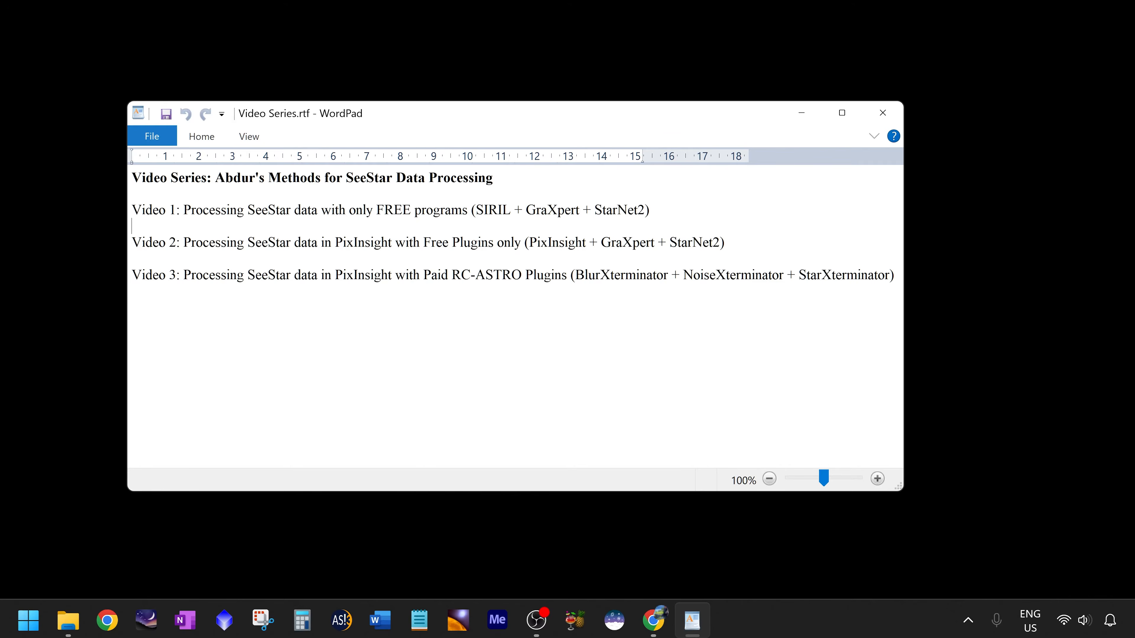
Highlight the Video 1 description in the video series outline.
key("ctrl+shift+Right")
key("ctrl+shift+Right")
key("ctrl+shift+Right")
key("ctrl+shift+Right")
key("ctrl+shift+Right")
key("ctrl+shift+Right")
key("ctrl+shift+Right")
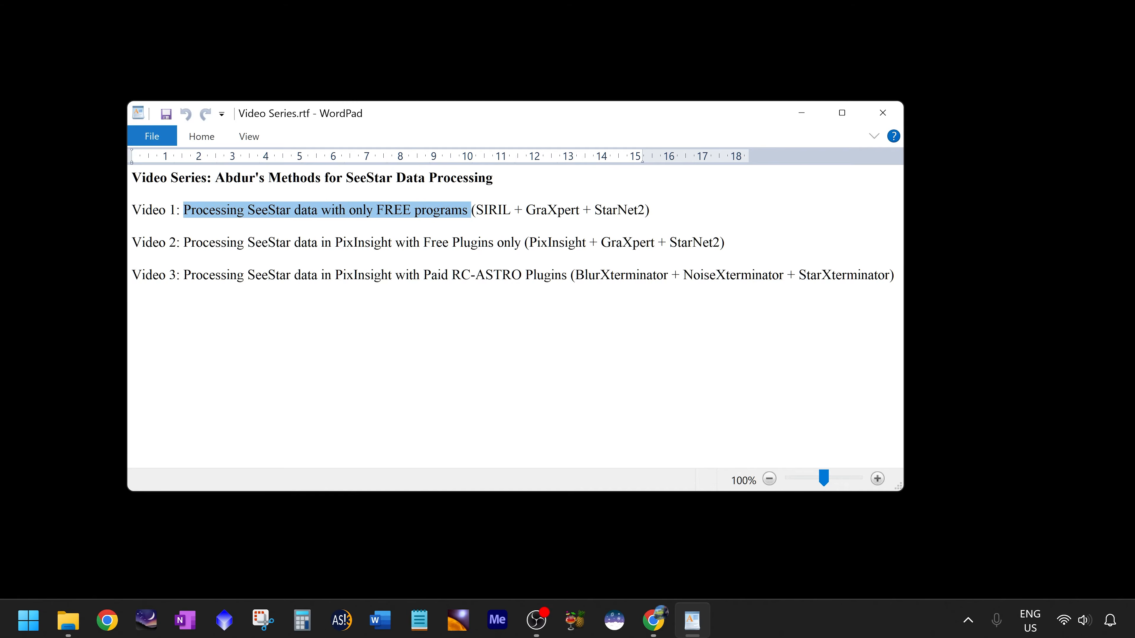
key("ctrl+shift+Right")
key("ctrl+shift+Right")
key("ctrl+shift+Right")
key("ctrl+shift+Right")
key("ctrl+shift+Right")
key("ctrl+shift+Right")
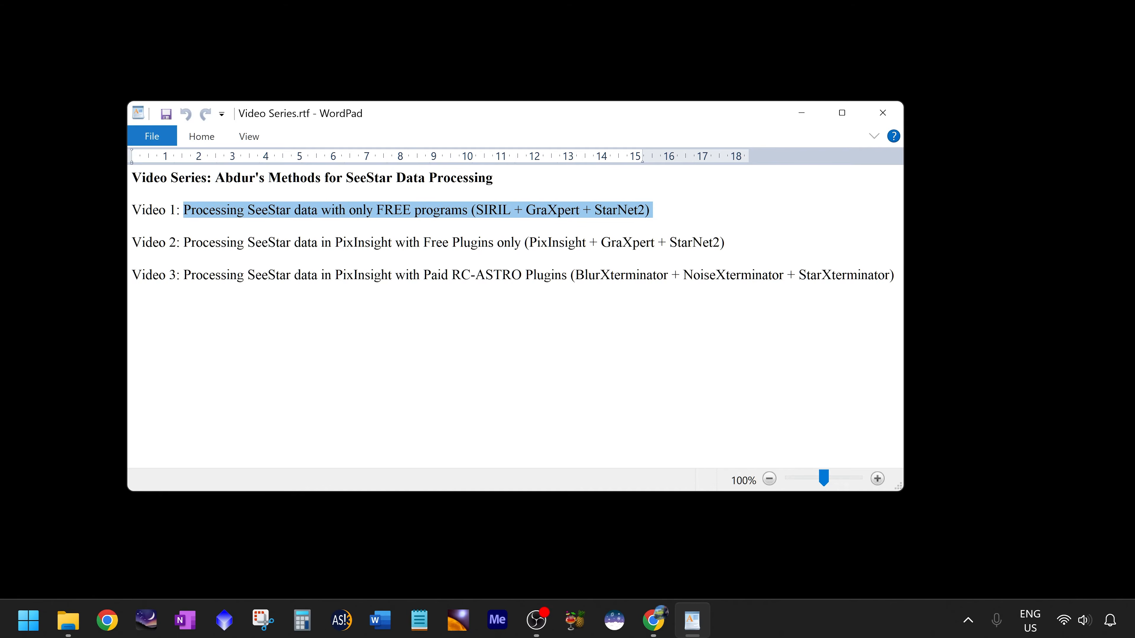
Highlight the program names listed for Video 1 and Video 2 and the PixInsight mention in Video 3.
double_click(487, 210)
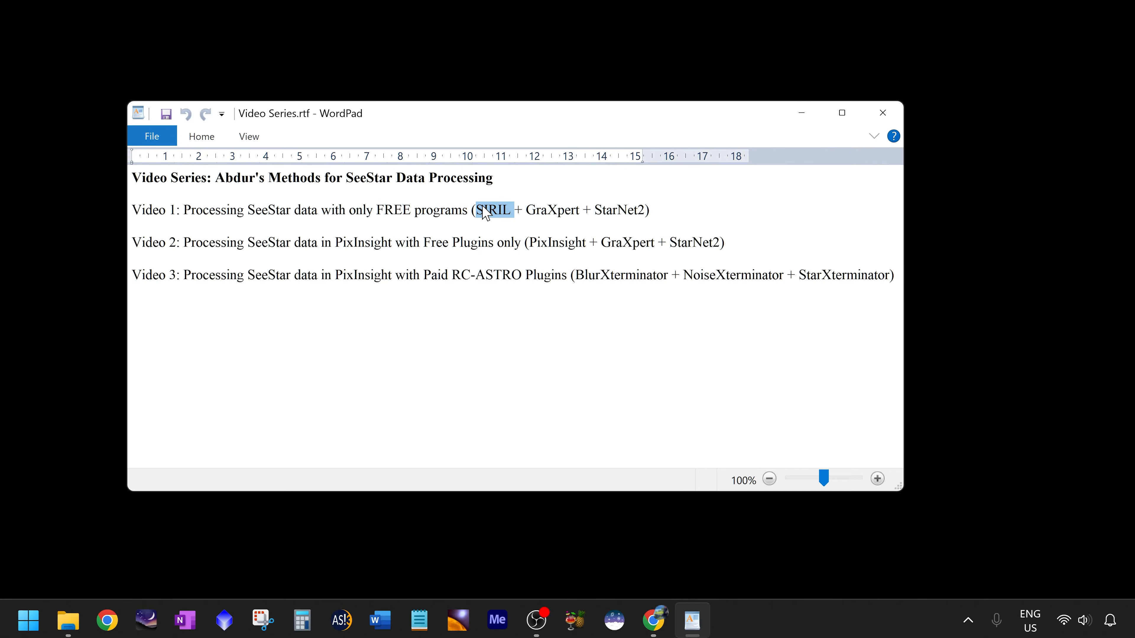
double_click(566, 210)
double_click(630, 213)
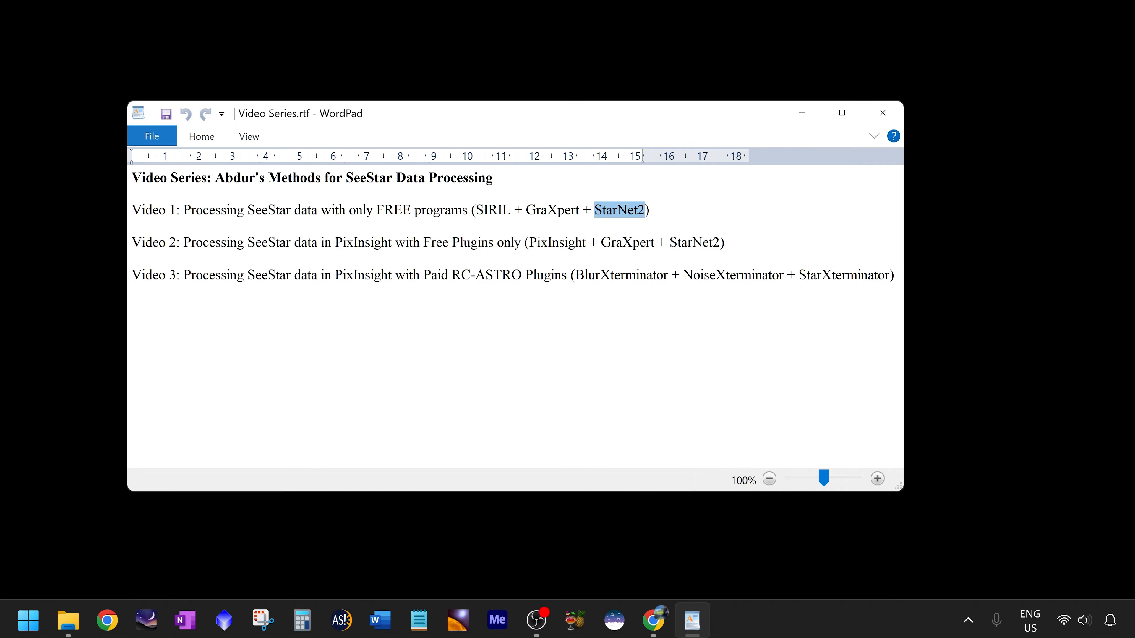
double_click(607, 243)
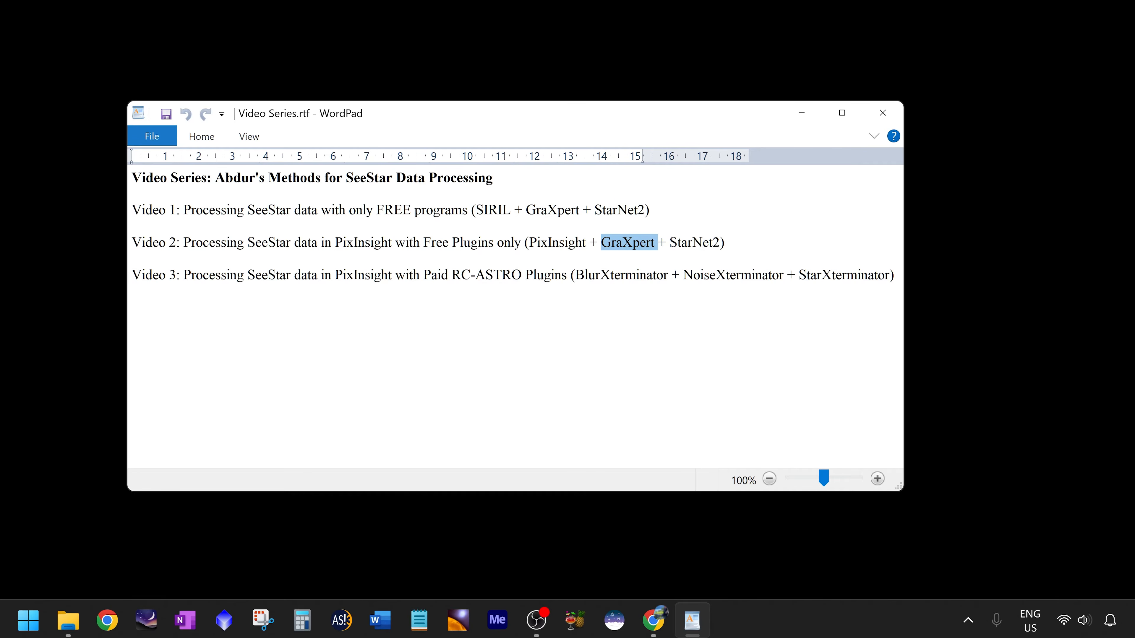
left_click_drag(336, 275, 394, 276)
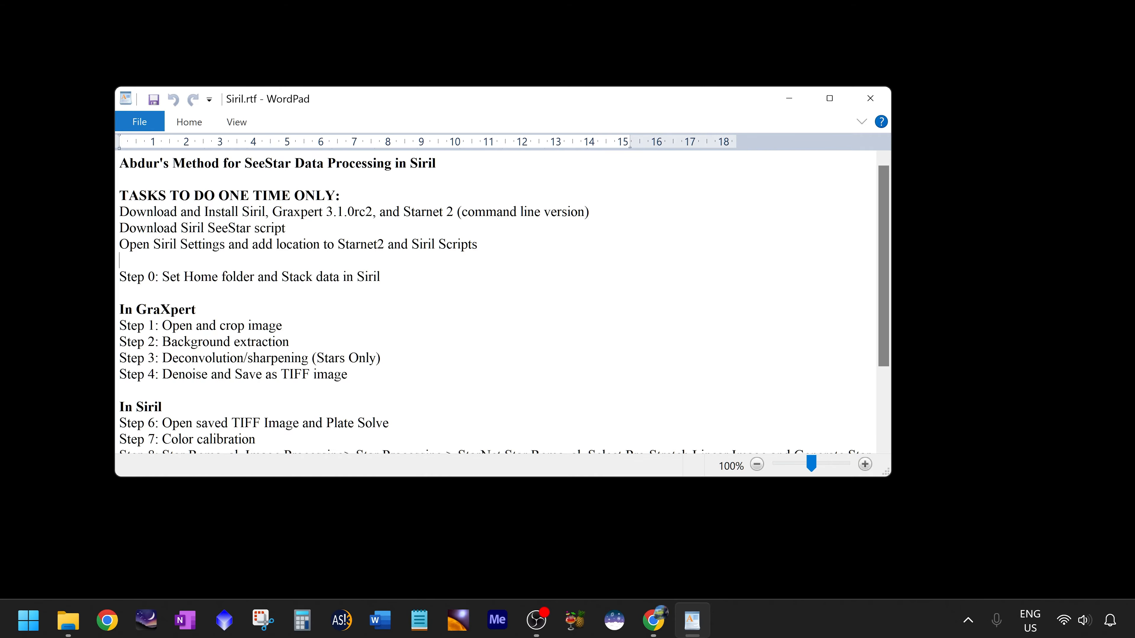
Highlight Siril in the one-time task list and the version number on the Siril download page.
key("ctrl+shift+Left")
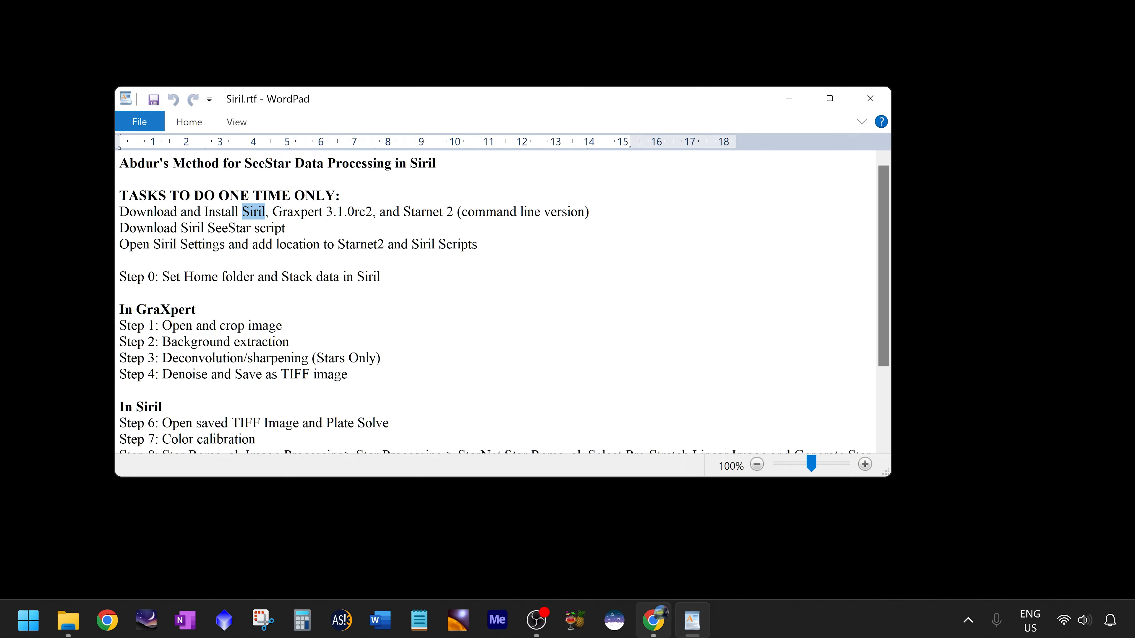
left_click(653, 620)
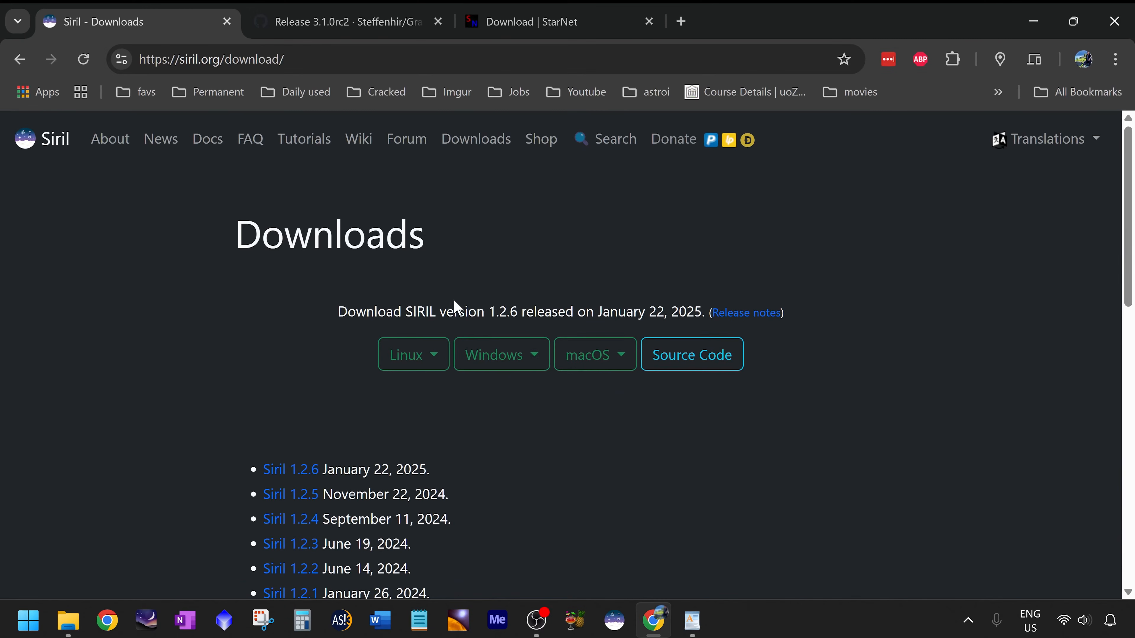
left_click_drag(488, 311, 517, 311)
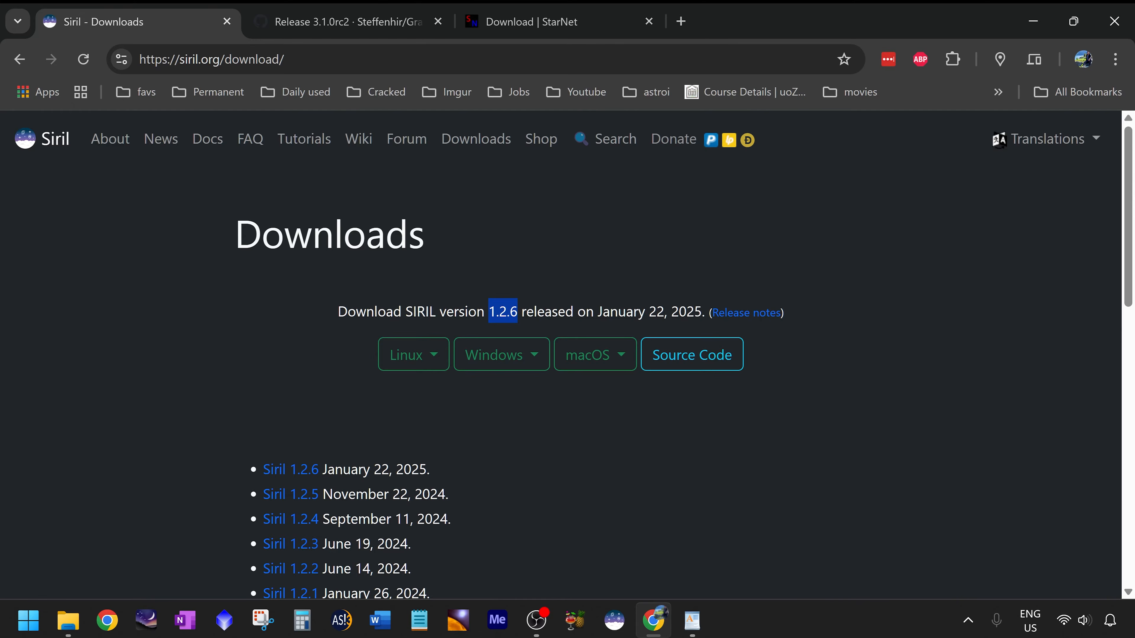
Highlight Graxpert 3.1.0rc2 in the notes and review its release page down to the Windows installer asset.
key("alt+Tab")
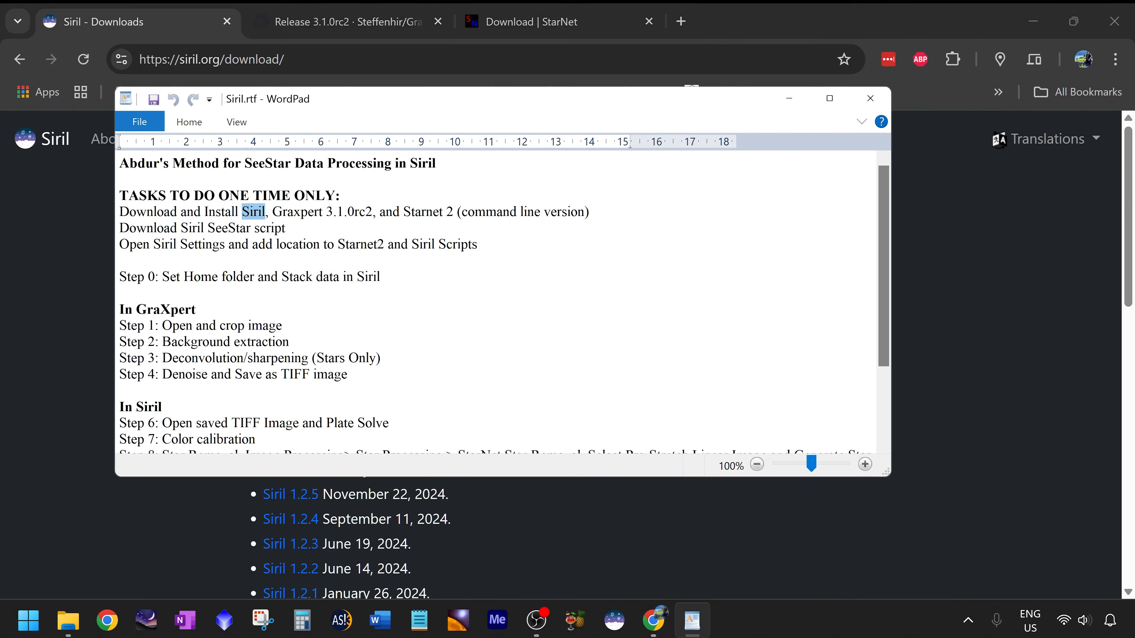
left_click_drag(267, 212, 372, 212)
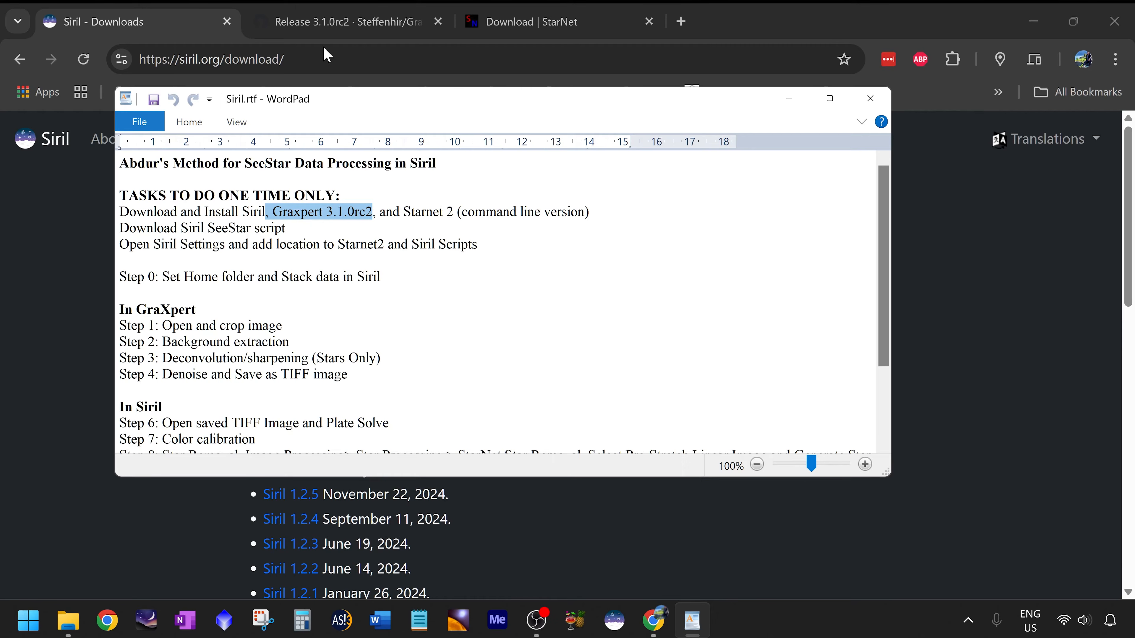
left_click(336, 21)
scroll(364, 268, "up", 6)
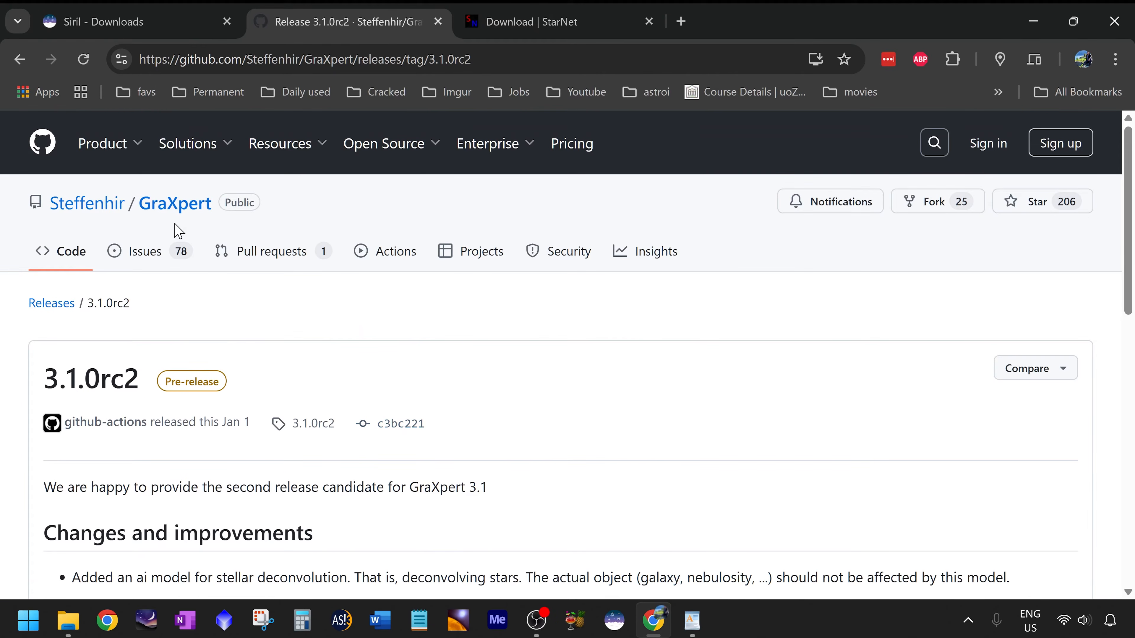
scroll(534, 337, "down", 3)
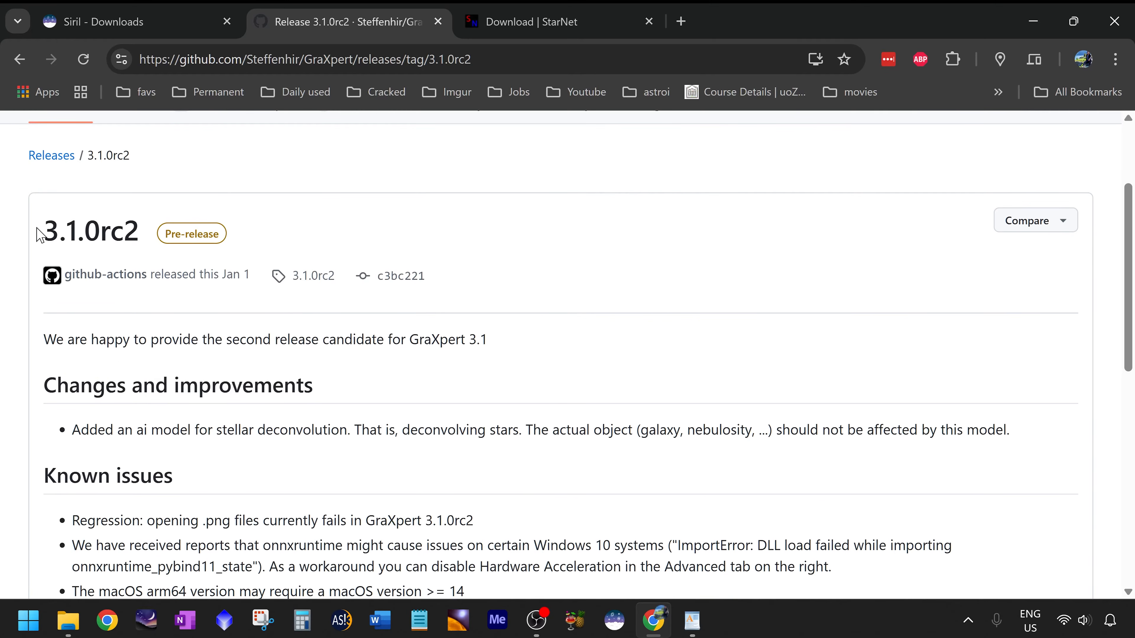
left_click_drag(1132, 208, 1090, 420)
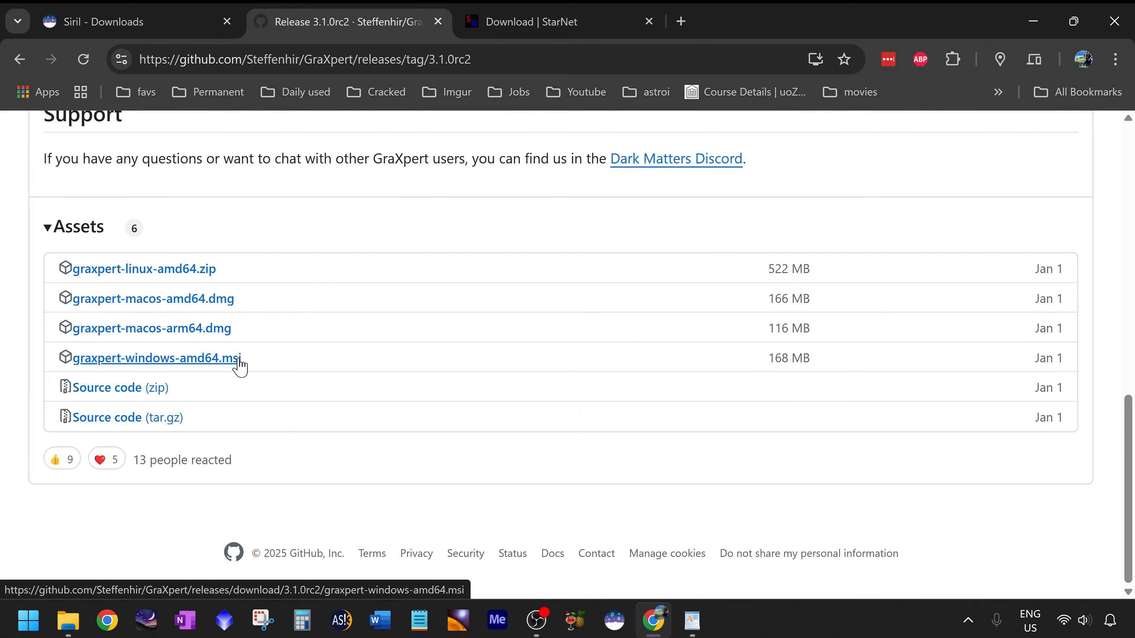
scroll(255, 398, "up", 1)
Highlight the Starnet 2 command line version entry in the task list.
key("alt+Tab")
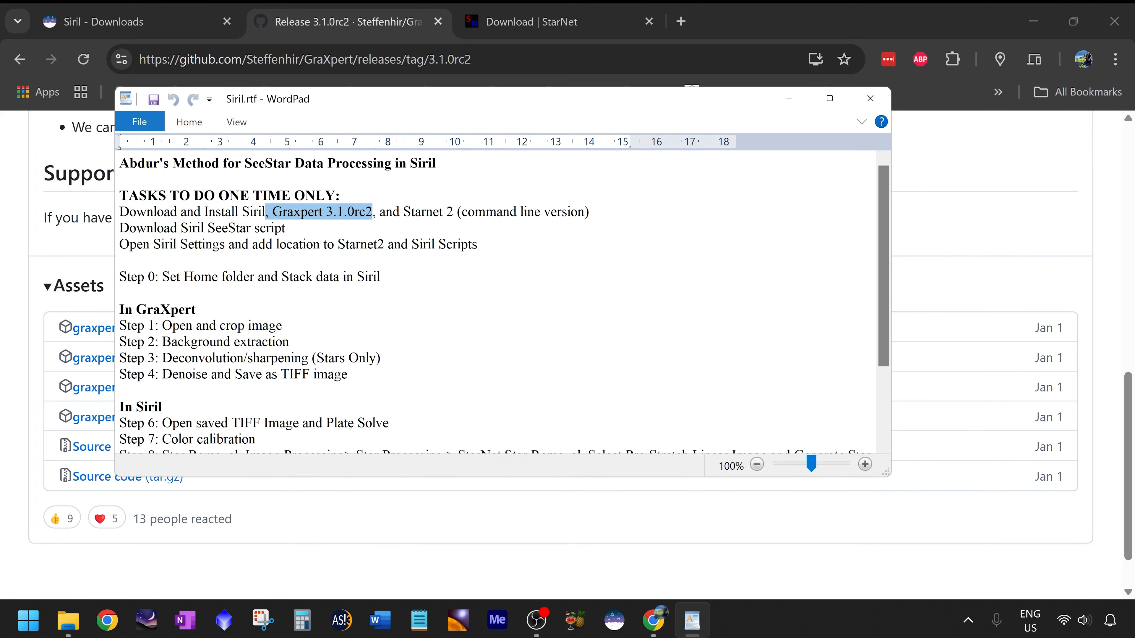
left_click_drag(380, 212, 584, 213)
left_click(452, 213)
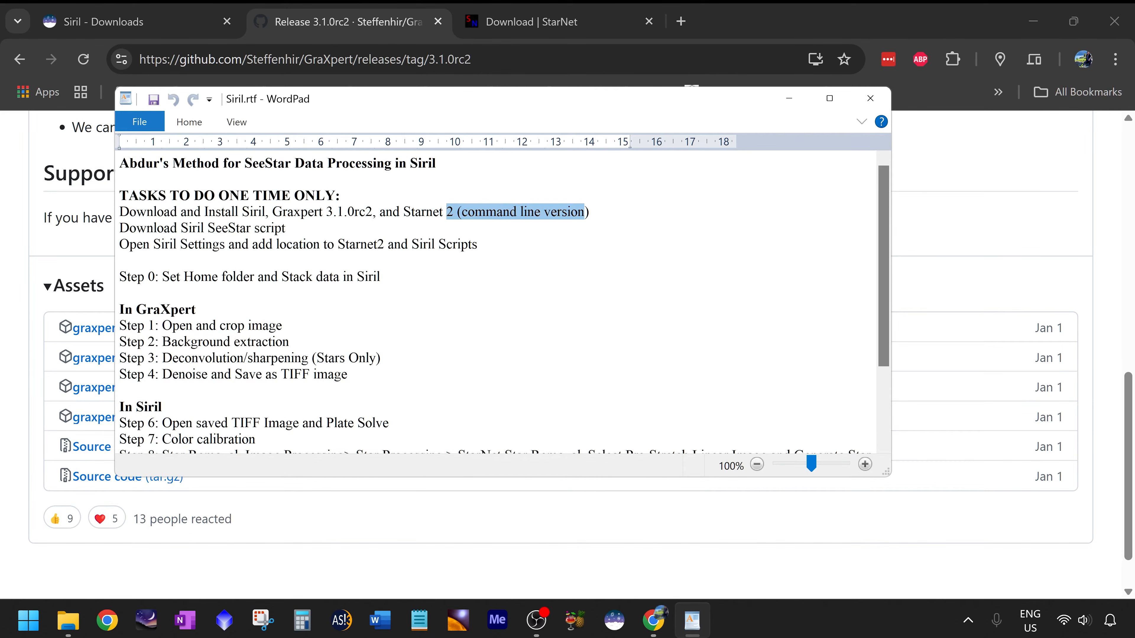
Scroll the StarNet download page to the Command Line Tool (v2.0.0) section and highlight its heading.
left_click(531, 21)
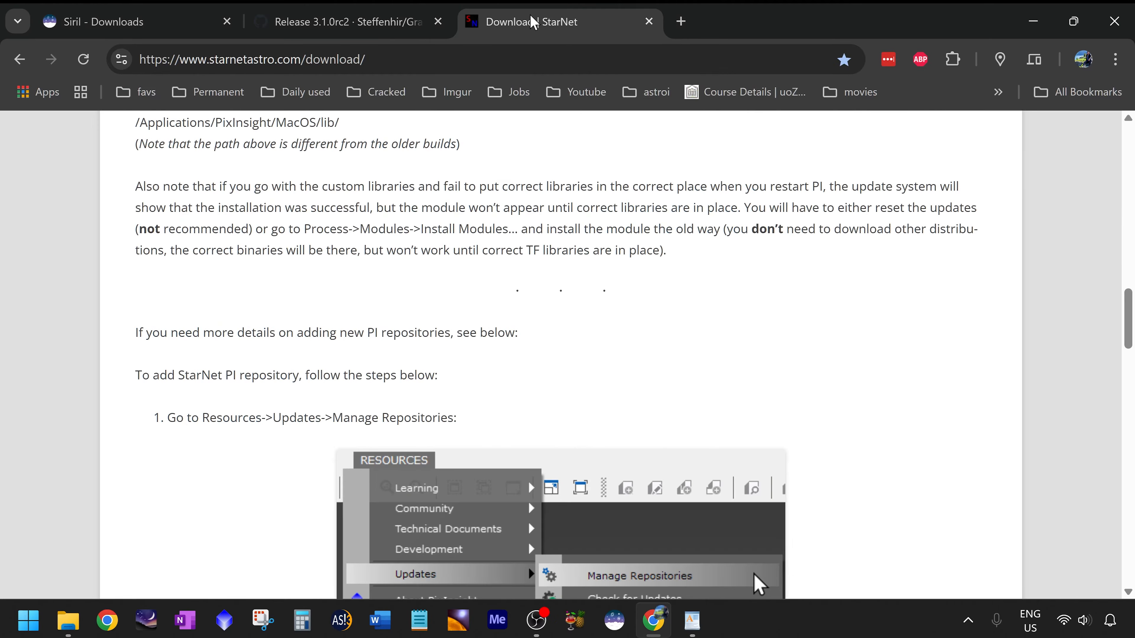
scroll(578, 299, "up", 6)
scroll(578, 299, "up", 10)
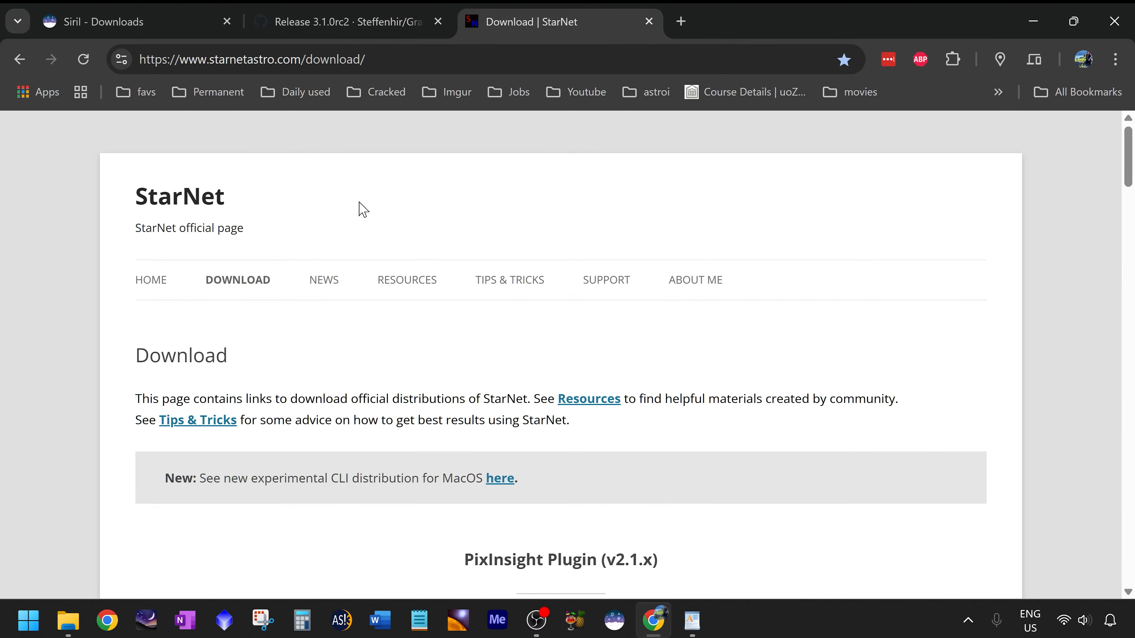
scroll(648, 312, "down", 3)
scroll(648, 312, "down", 2)
left_click_drag(1123, 190, 1132, 530)
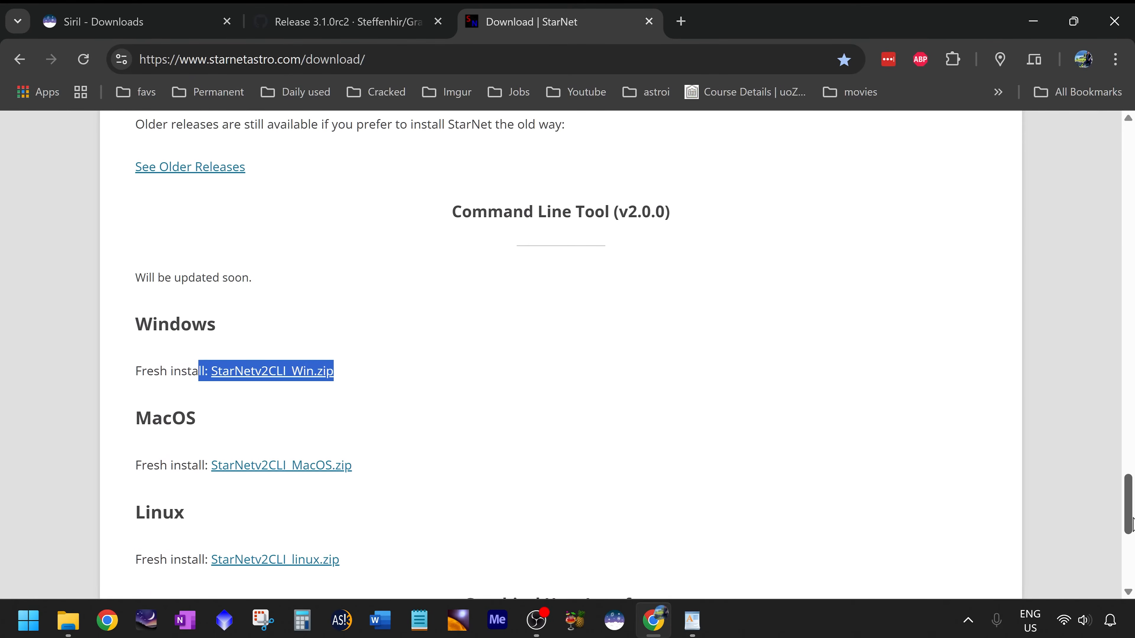
left_click_drag(420, 211, 705, 231)
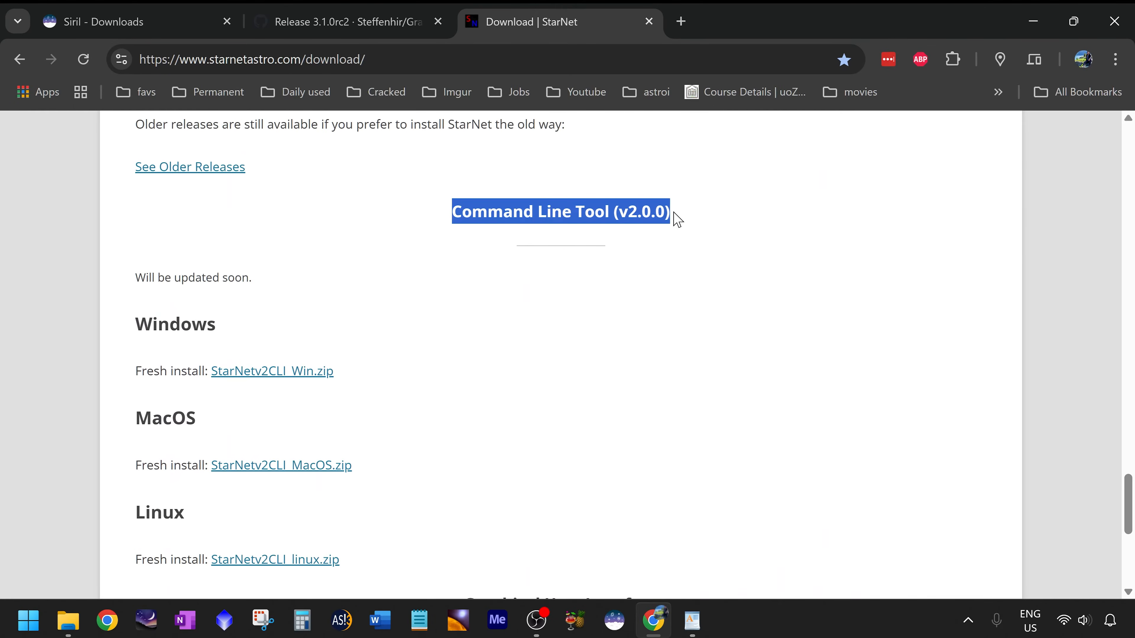
Highlight the Windows fresh-install StarNetv2CLI_Win.zip link and the Windows heading in the command line section.
scroll(653, 214, "down", 1)
scroll(111, 264, "down", 2)
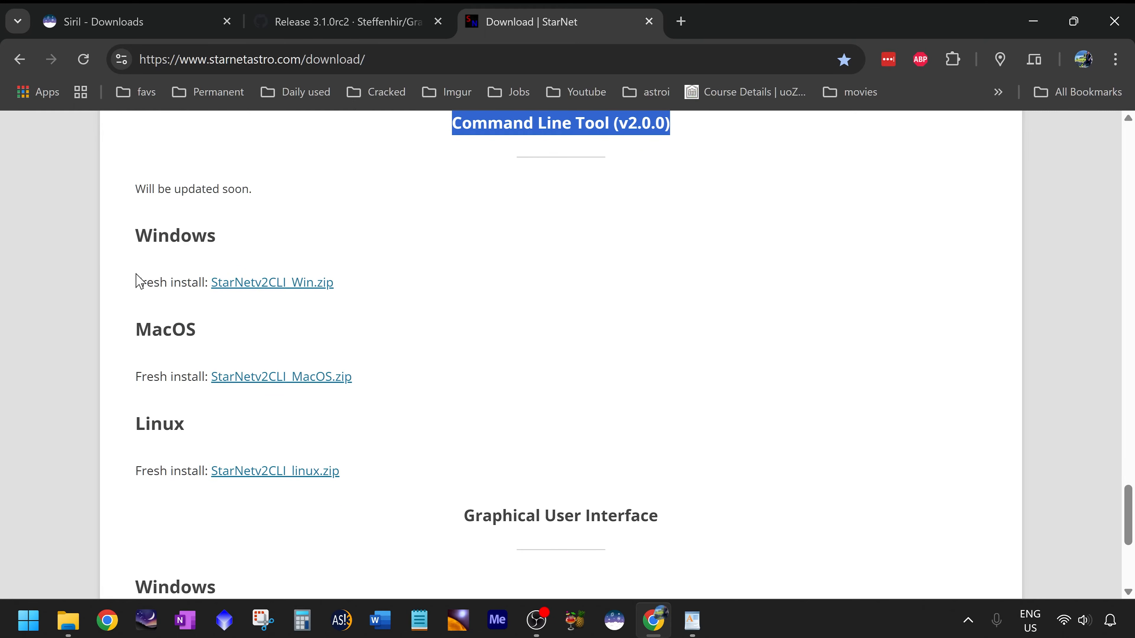
left_click_drag(134, 233, 207, 250)
left_click_drag(139, 358, 161, 355)
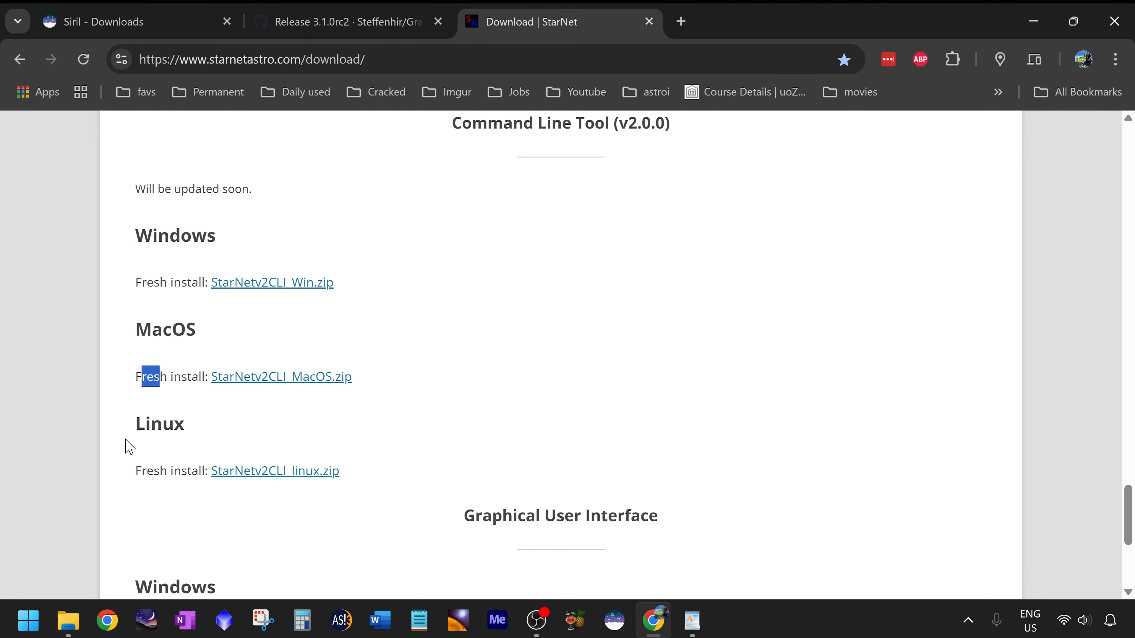
left_click_drag(128, 437, 162, 437)
left_click_drag(132, 281, 334, 286)
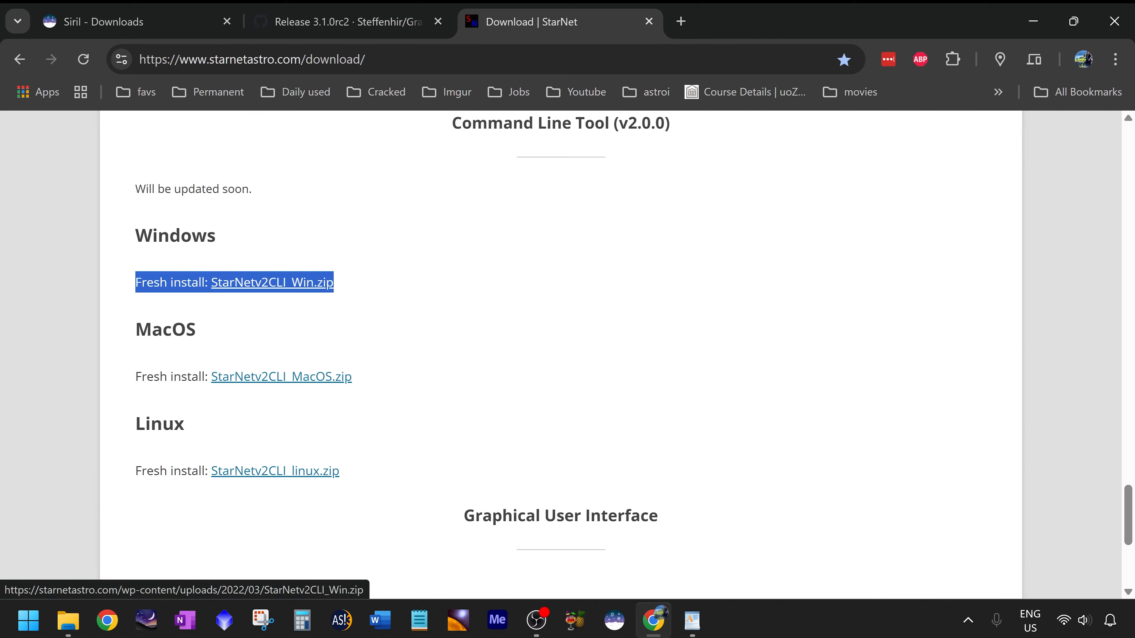
left_click_drag(170, 236, 207, 235)
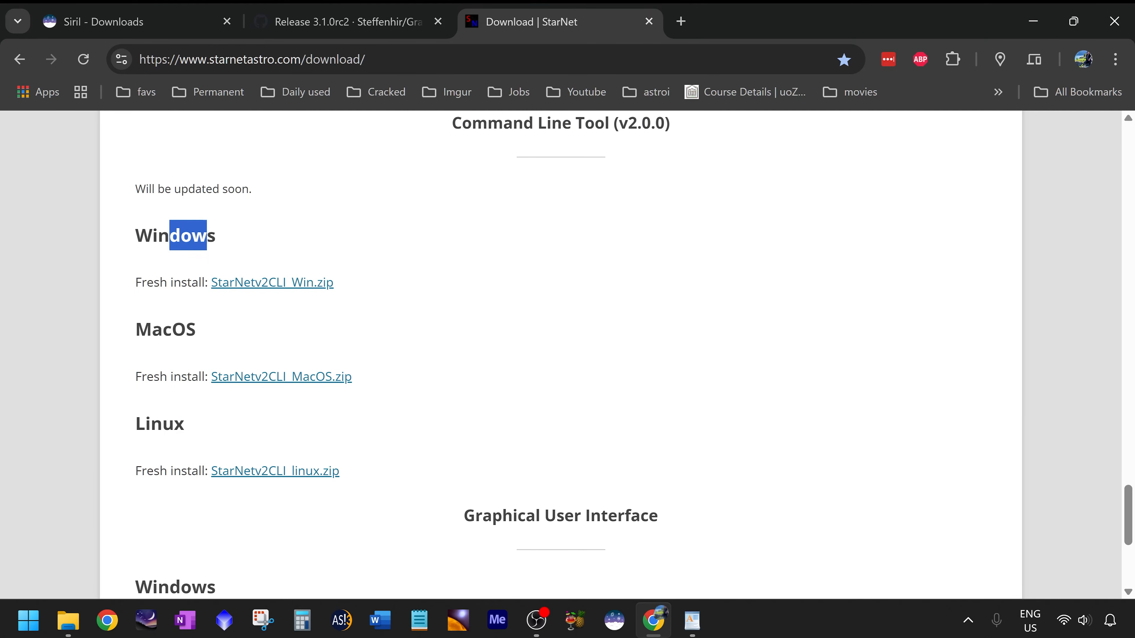
Open the Siril SeeStar script link from the notes and start downloading Seestar_Preprocessing.ssf.
key("alt+Tab")
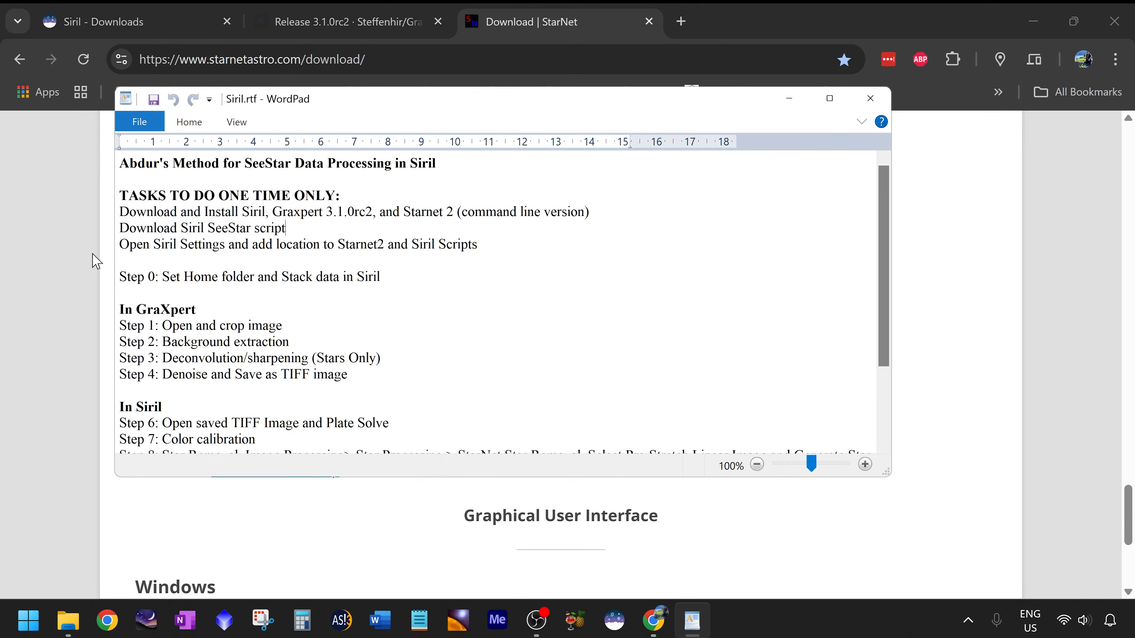
left_click(45, 272)
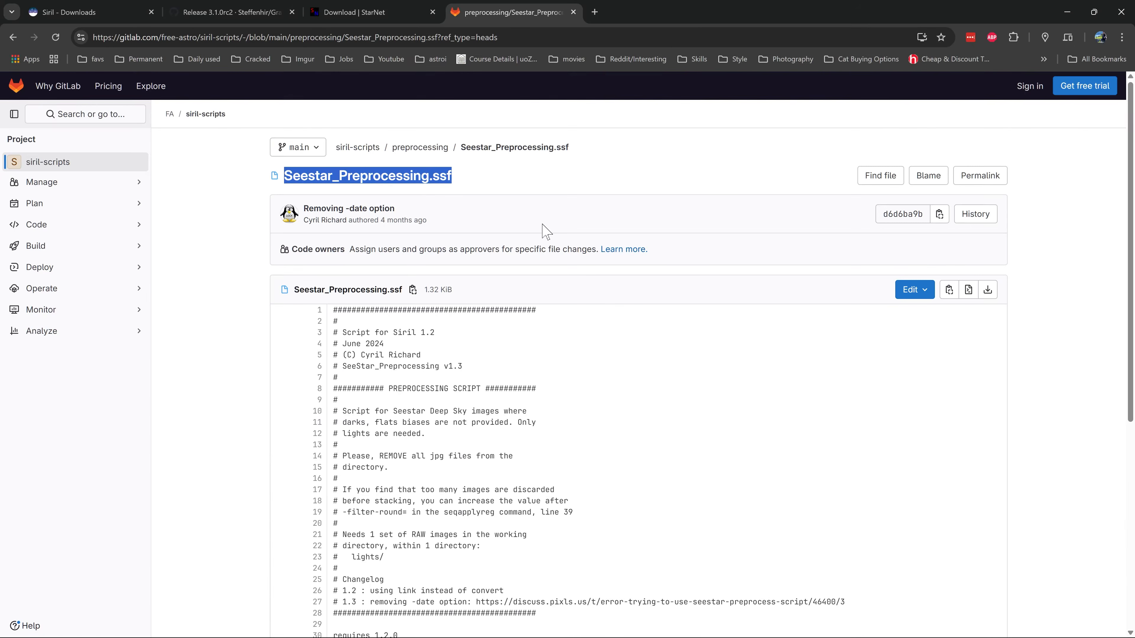
left_click(541, 289)
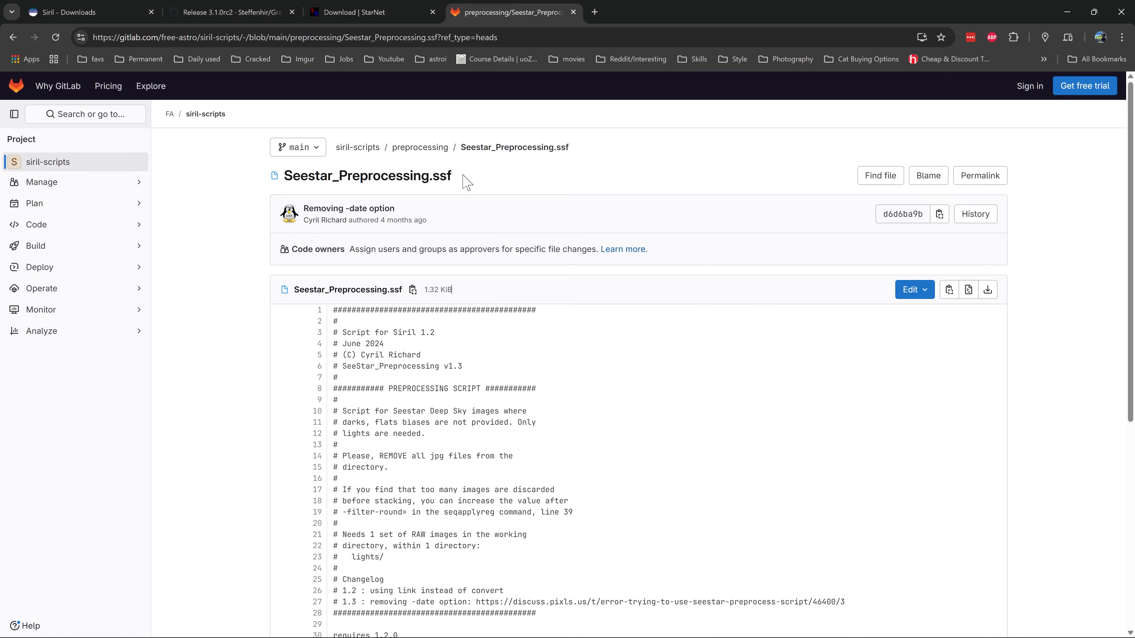
left_click(990, 295)
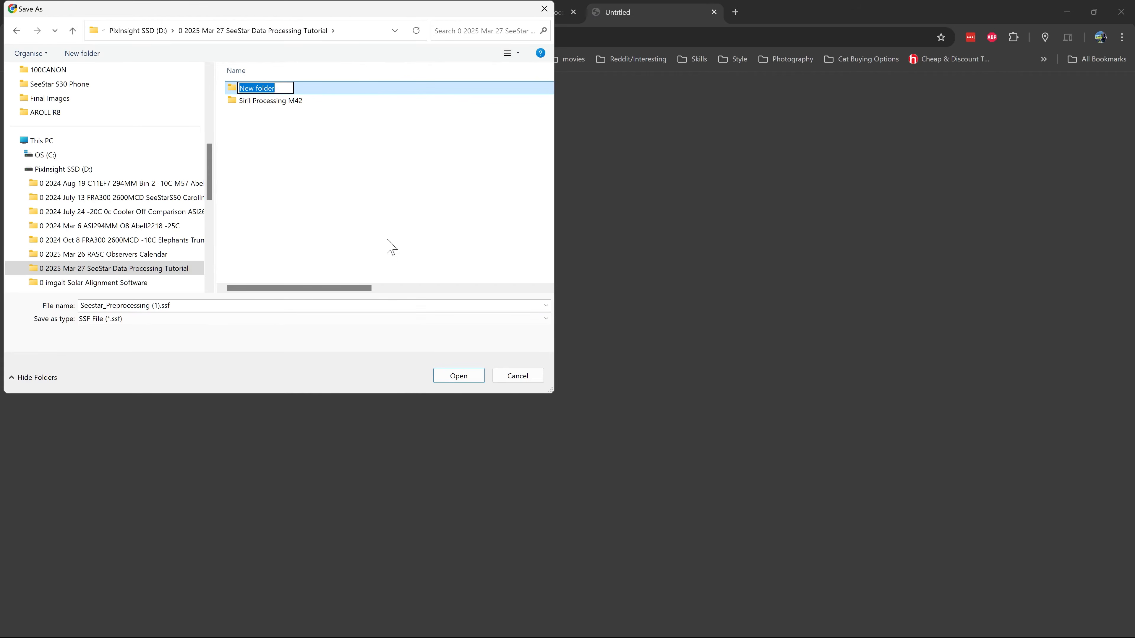
Name a new folder SirilScripts in the save dialog and open it.
type("SirilScripts")
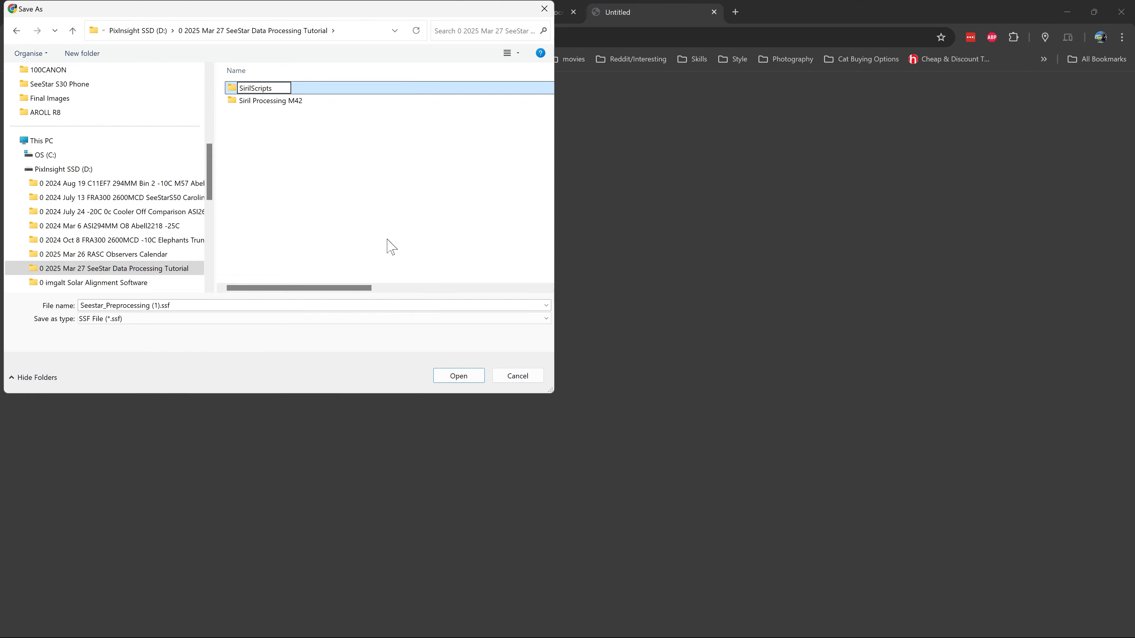
left_click(388, 246)
double_click(273, 88)
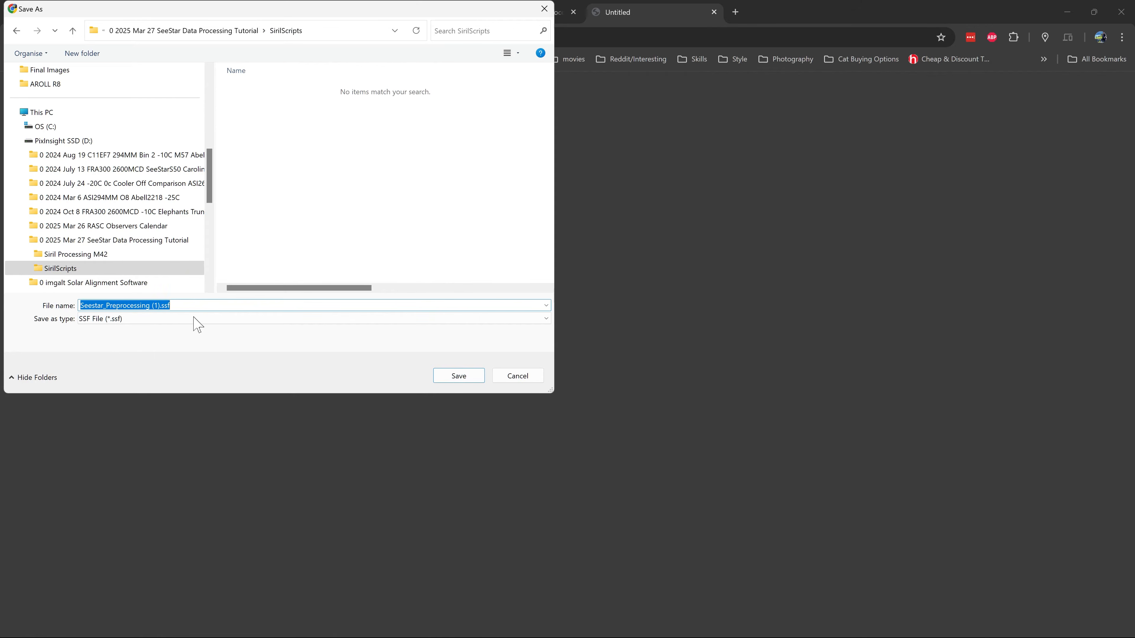
Shorten the file name and save the Seestar_Preprocessing script into the SirilScripts folder.
left_click(157, 306)
key("BackSpace")
key("BackSpace")
key("BackSpace")
key("BackSpace")
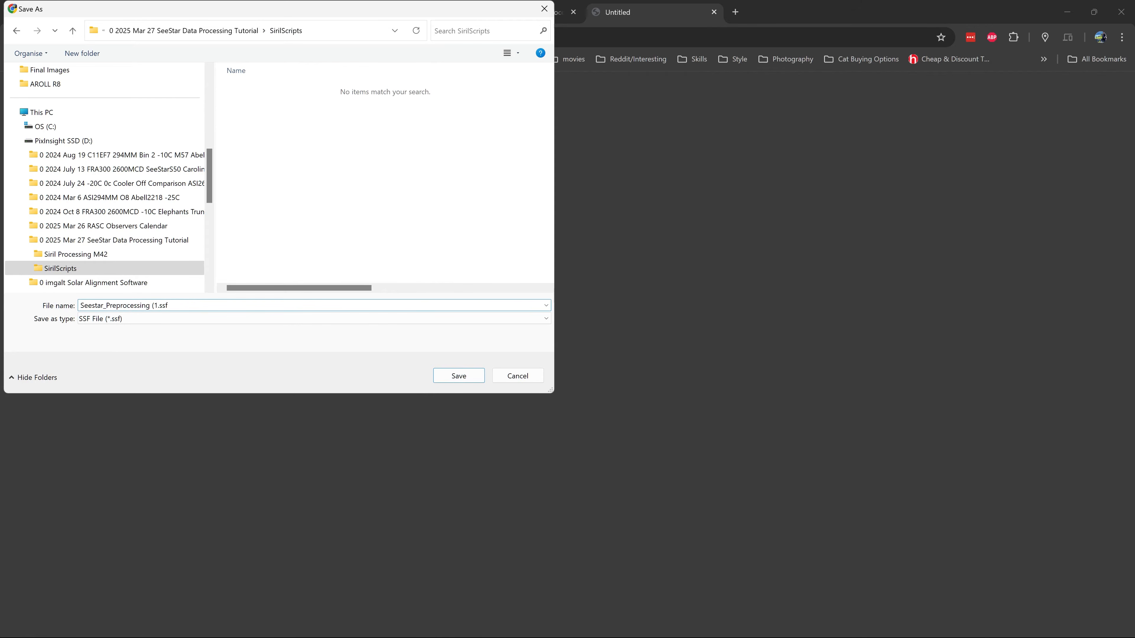
left_click(452, 378)
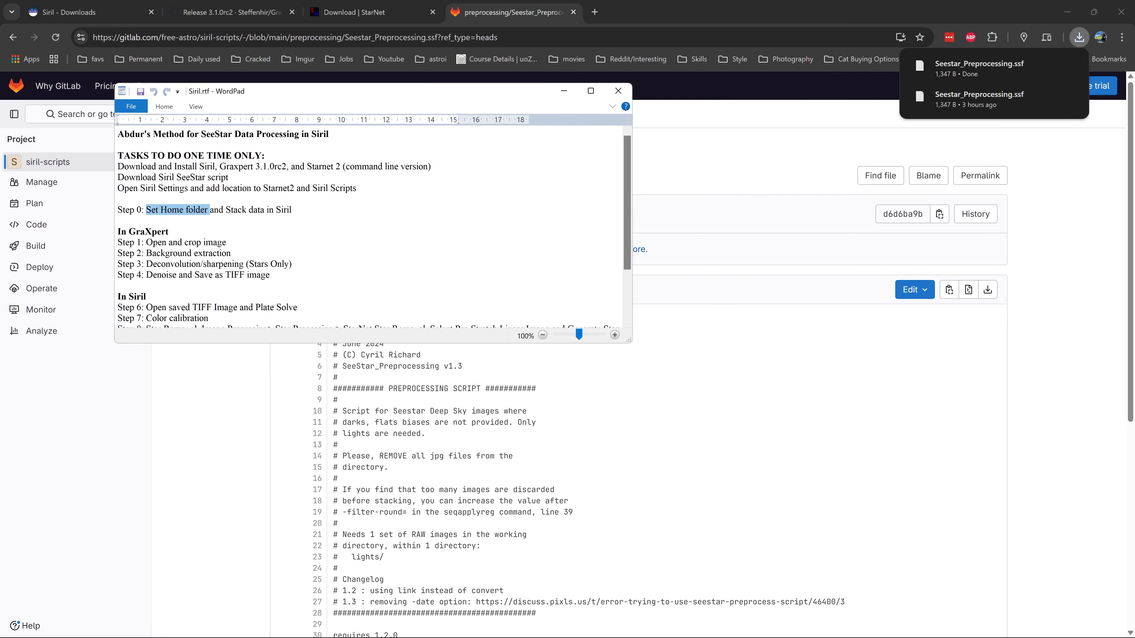
Highlight the step to add the Starnet2 and Siril Scripts locations in Siril settings.
left_click(198, 177)
left_click_drag(118, 188, 296, 187)
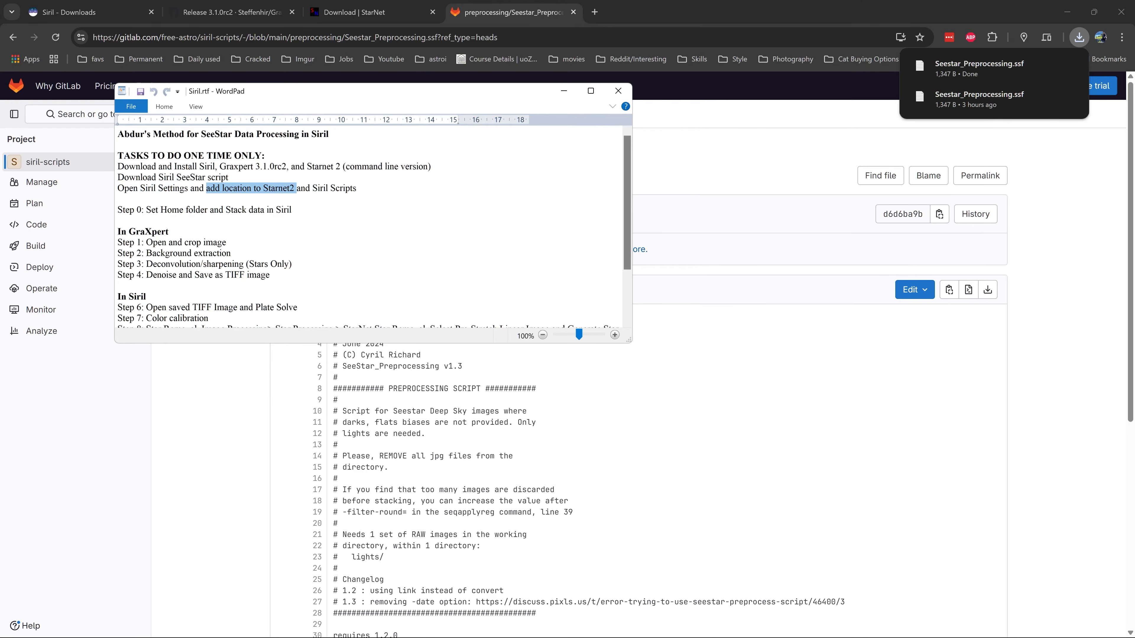
left_click_drag(297, 188, 356, 188)
Switch to Siril, restore its window to a smaller size and reposition it.
left_click(1071, 9)
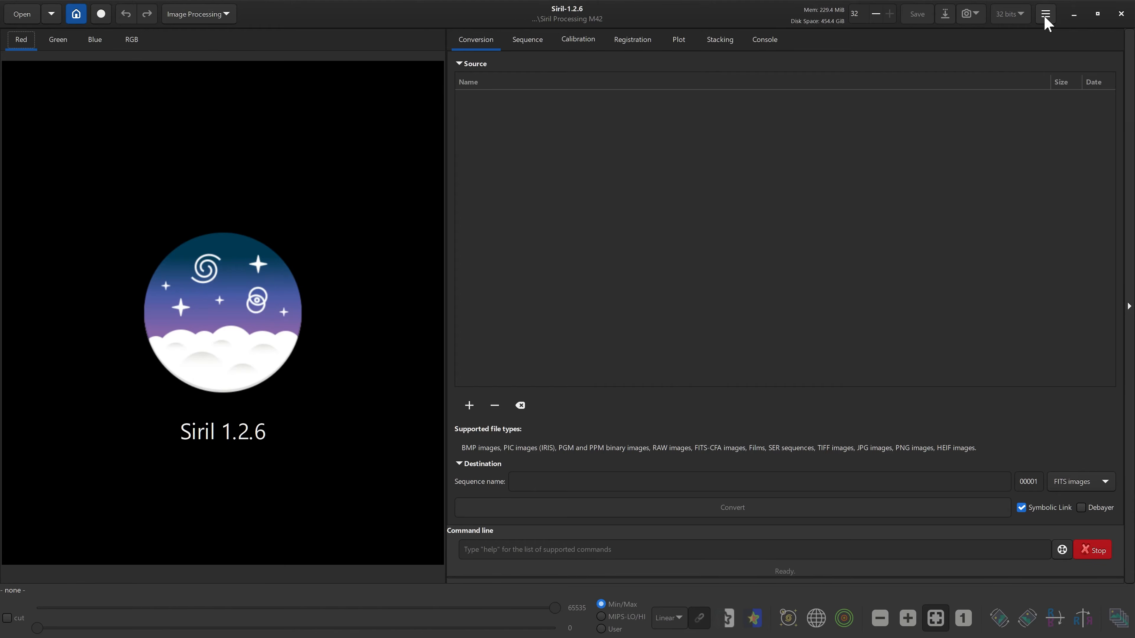
left_click(1097, 13)
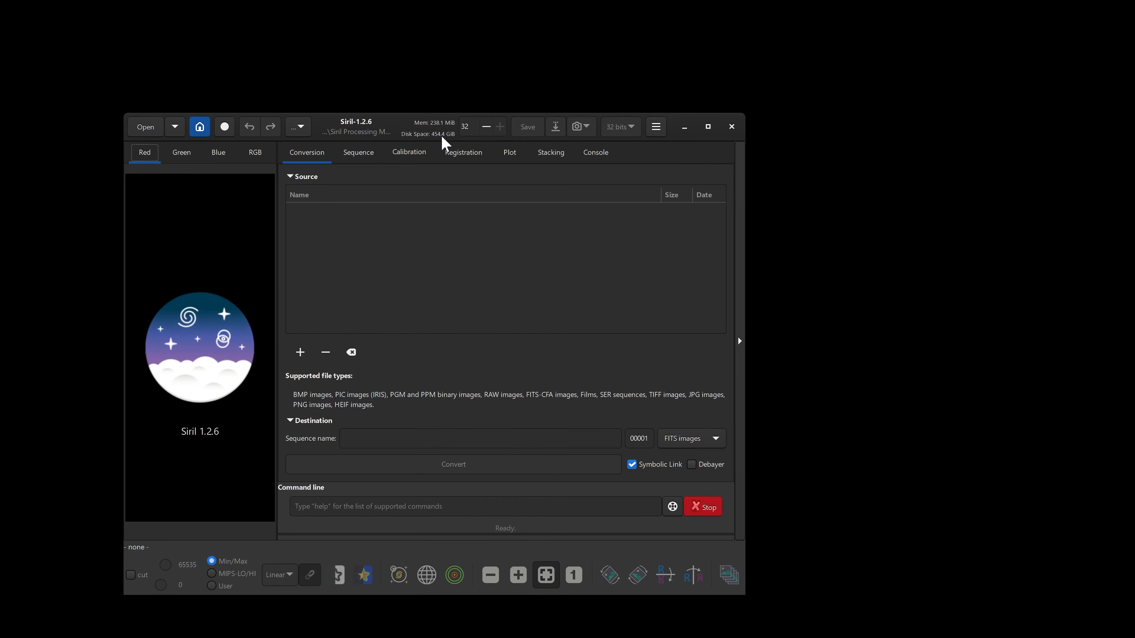
left_click_drag(336, 125, 227, 19)
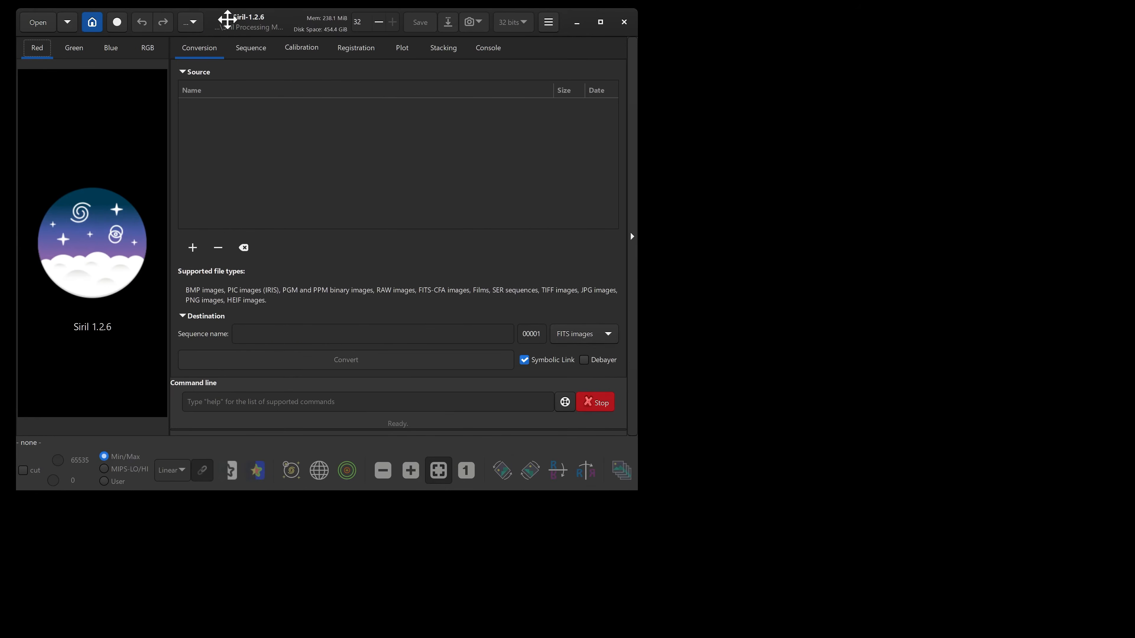
Enlarge the Siril window and open Preferences at the Scripts page.
left_click_drag(660, 497, 1121, 636)
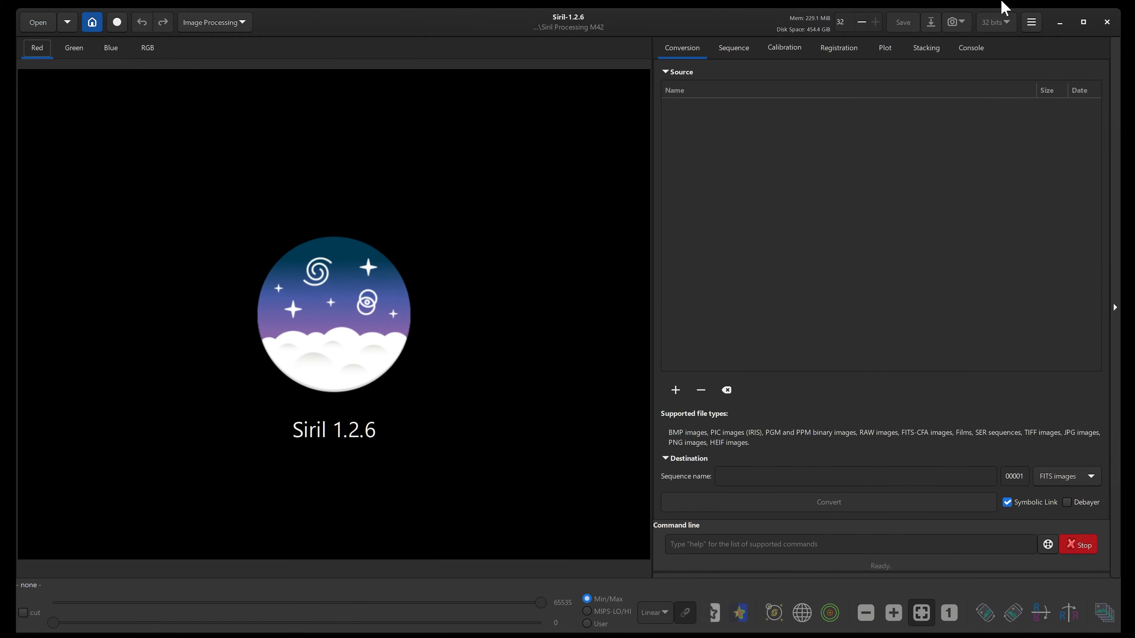
left_click(1032, 24)
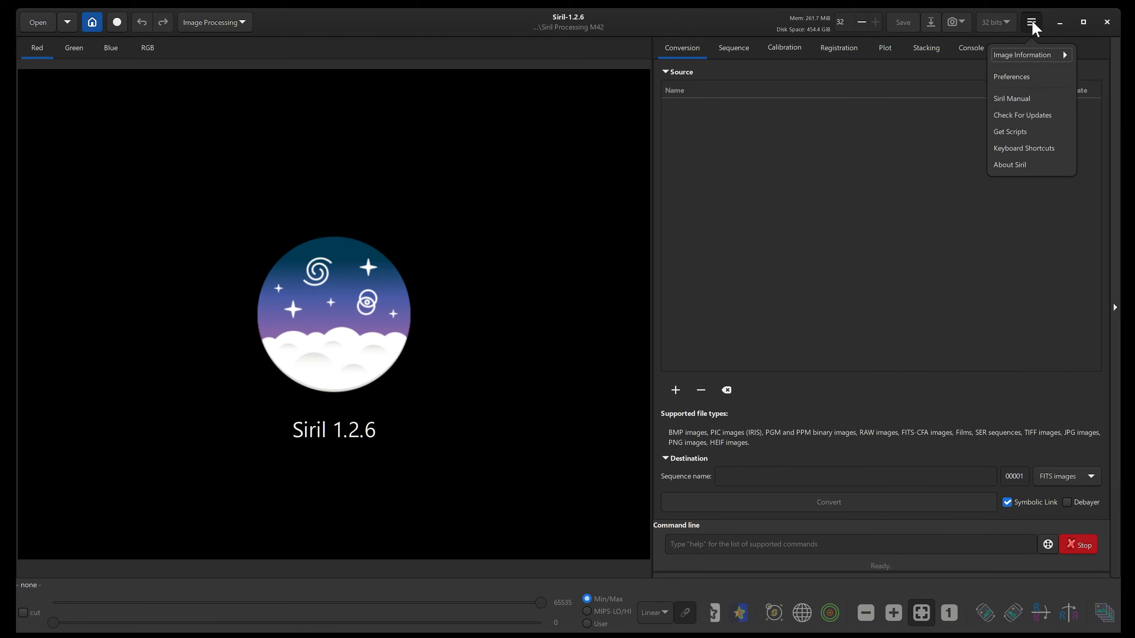
left_click(1026, 79)
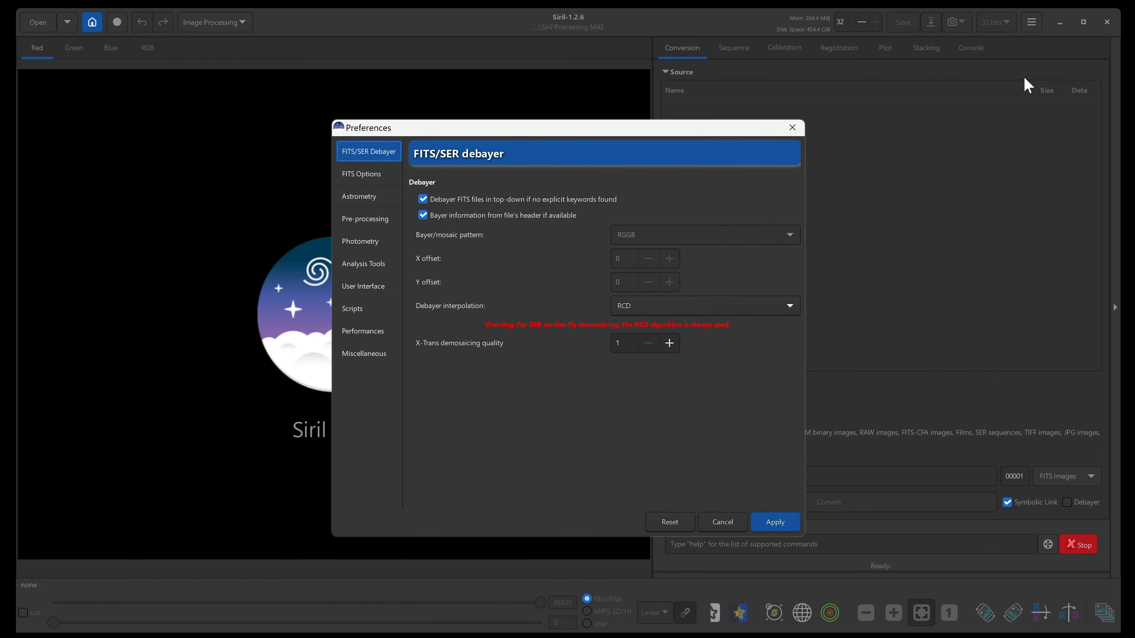
left_click_drag(466, 129, 453, 121)
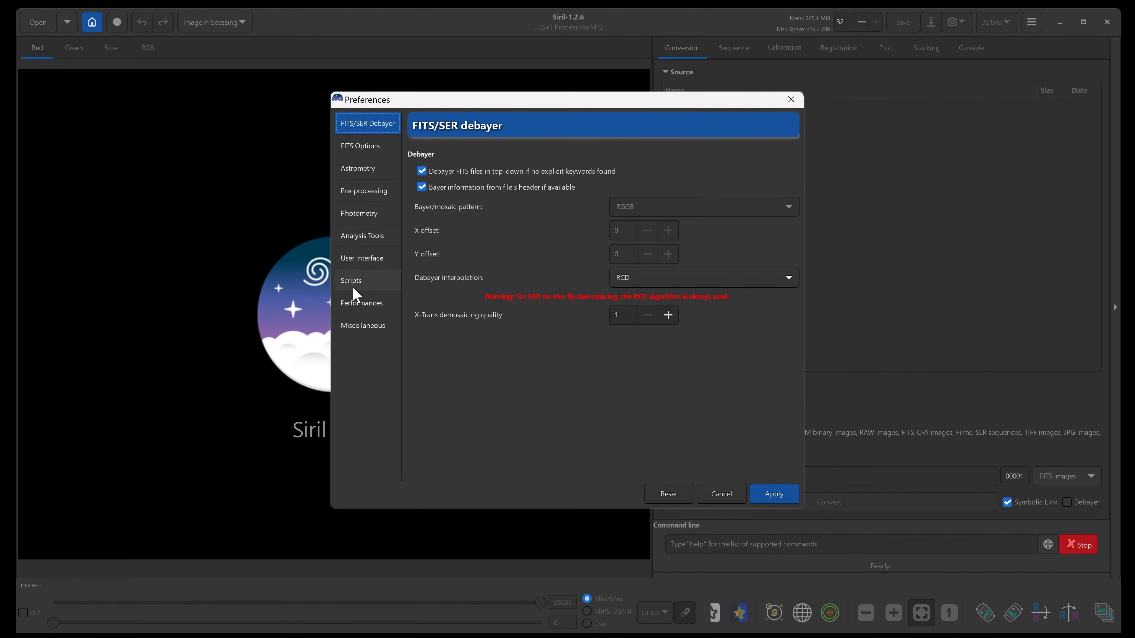
left_click(352, 286)
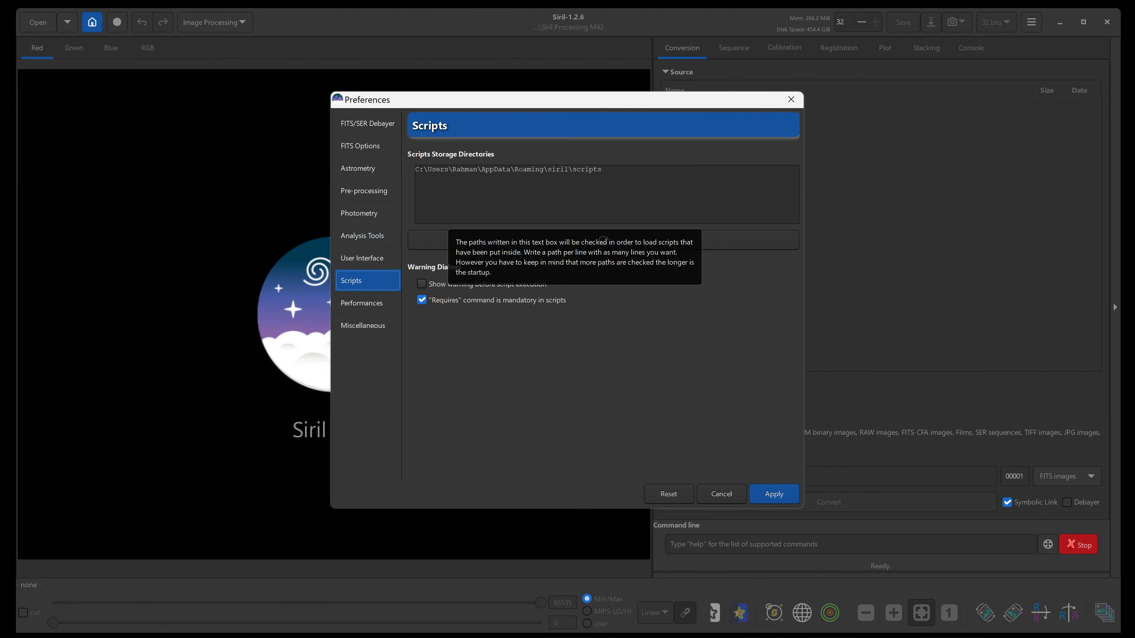
Copy the full path of the SirilScripts folder from File Explorer's address bar.
left_click(285, 622)
left_click(160, 169)
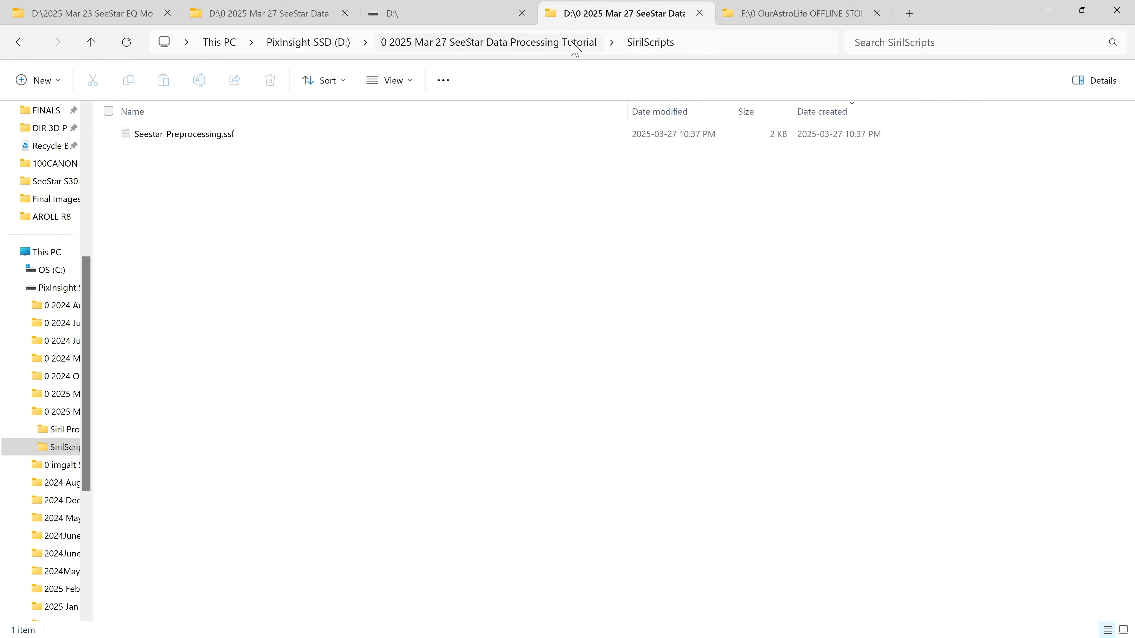
left_click(725, 45)
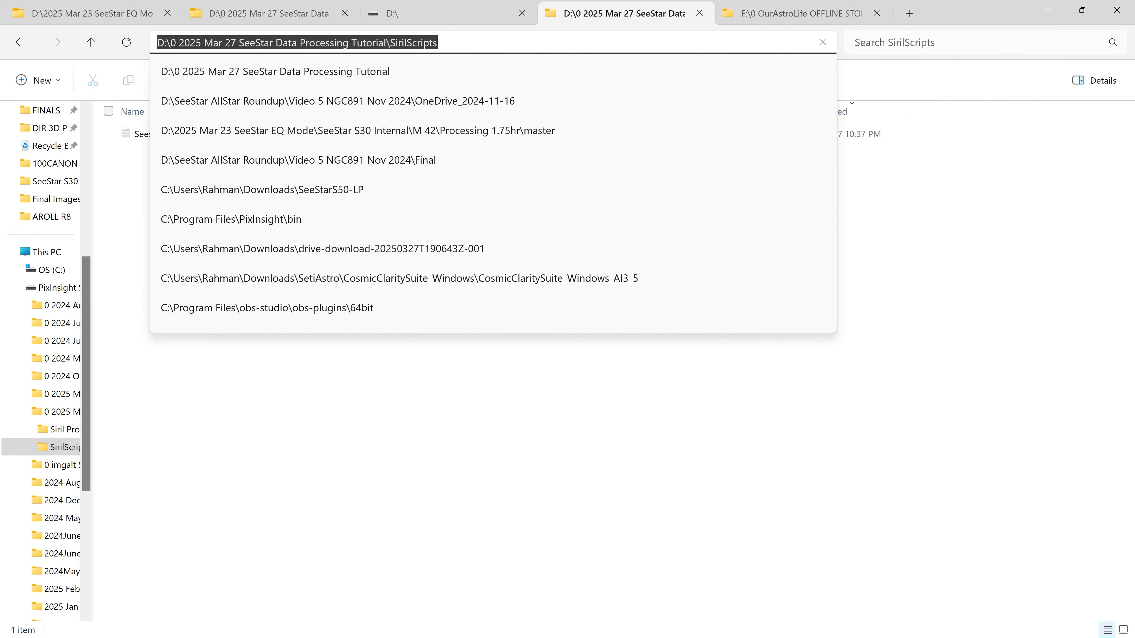
right_click(420, 43)
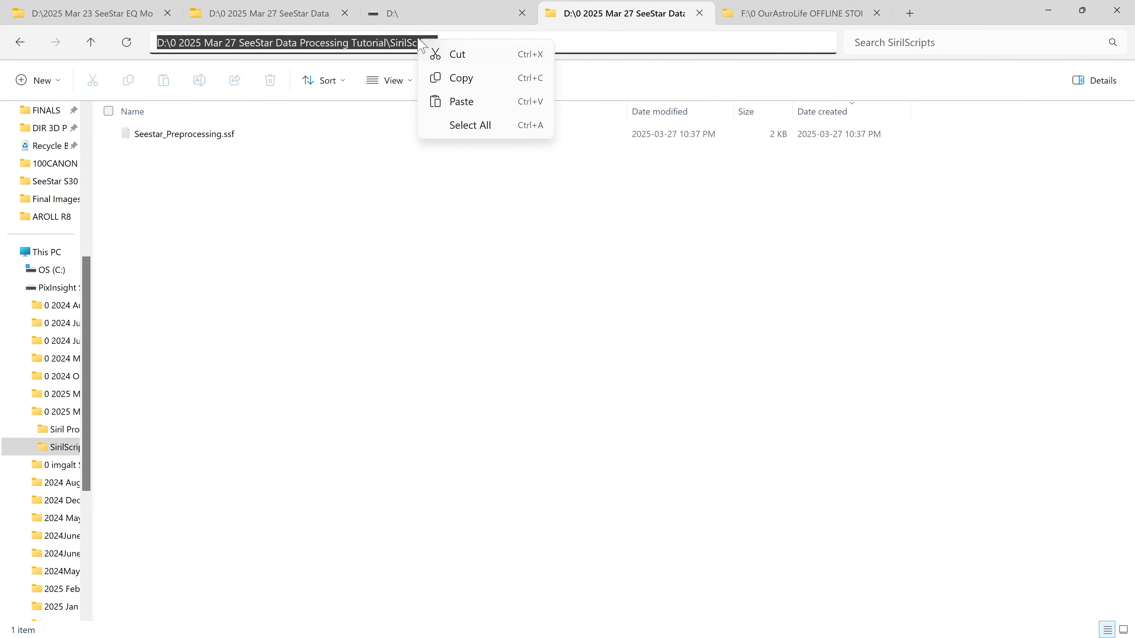
left_click(448, 79)
Add the SirilScripts folder path as a new line in Siril's script storage directories and apply.
left_click(326, 188)
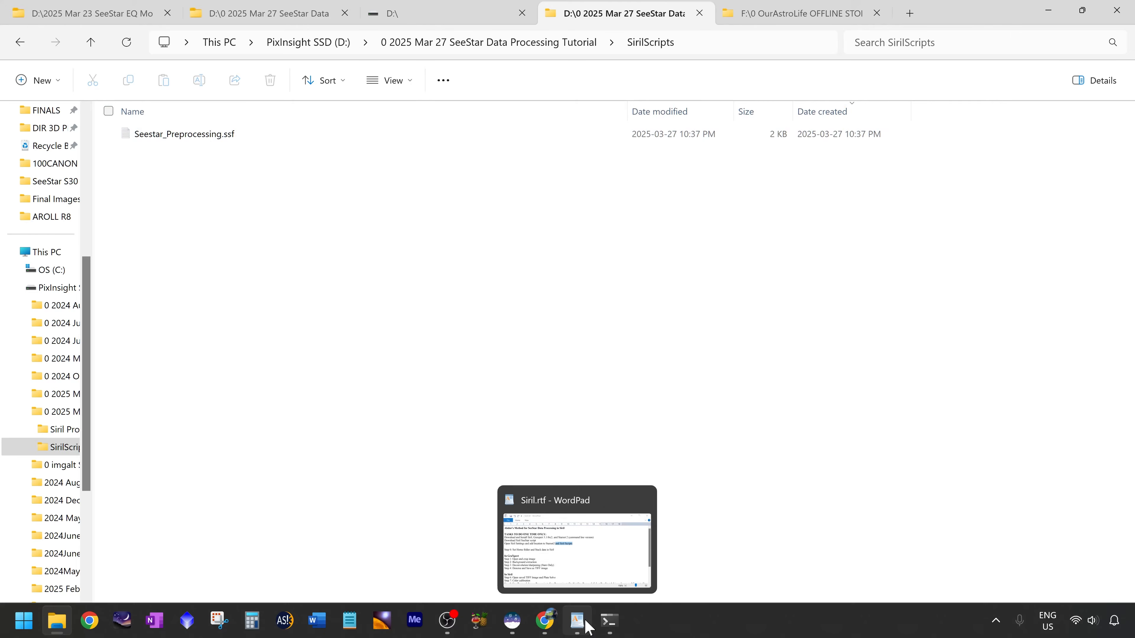
left_click(511, 622)
right_click(532, 196)
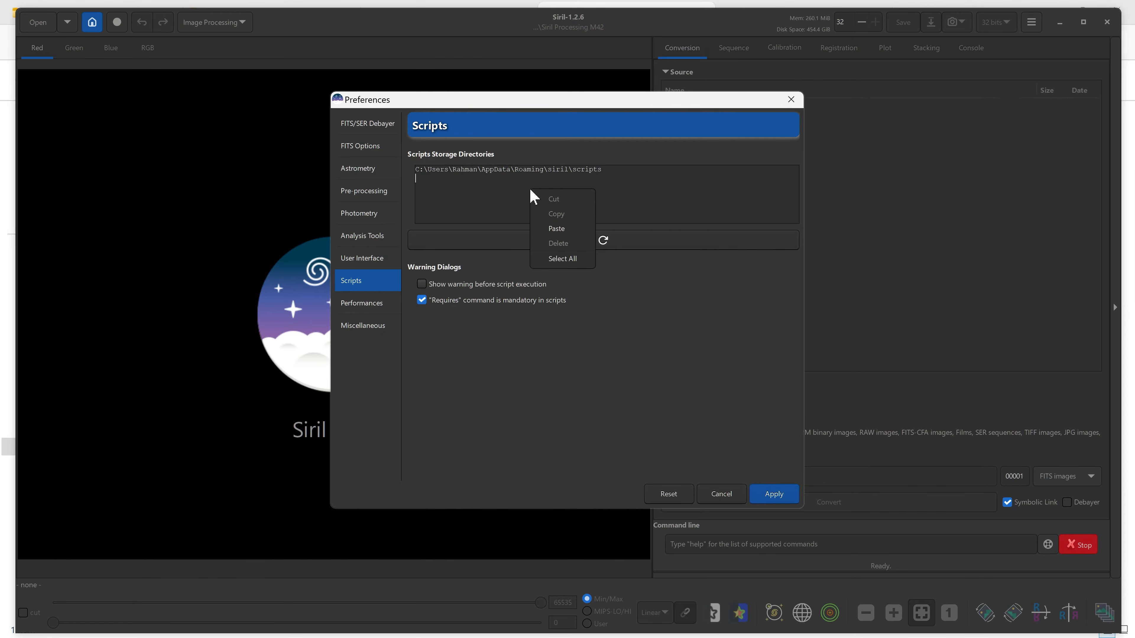
left_click(554, 229)
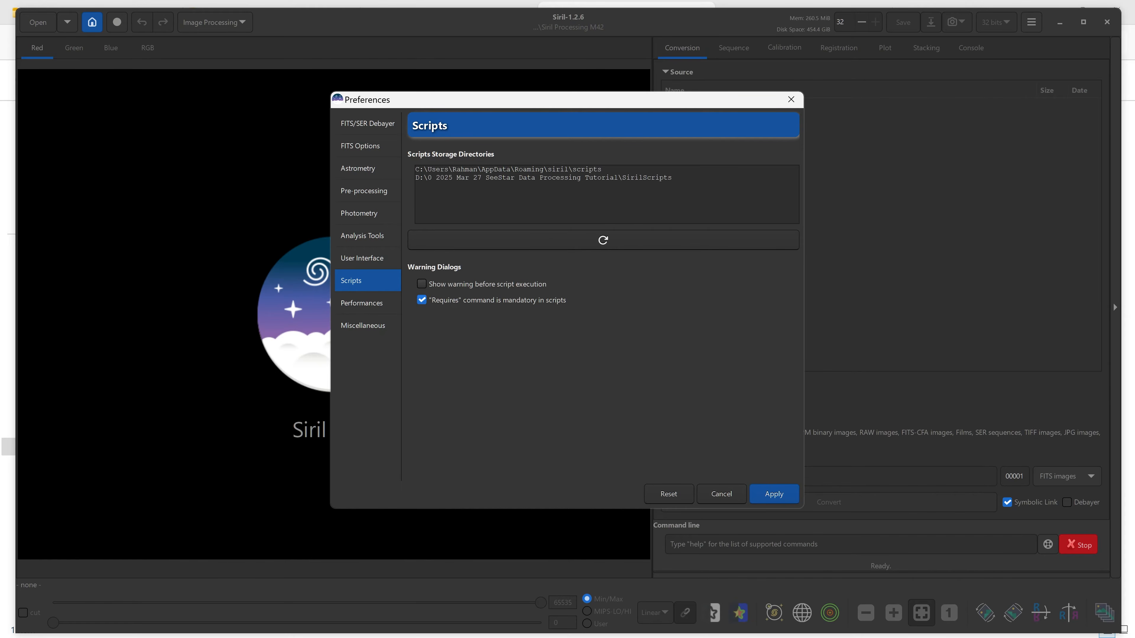
left_click(775, 494)
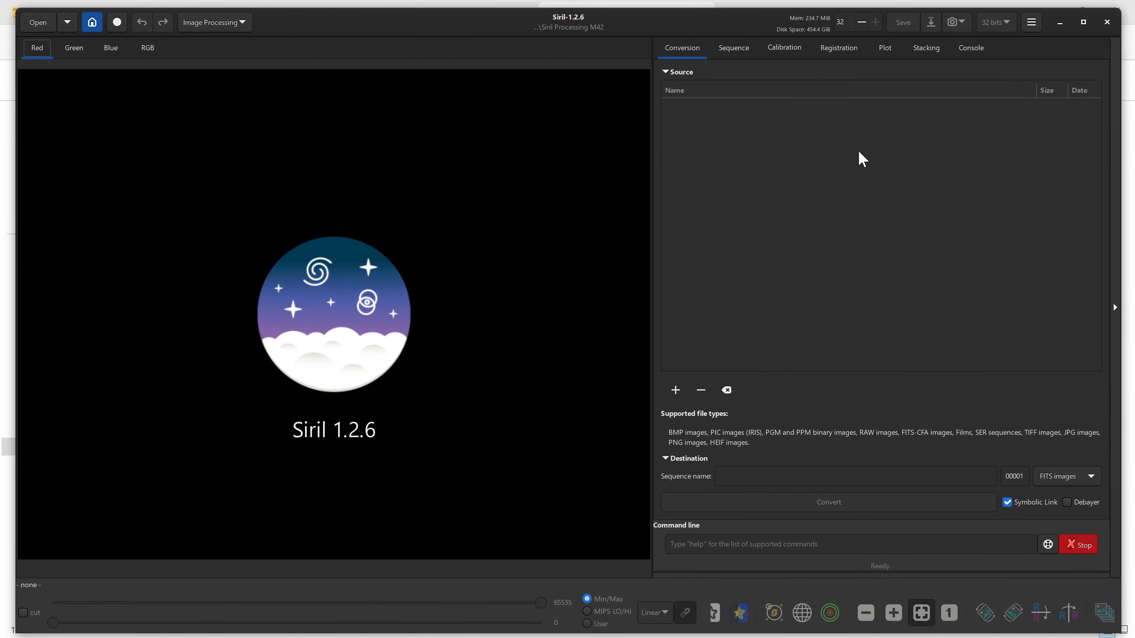
In Preferences' Miscellaneous page, set the StarNet executable to starnet++.exe from the StarNetv2CLI_Win folder and apply.
left_click(1031, 24)
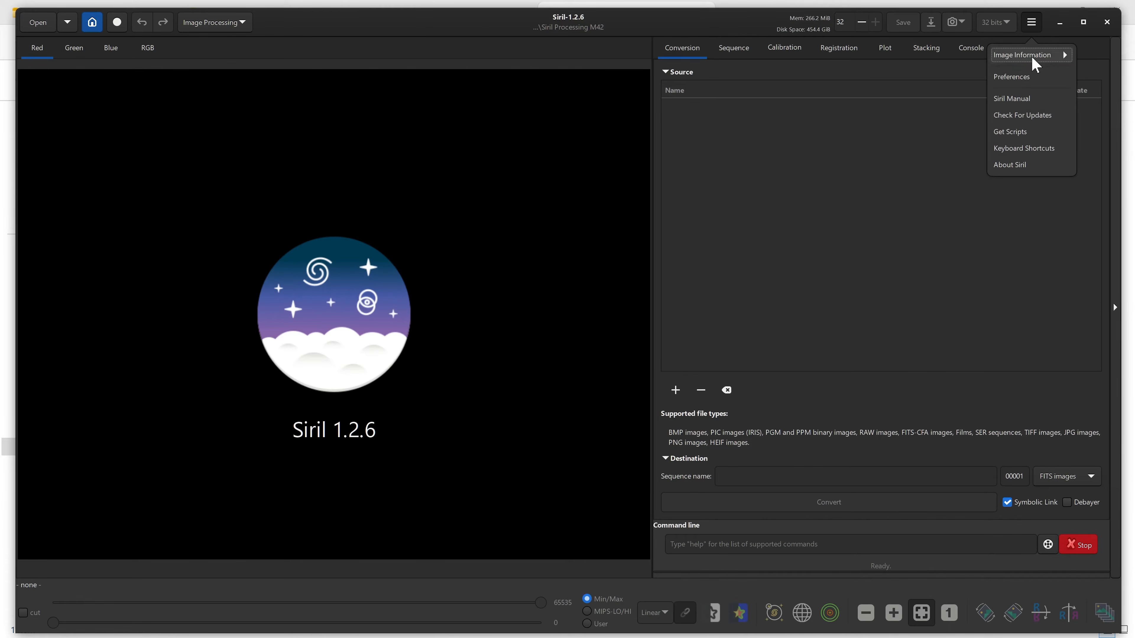
left_click(1023, 77)
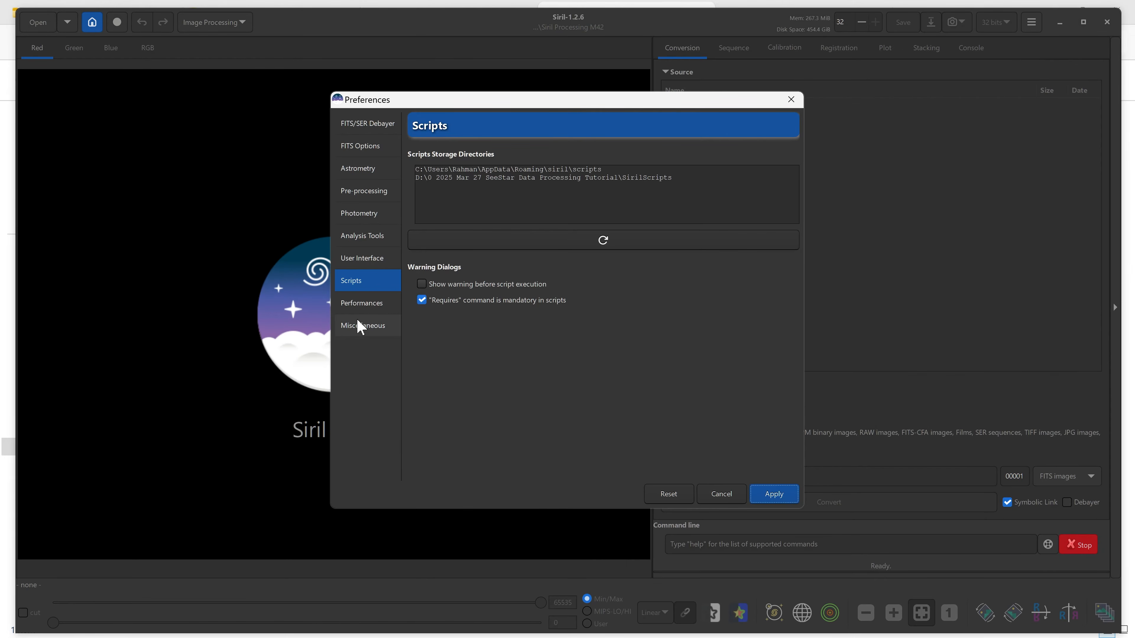
left_click(365, 327)
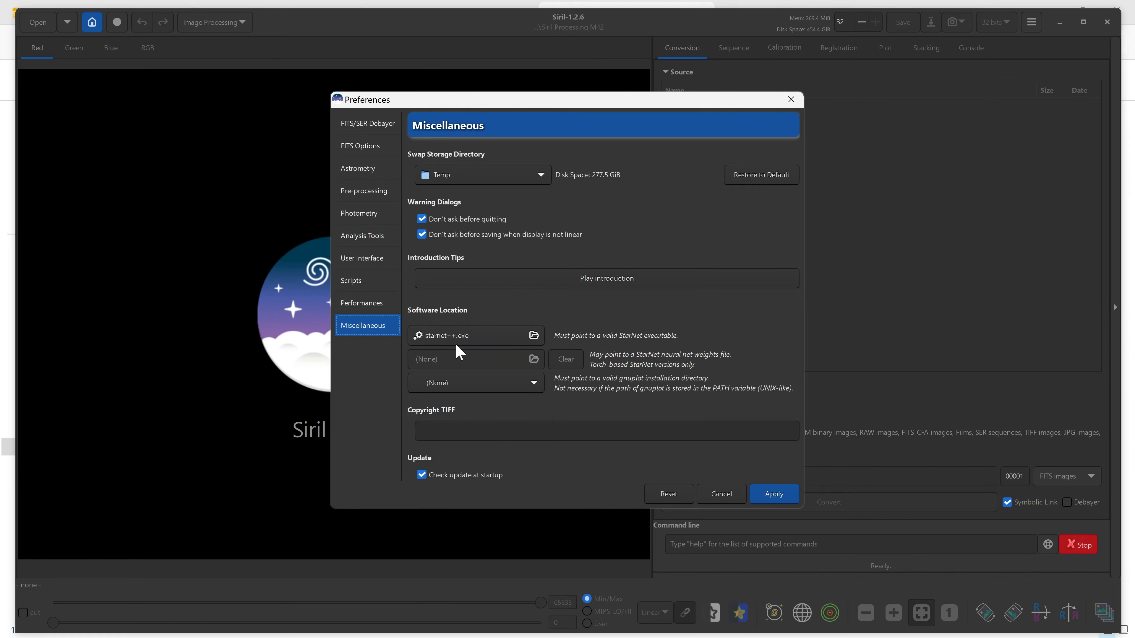
left_click(532, 336)
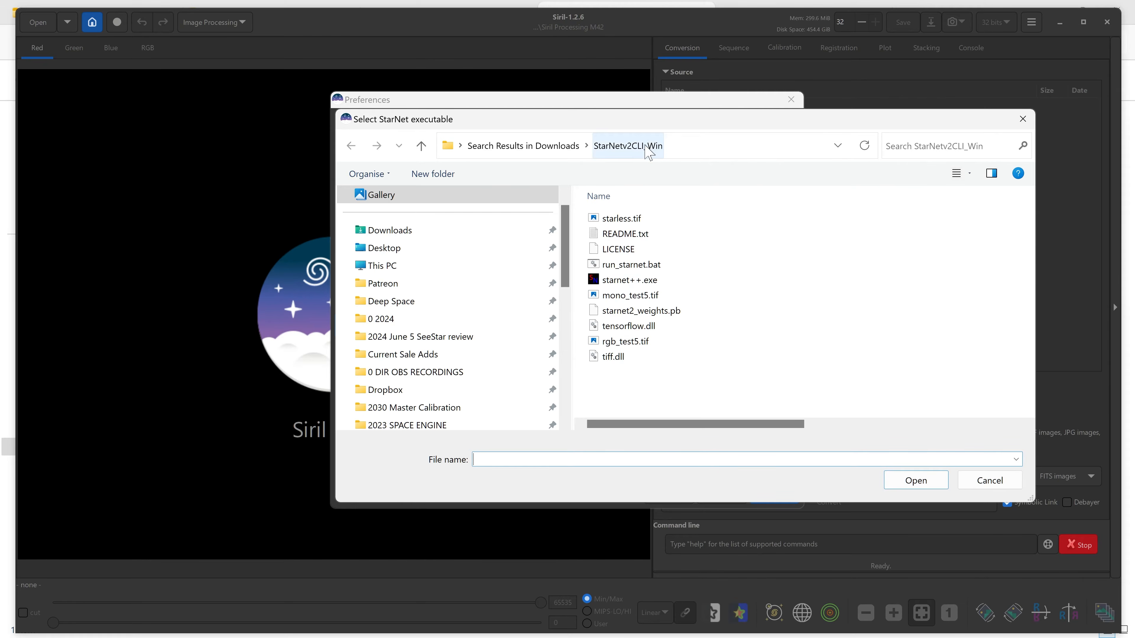
left_click(613, 285)
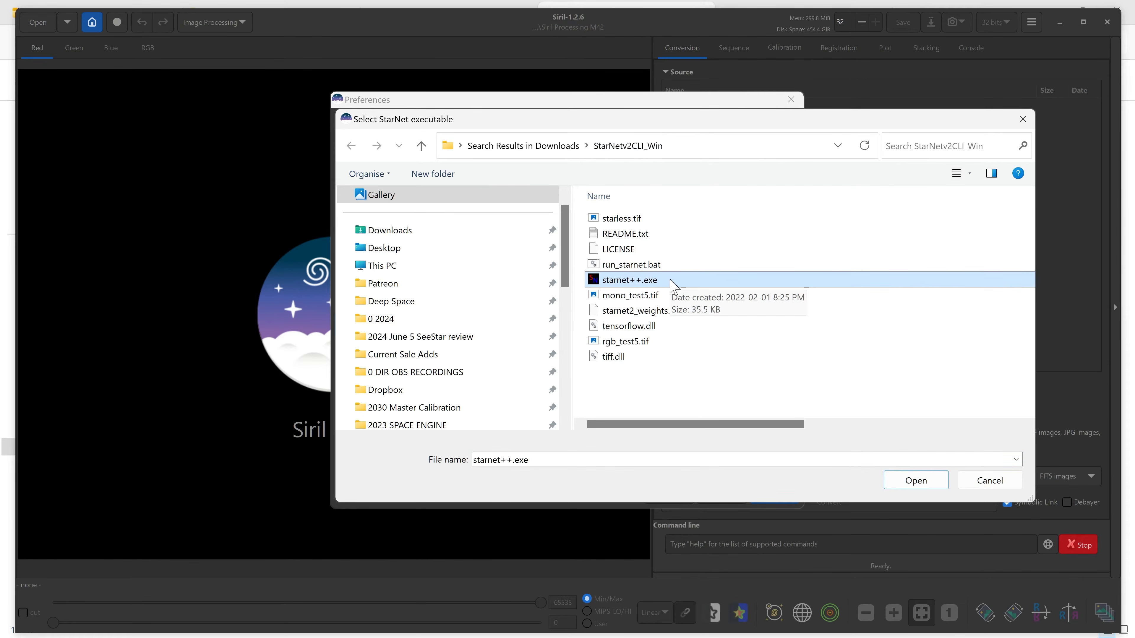
left_click(919, 481)
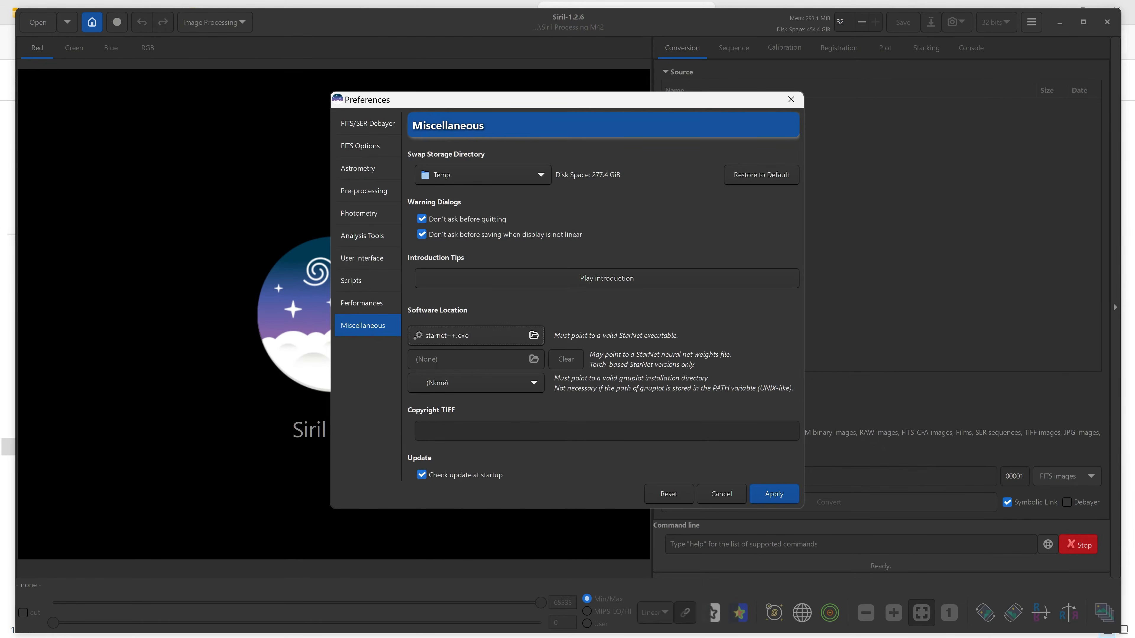
left_click(791, 497)
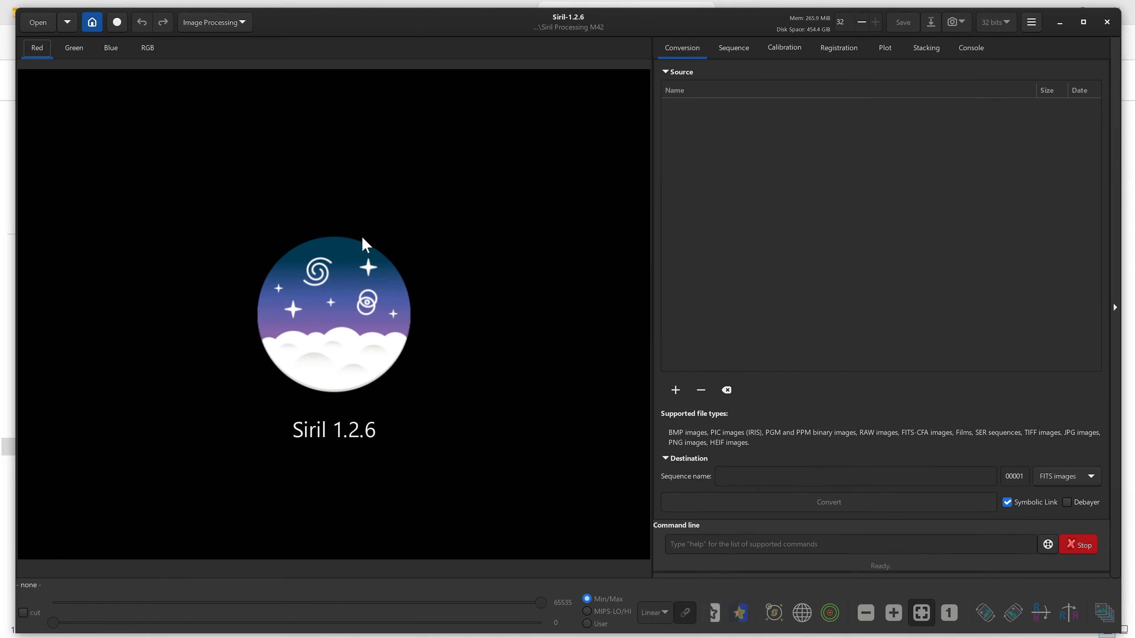
Close Siril and launch it again so the added scripts load.
left_click(1107, 22)
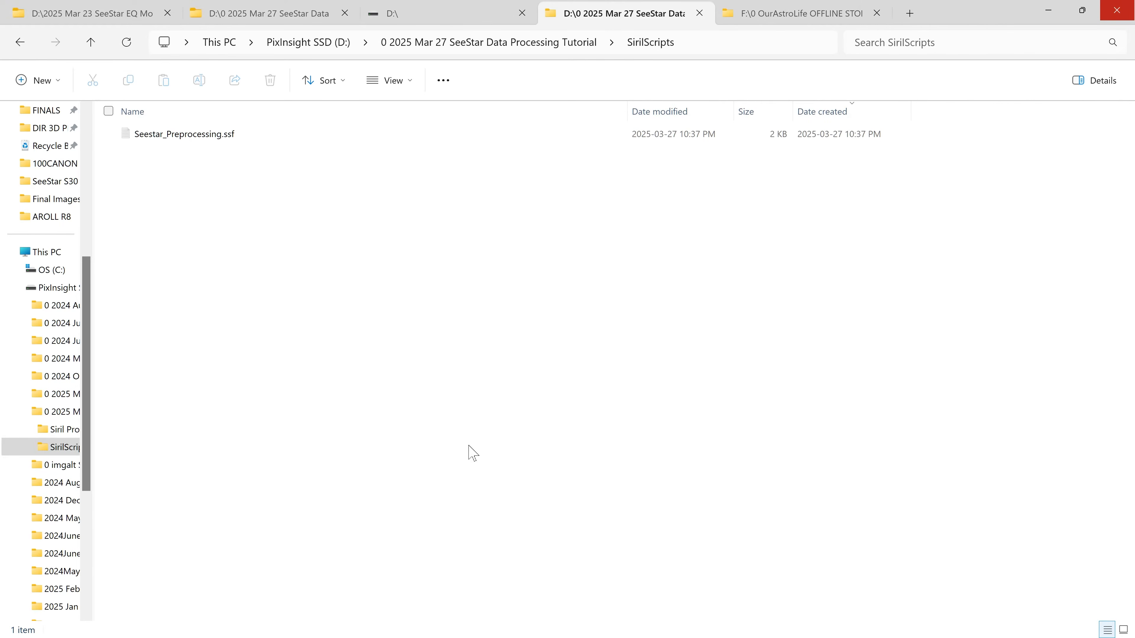
left_click(20, 621)
left_click(420, 315)
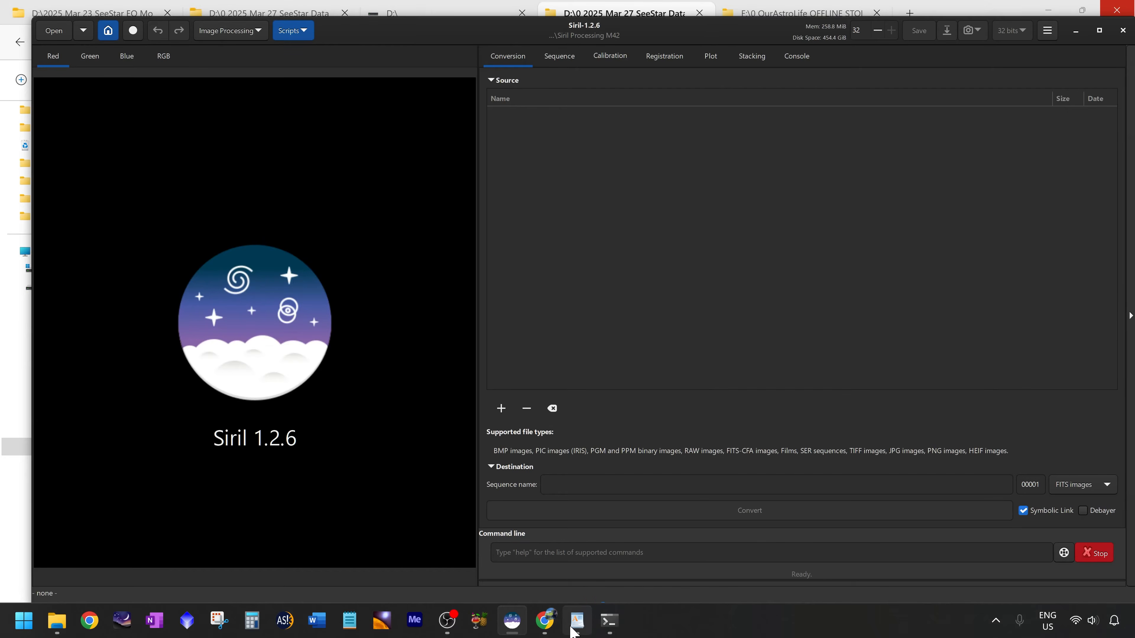
Switch to the Siril.rtf notes and highlight the one-time tasks section.
left_click(578, 620)
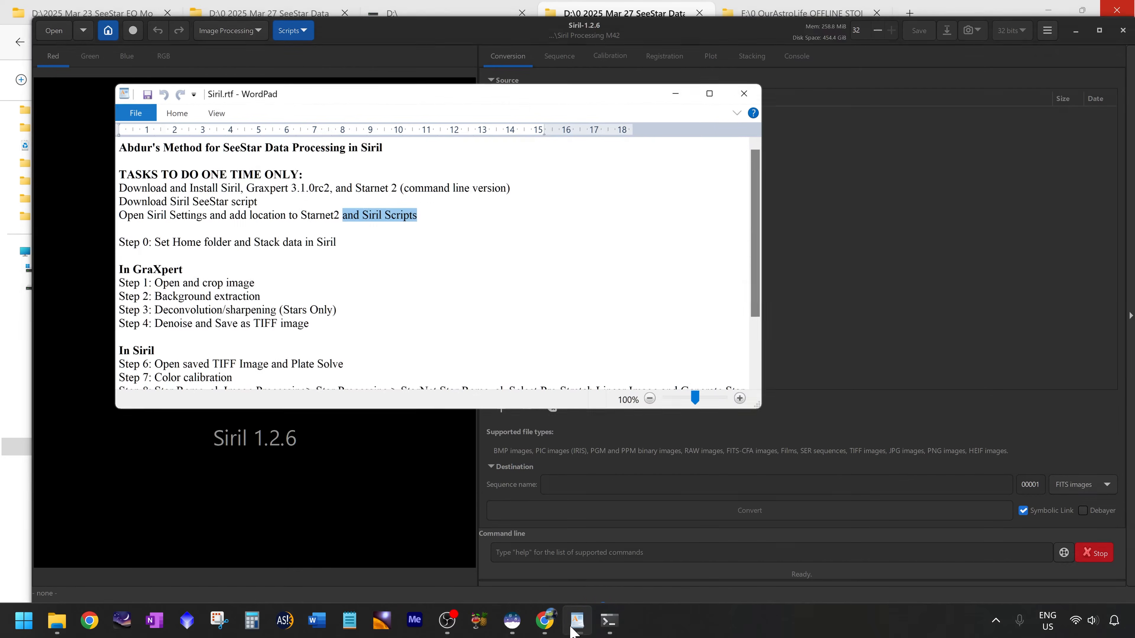
left_click(387, 218)
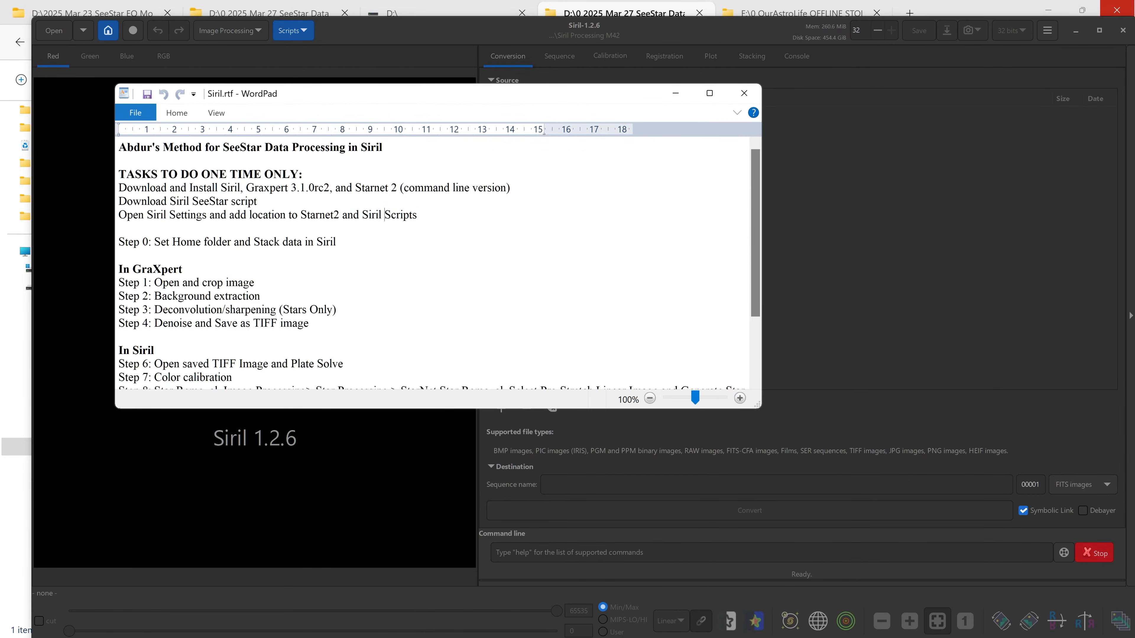
left_click_drag(417, 215, 119, 174)
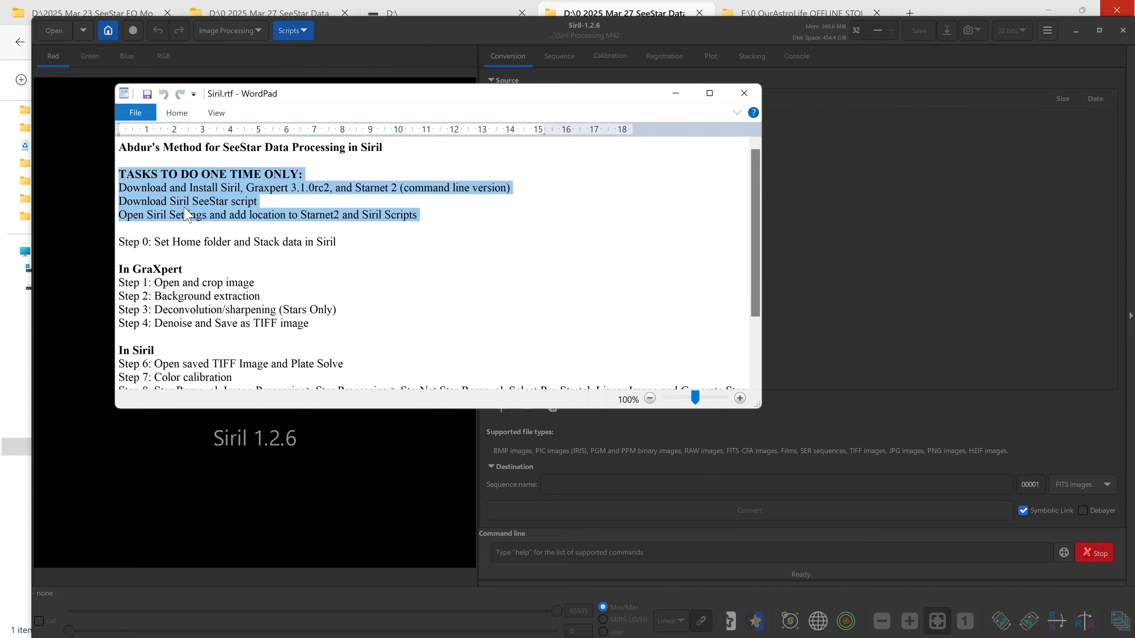
Highlight the Step 0 line about setting the home folder and stacking data in Siril.
scroll(188, 166, "down", 1)
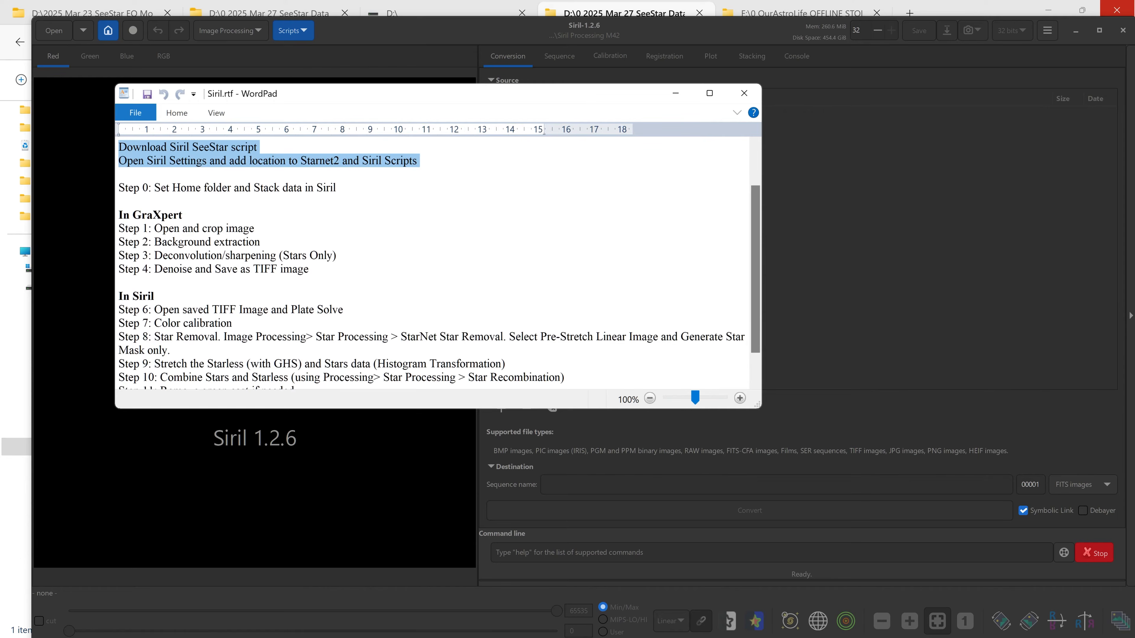
left_click_drag(154, 188, 339, 188)
scroll(329, 247, "up", 1)
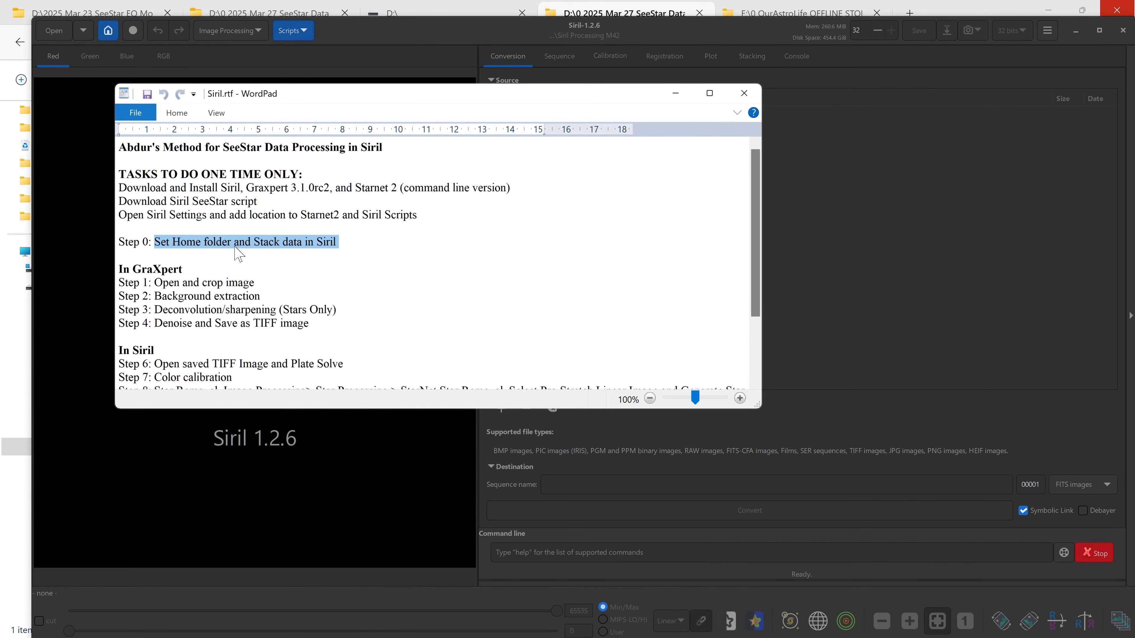
Open the M 42_sub folder of SeeStar light frames and browse its files.
left_click(543, 197)
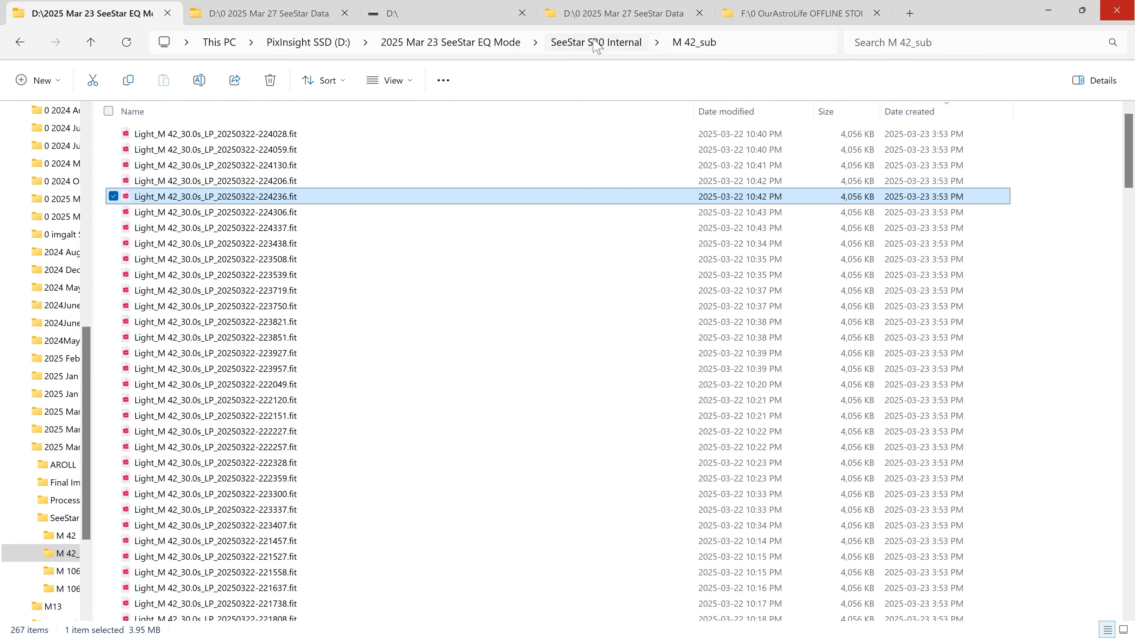
left_click(594, 39)
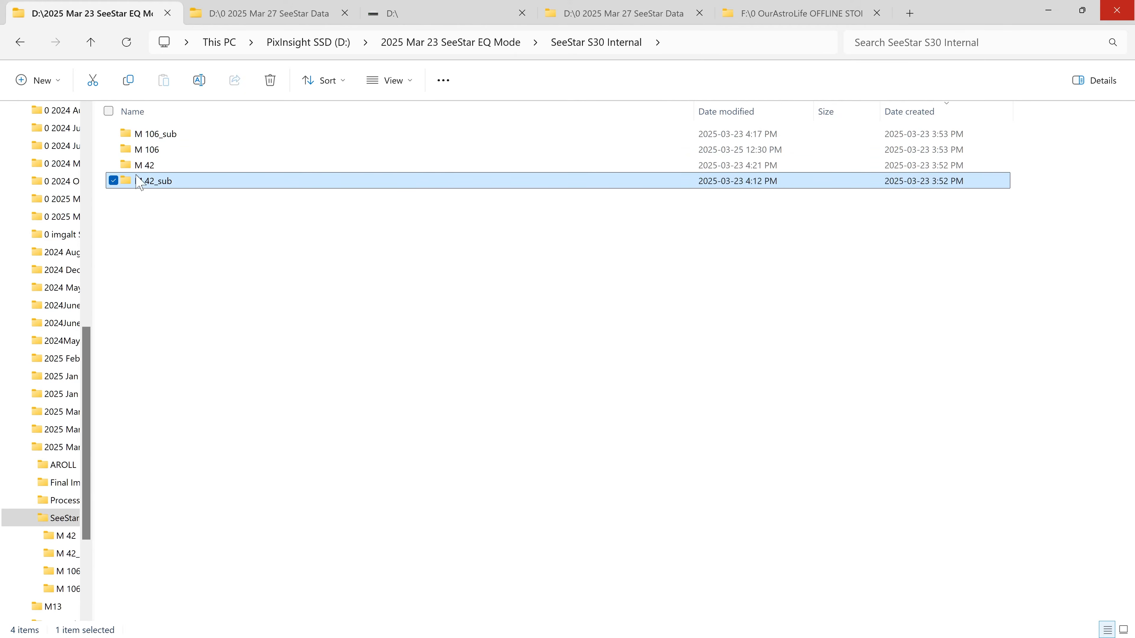
mouse_move(178, 190)
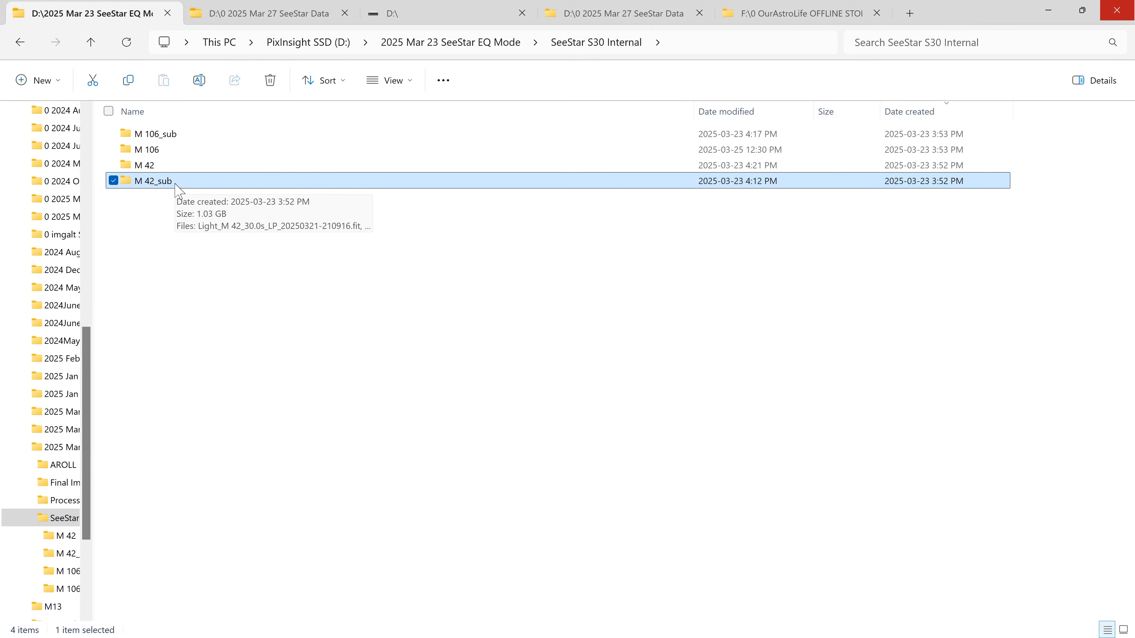
double_click(178, 190)
scroll(250, 313, "down", 2)
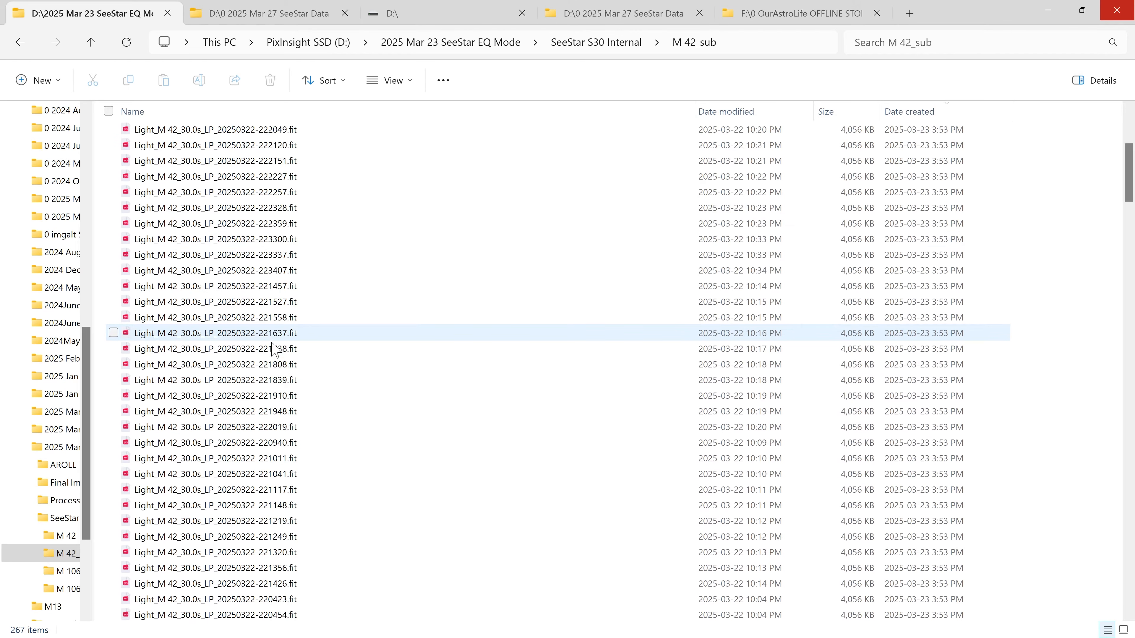
scroll(273, 348, "up", 5)
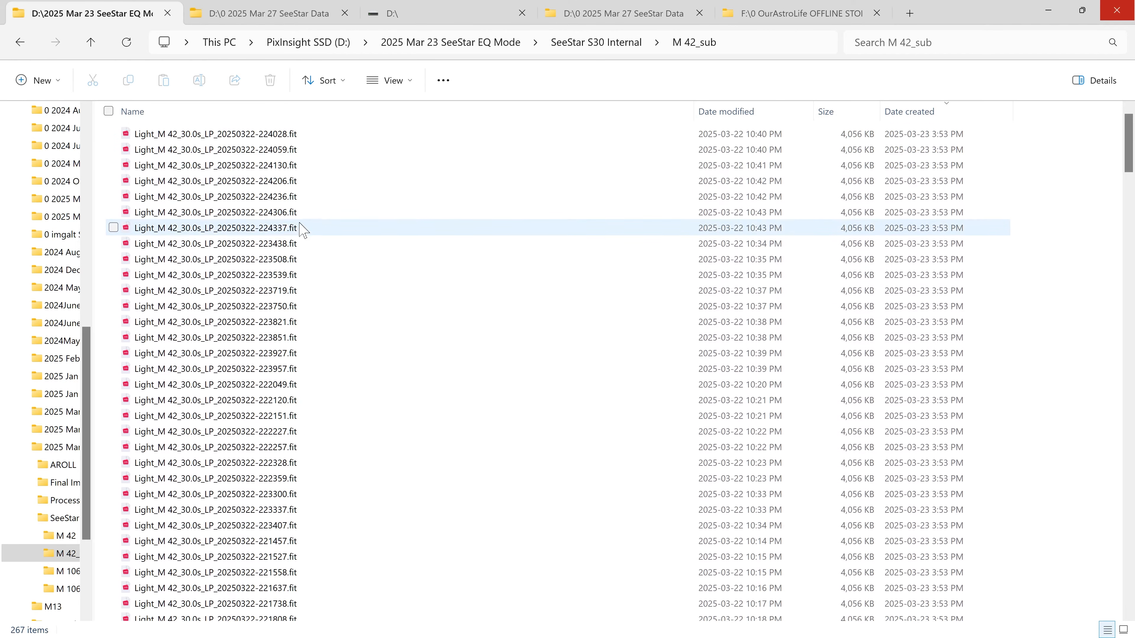
Open the Siril Processing M42 folder in the tutorial tab and select its Lights folder.
left_click(273, 13)
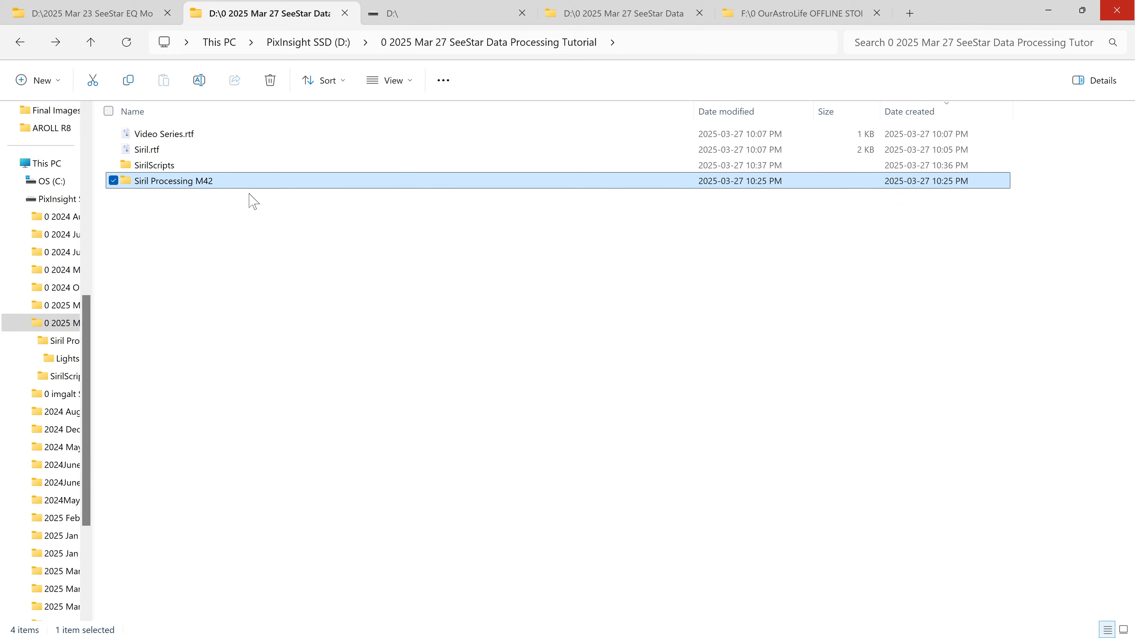
mouse_move(222, 186)
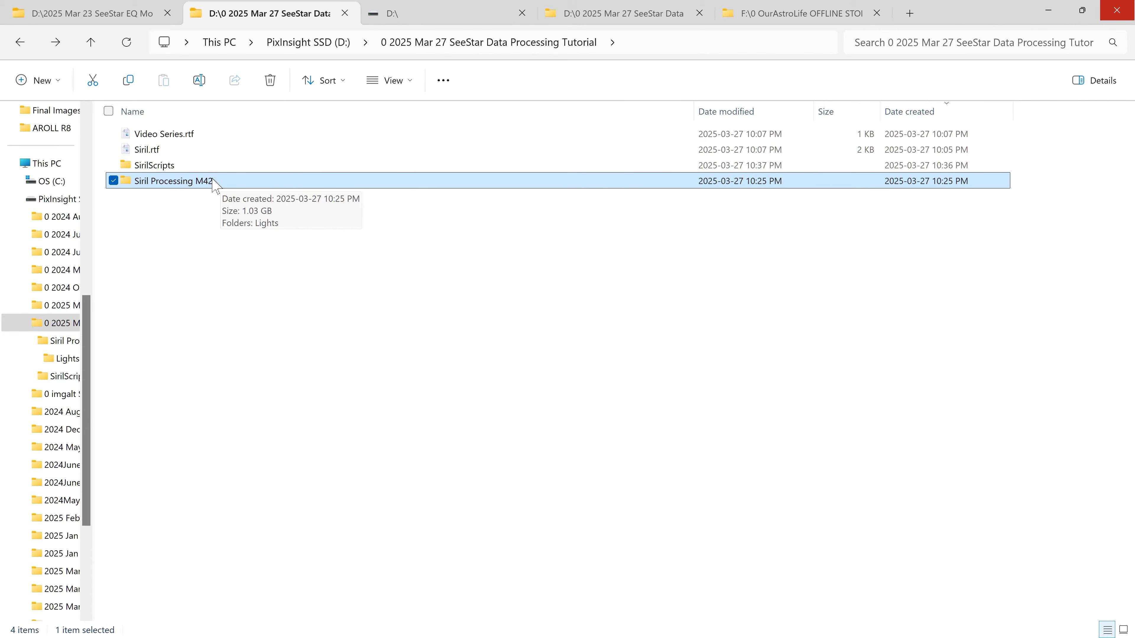
double_click(207, 182)
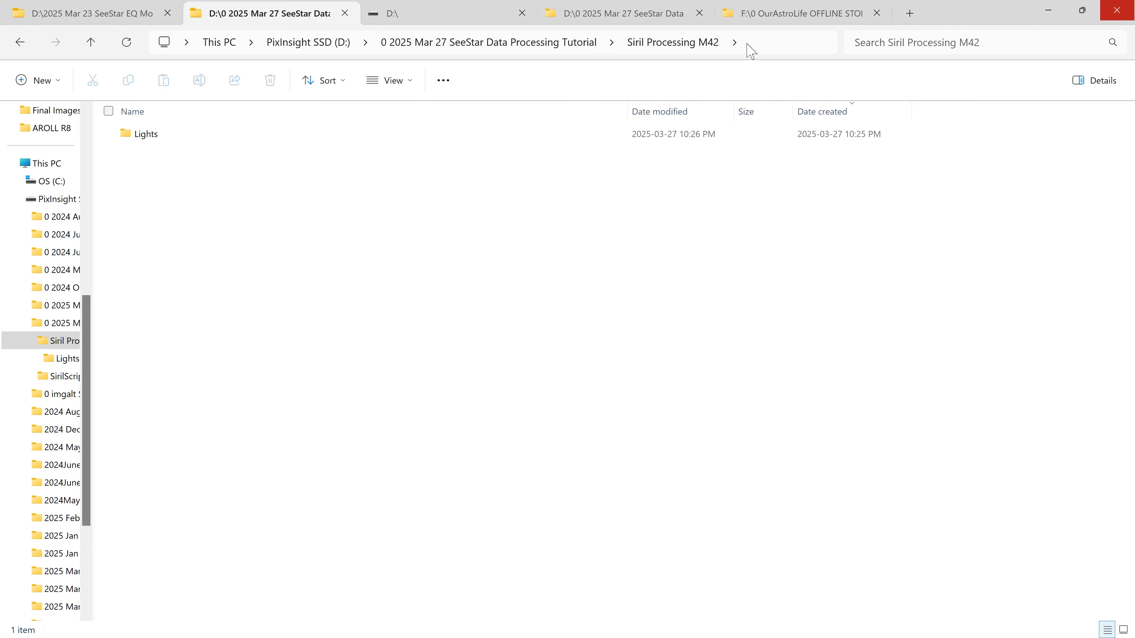
left_click(161, 136)
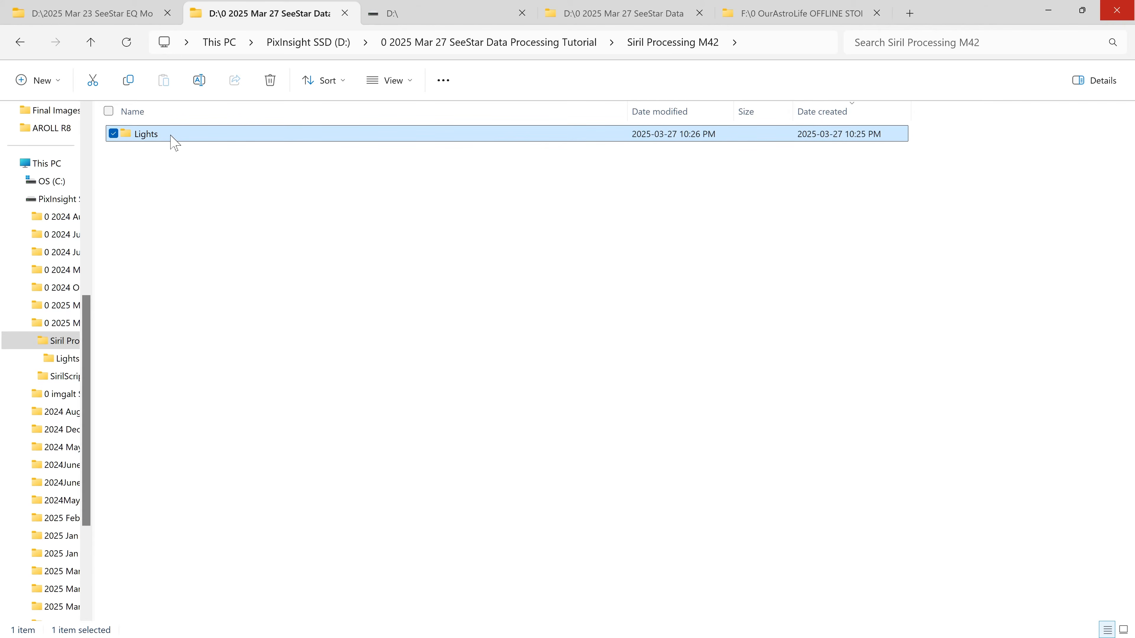
Return to the M 42_sub folder and copy a light frame file.
left_click(102, 13)
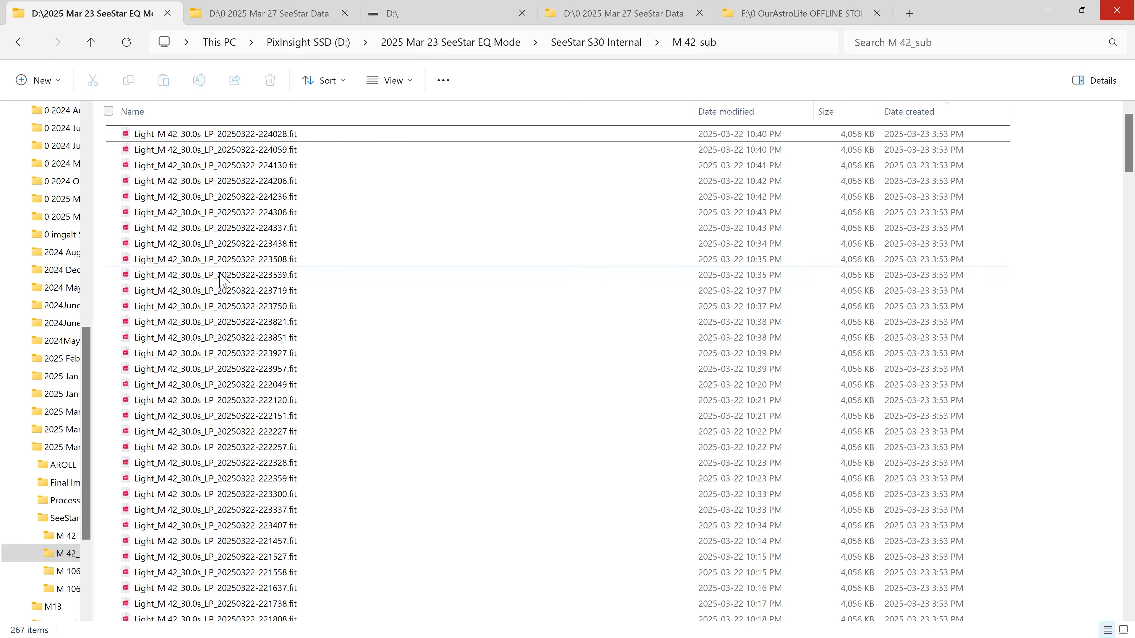
left_click(228, 273)
key("ctrl+c")
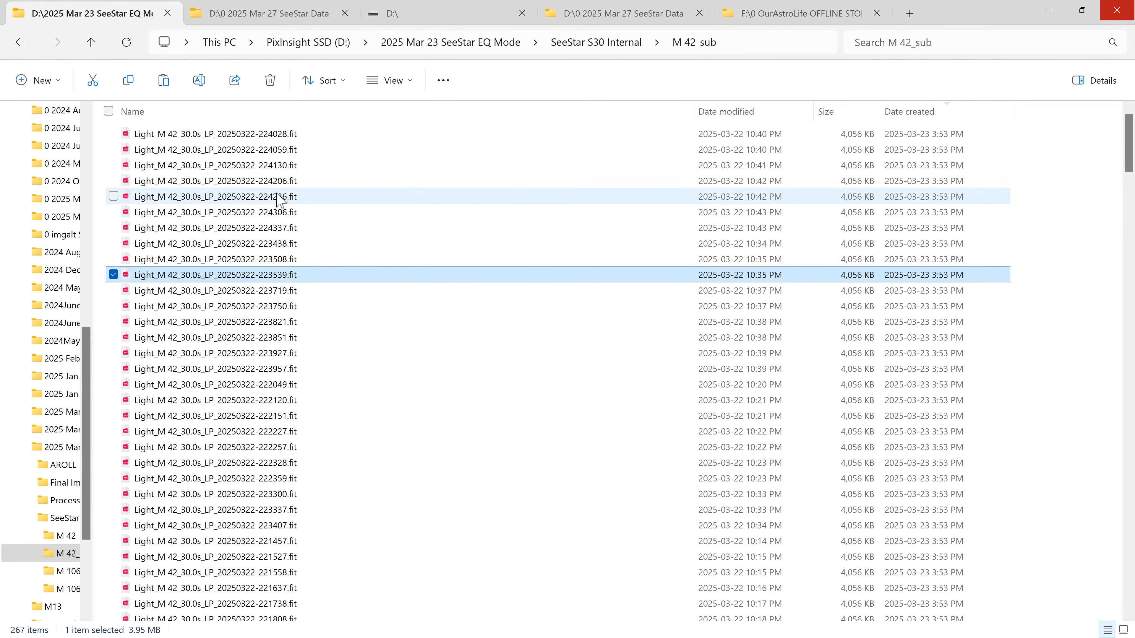
Check the contents of the Lights folder inside Siril Processing M42, then minimize the file browser.
left_click(246, 21)
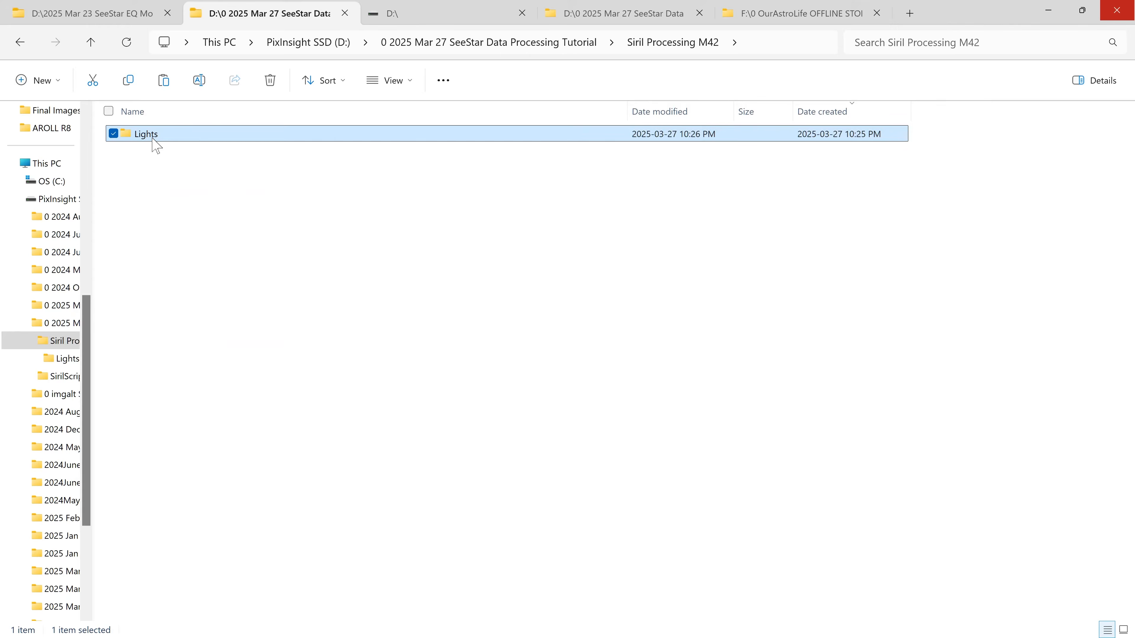
double_click(154, 136)
left_click(297, 275)
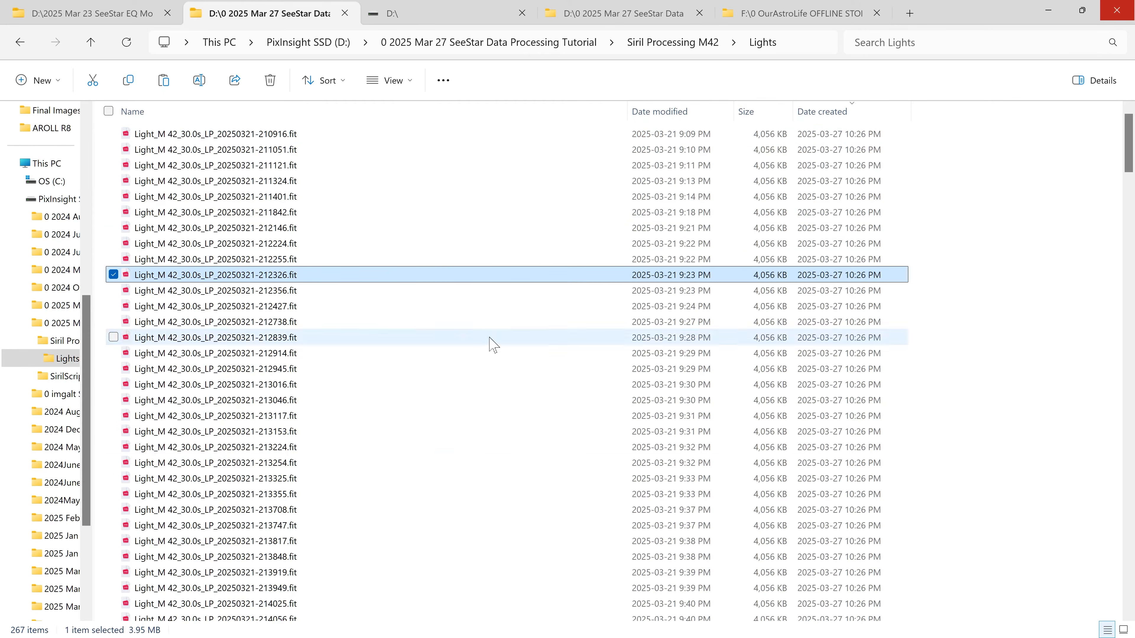
left_click(20, 41)
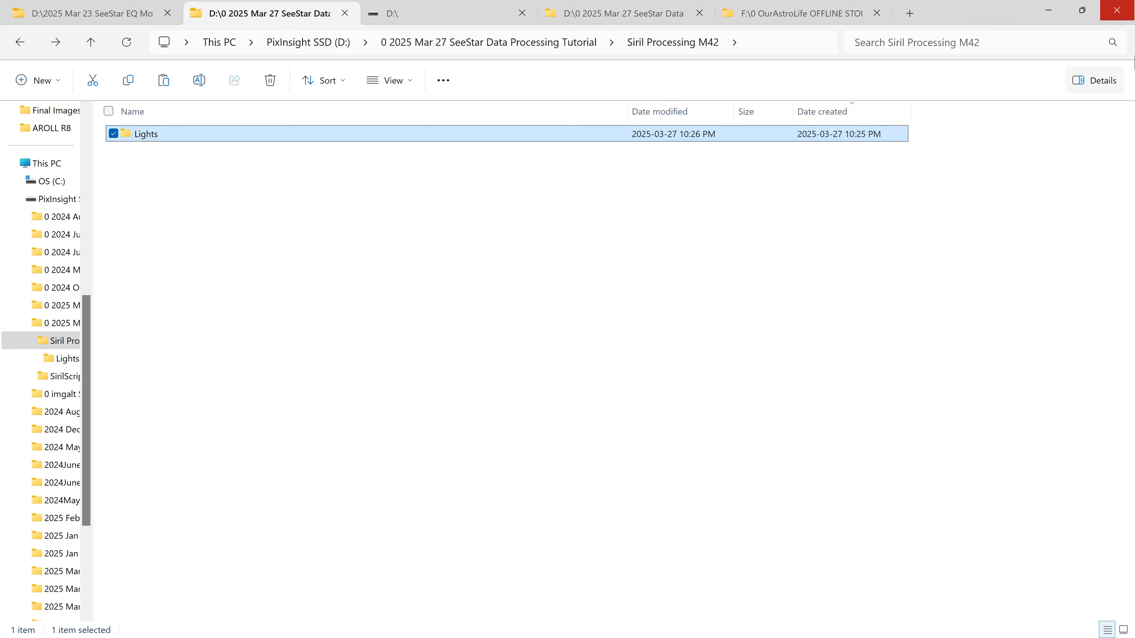
left_click(1049, 10)
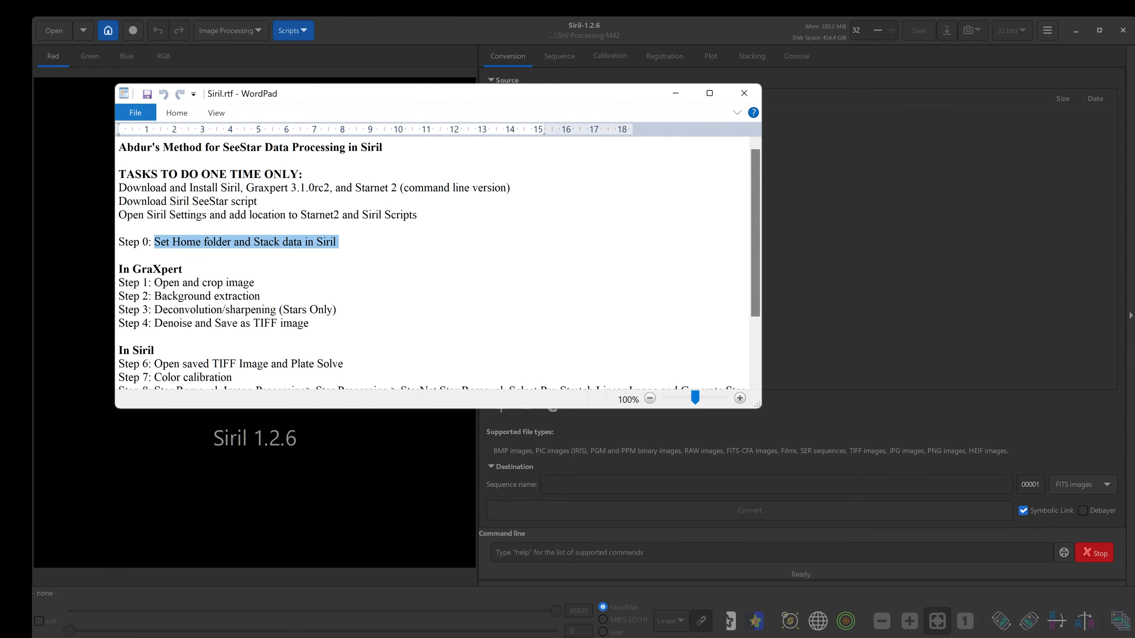
Set Siril's home folder to Siril Processing M42 inside 0 2025 Mar 27 SeeStar Data Processing Tutorial on PixInsight SSD (D:).
left_click(409, 38)
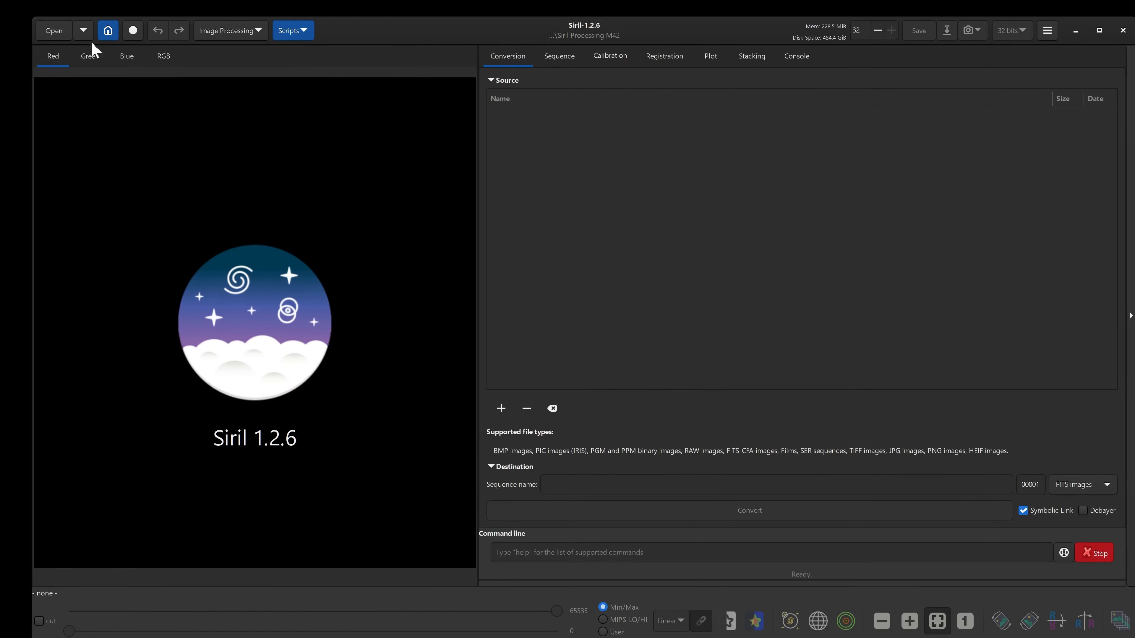
left_click(108, 30)
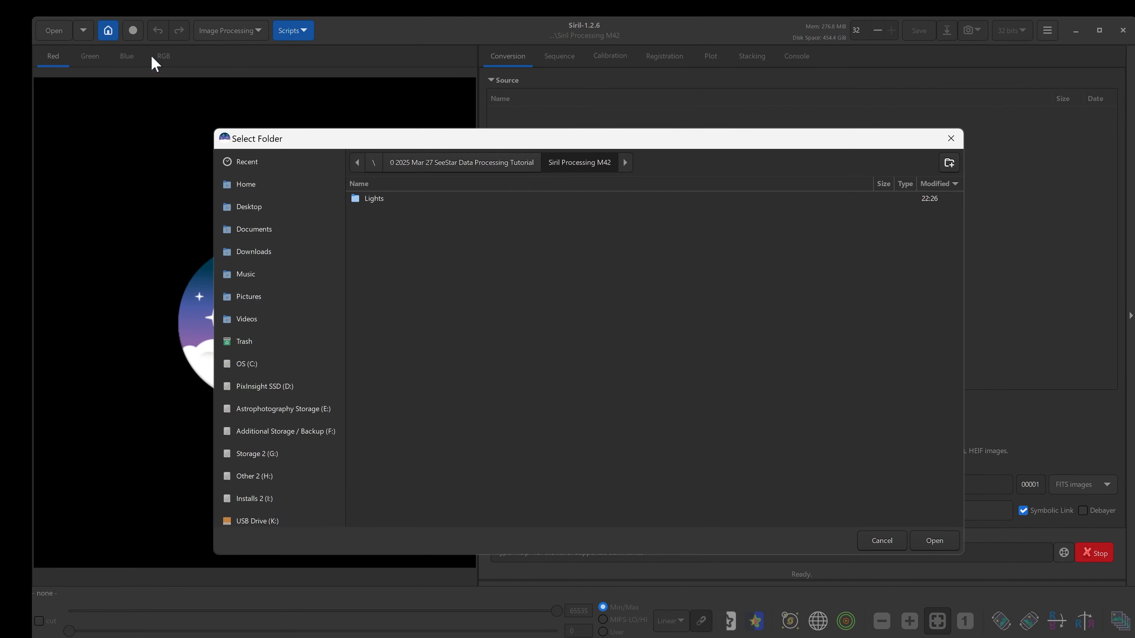
left_click(293, 388)
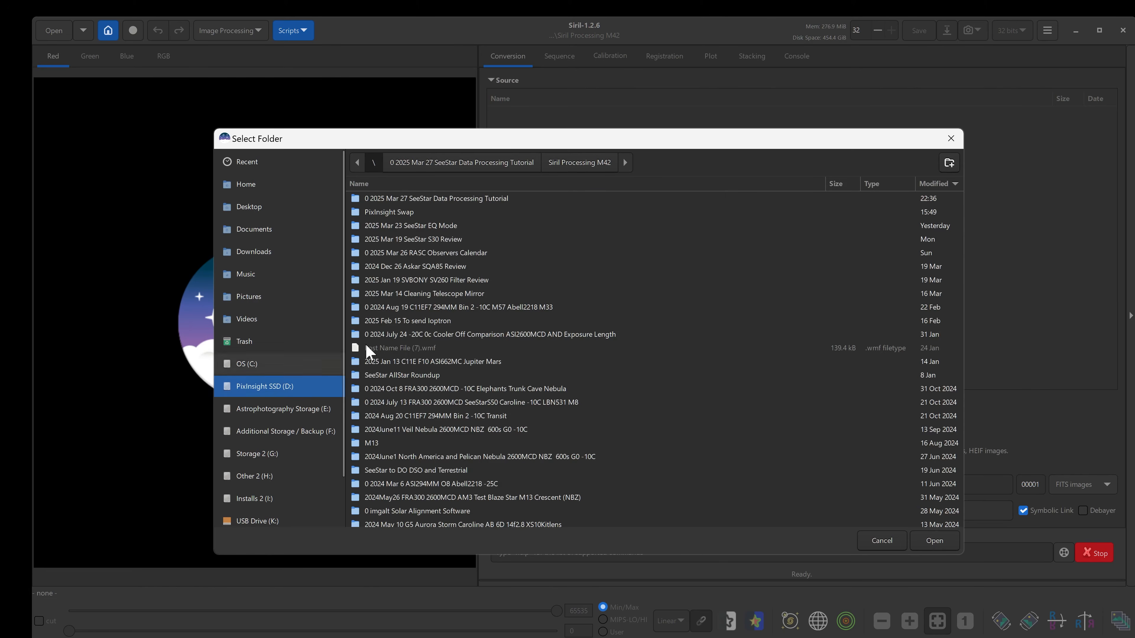
double_click(532, 198)
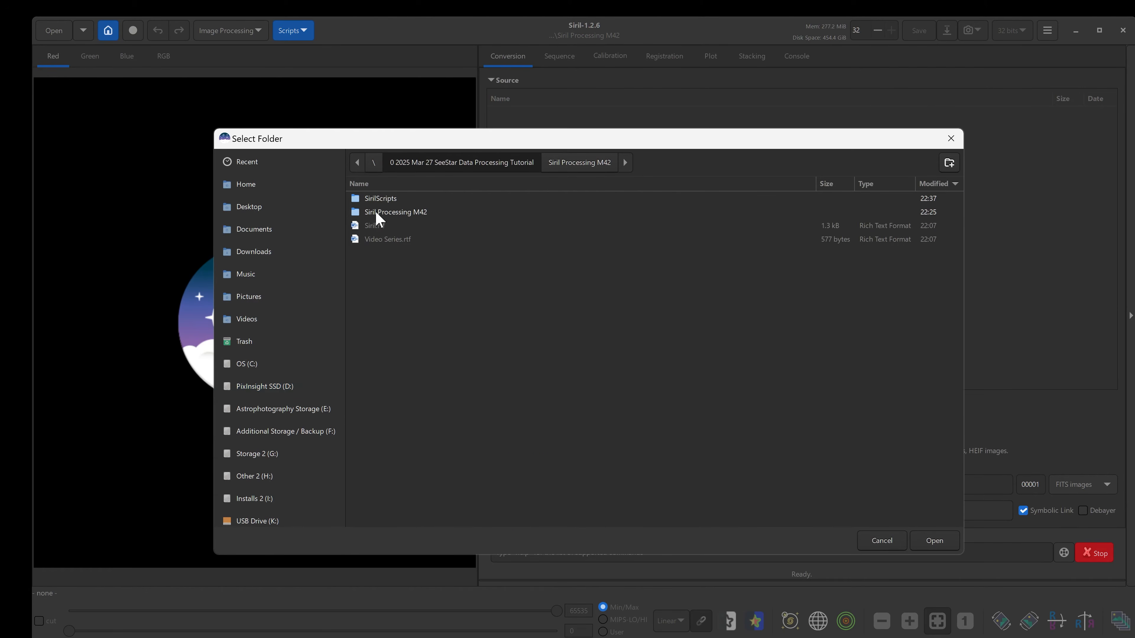
double_click(423, 212)
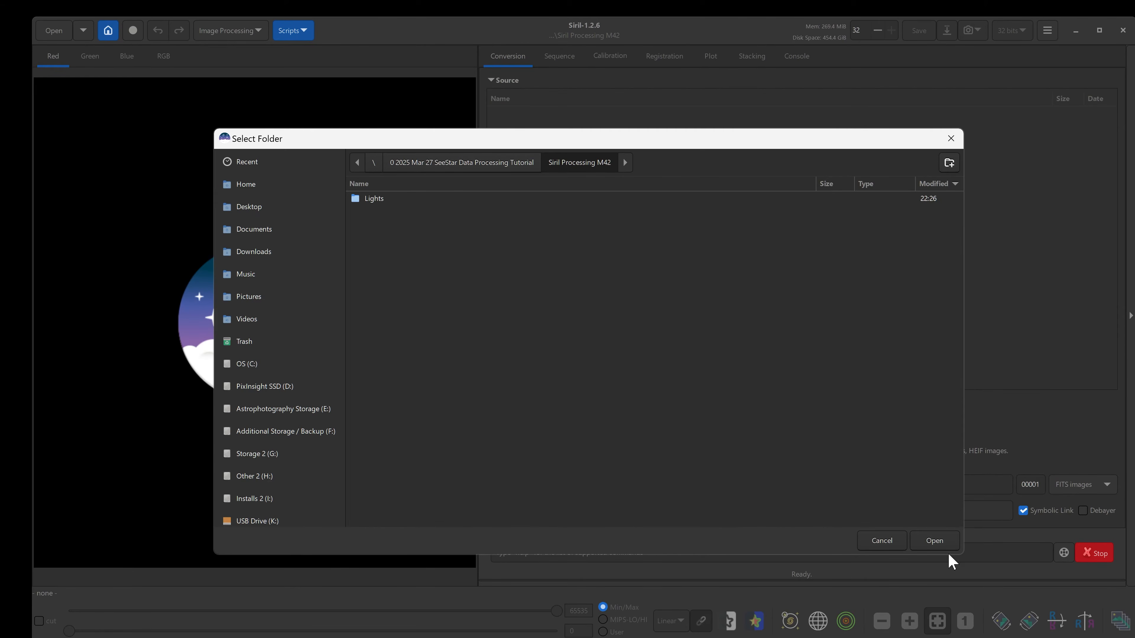
left_click(937, 542)
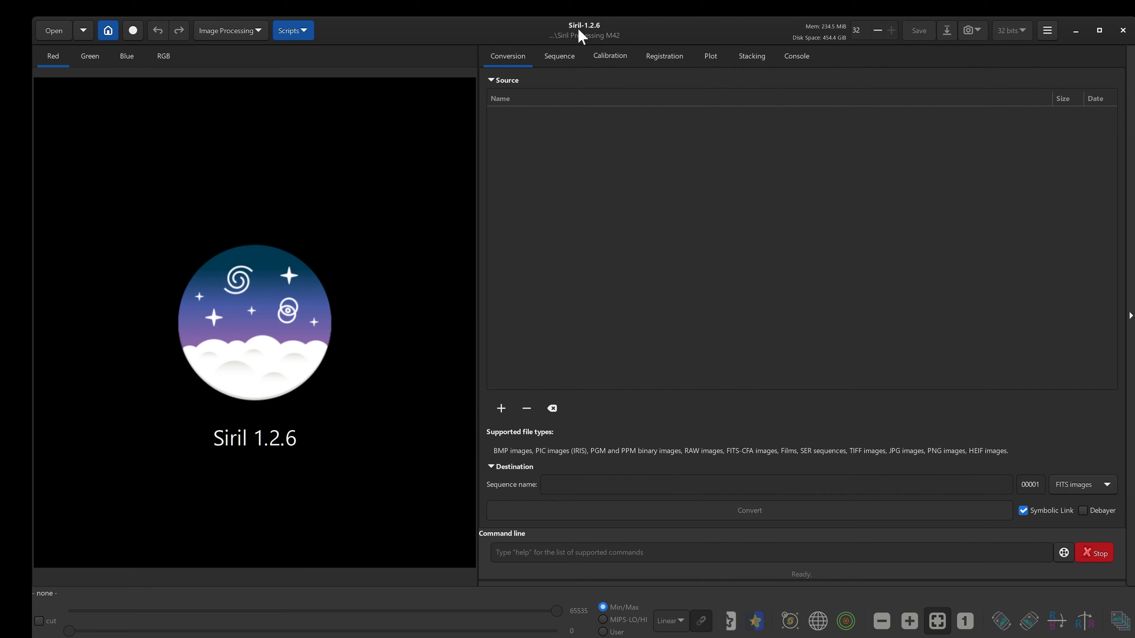
Run the Seestar_Preprocessing script to calibrate, register and stack the light frames.
left_click_drag(607, 31, 603, 27)
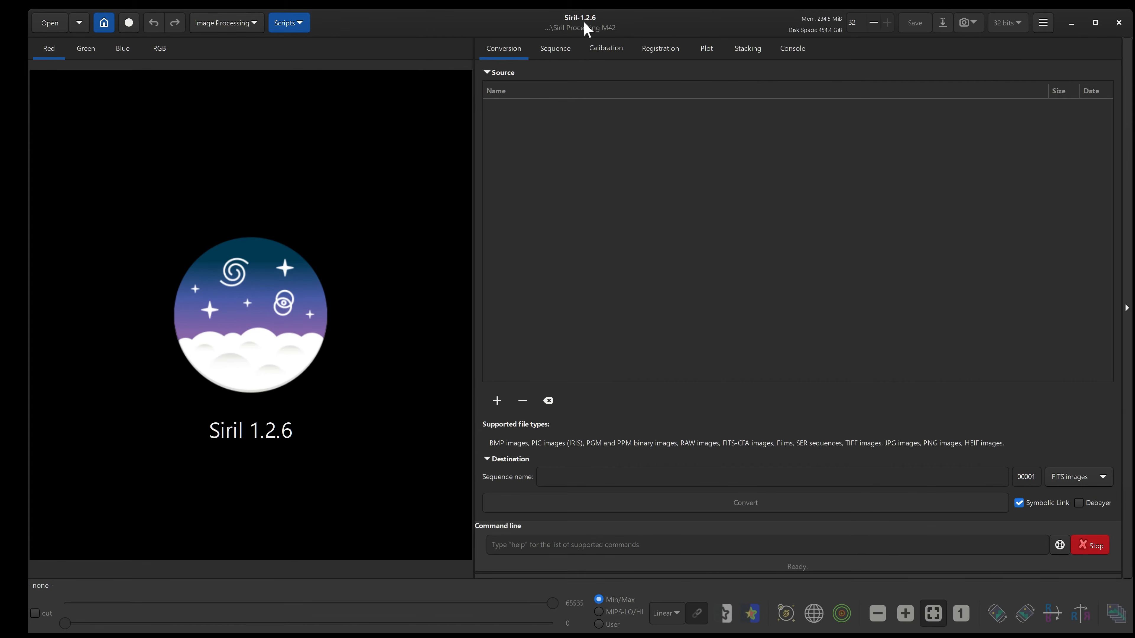
left_click(280, 29)
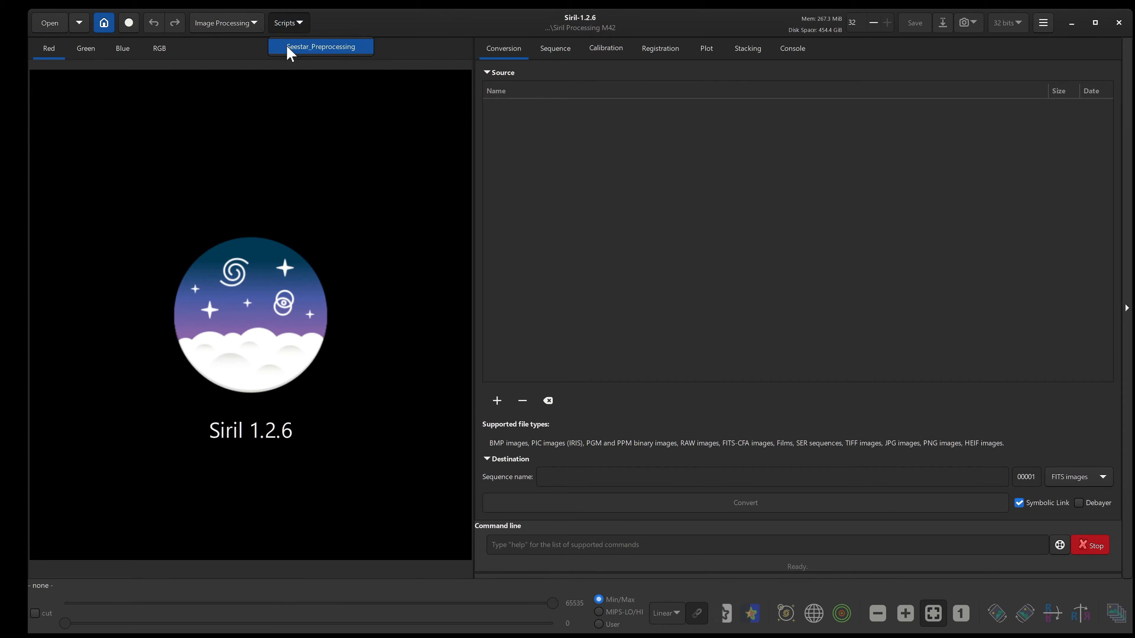
left_click(332, 47)
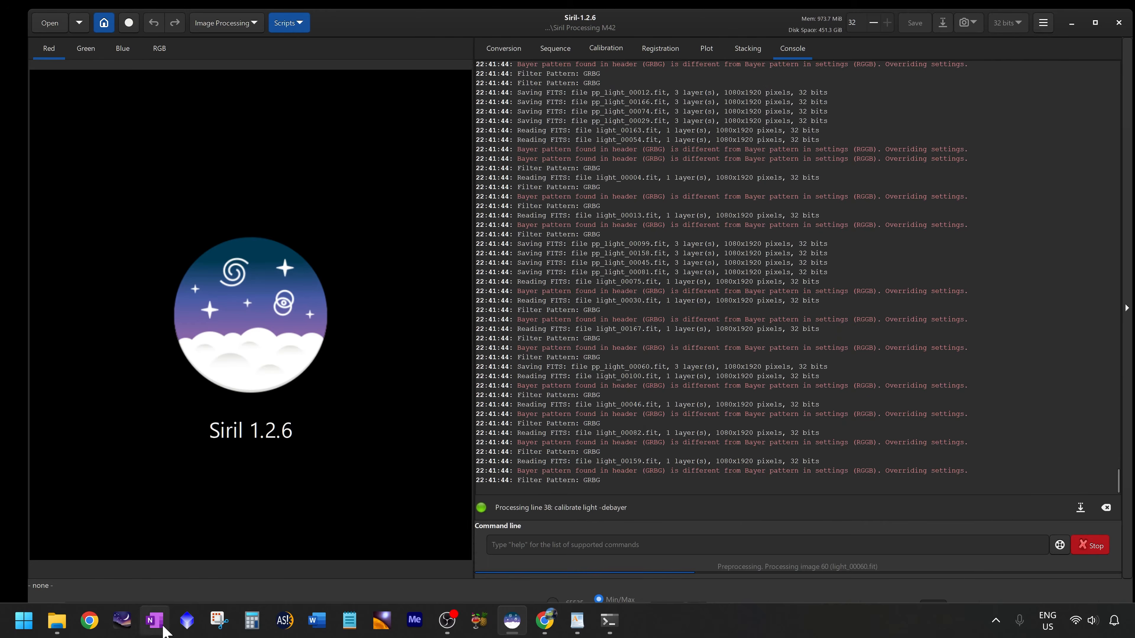
Review the working folder, the notes and Siril's console while the stacking script runs.
left_click(512, 620)
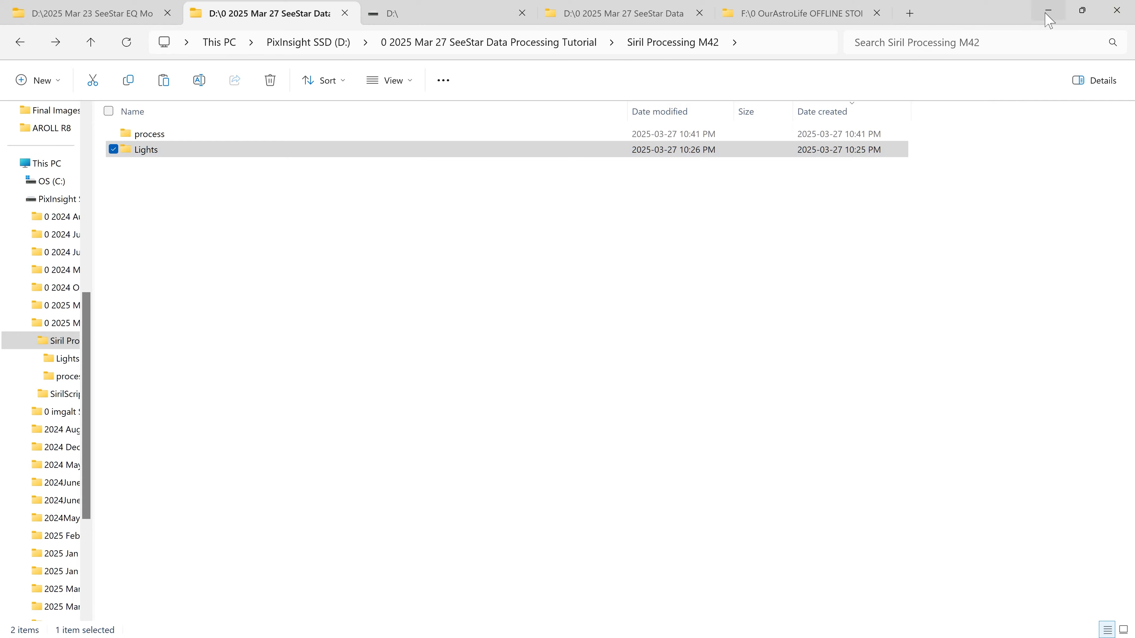
left_click(1052, 20)
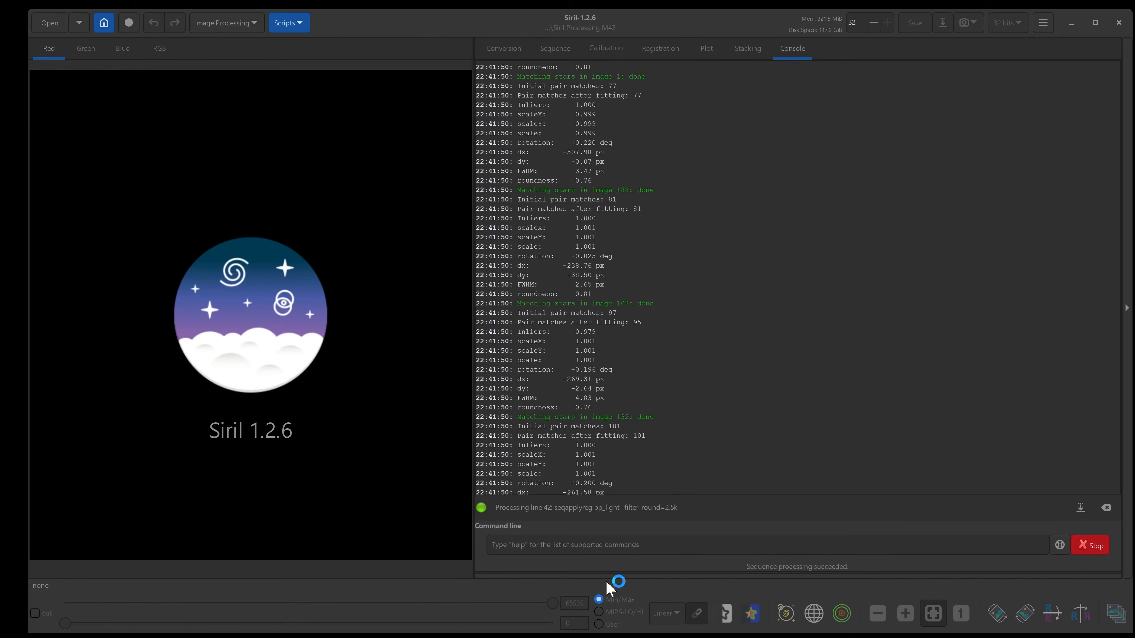
left_click(577, 622)
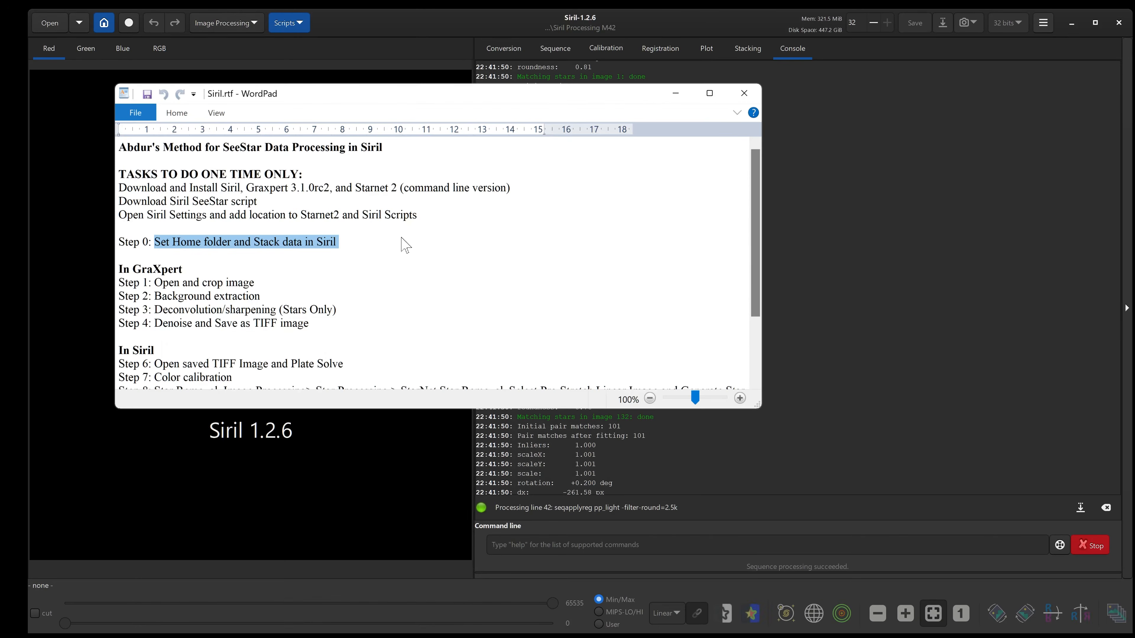
left_click_drag(315, 101, 321, 140)
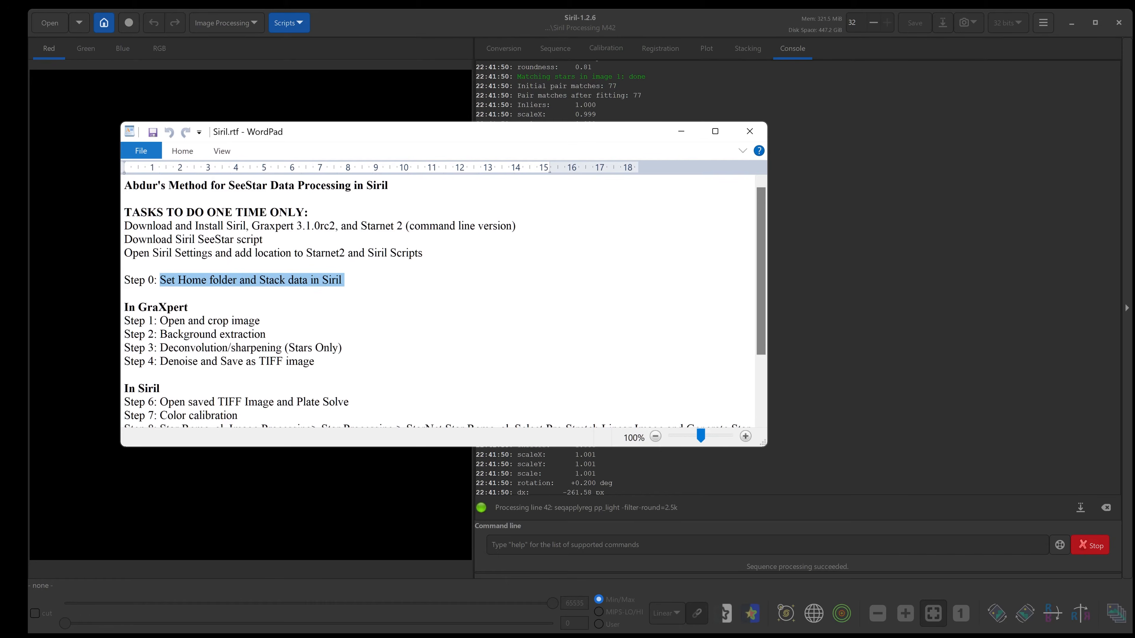
left_click(193, 286)
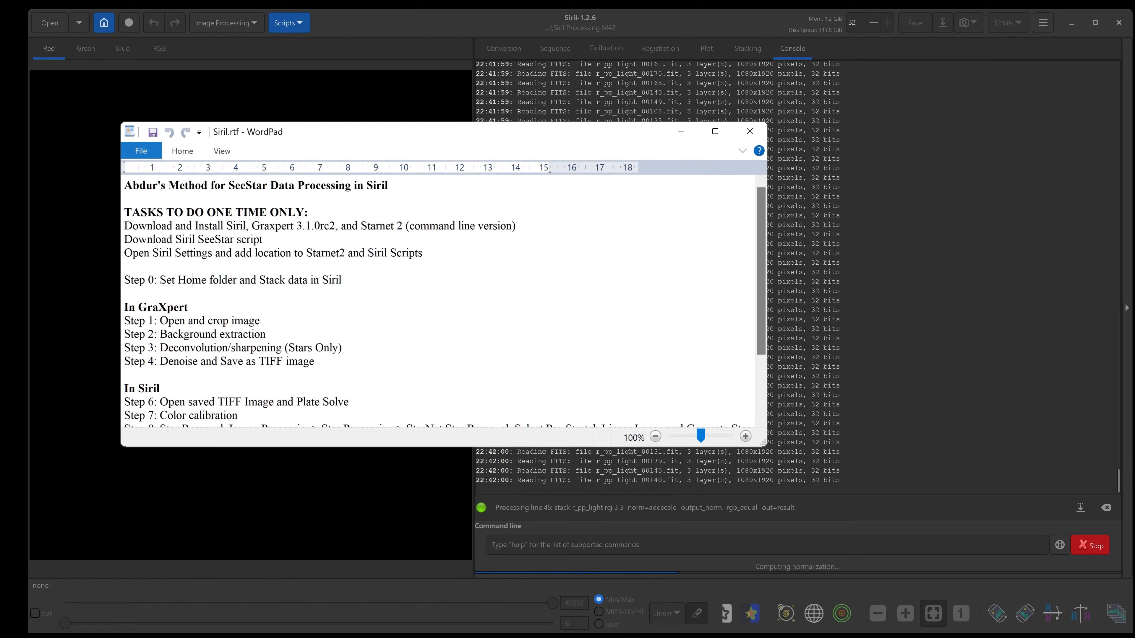
scroll(195, 291, "down", 1)
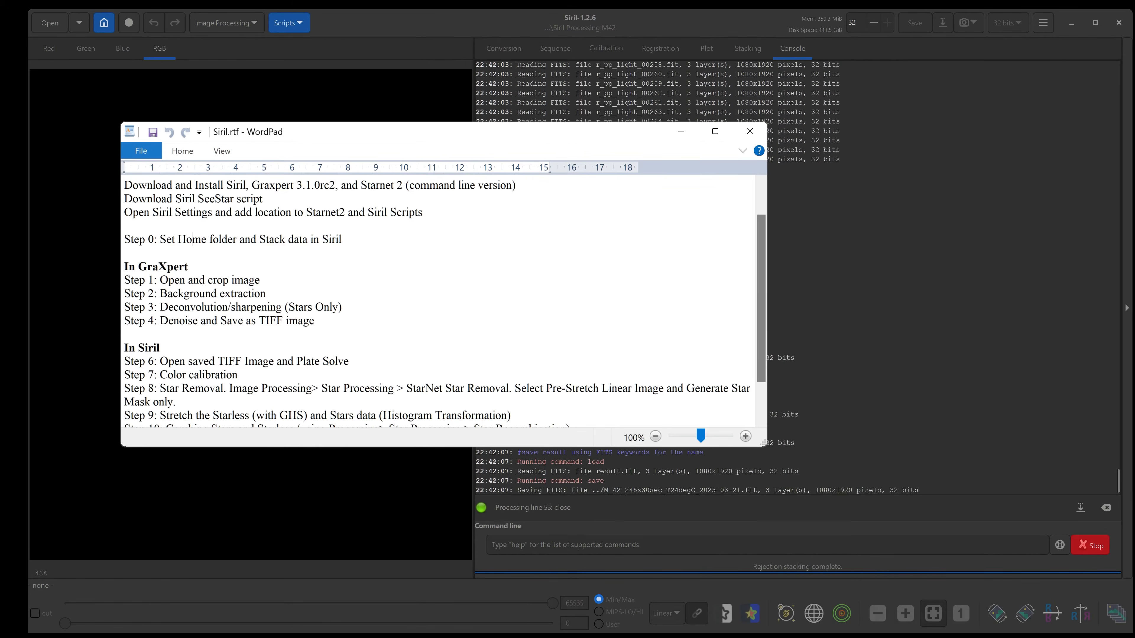
left_click(613, 3)
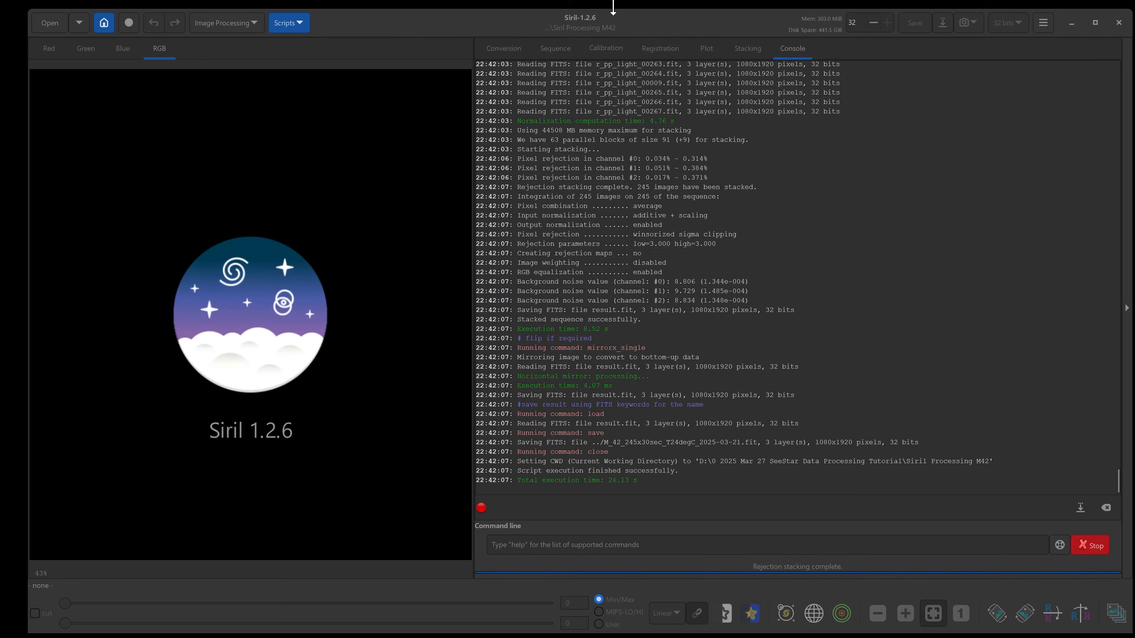
left_click_drag(605, 20, 601, 15)
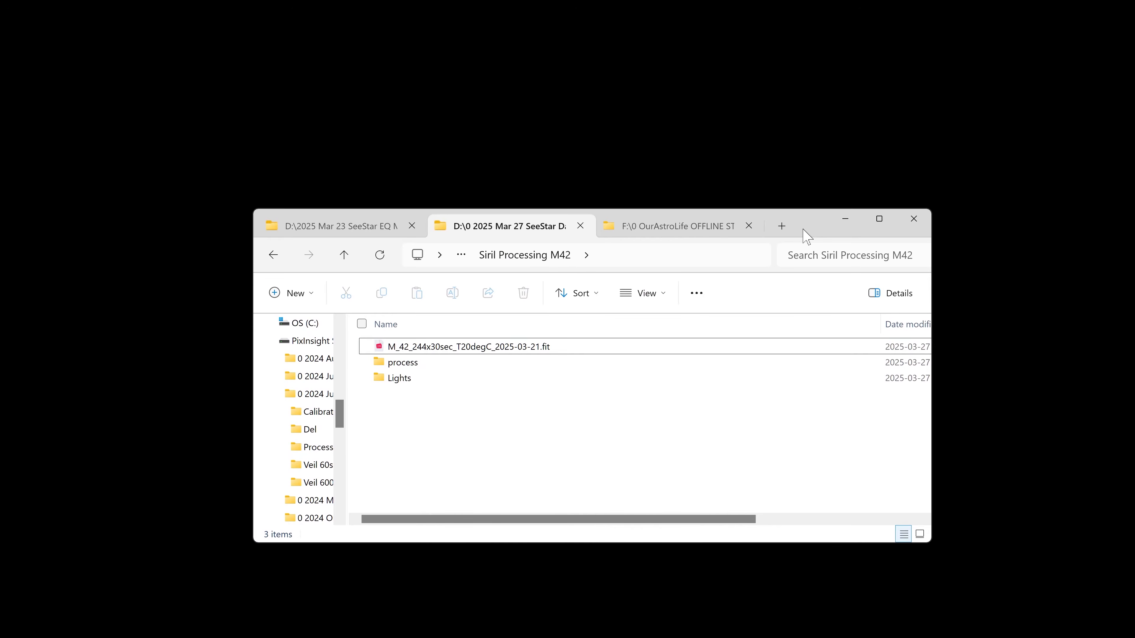
Locate the stacked M_42_244x30sec_T20degC_2025-03-21.fit result in the Siril Processing M42 folder.
left_click(447, 347)
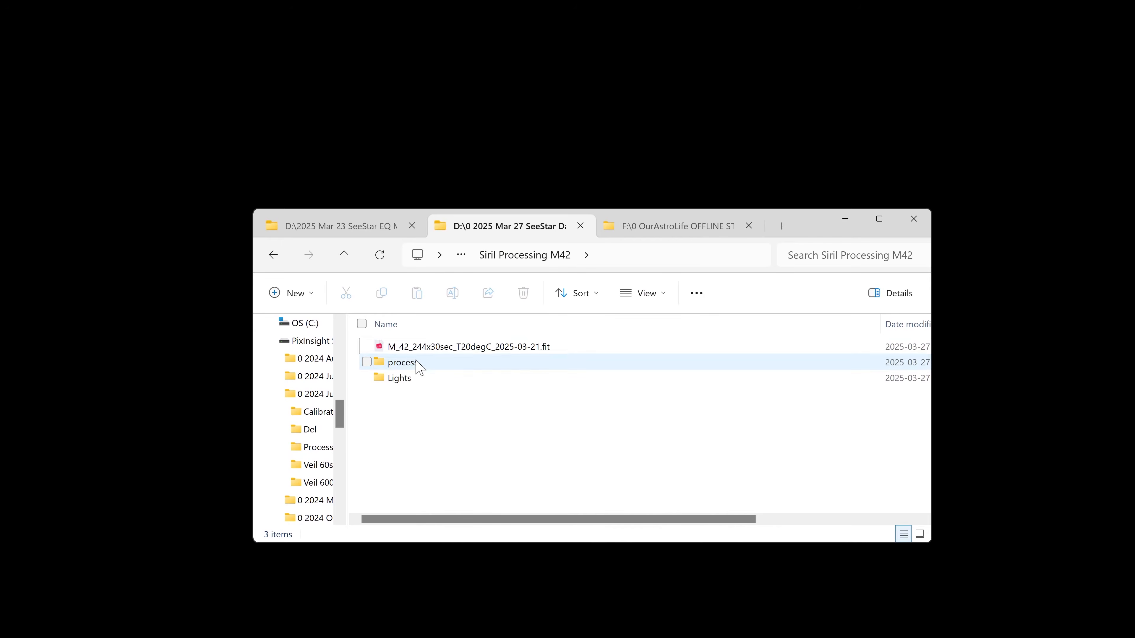
left_click(446, 349)
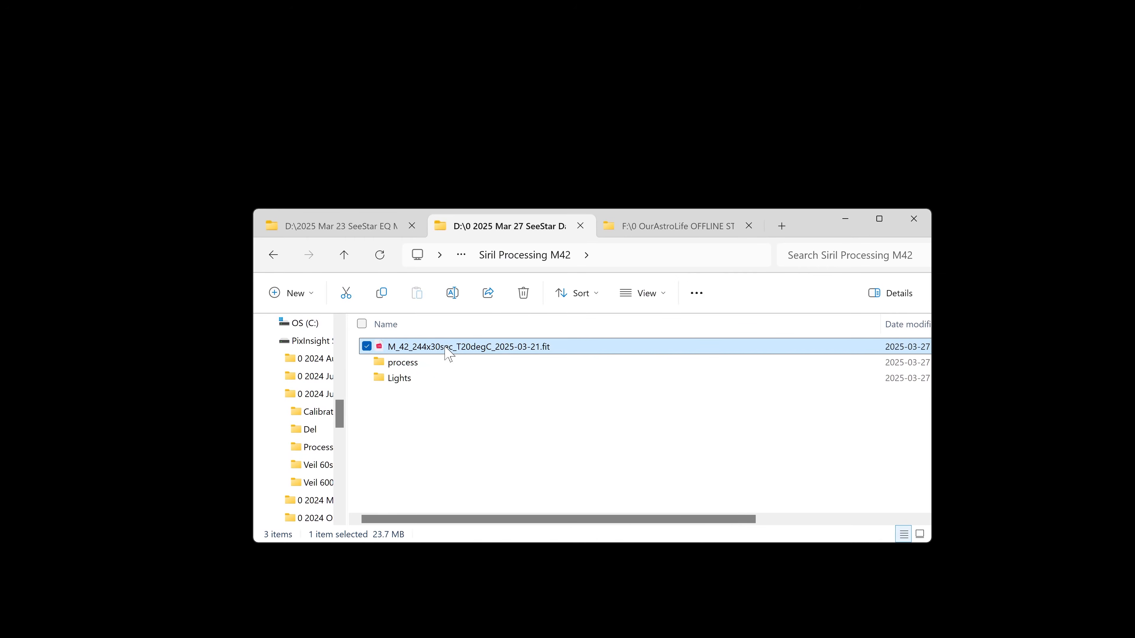
left_click(469, 434)
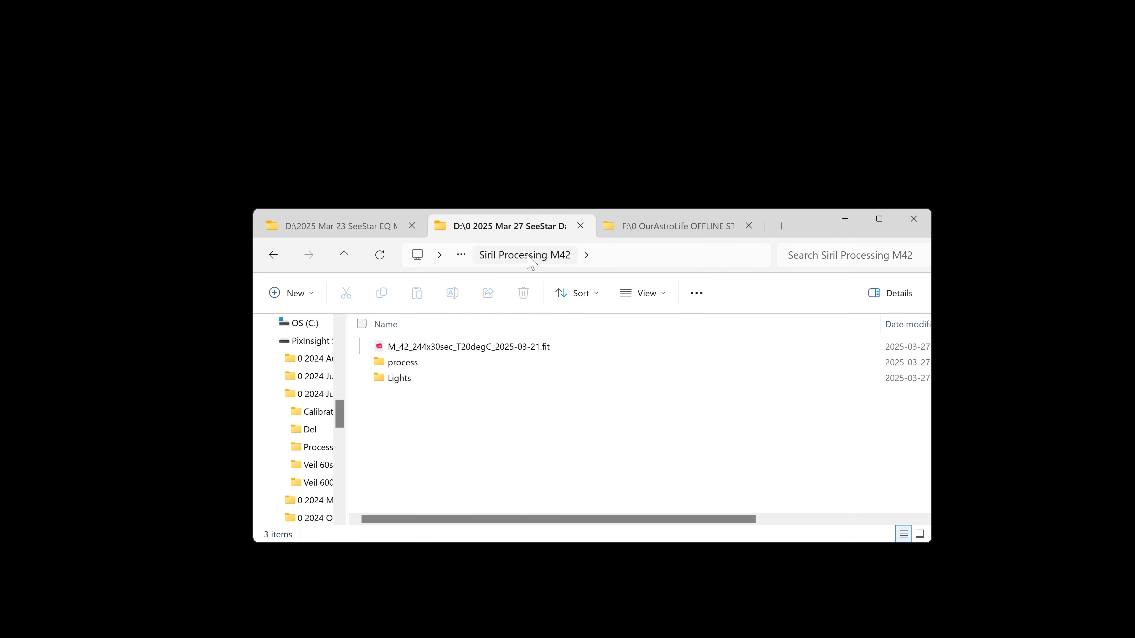
left_click(407, 366)
left_click(420, 350)
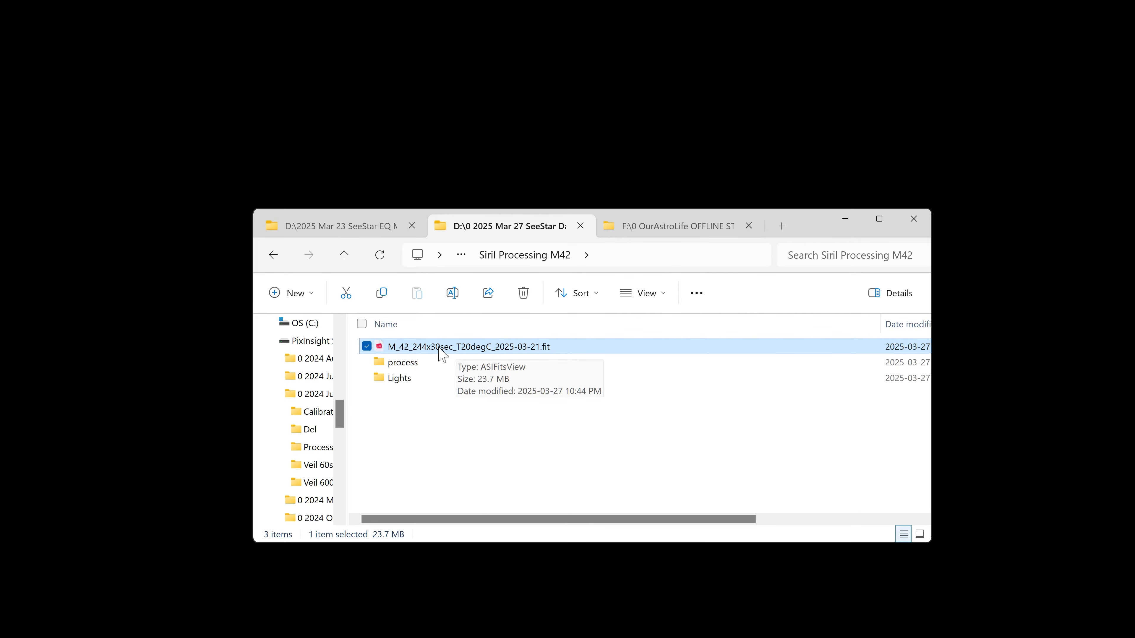
left_click_drag(800, 228, 821, 193)
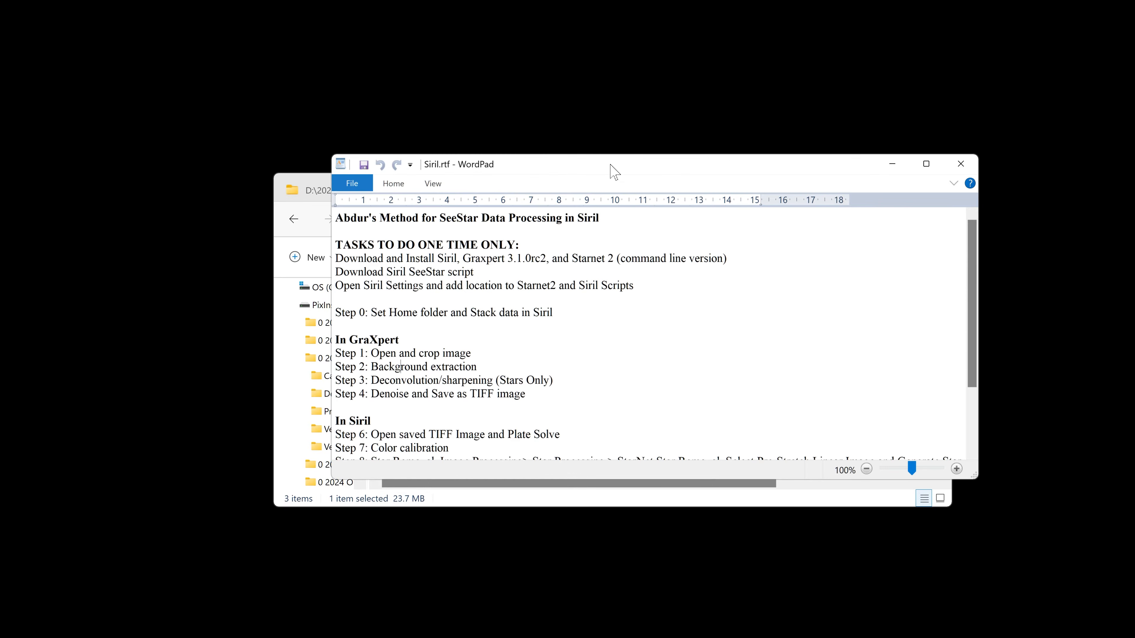
Highlight the Step 0 to Step 2 lines in the notes and revise Step 3 to 'Deconvolution/sharpening (Both Stars and Object)'.
left_click_drag(614, 171, 492, 206)
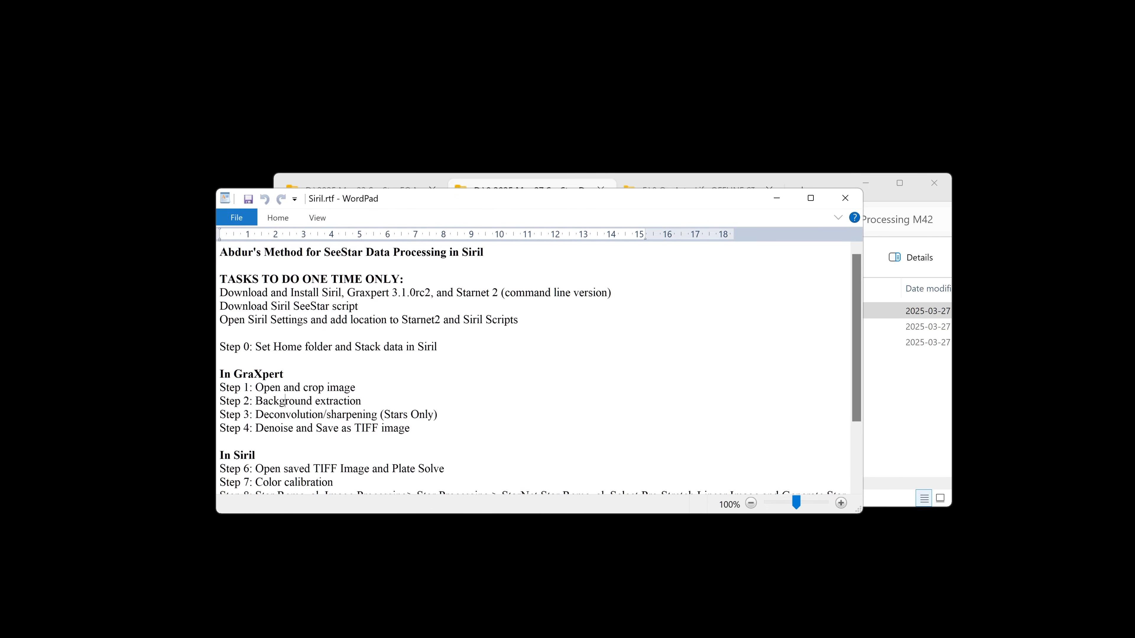
scroll(541, 371, "down", 1)
left_click_drag(255, 306, 440, 306)
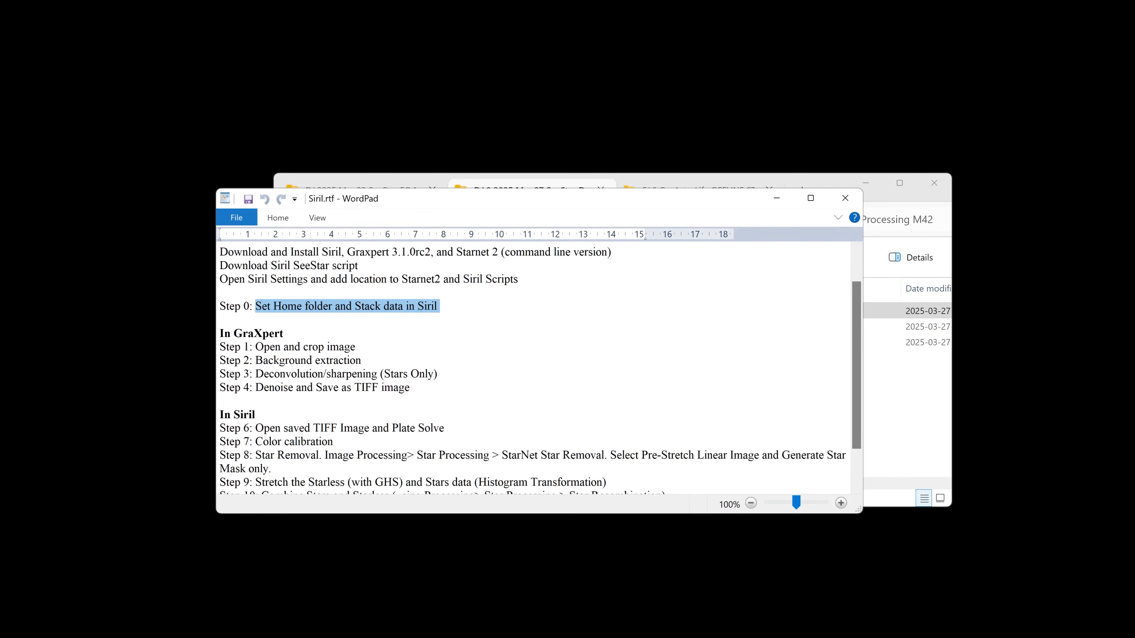
left_click_drag(250, 347, 357, 347)
left_click_drag(256, 360, 361, 360)
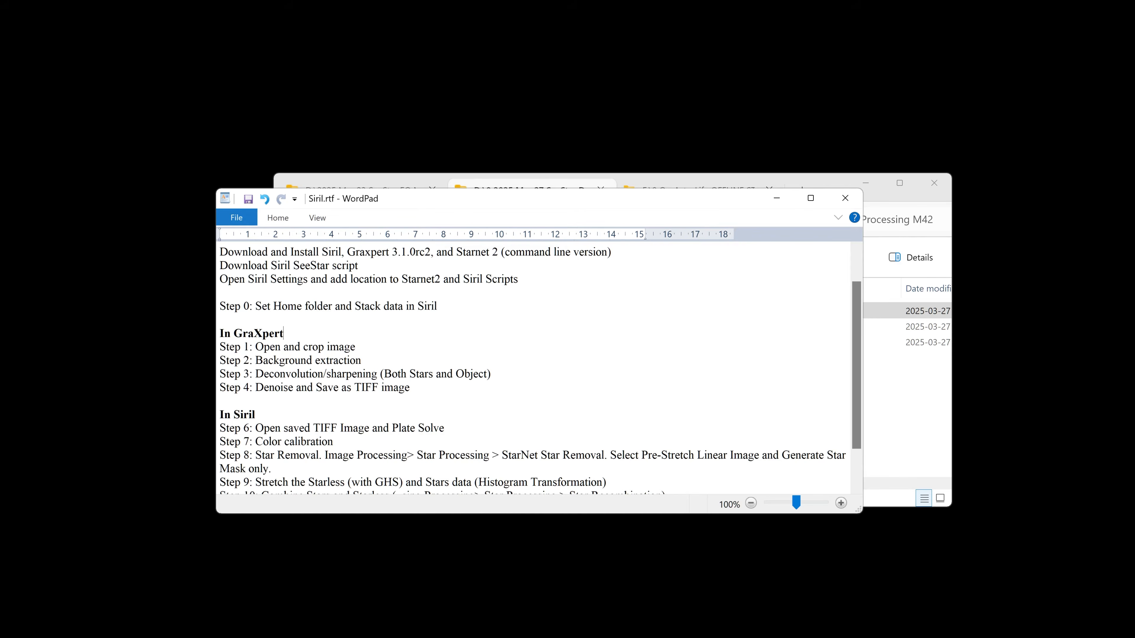
left_click(845, 198)
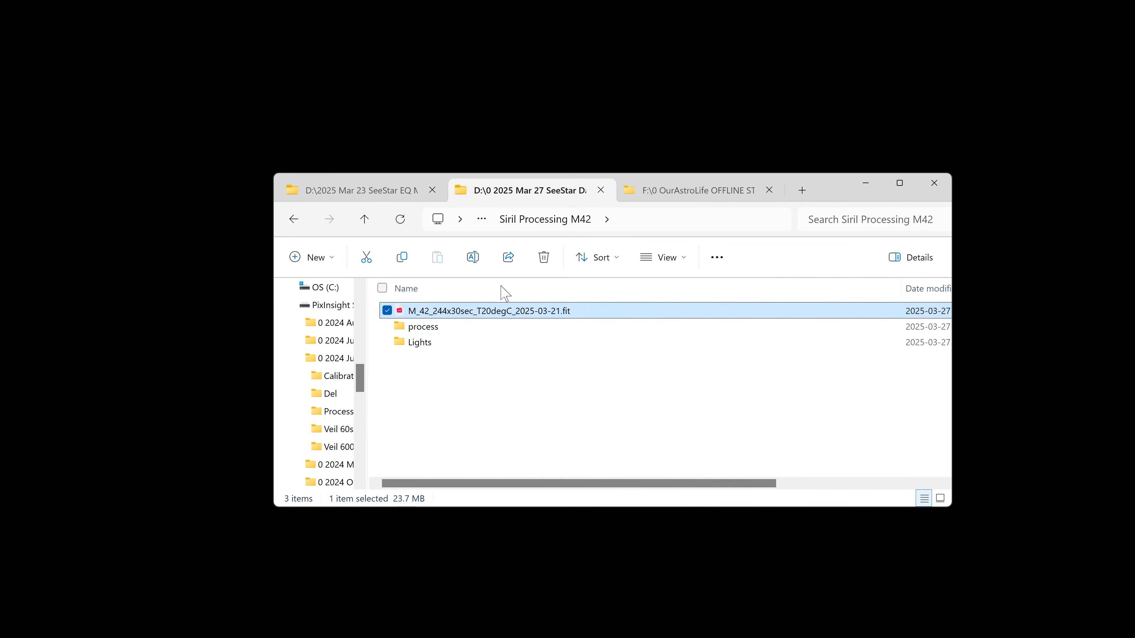
Launch GraXpert with the stacked M42 image and open its advanced settings.
key("super")
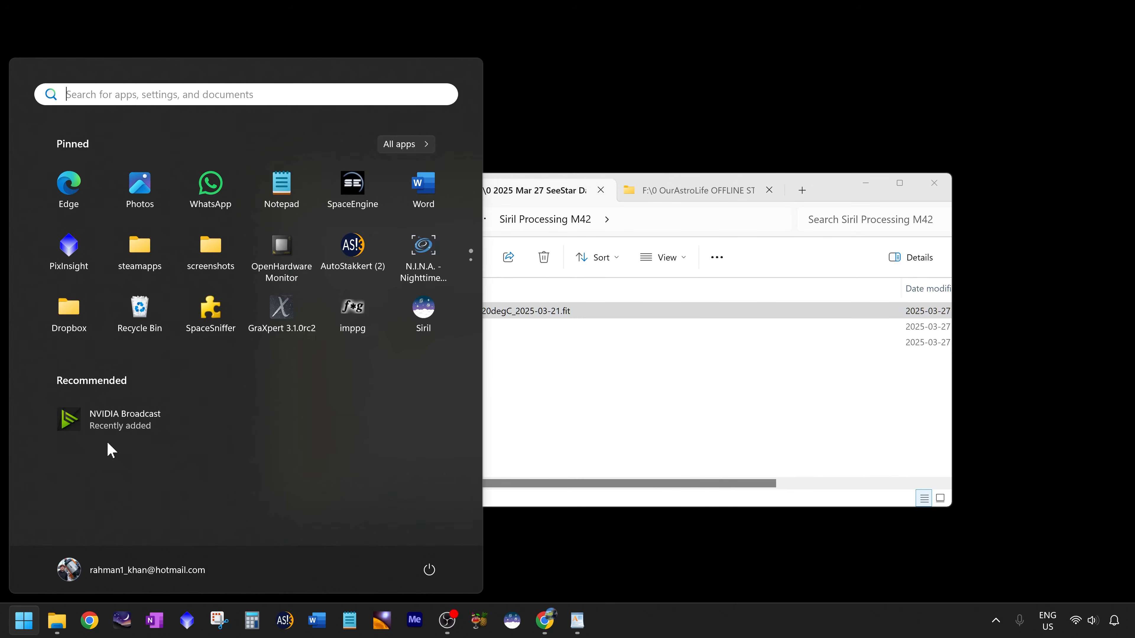
left_click(292, 318)
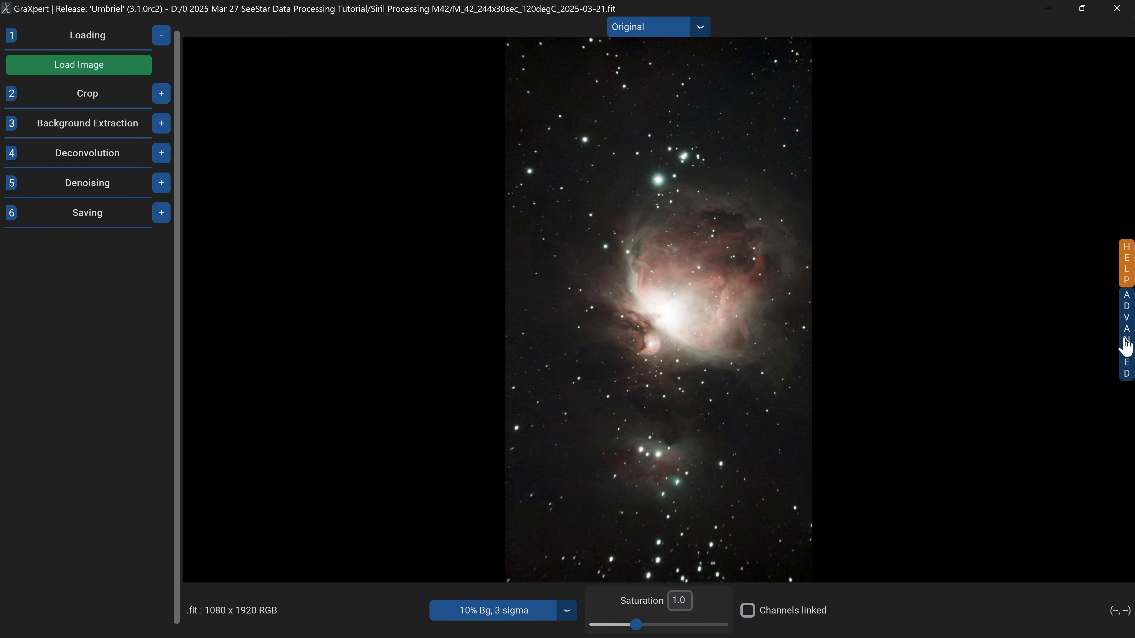
left_click(1129, 317)
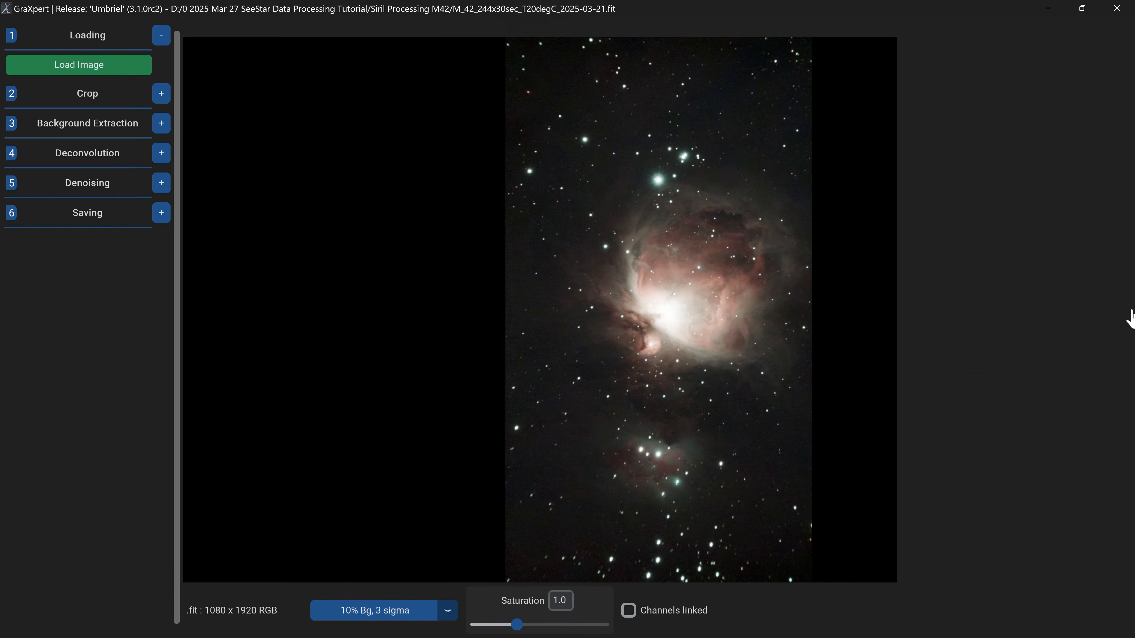
Select AI model versions 1.0.1 for background extraction and object deconvolution and 1.0.0 for stars deconvolution.
left_click_drag(1131, 263, 1129, 431)
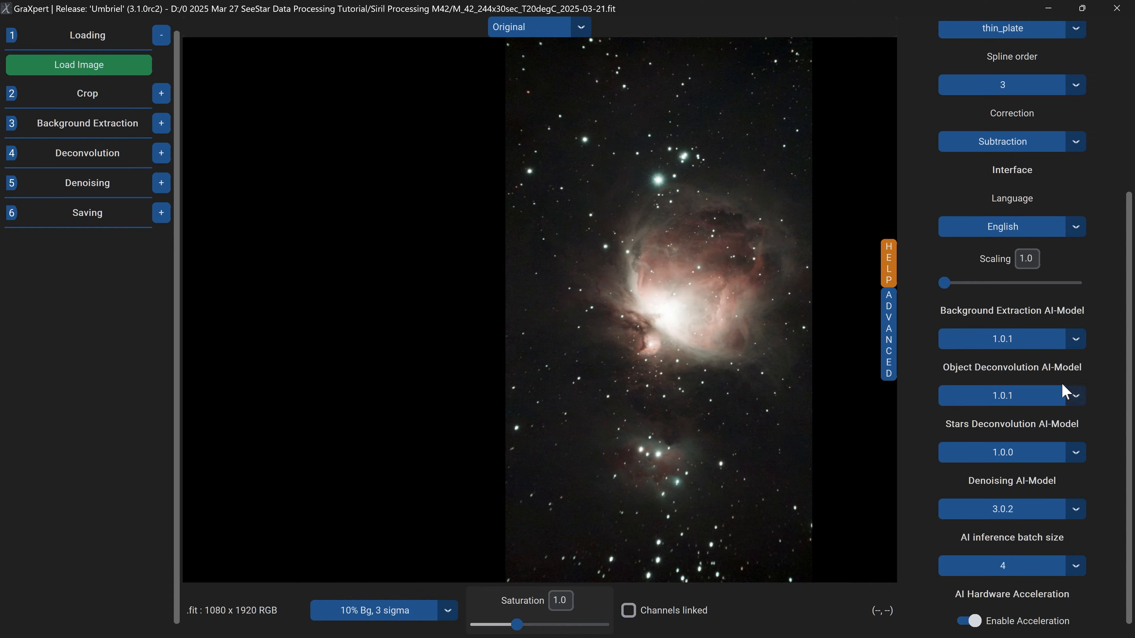
left_click(1076, 341)
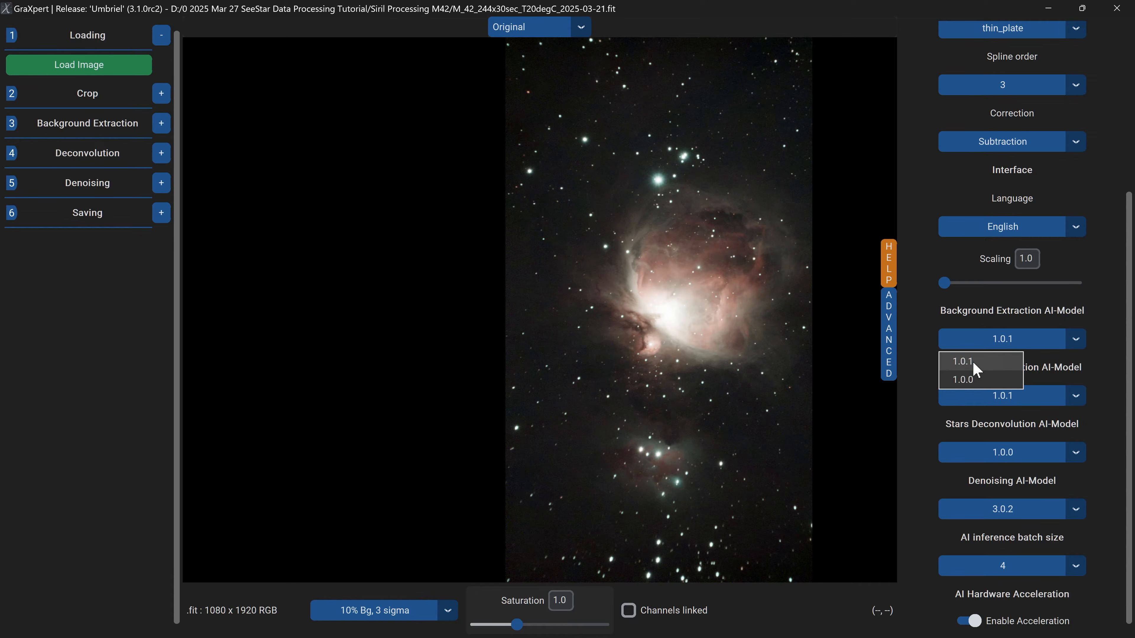
left_click(958, 361)
left_click(1076, 397)
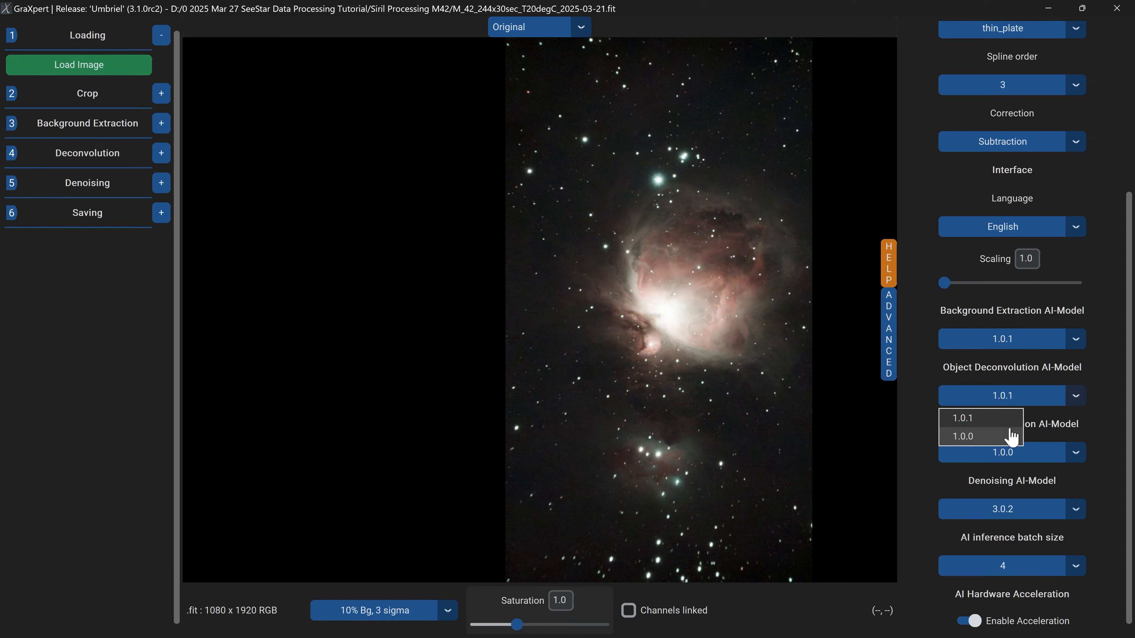
left_click(965, 424)
left_click(1075, 452)
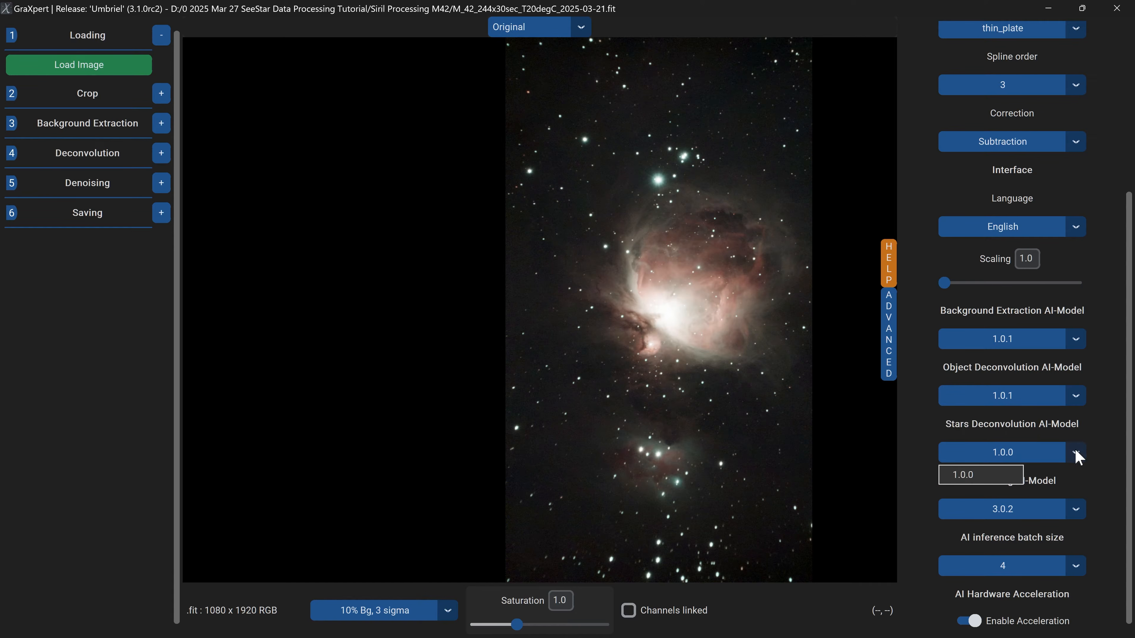
left_click(956, 476)
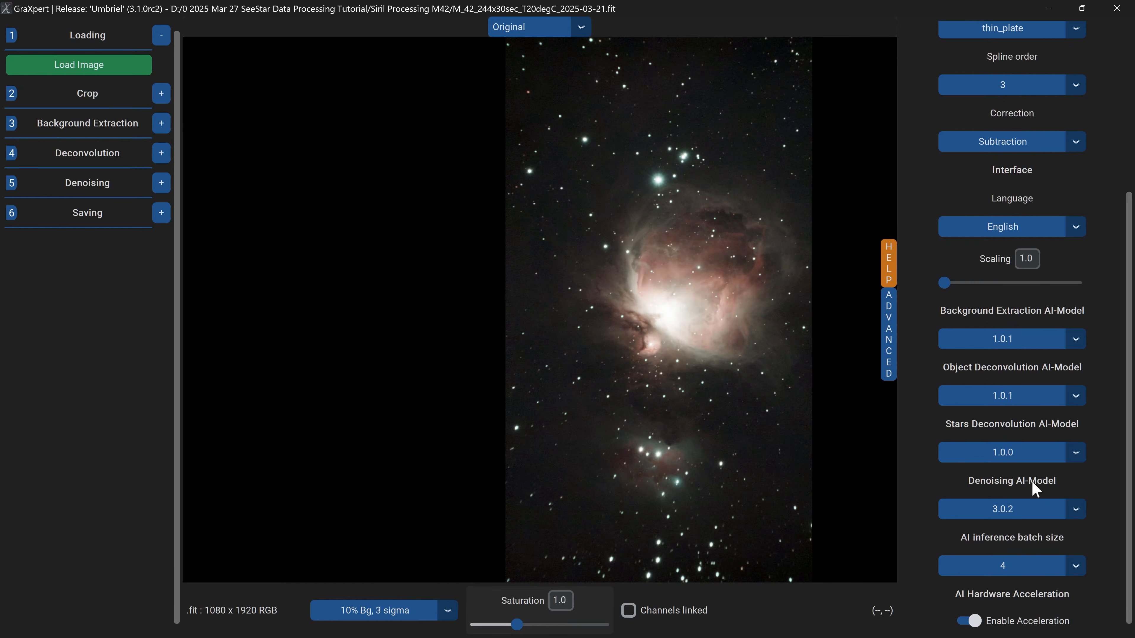
scroll(1036, 489, "up", 5)
left_click(887, 339)
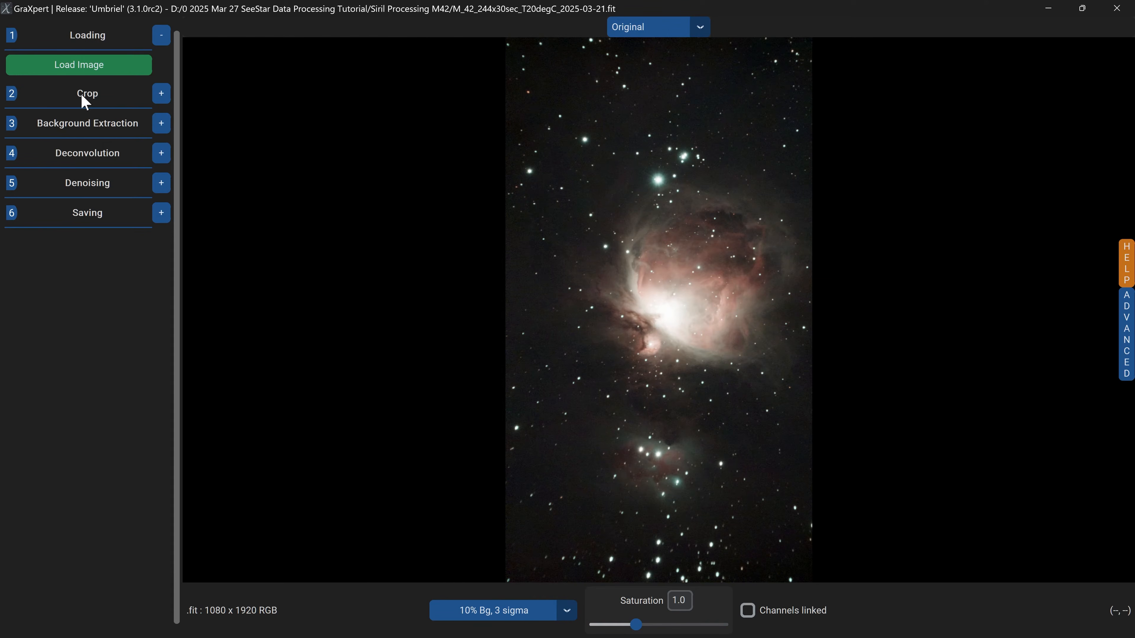
Crop the image to 1037 x 1618 pixels, trimming mainly its top and bottom edges, and apply the crop.
left_click(161, 94)
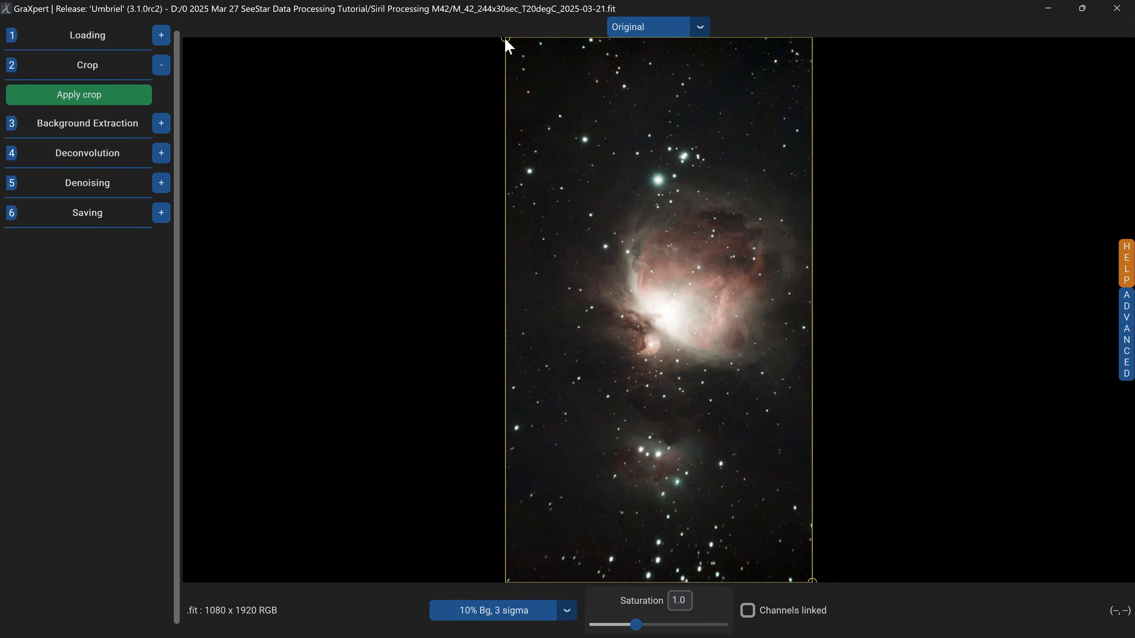
left_click_drag(506, 43, 517, 114)
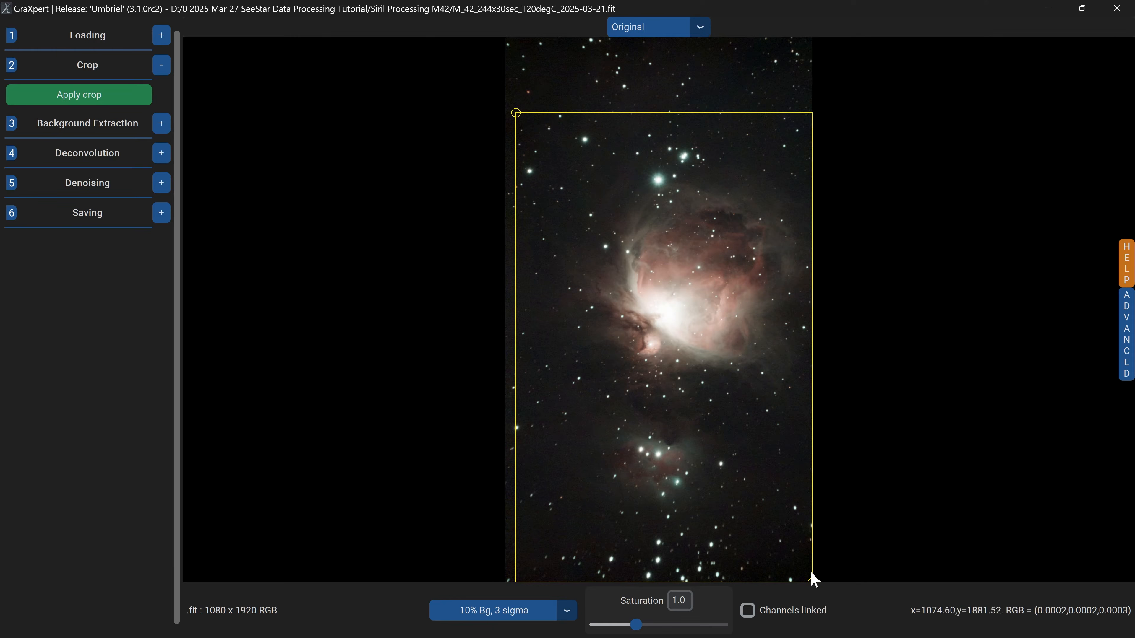
left_click_drag(811, 581, 810, 549)
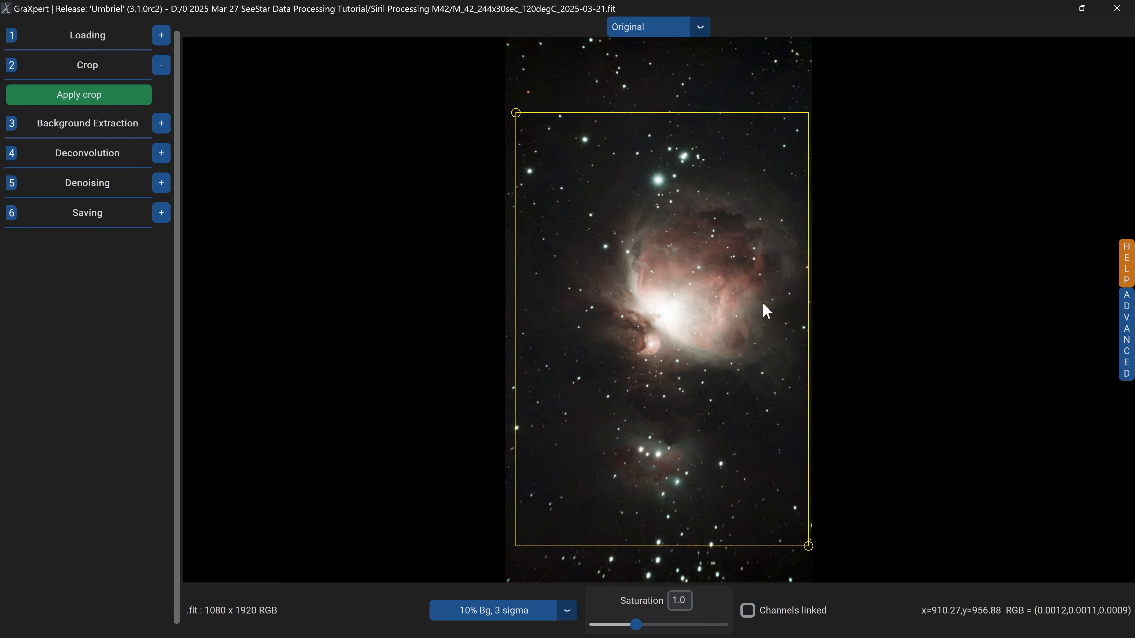
left_click_drag(516, 112, 516, 99)
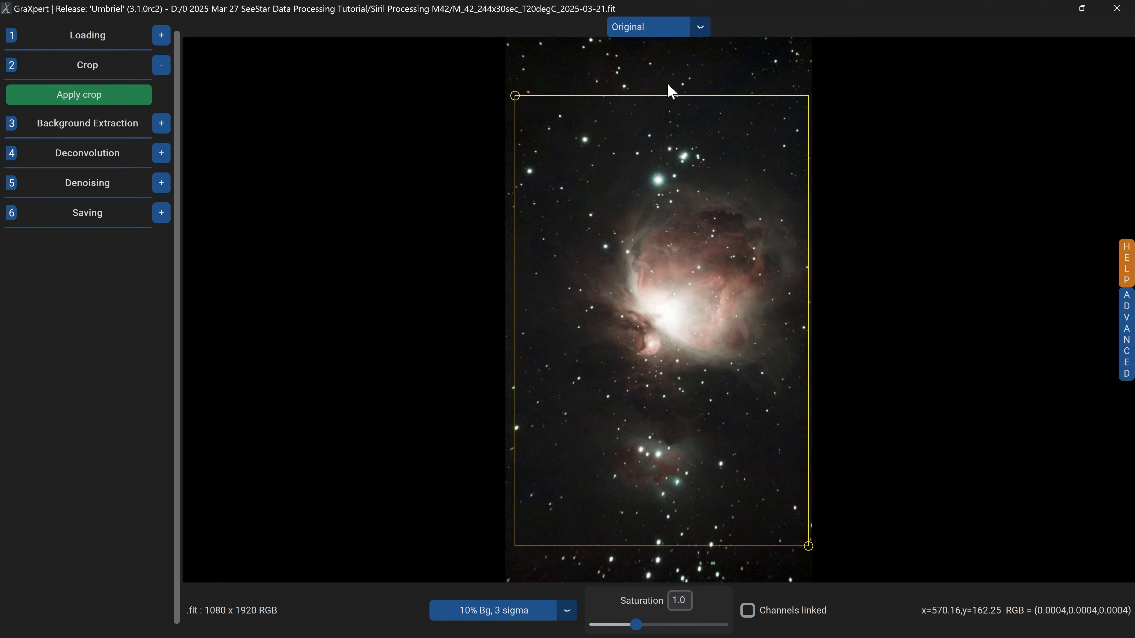
left_click_drag(514, 96, 514, 86)
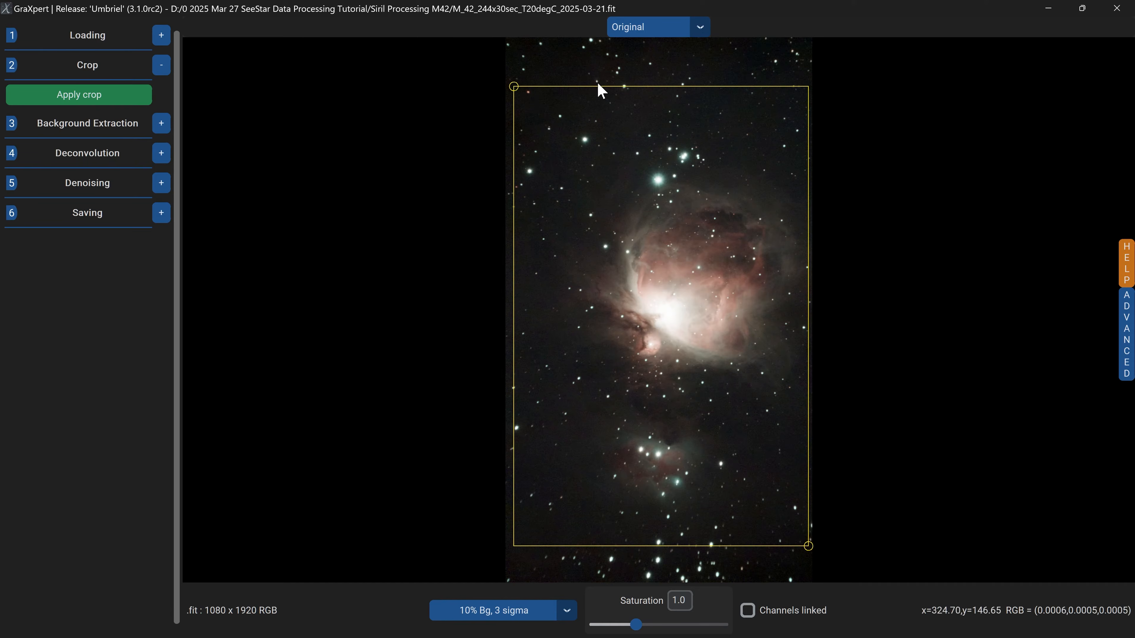
left_click(98, 101)
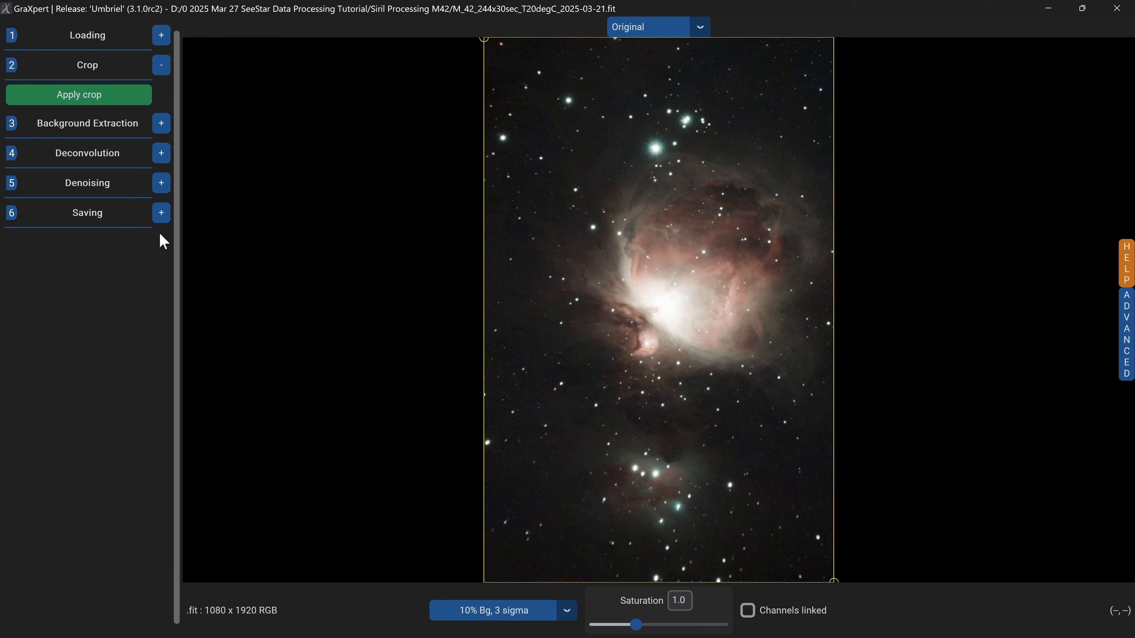
Save the cropped image as a 32 bit TIFF named M_42_244x30sec_T20degC_2025-03-21_graxpert.tiff.
left_click(161, 214)
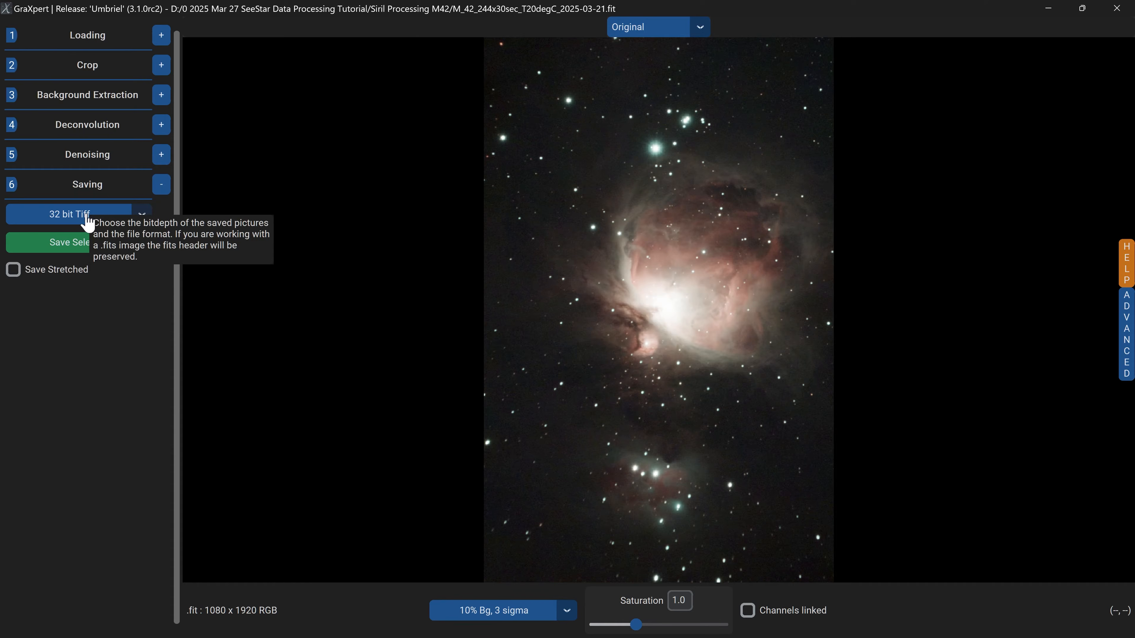
left_click(77, 251)
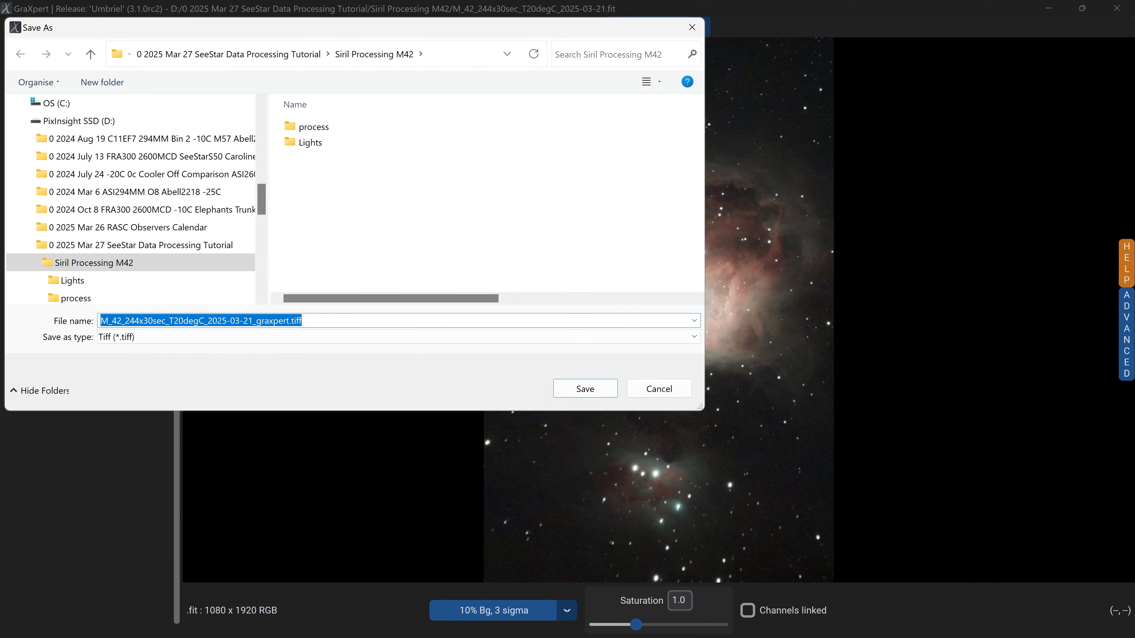
left_click(283, 320)
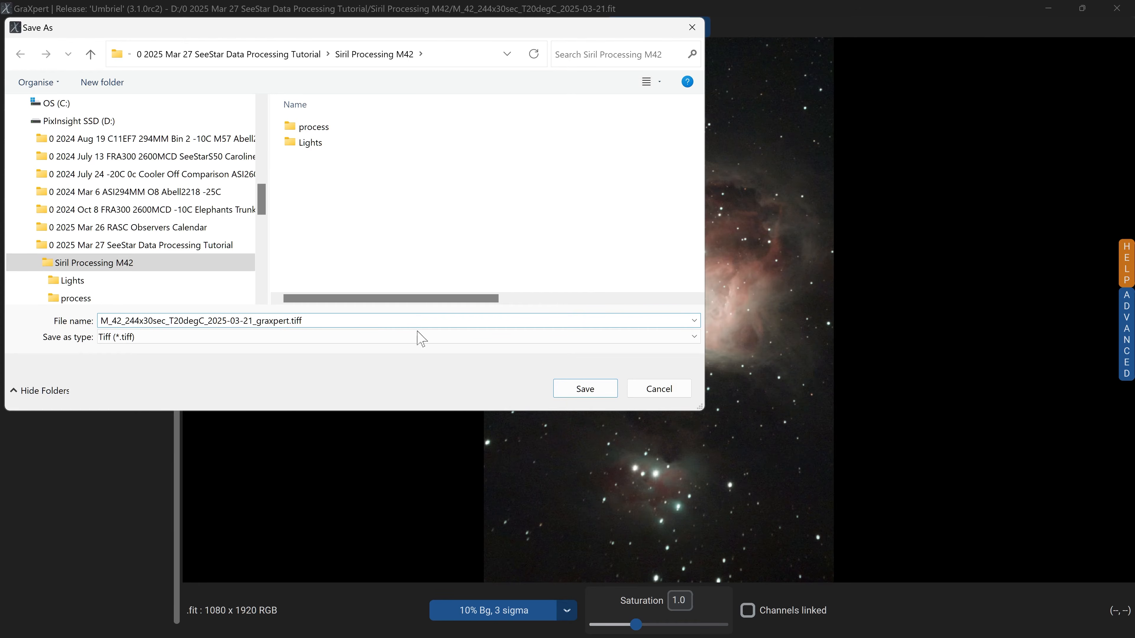
left_click(582, 390)
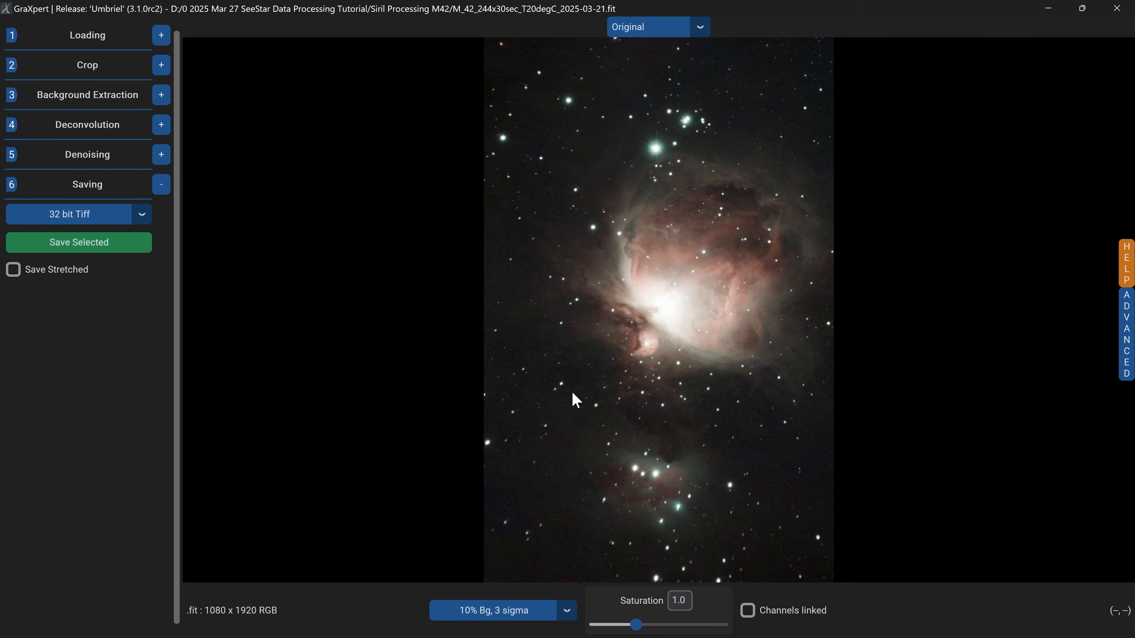
Load the saved M_42_244x30sec_T20degC_2025-03-21_graxpert.tiff image.
left_click(162, 36)
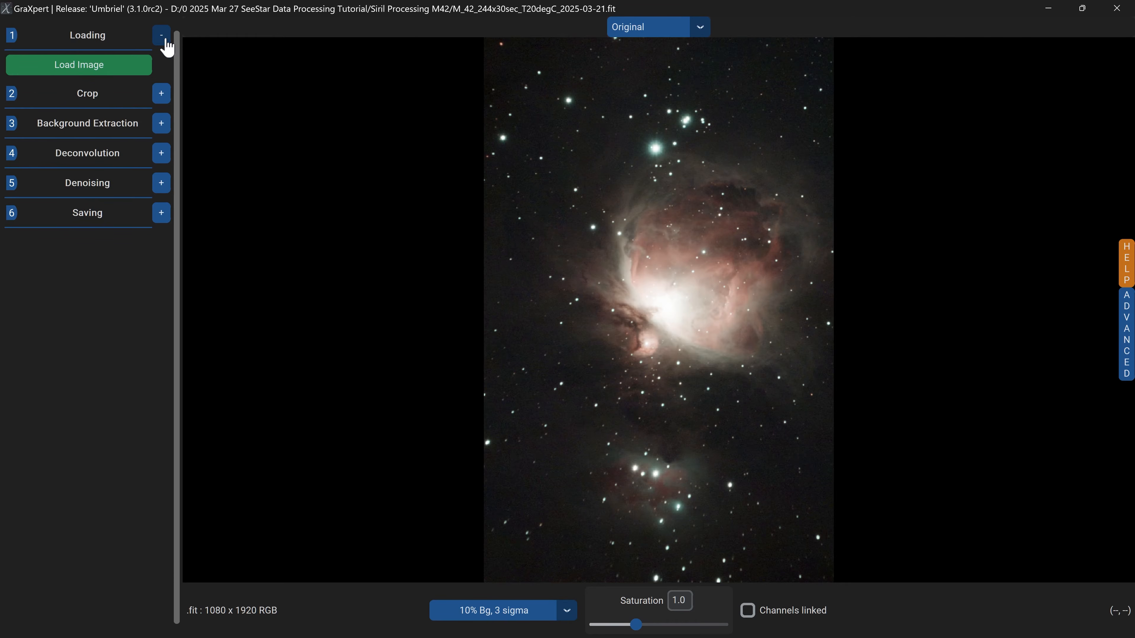
left_click(85, 71)
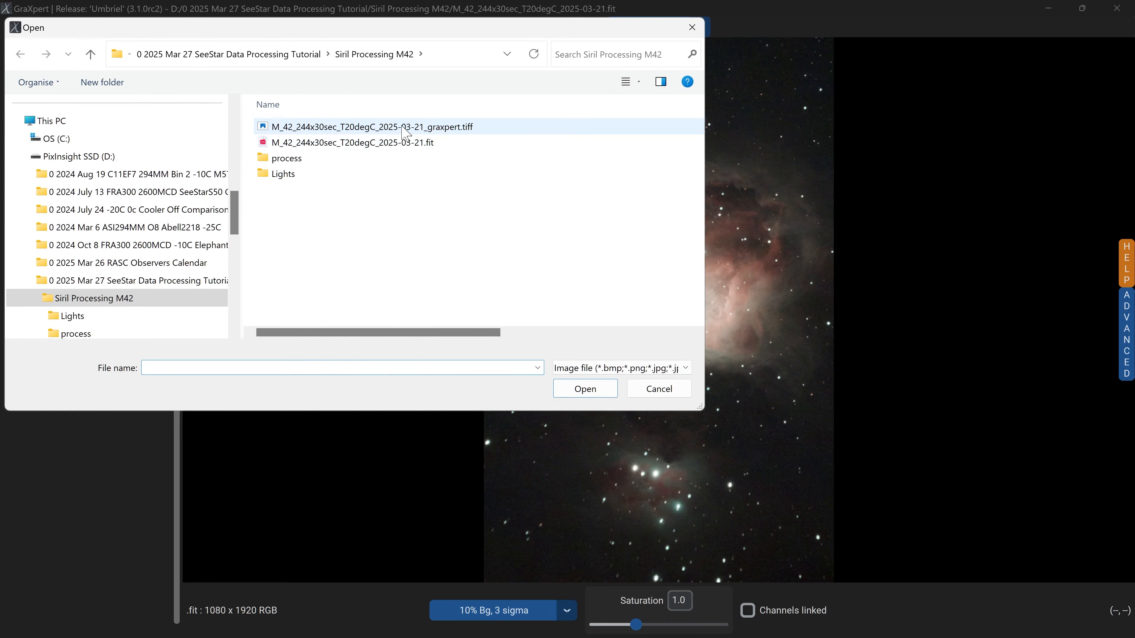
left_click(432, 127)
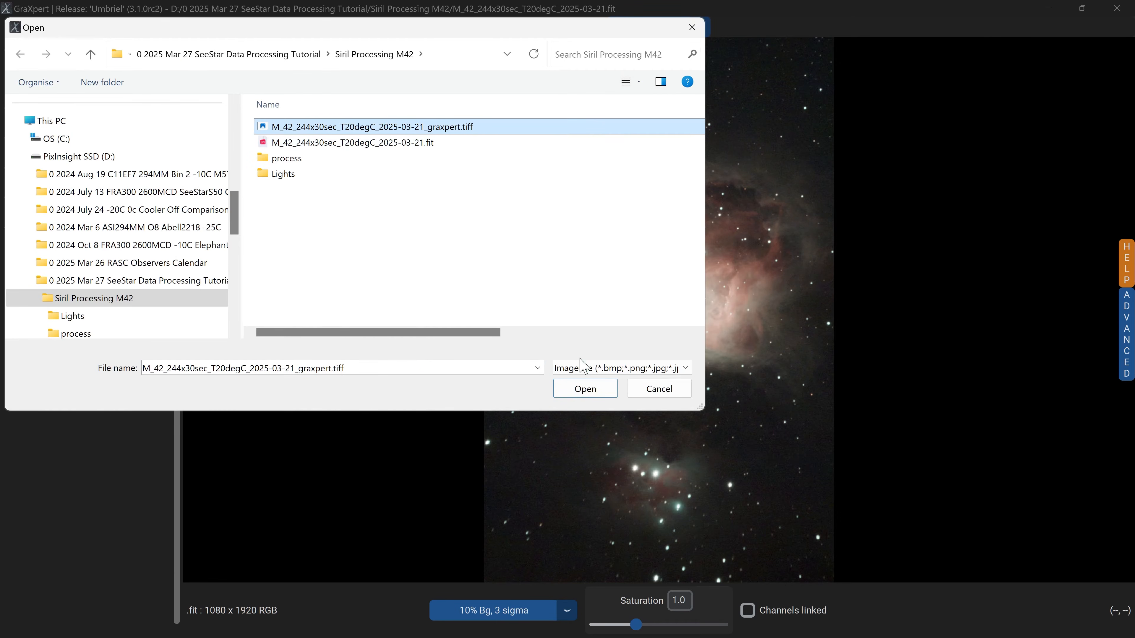
left_click(585, 389)
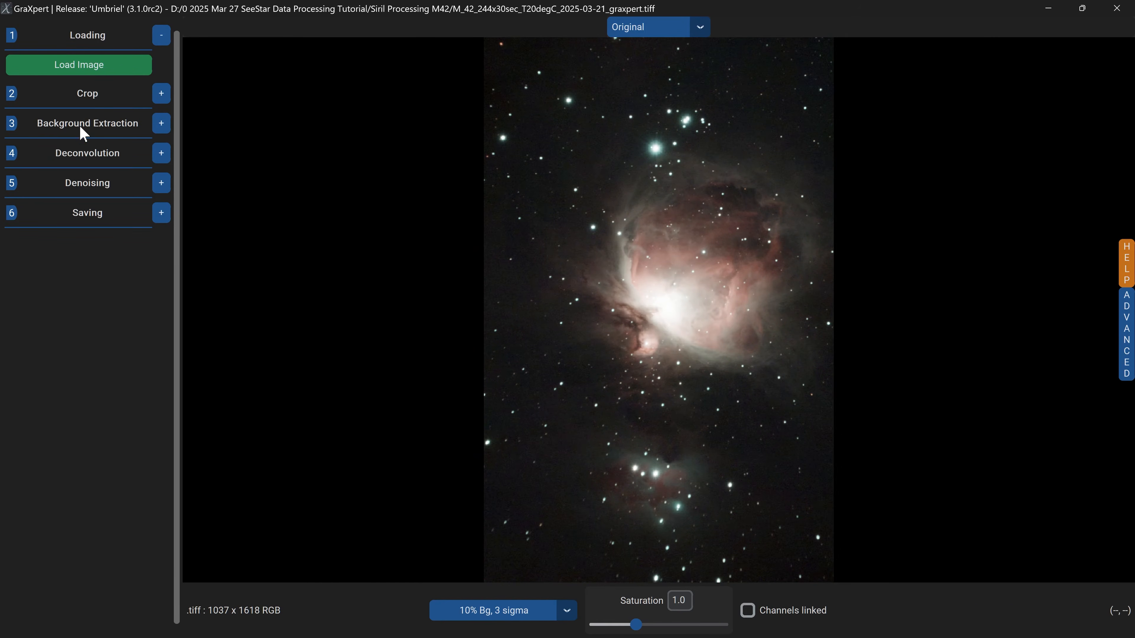
Calculate the background with the AI interpolation method and 0.0 smoothing.
left_click(151, 130)
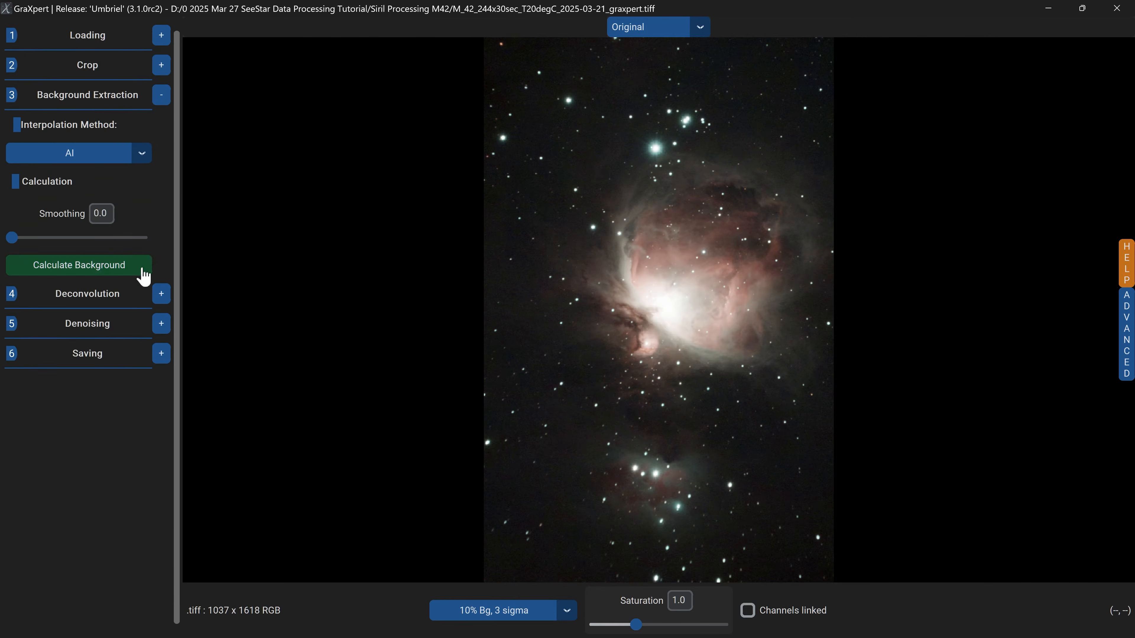
left_click(99, 277)
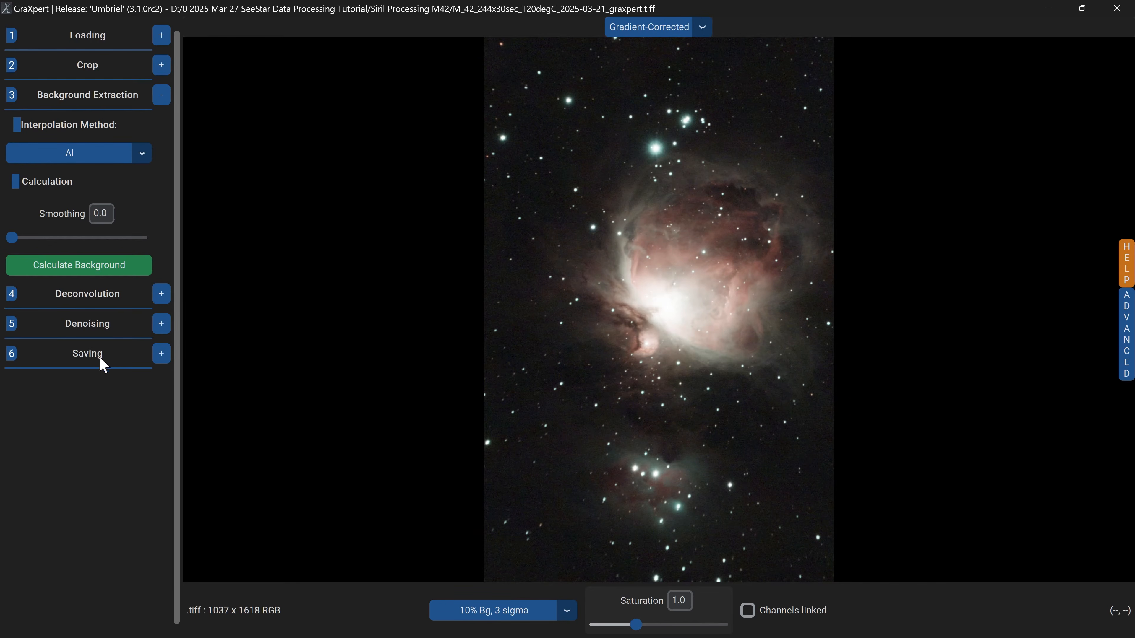
Save the gradient-corrected image as M_42_244x30sec_T20degC_2025-03-21_graxpert_graxpert_bge.tiff.
left_click(163, 357)
left_click(64, 243)
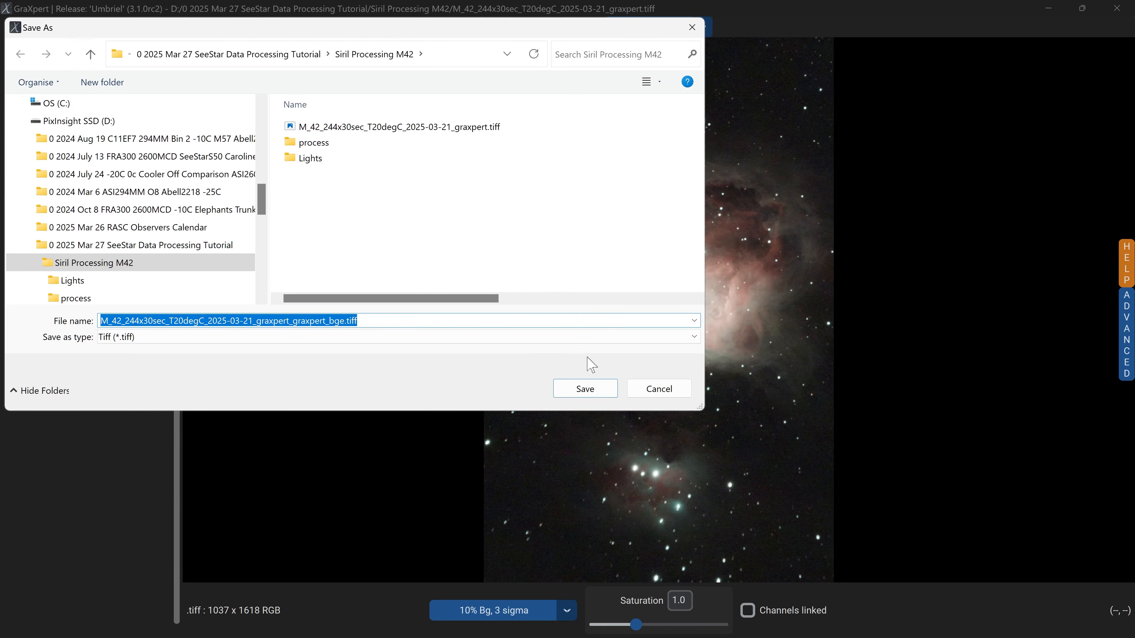
left_click(334, 321)
left_click_drag(329, 321, 345, 320)
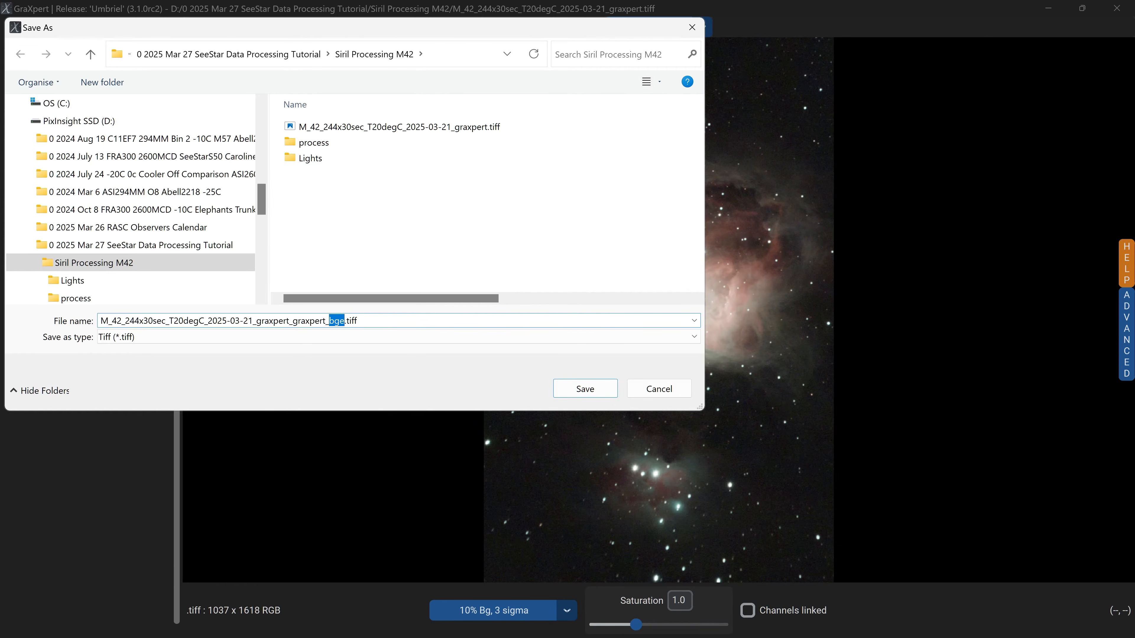
left_click(585, 390)
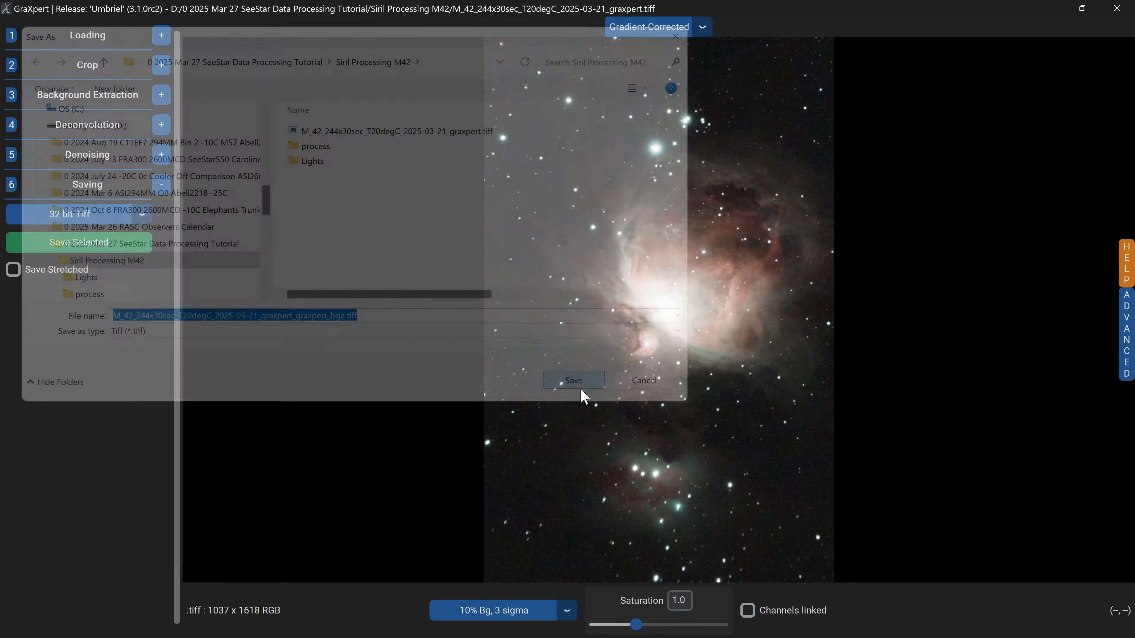
Load the M_42_244x30sec_T20degC_2025-03-21_graxpert_graxpert_bge.tiff image.
left_click(162, 36)
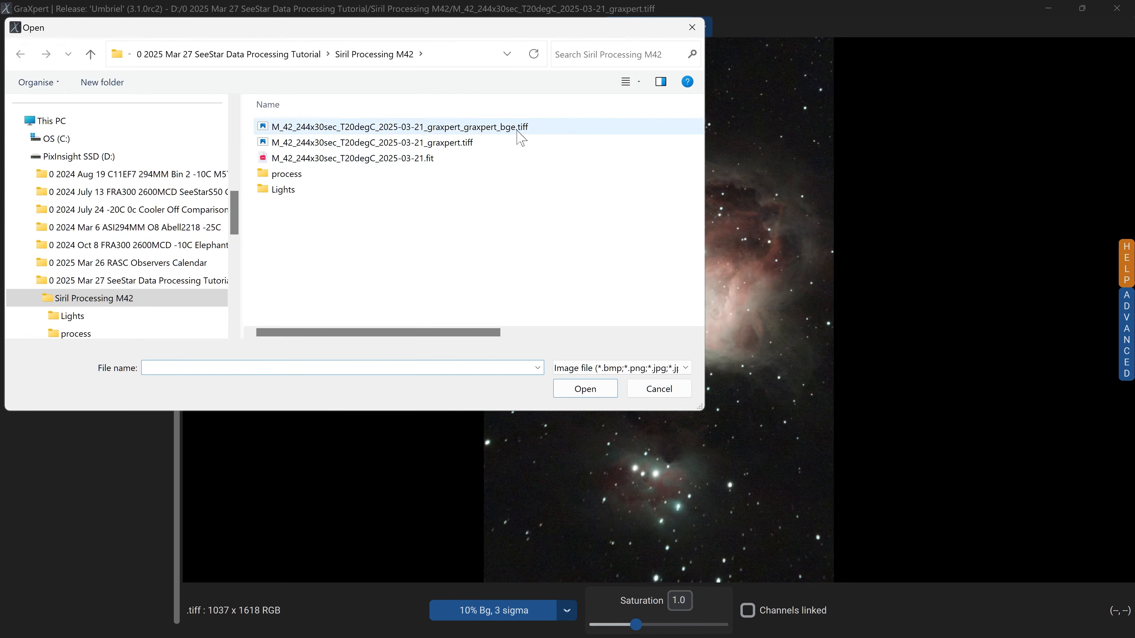
left_click(528, 132)
left_click(586, 387)
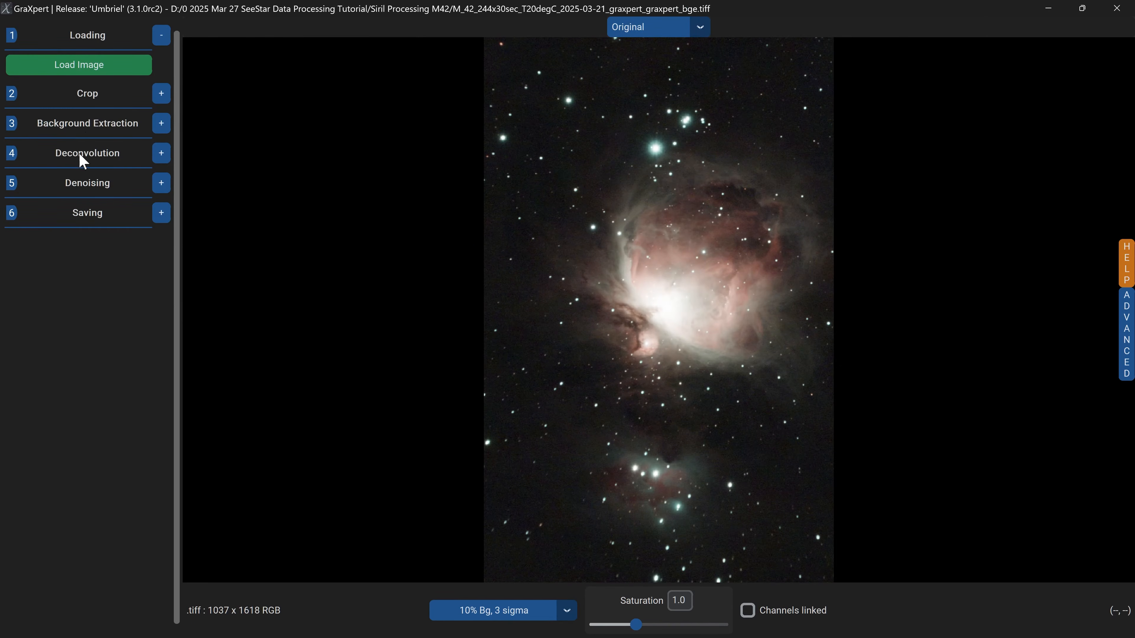
Deconvolve the image with the Object-only method at strength 0.8 and FWHM 3.0 pixels.
left_click(162, 158)
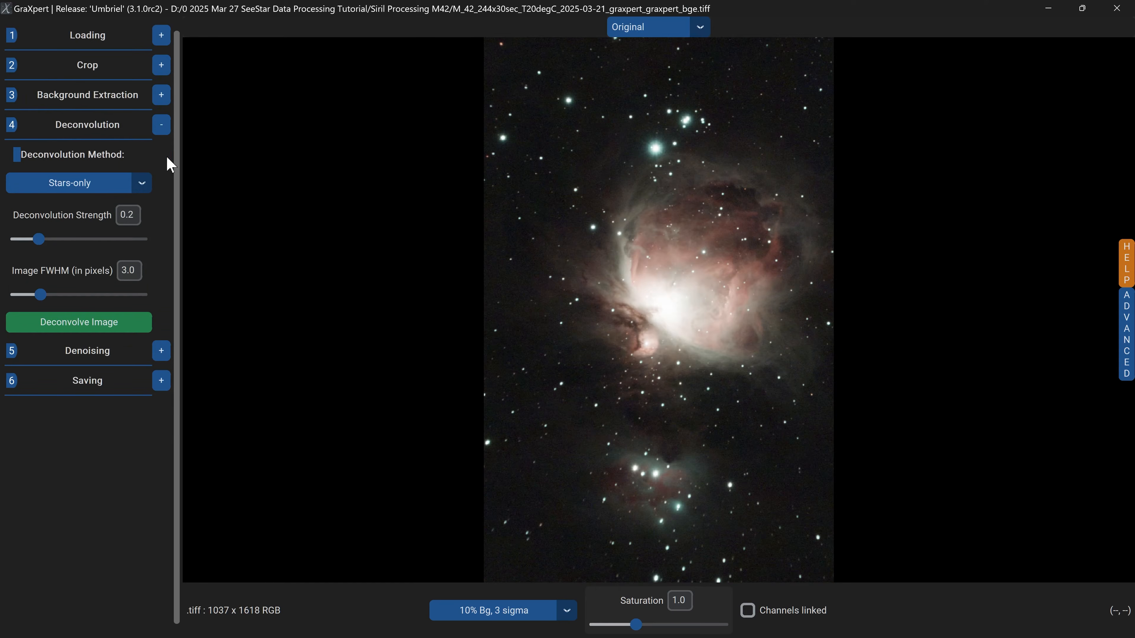
left_click(140, 183)
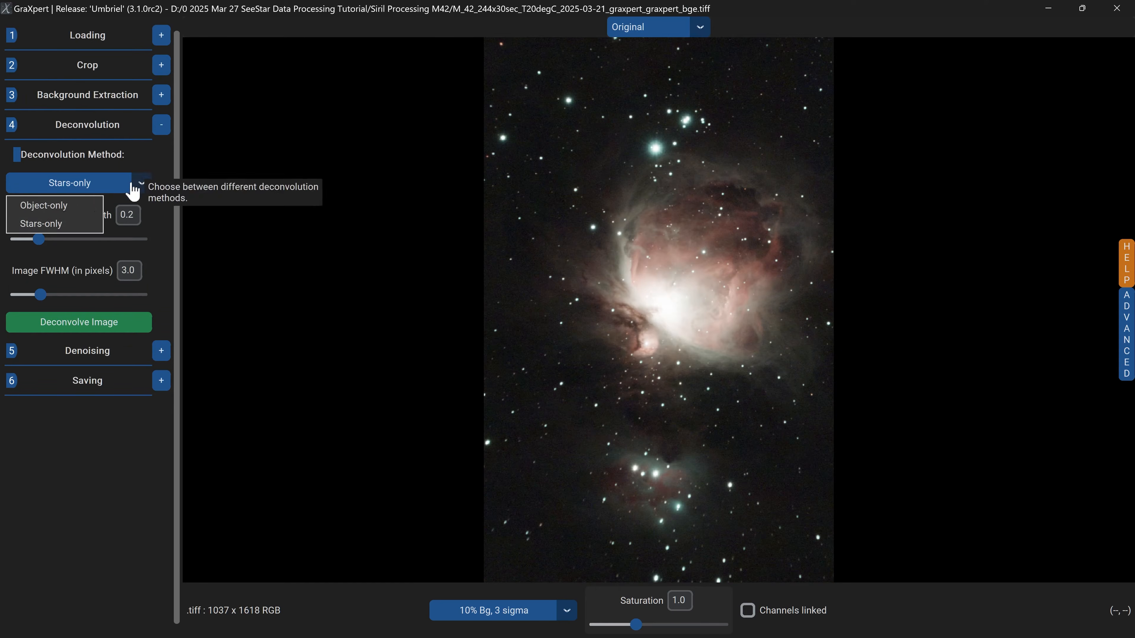
left_click(44, 207)
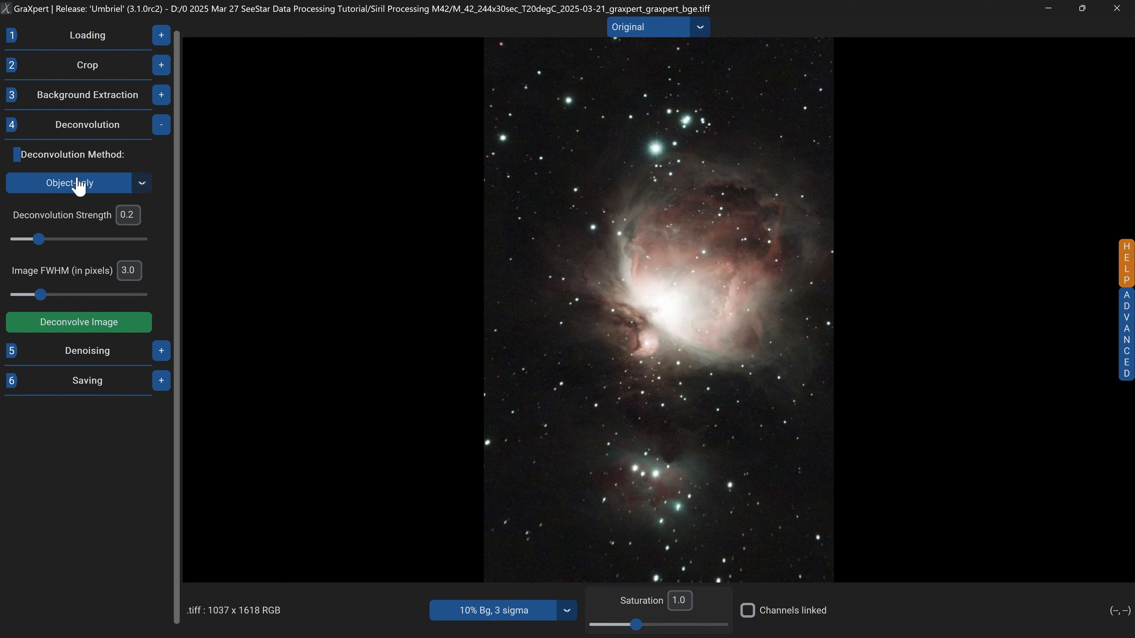
left_click_drag(43, 247, 127, 253)
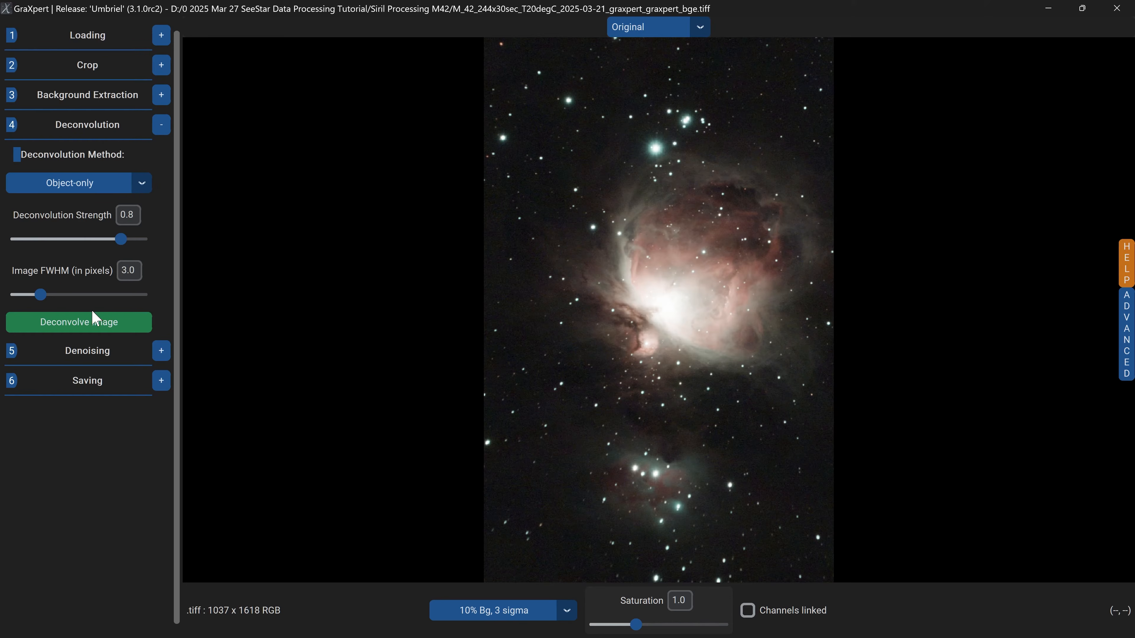
left_click(89, 324)
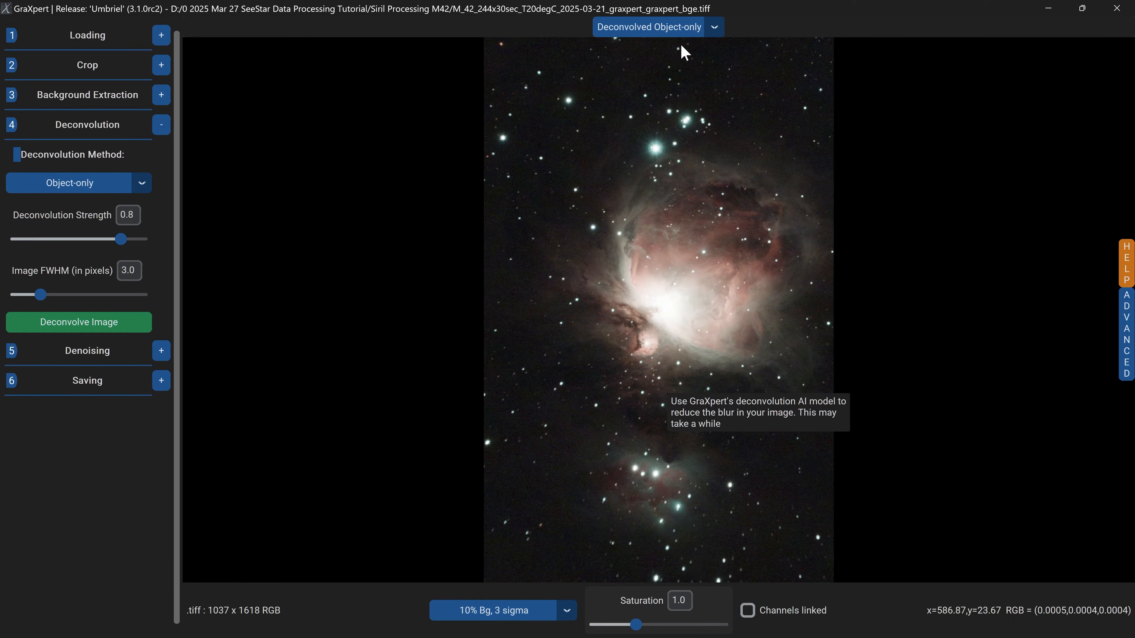
Compare the deconvolved result against the original image.
left_click(715, 27)
left_click(630, 49)
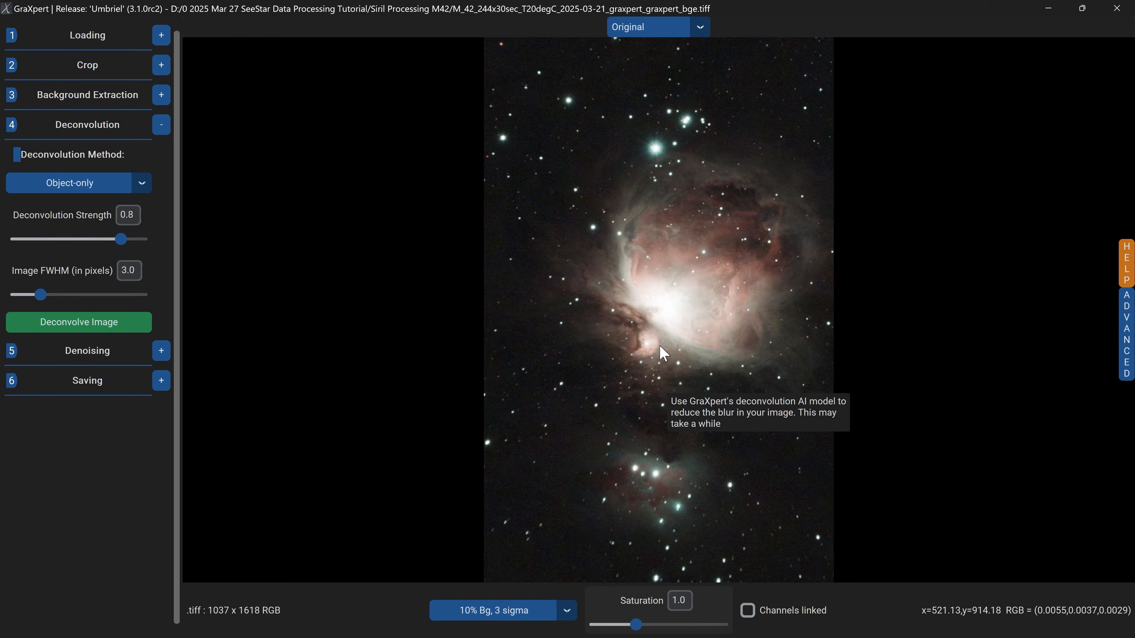
Switch back and forth between the original and the object-only deconvolved view to inspect the sharpening.
left_click(694, 34)
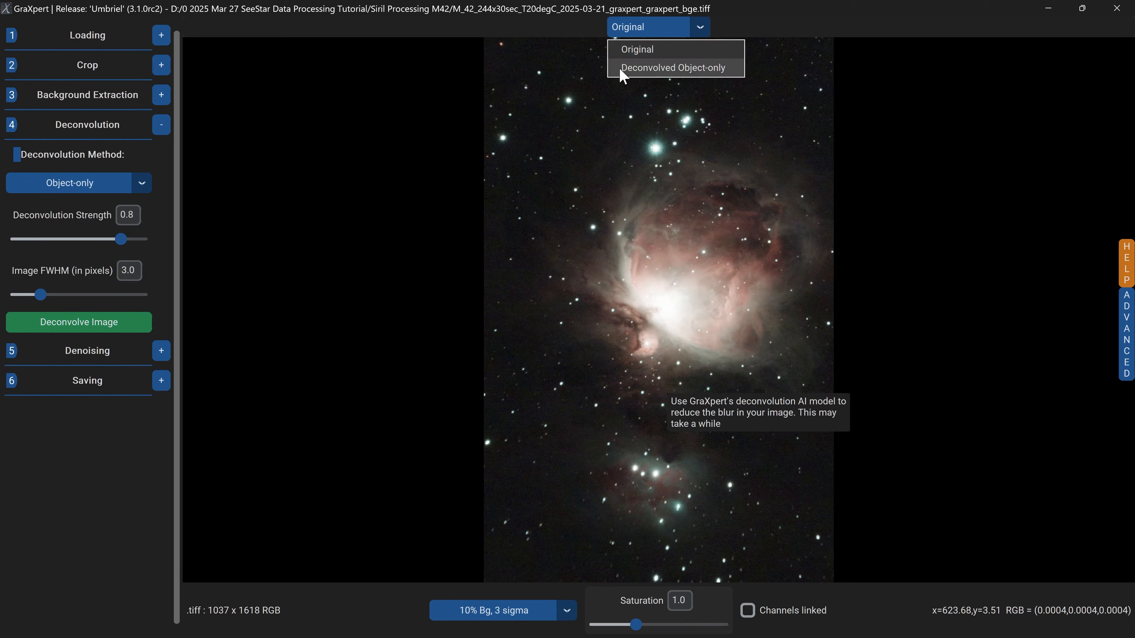
left_click(694, 68)
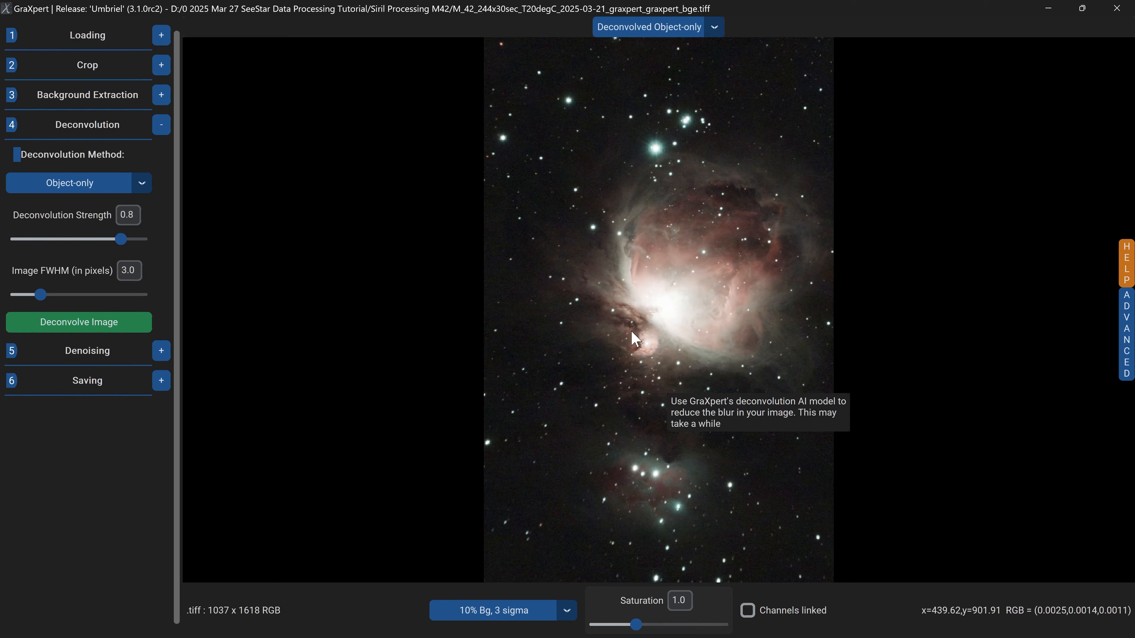
left_click(714, 35)
left_click(638, 46)
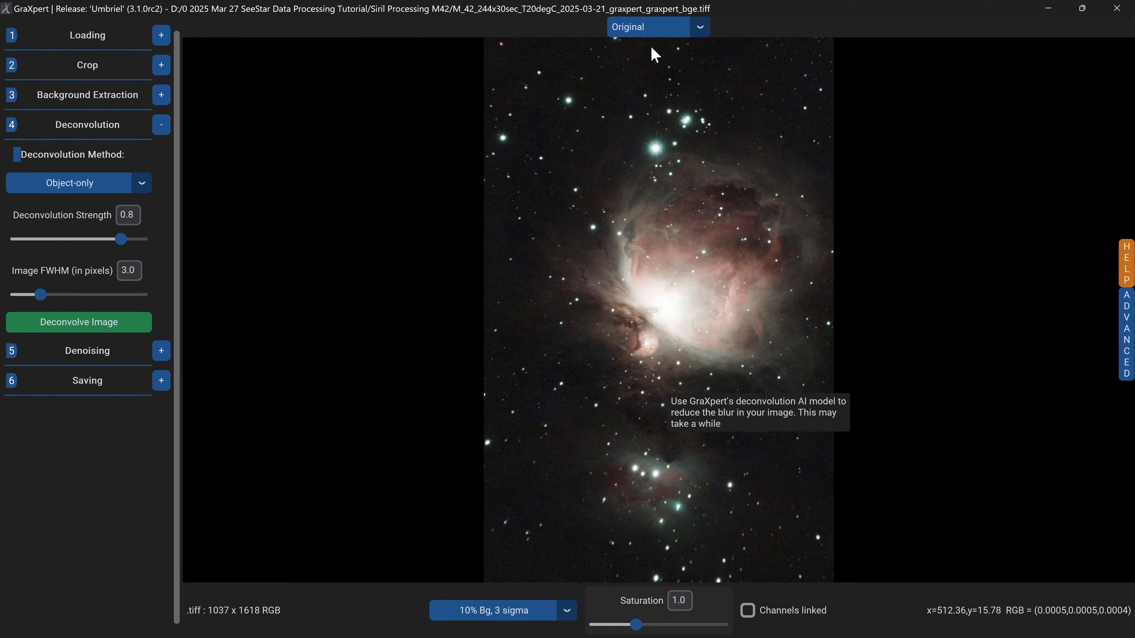
mouse_move(119, 244)
left_mouse_down()
mouse_move(69, 246)
mouse_move(126, 253)
left_mouse_up()
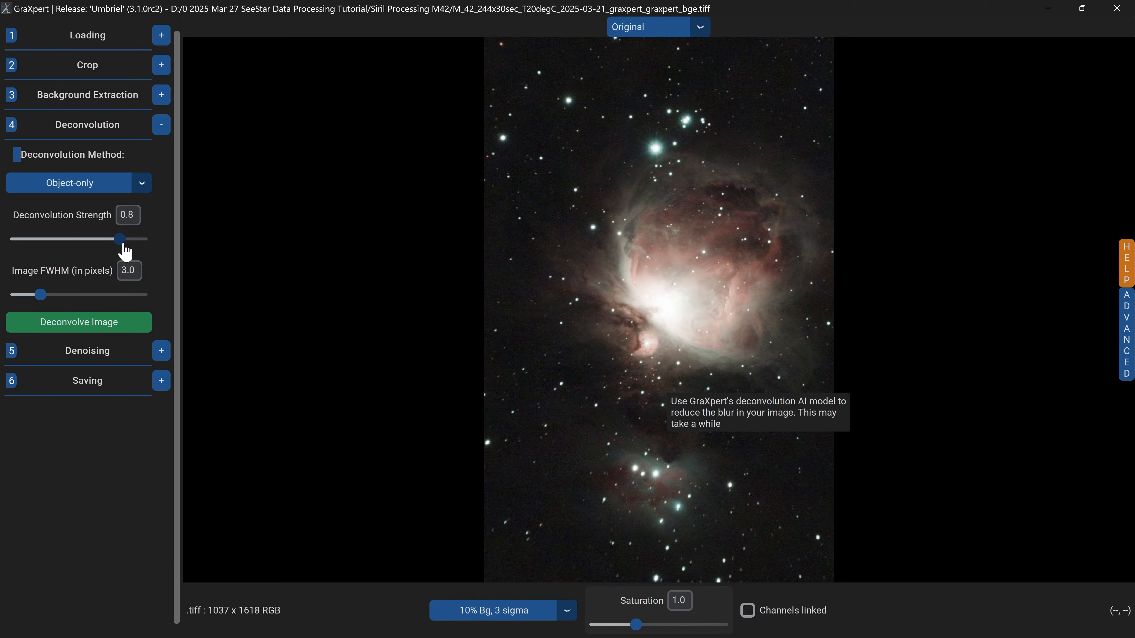
left_click(700, 28)
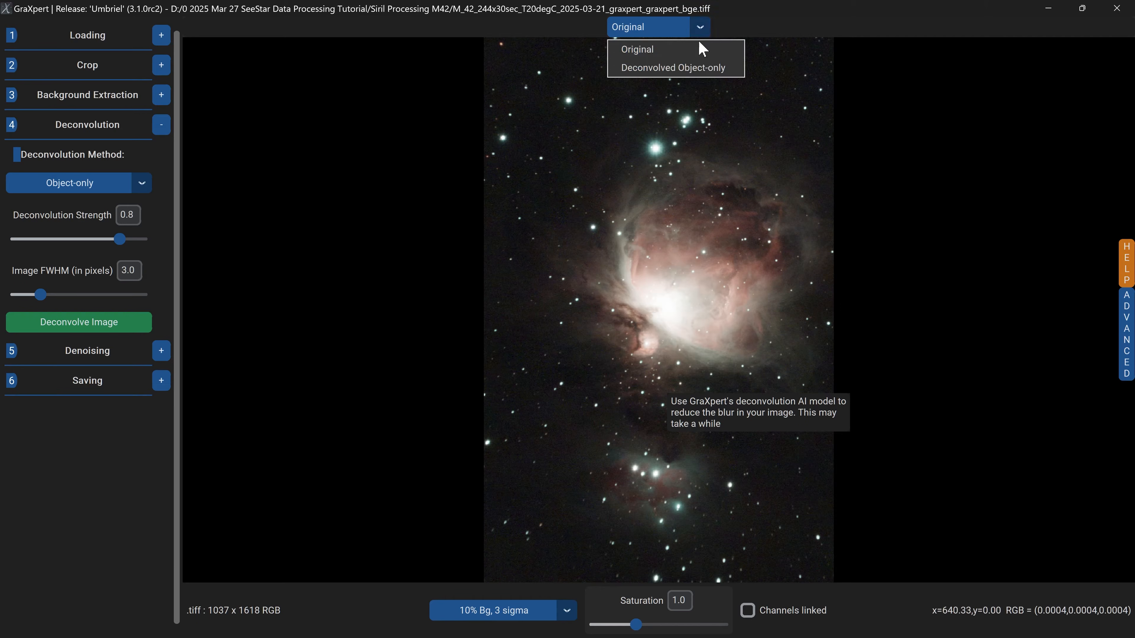
left_click(700, 68)
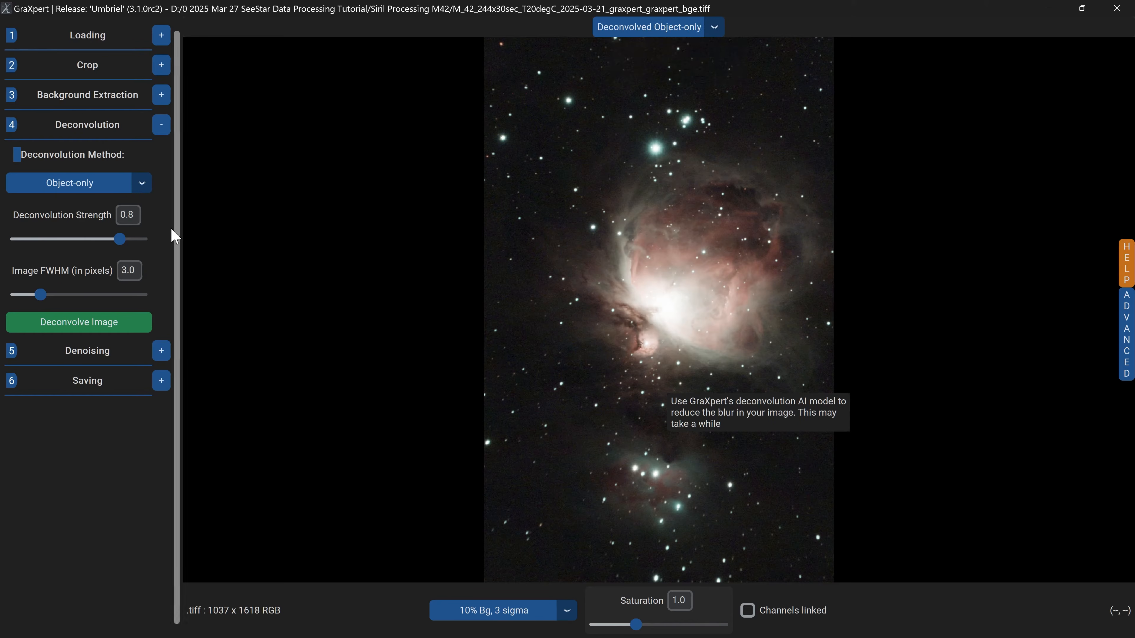
Save the deconvolved image as a 32 bit TIFF named M_42_244x30sec_T20degC_2025-03-21_graxpert_graxpert_bge_graxpert_obj_decon.tiff.
left_click(162, 384)
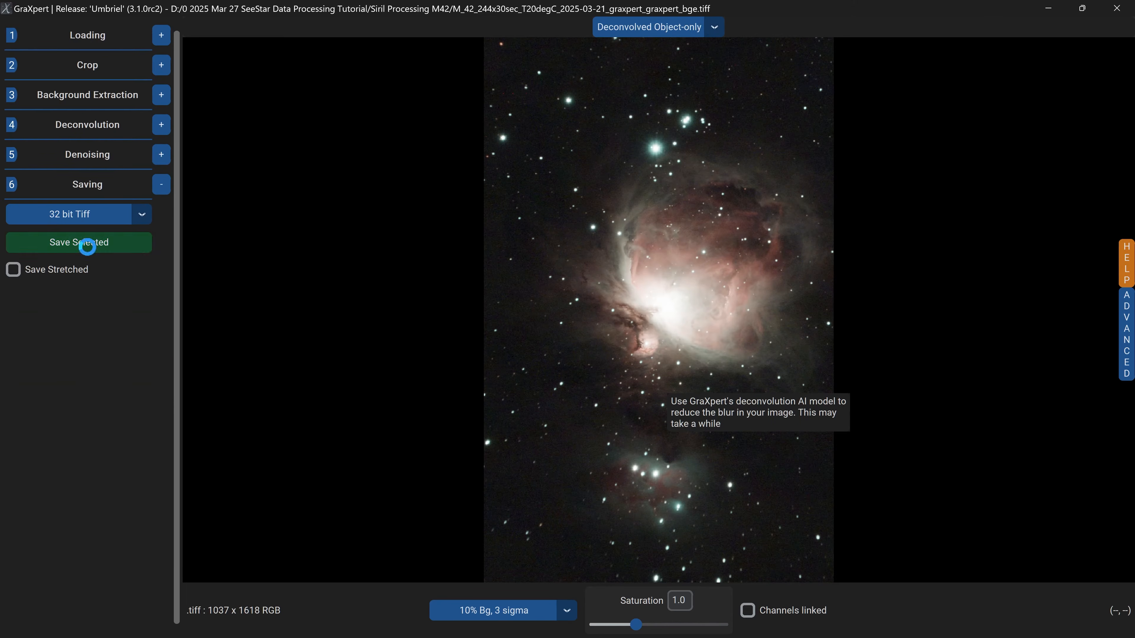
left_click(93, 244)
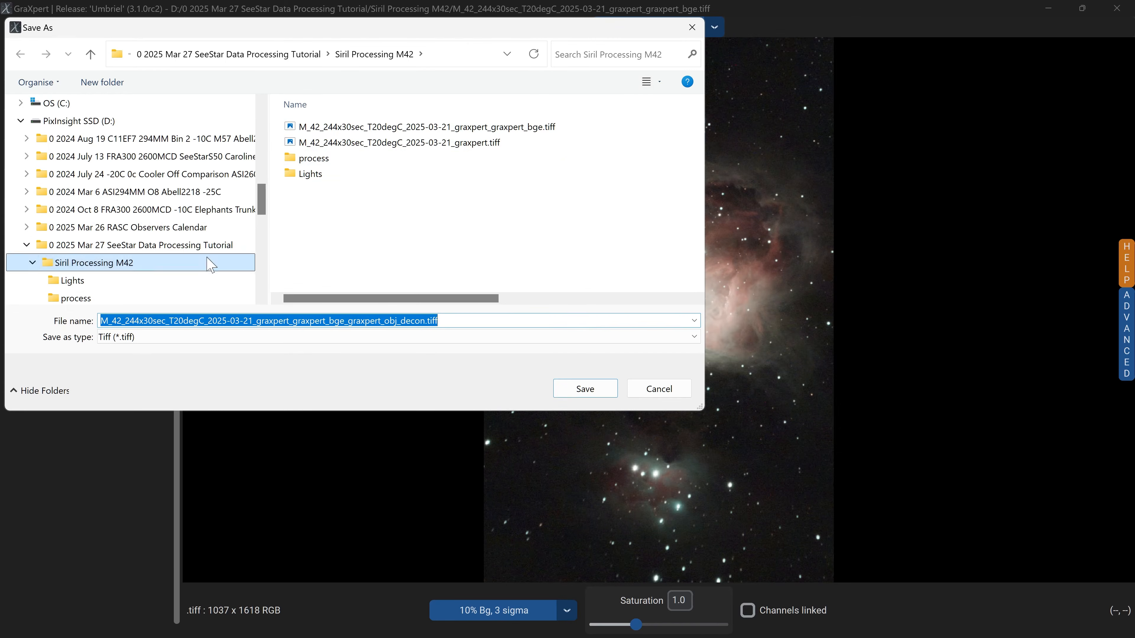
left_click(585, 389)
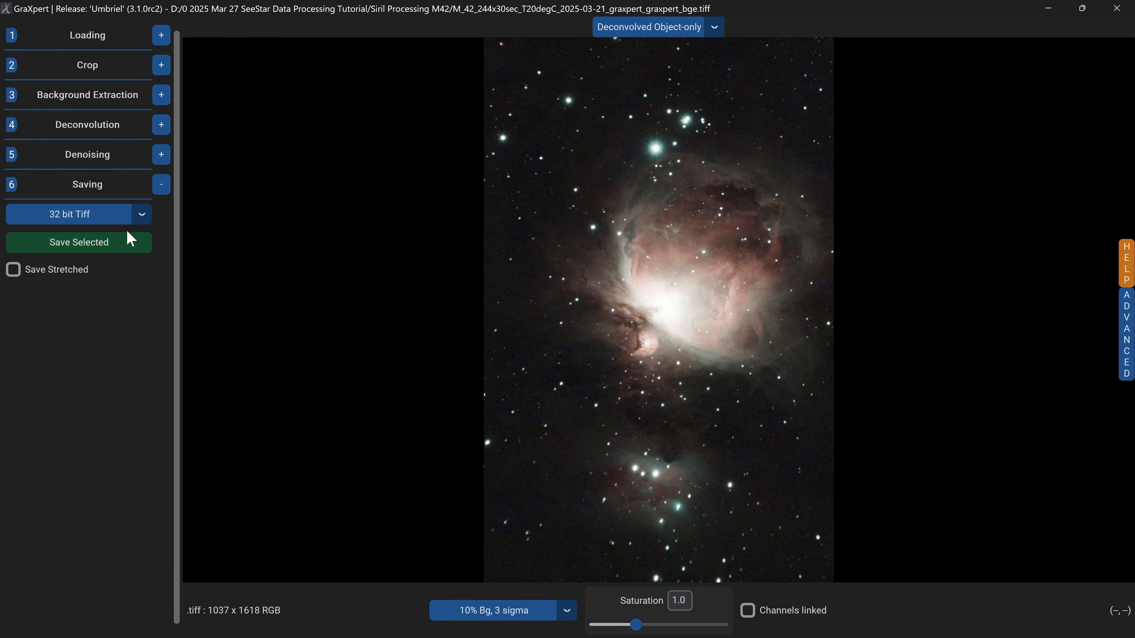
Load the M_42_244x30sec_T20degC_2025-03-21_graxpert_graxpert_bge_graxpert_obj_decon.tiff image.
left_click(162, 38)
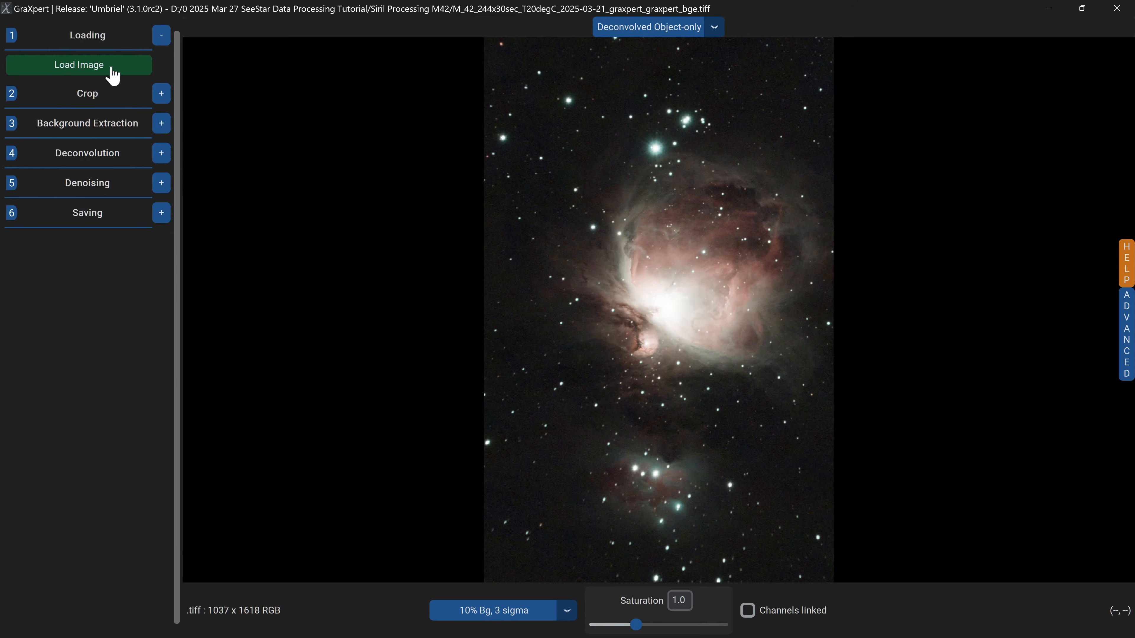
left_click(111, 74)
left_click(592, 128)
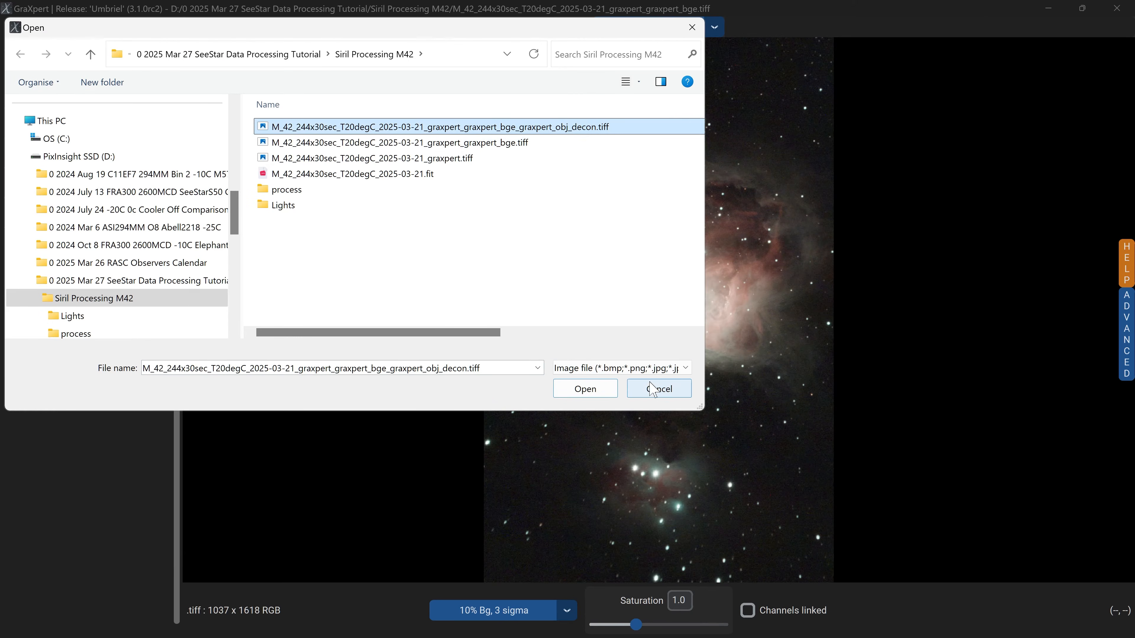
left_click(585, 389)
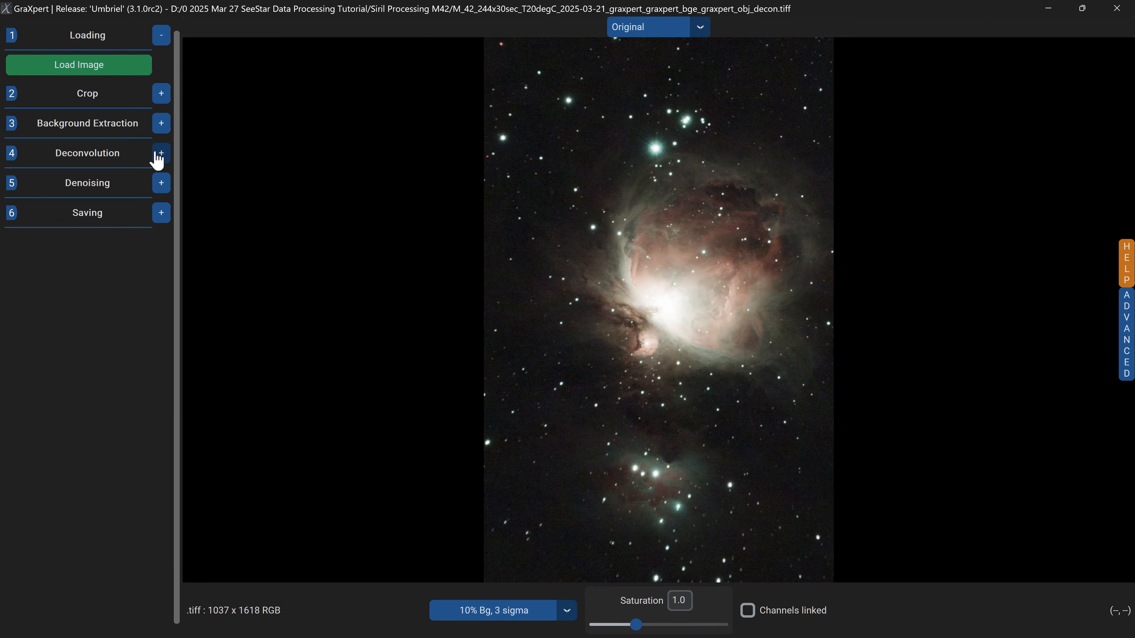
Deconvolve the image with the Stars-only method at strength 0.4 and FWHM 3.0 pixels.
left_click(164, 161)
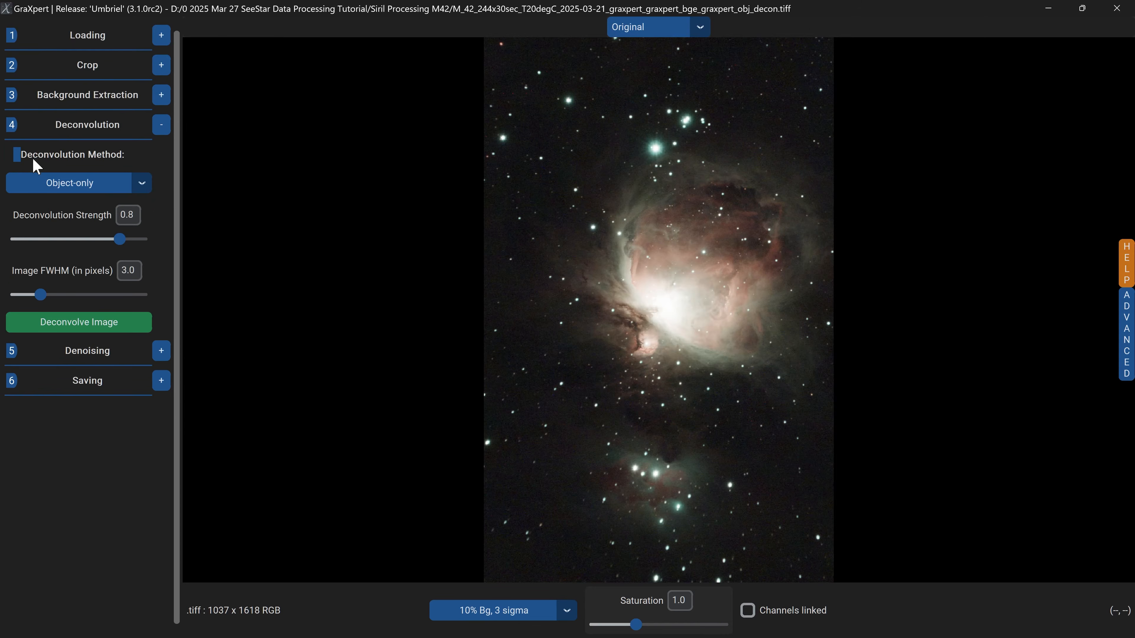
left_click(142, 183)
left_click(46, 223)
left_click(44, 239)
left_click_drag(54, 241, 61, 241)
left_click(137, 328)
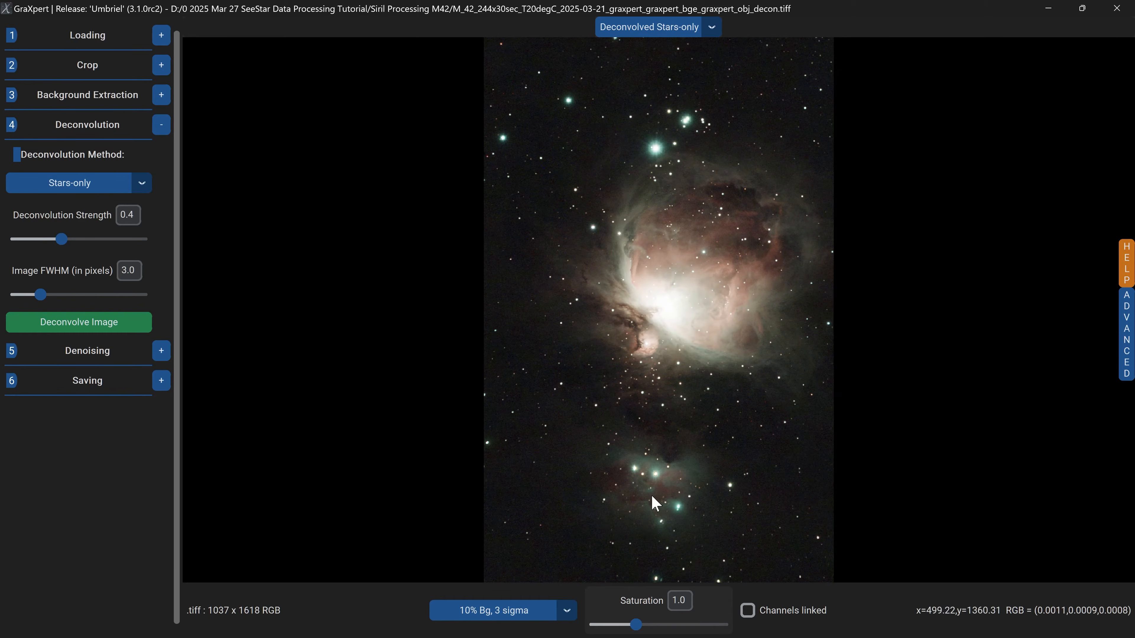
Compare the stars-only deconvolved result against the original image.
left_click(712, 28)
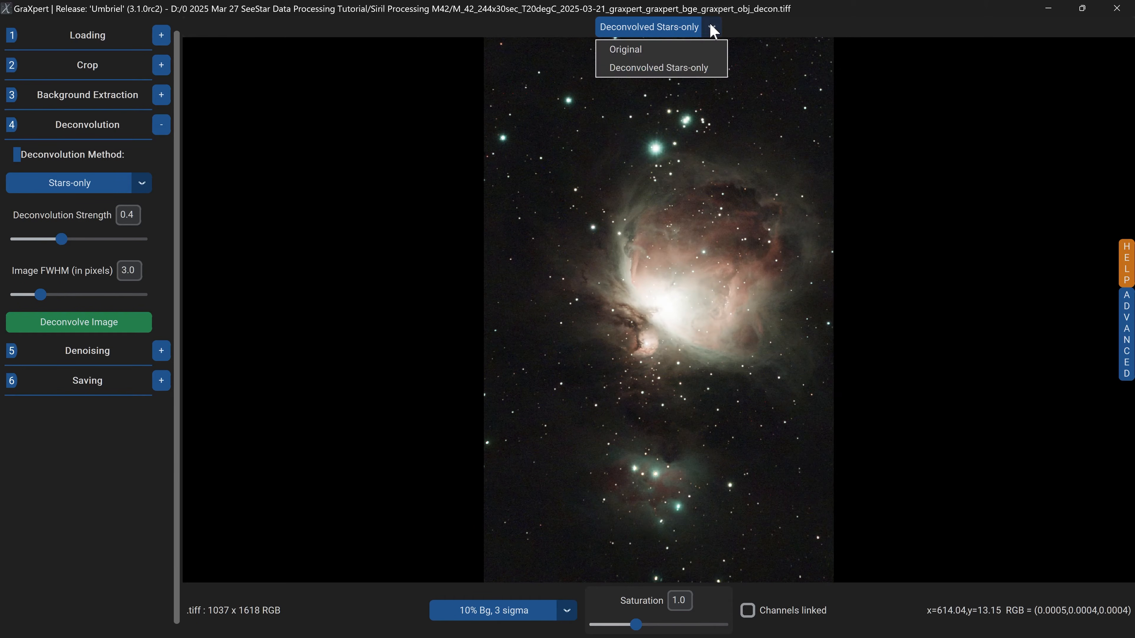
left_click(668, 50)
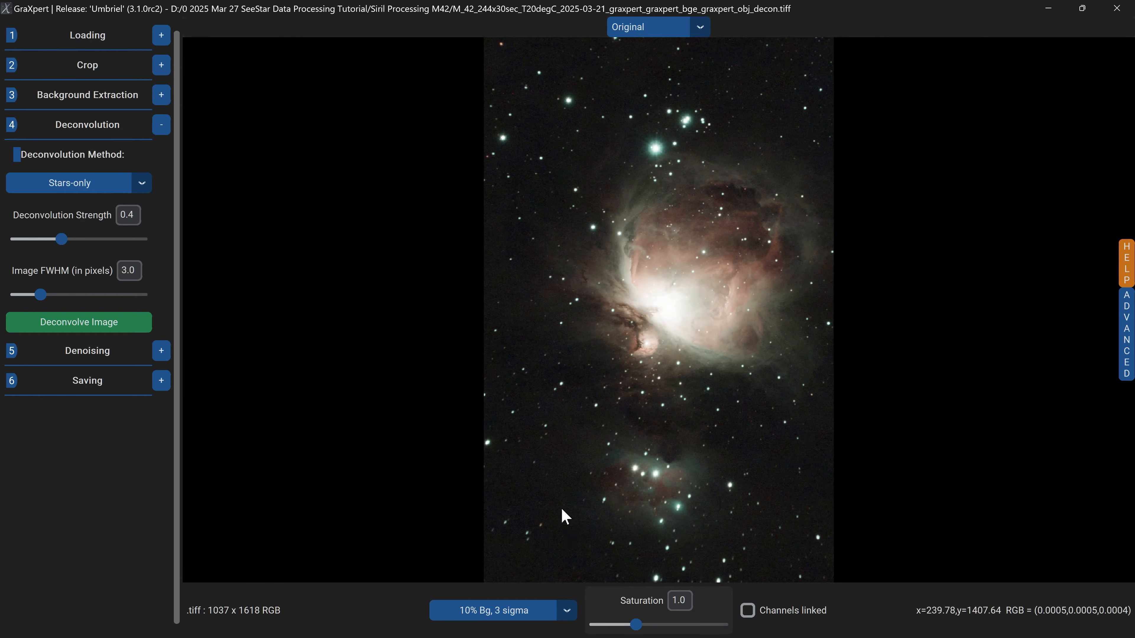
left_click(701, 27)
left_click(653, 69)
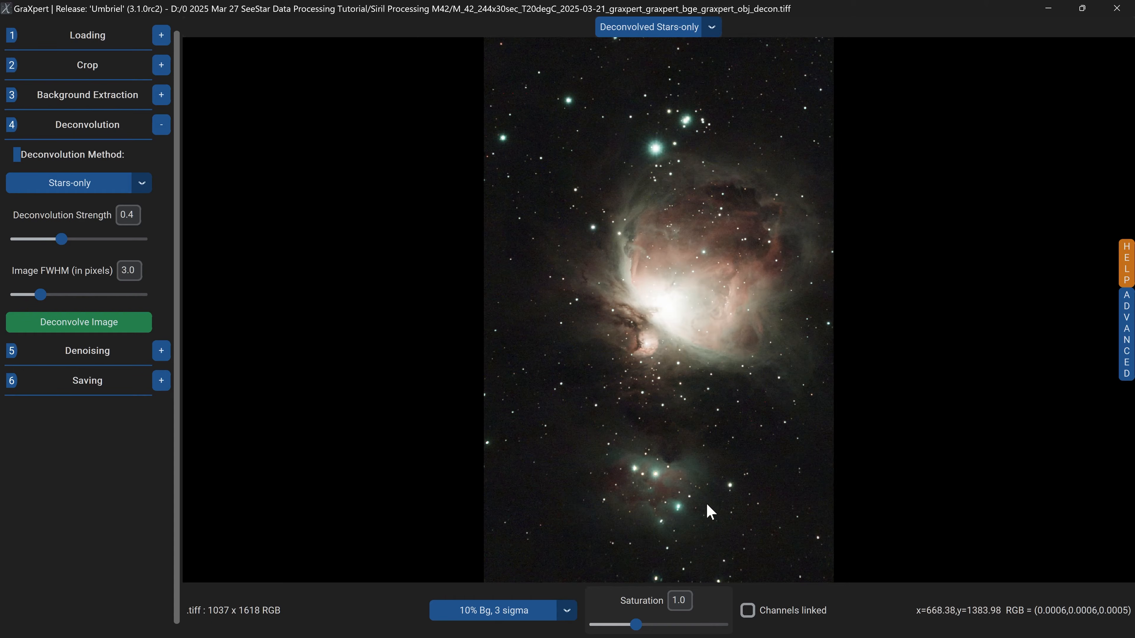
Save the stars-deconvolved image as M_42_244x30sec_T20degC_2025-03-21_graxpert_graxpert_bge_graxpert_obj_decon_graxpert_stars_decon.tiff.
left_click(160, 383)
left_click(116, 244)
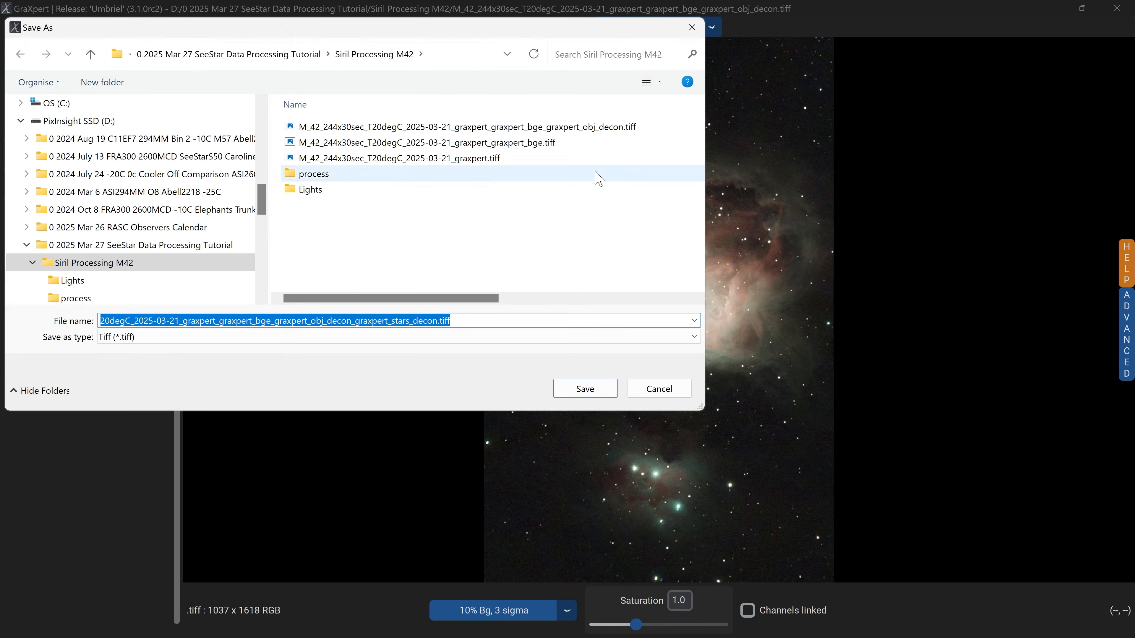
left_click(438, 320)
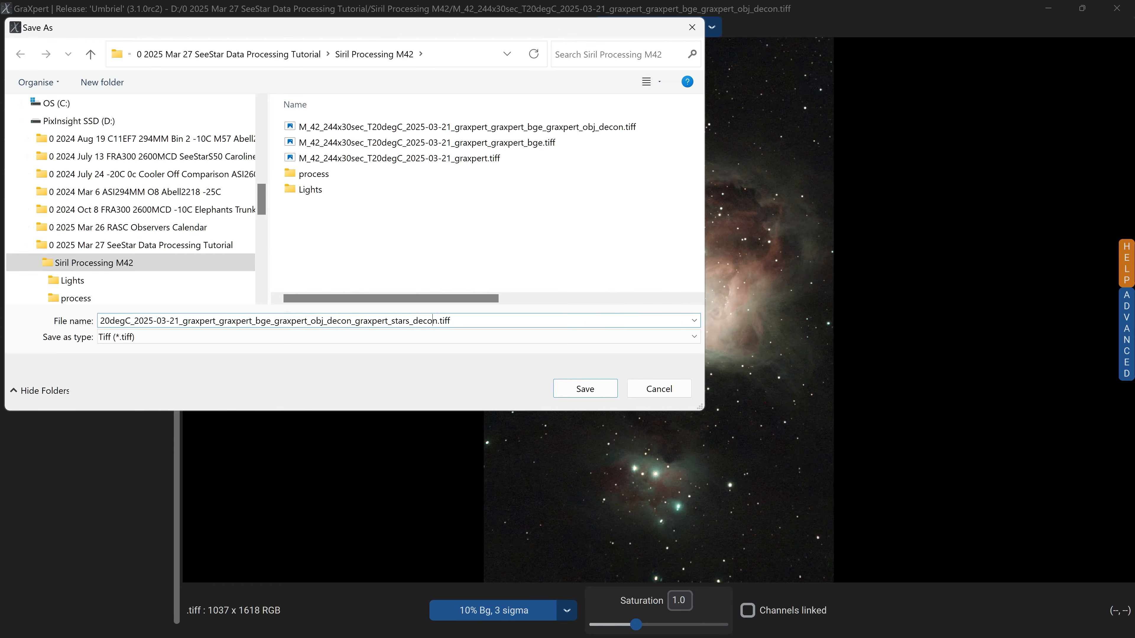
left_click(585, 388)
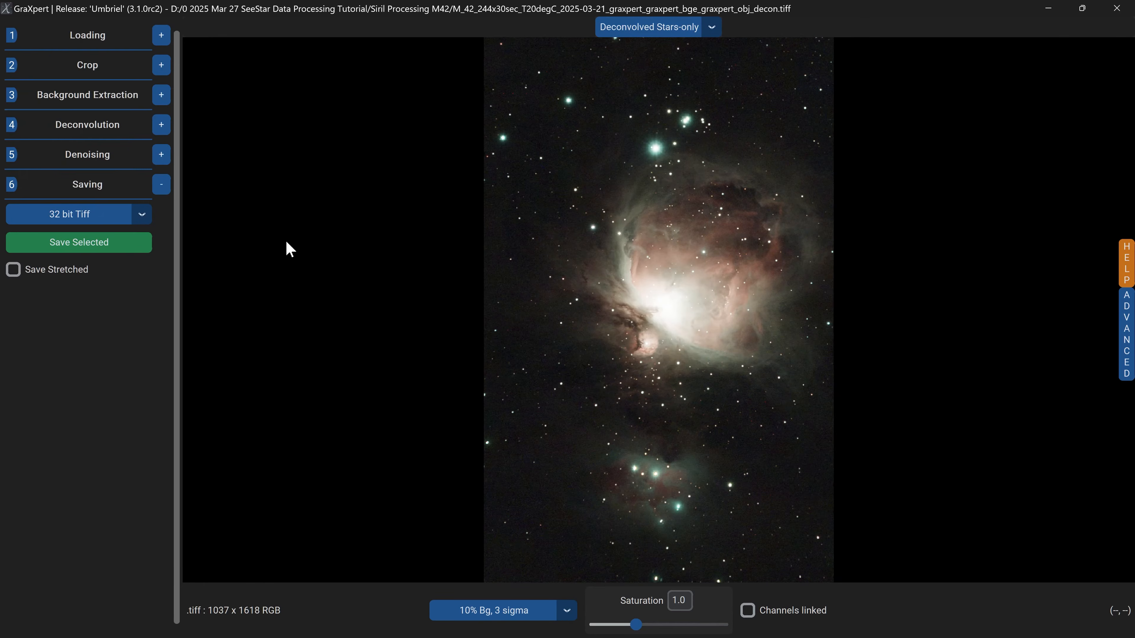
Load the M_42_244x30sec_T20degC_2025-03-21_graxpert_graxpert_bge_graxpert_obj_decon_graxpert_stars_decon.tiff image.
left_click(161, 40)
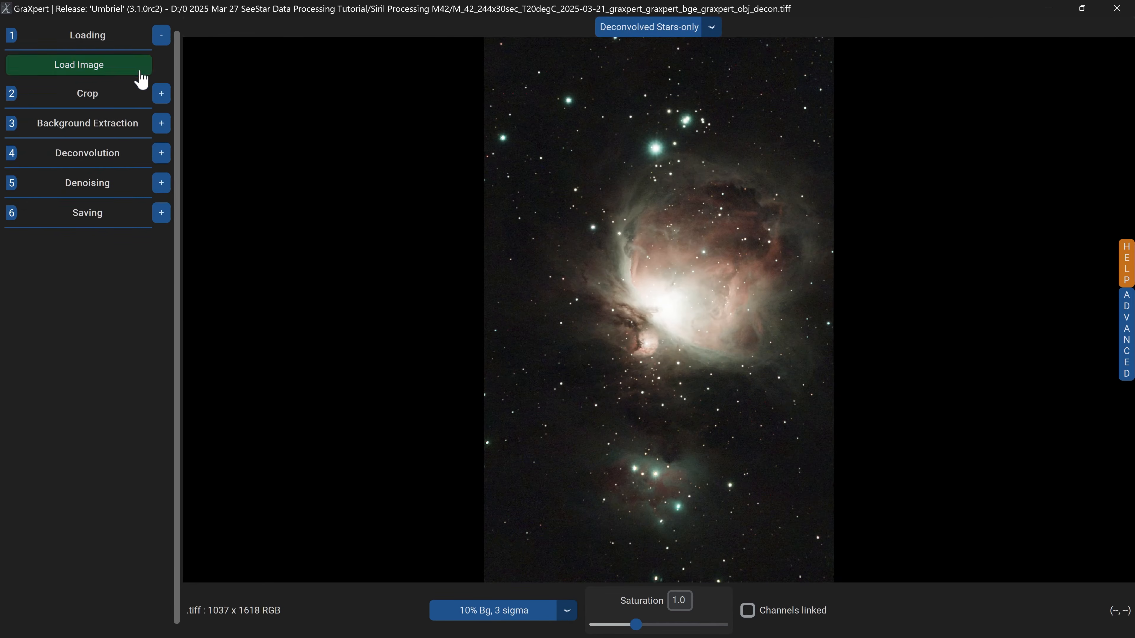
left_click(124, 73)
left_click(651, 132)
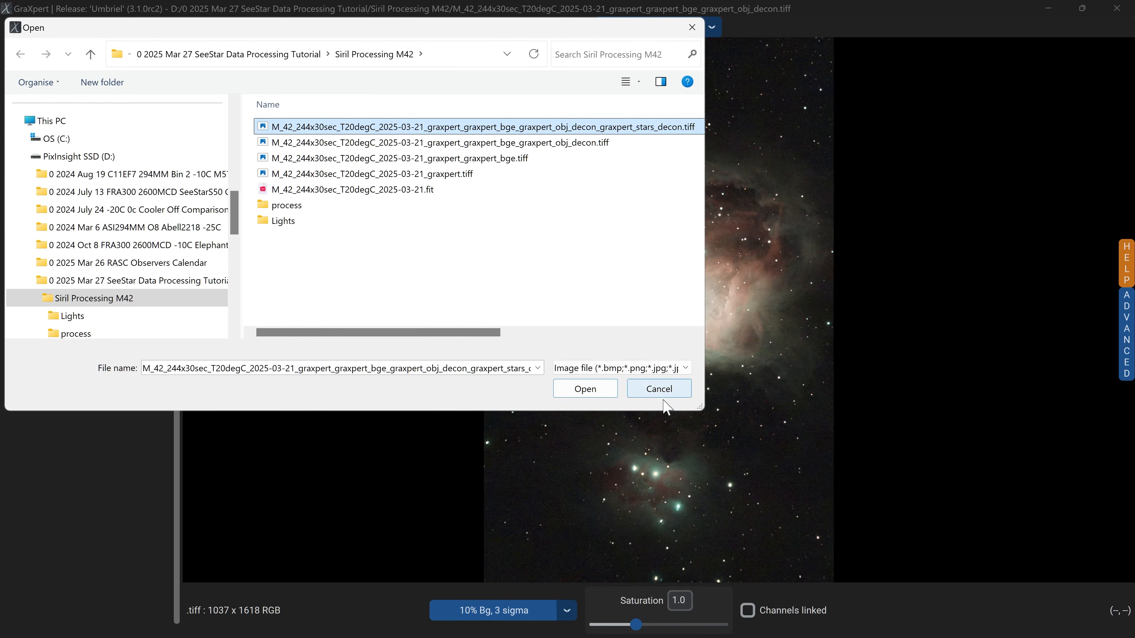
left_click(585, 388)
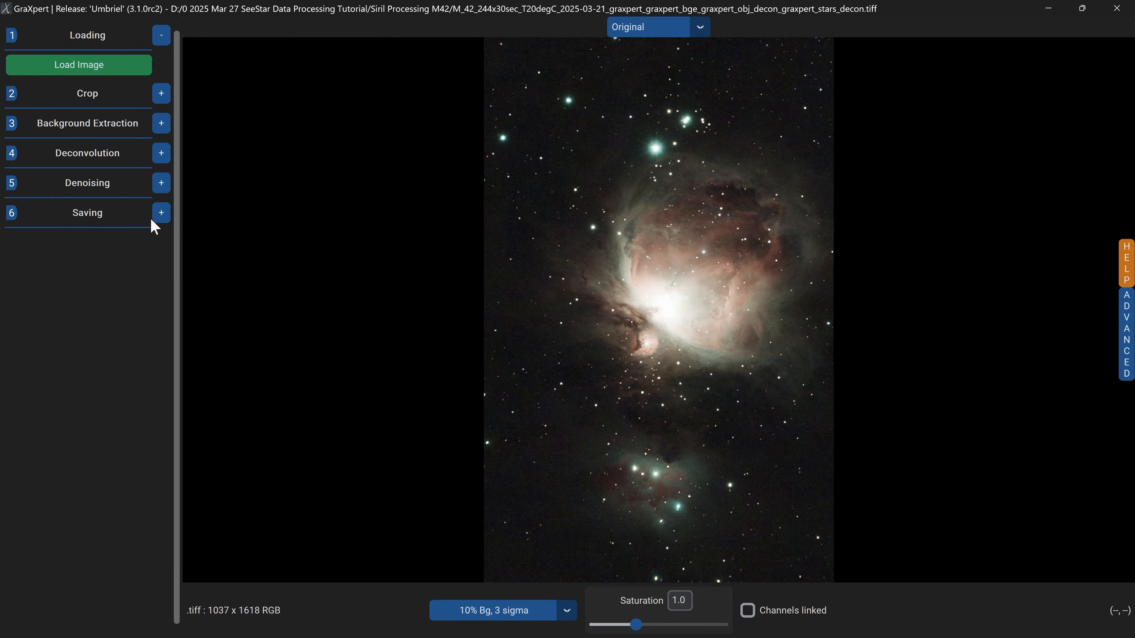
Denoise the image at strength 1.0 and compare the denoised result with the original.
left_click(162, 183)
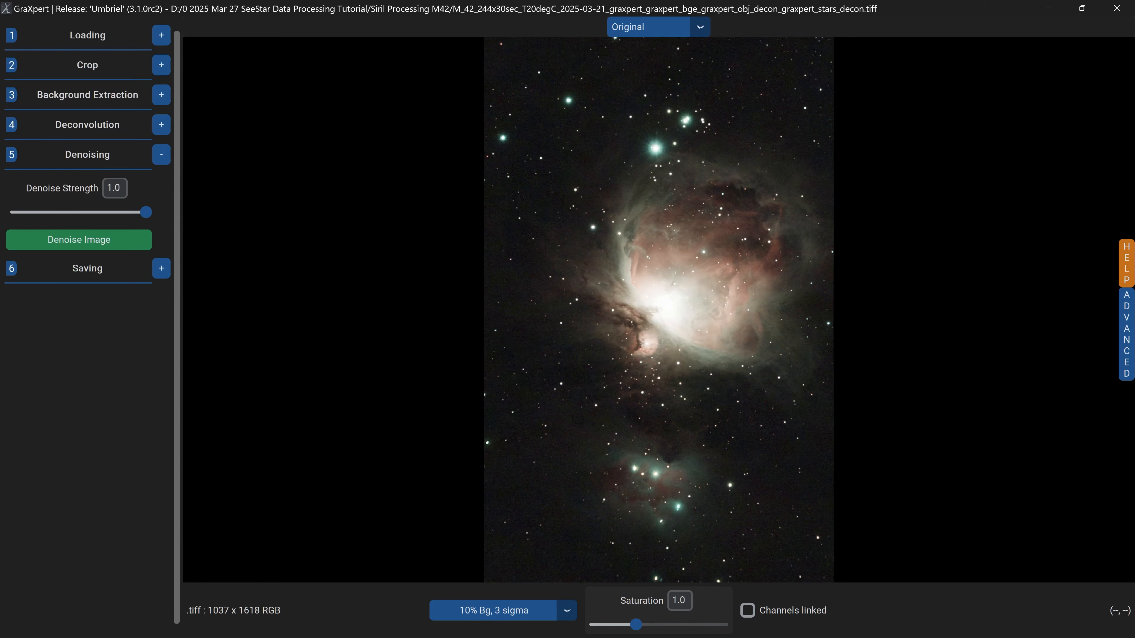
left_click(101, 242)
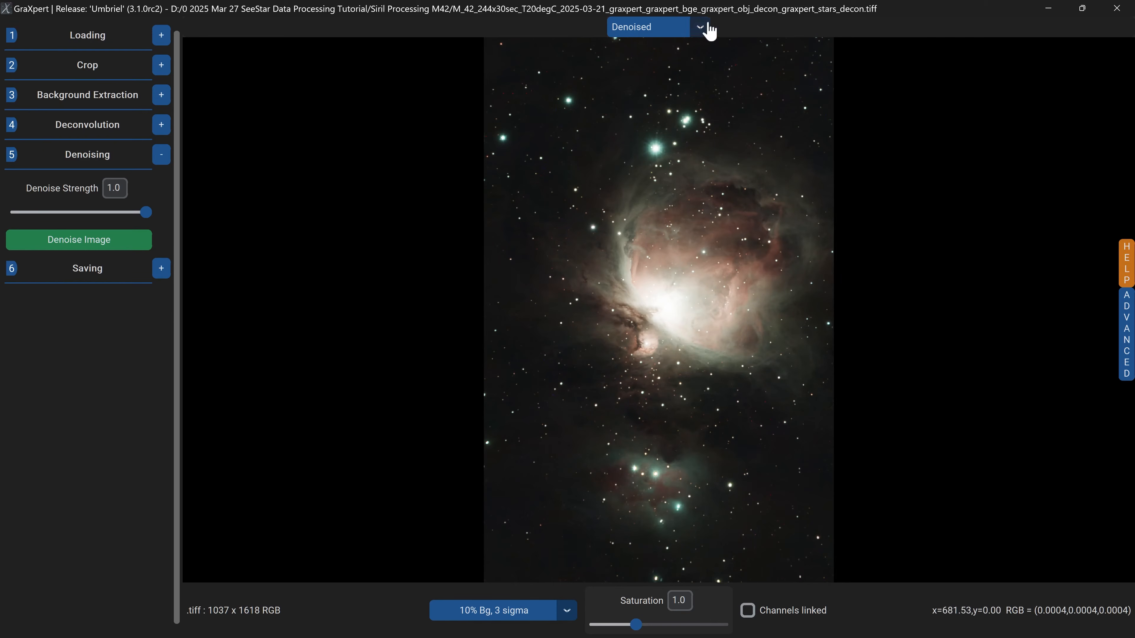
left_click(700, 28)
left_click(644, 45)
left_click(704, 28)
left_click(659, 66)
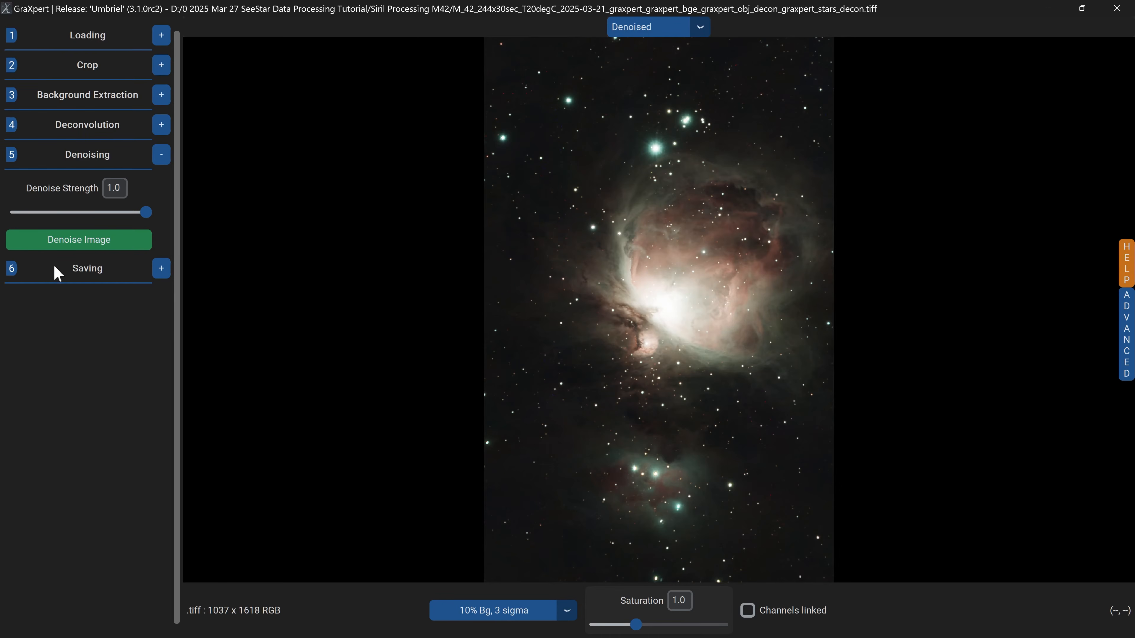
Save the denoised image as a 32 bit TIFF with the suffix _graxpert_denoised.tiff and close GraXpert.
left_click(162, 270)
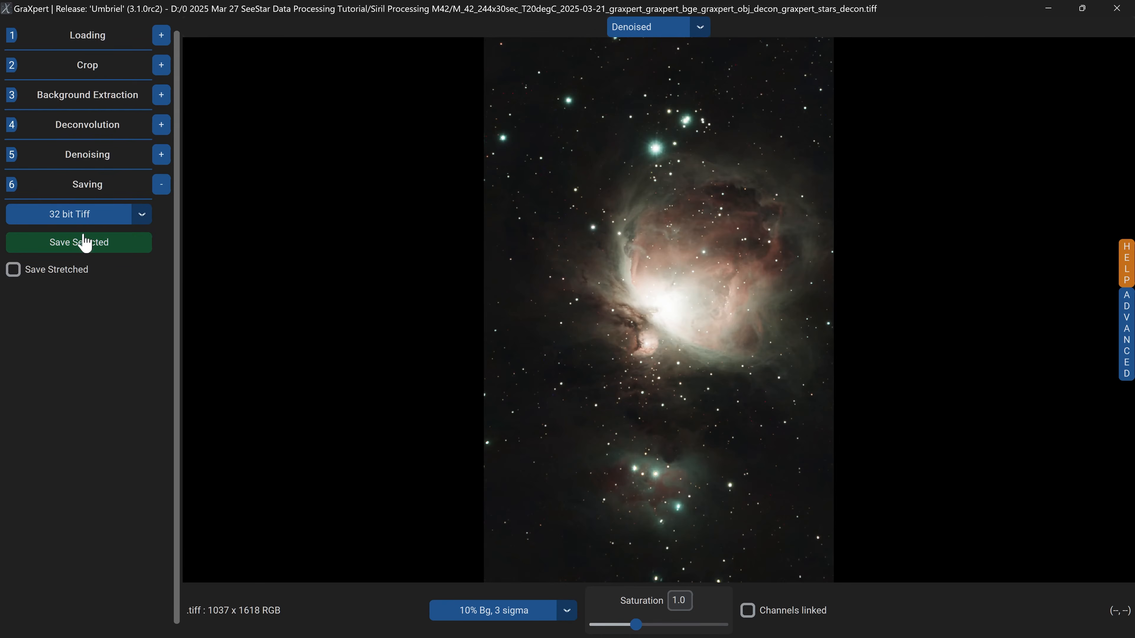
left_click(71, 245)
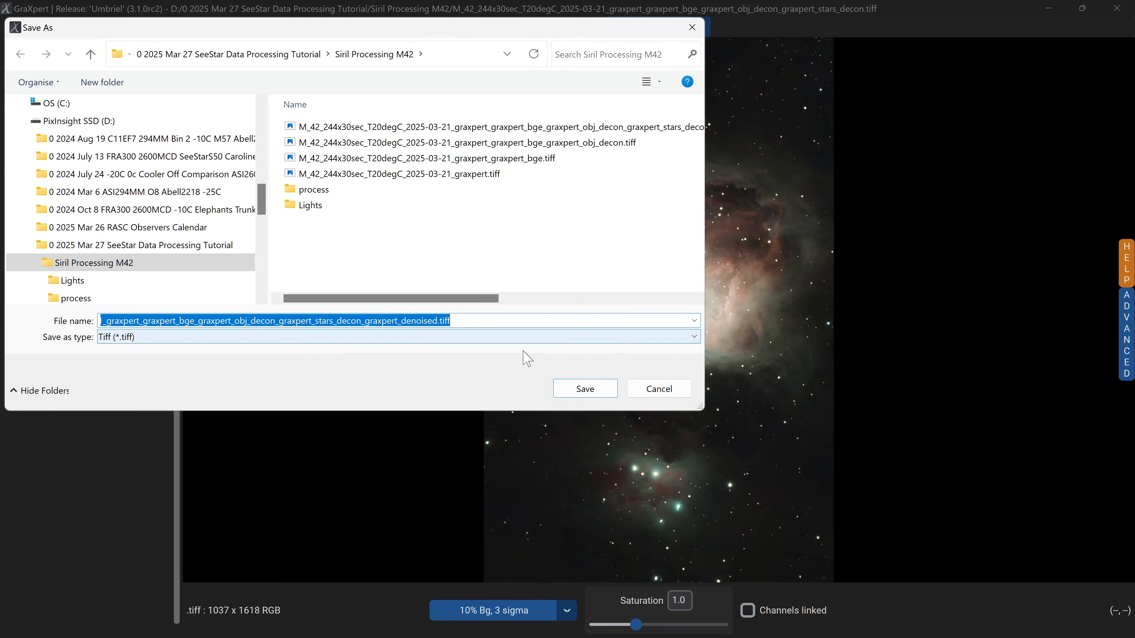
left_click(586, 388)
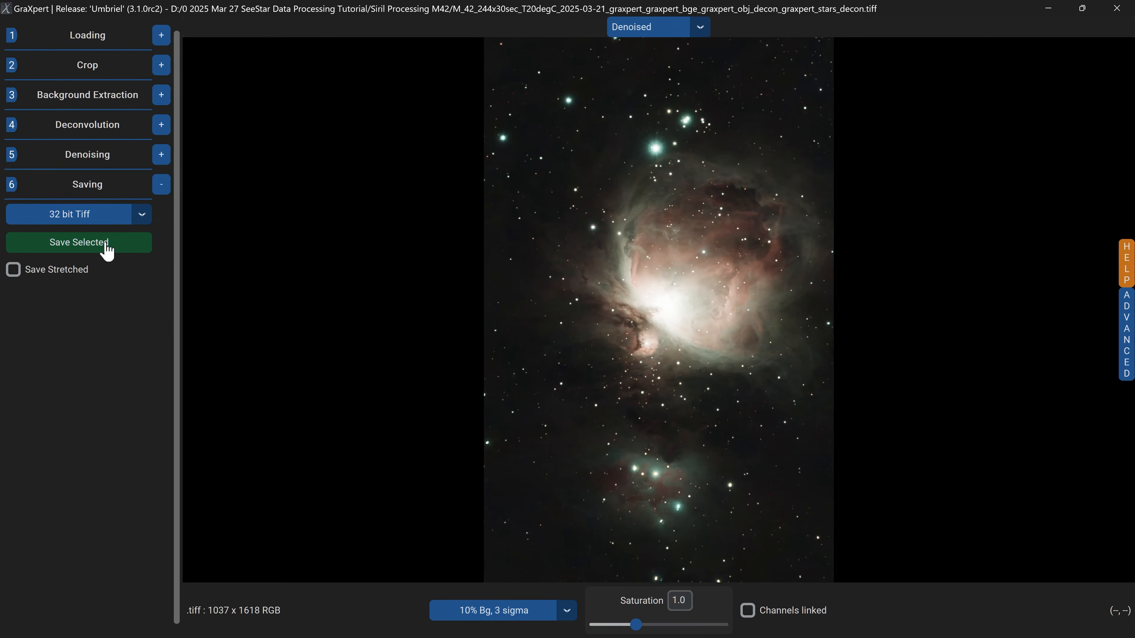
left_click(1117, 8)
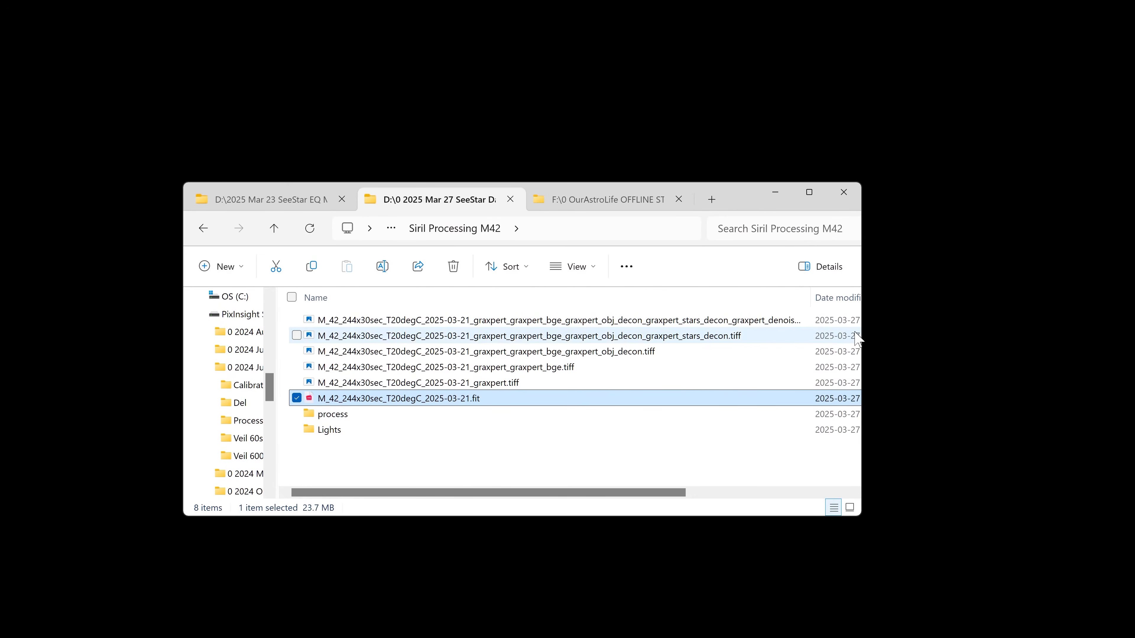
Delete the four intermediate GraXpert TIFF files, keeping only the denoised TIFF and the stacked .fit file.
left_click_drag(866, 337, 990, 339)
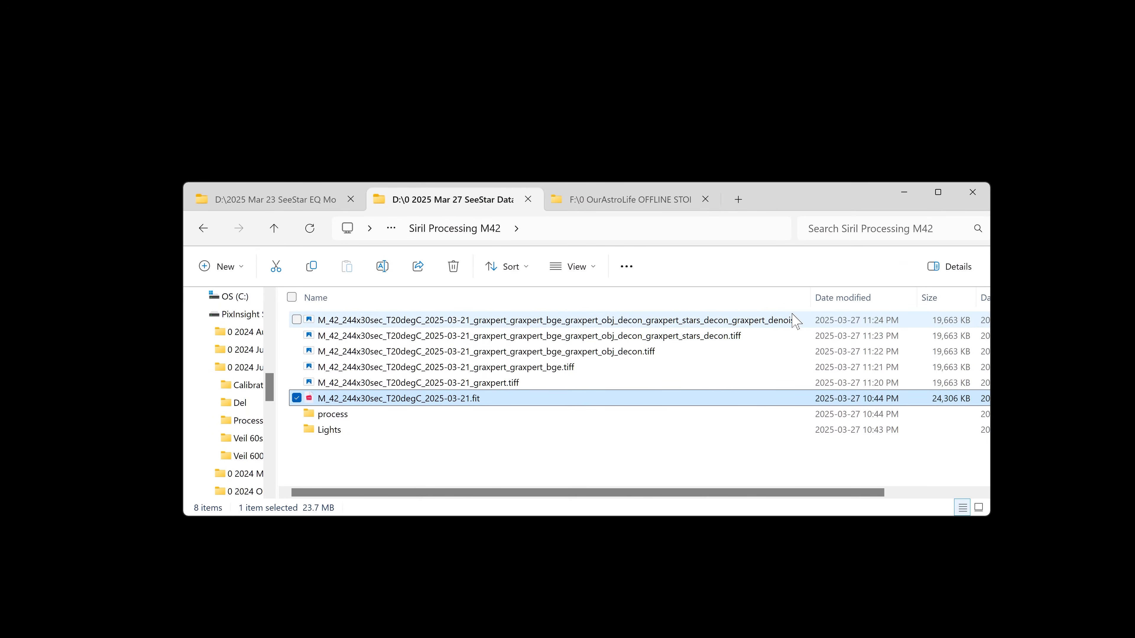
left_click(767, 323)
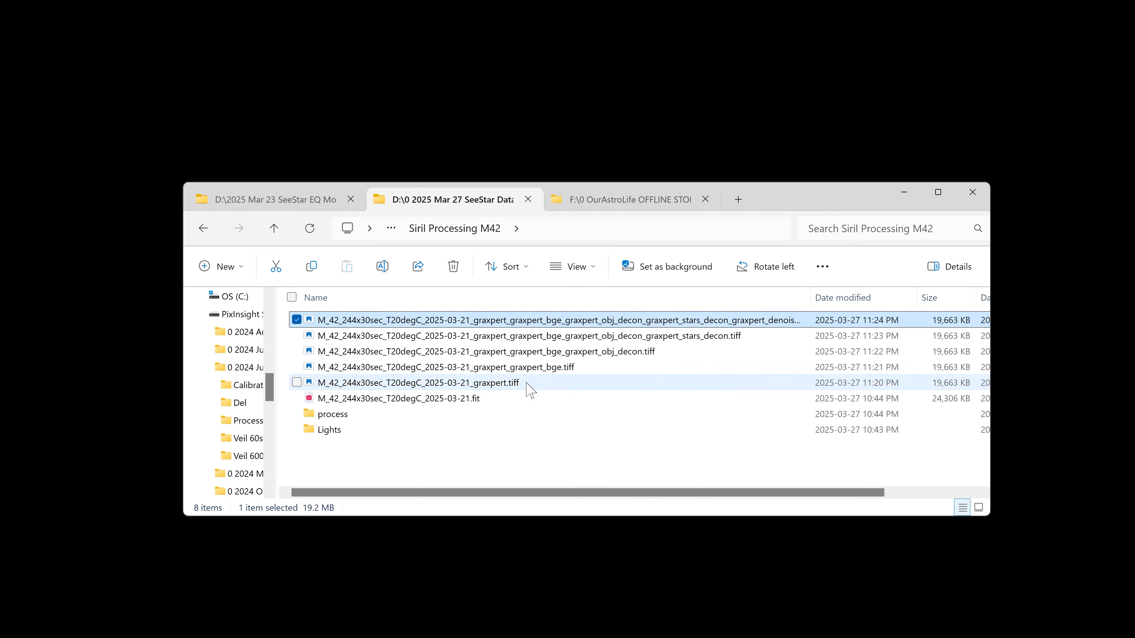
left_click(513, 385)
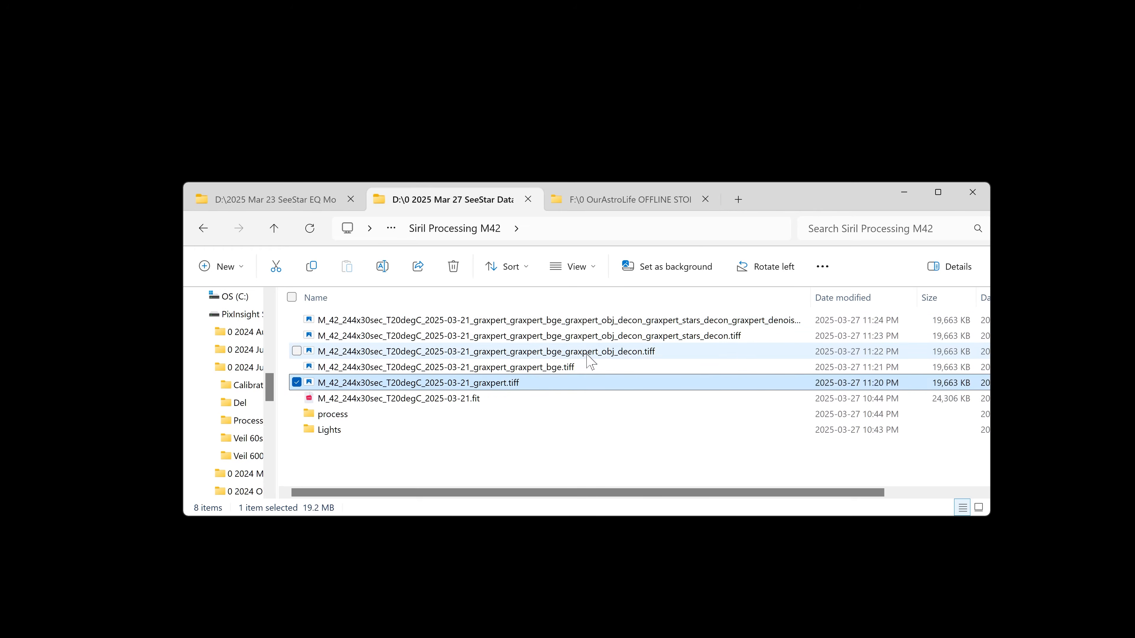
left_click(598, 336, "shift")
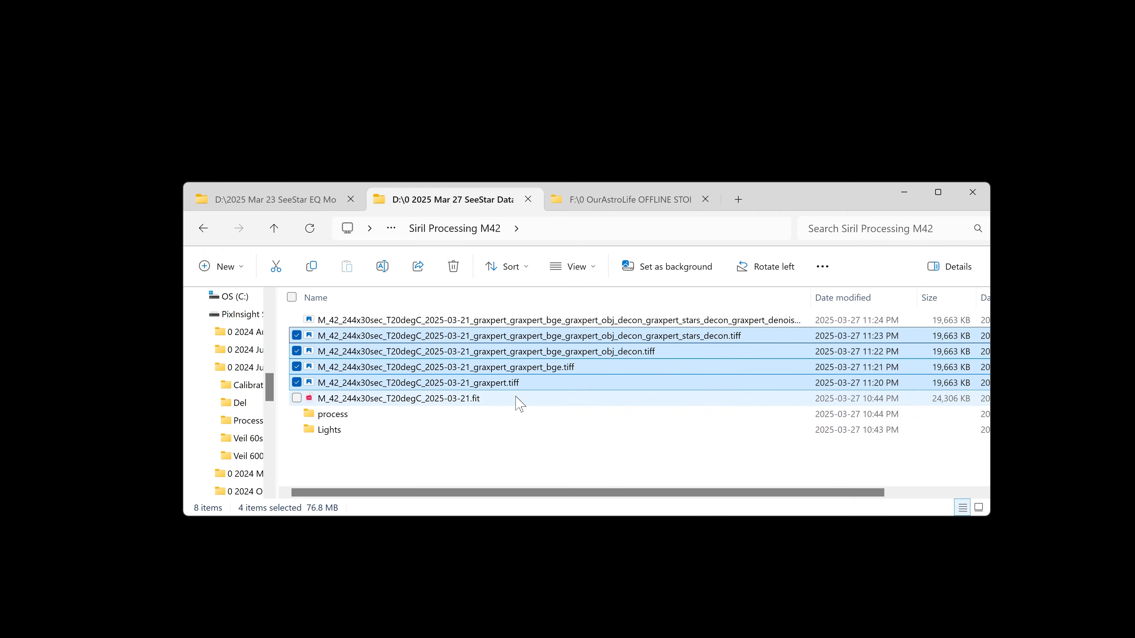
right_click(663, 344)
left_click(708, 591)
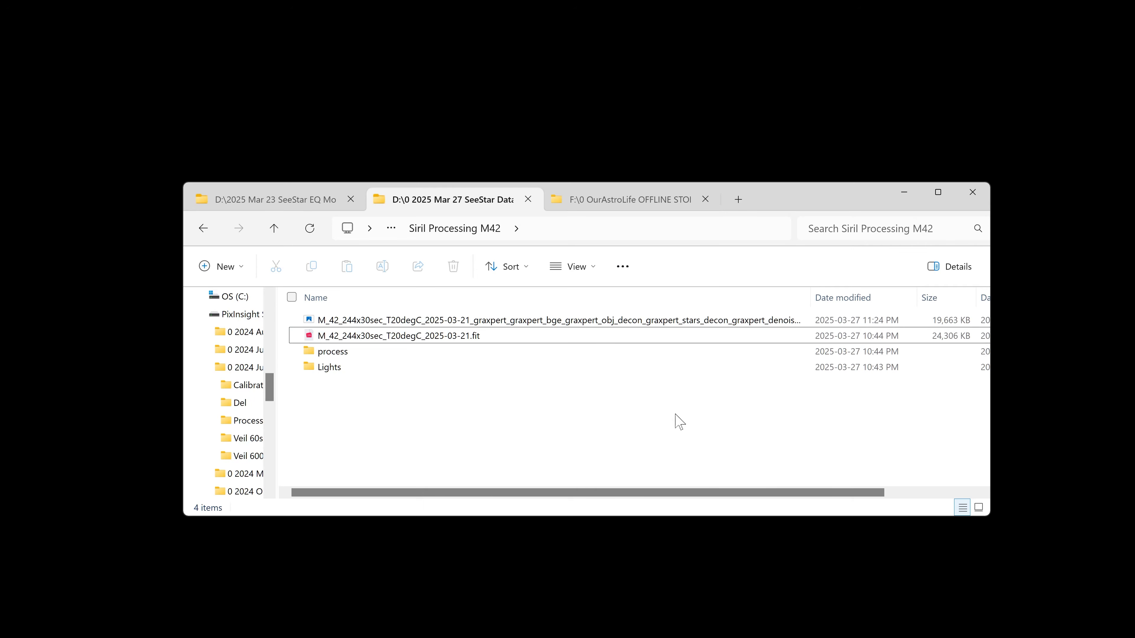
Rename the denoised TIFF file as M42_Graxpert.tiff.
double_click(811, 305)
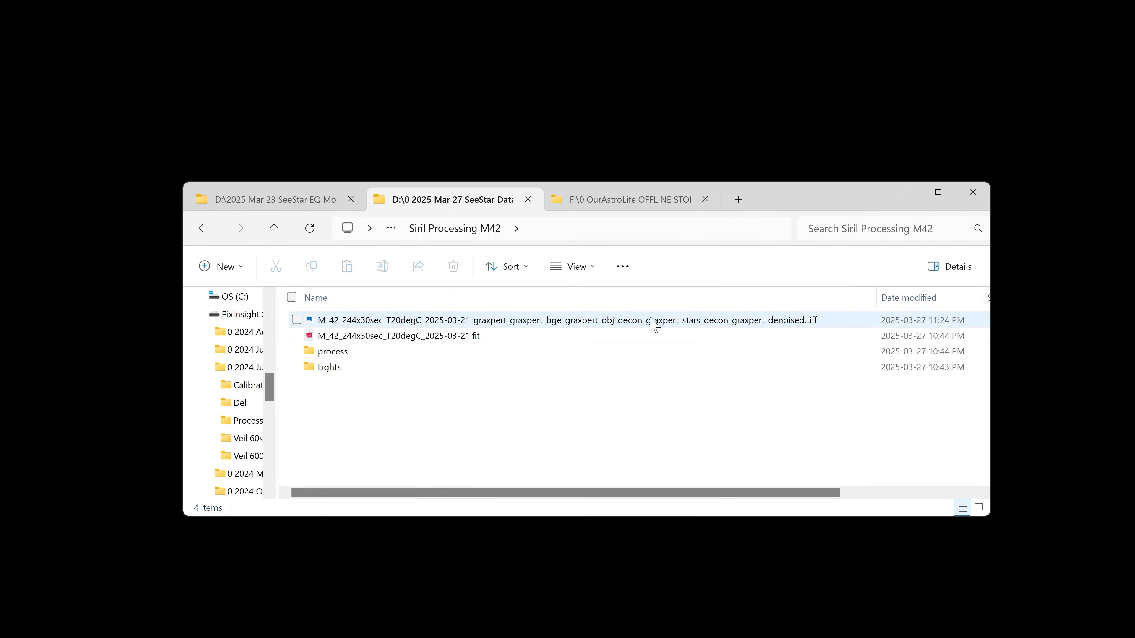
left_click(511, 323)
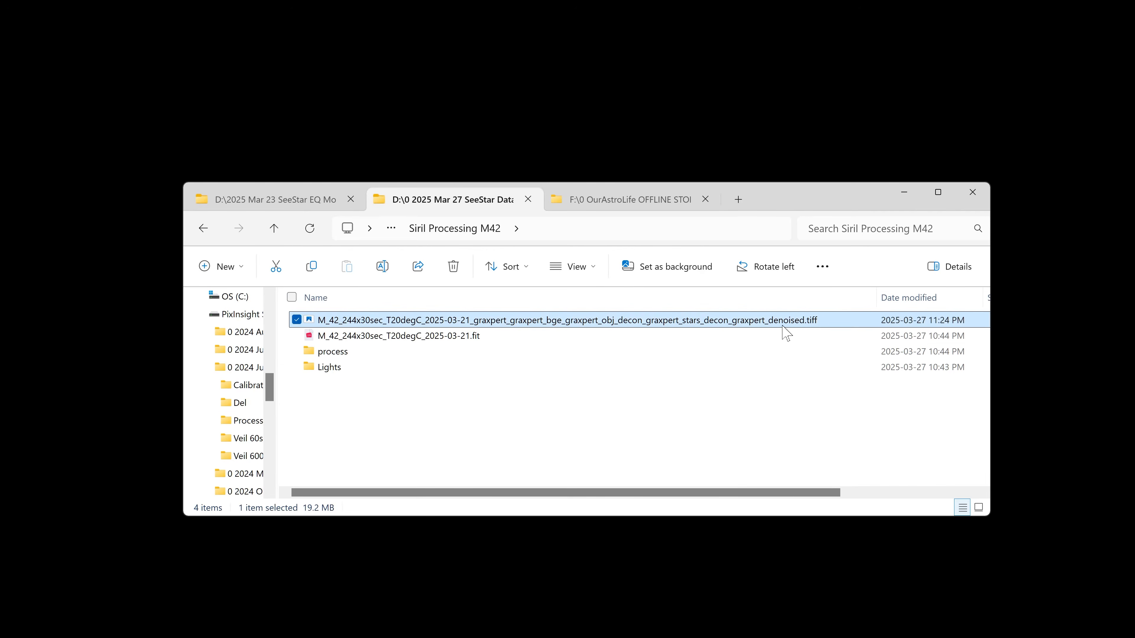
left_click(641, 324)
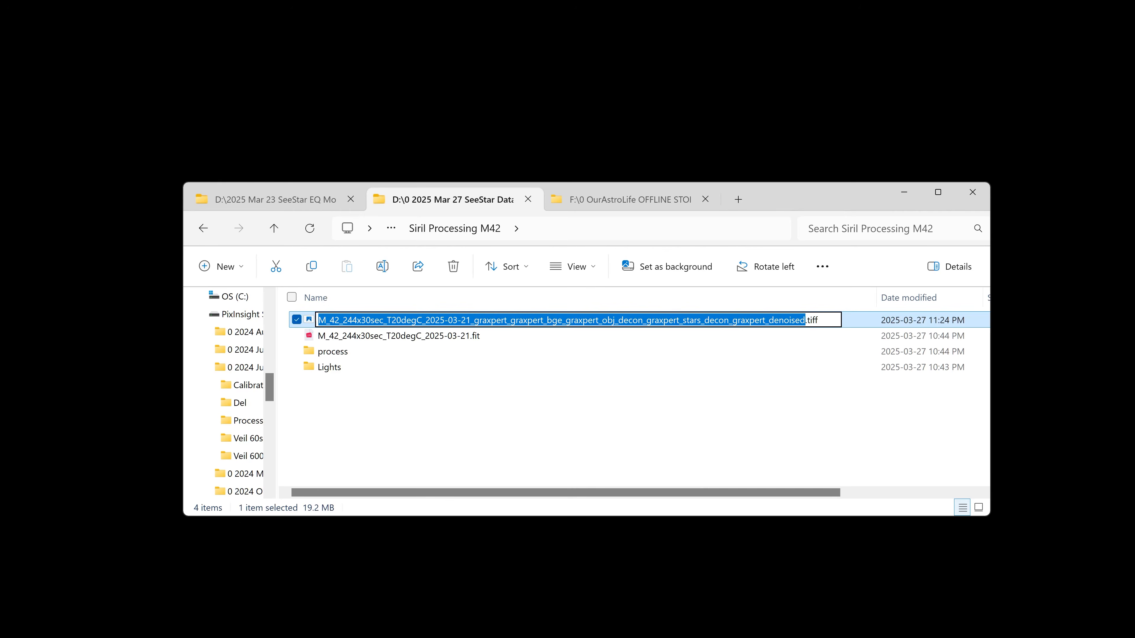
type("M42_Graxpert")
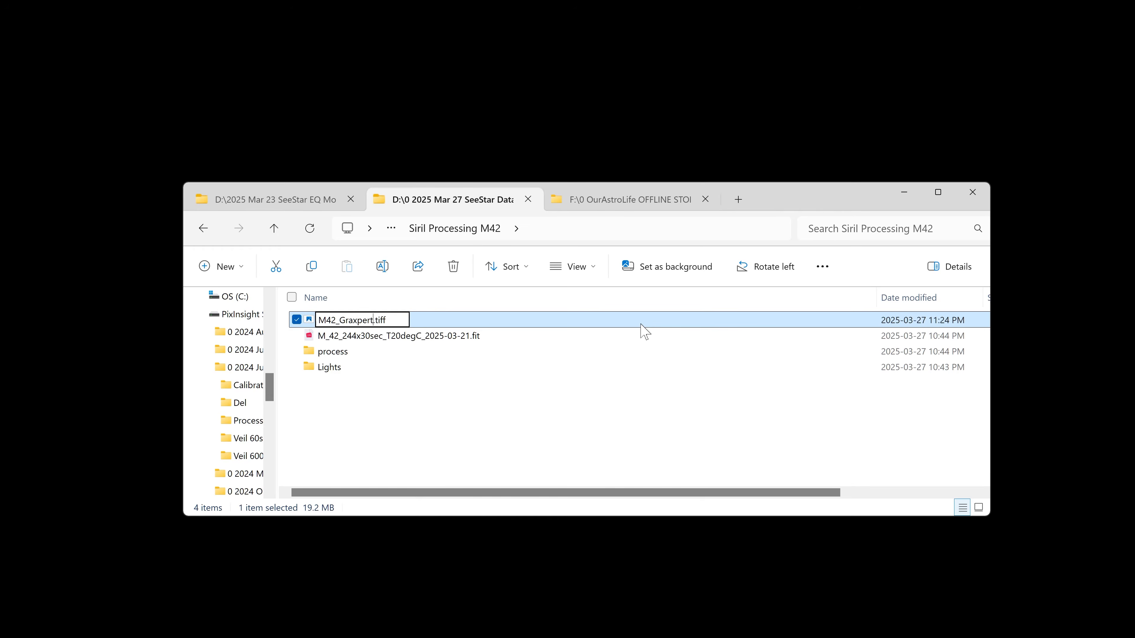
key("Return")
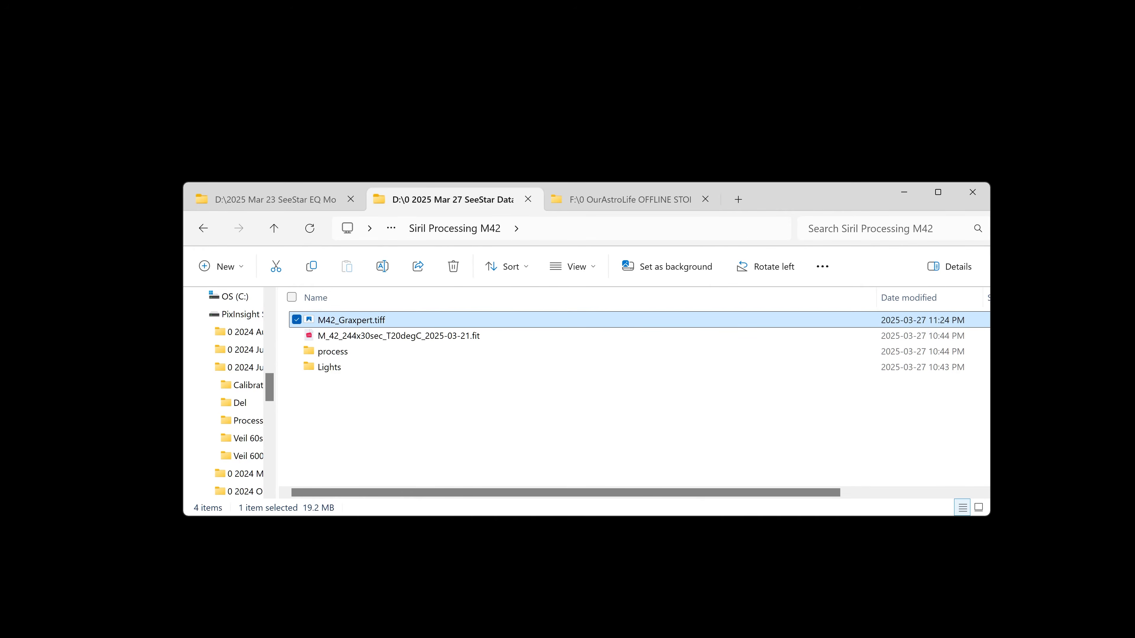
Review the GraXpert and Siril processing steps listed in the notes document.
left_click(582, 628)
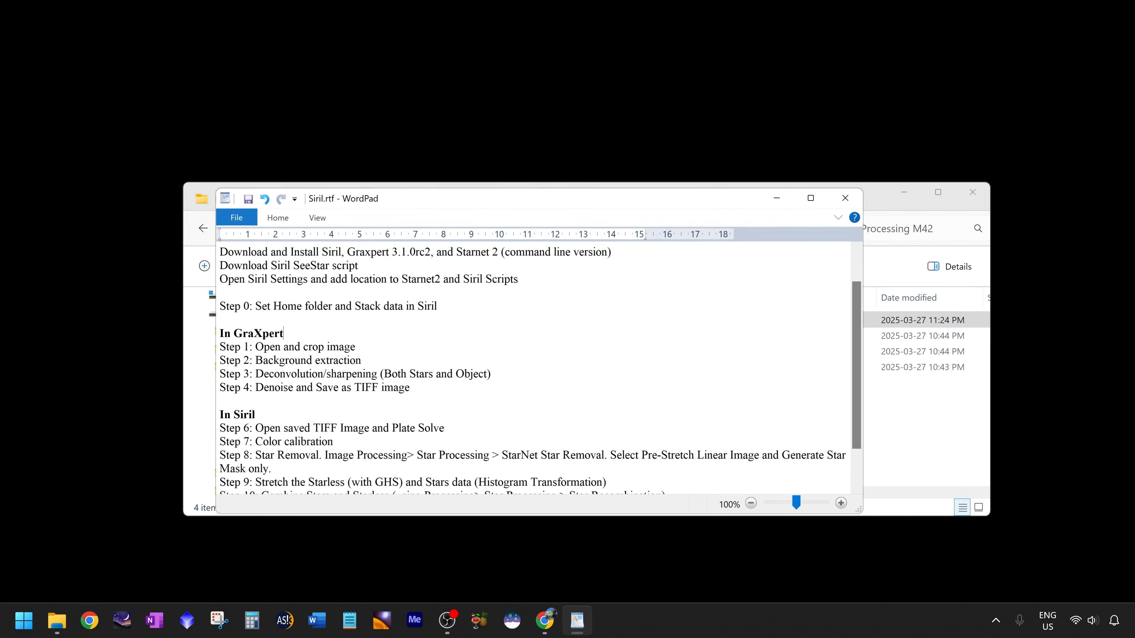
left_click_drag(264, 347, 409, 387)
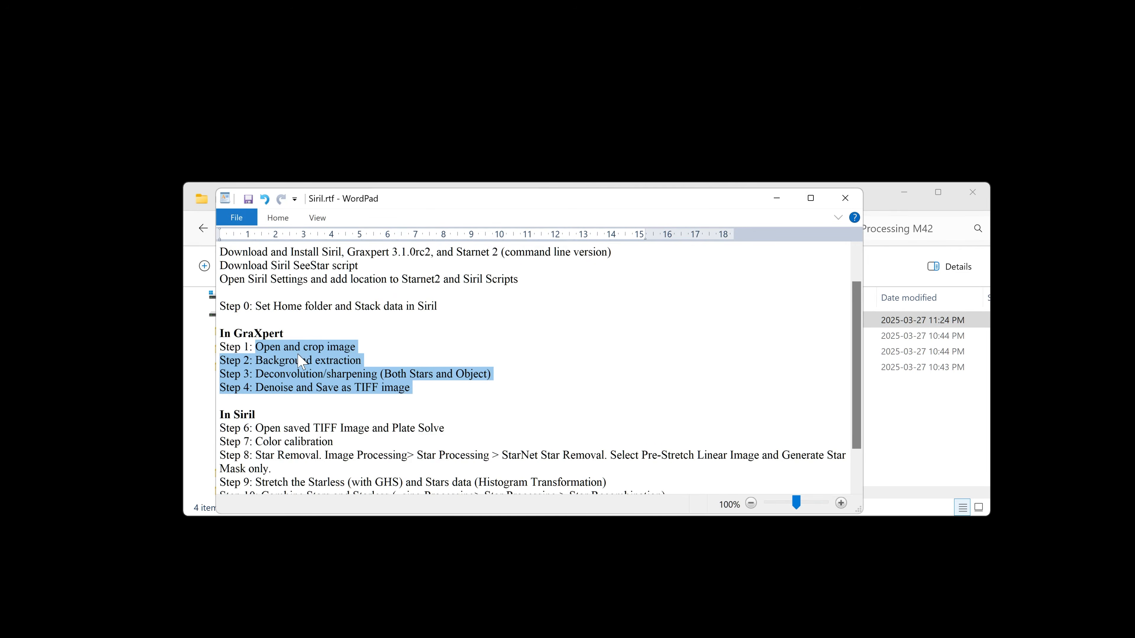
left_click(307, 375)
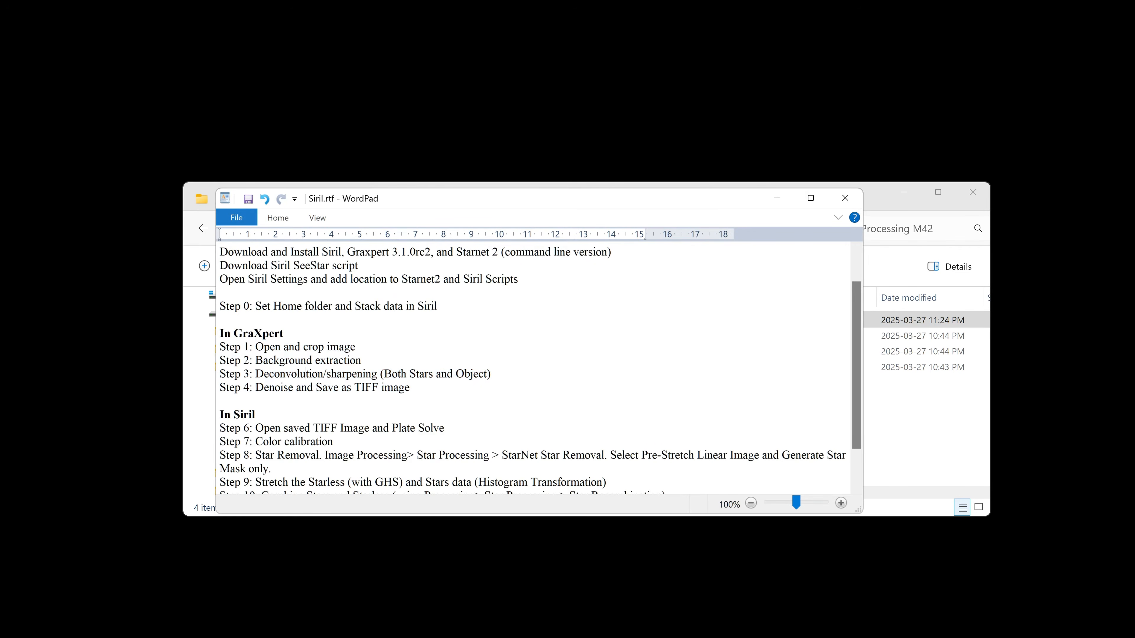
left_click_drag(411, 388, 343, 388)
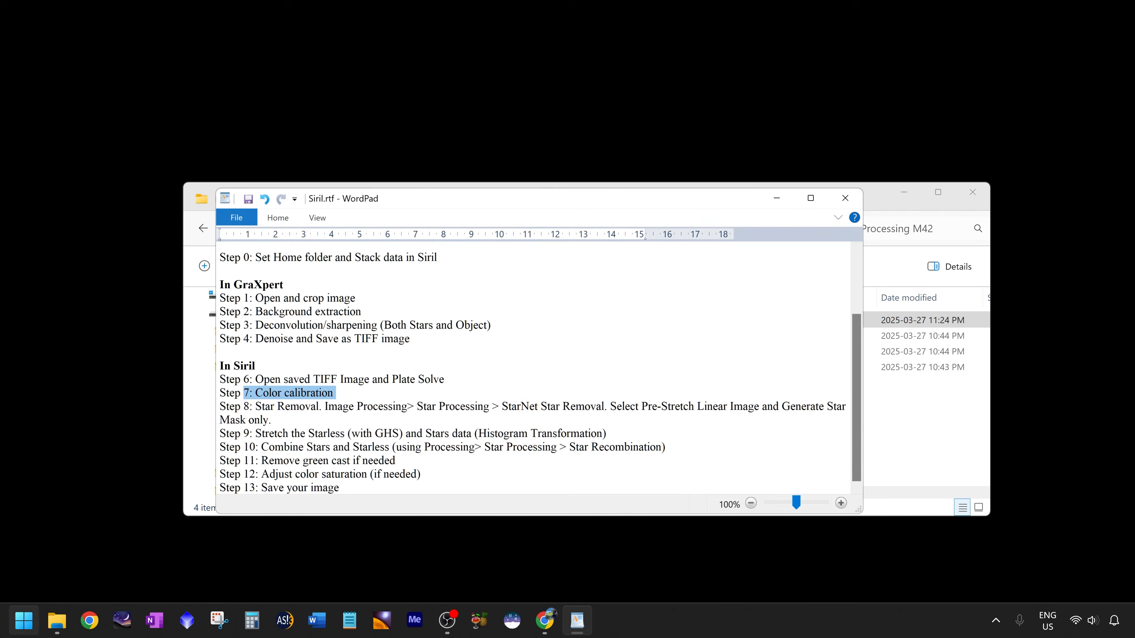
Launch Siril and open M42_Graxpert.tiff from the Siril Processing M42 folder.
left_click(23, 620)
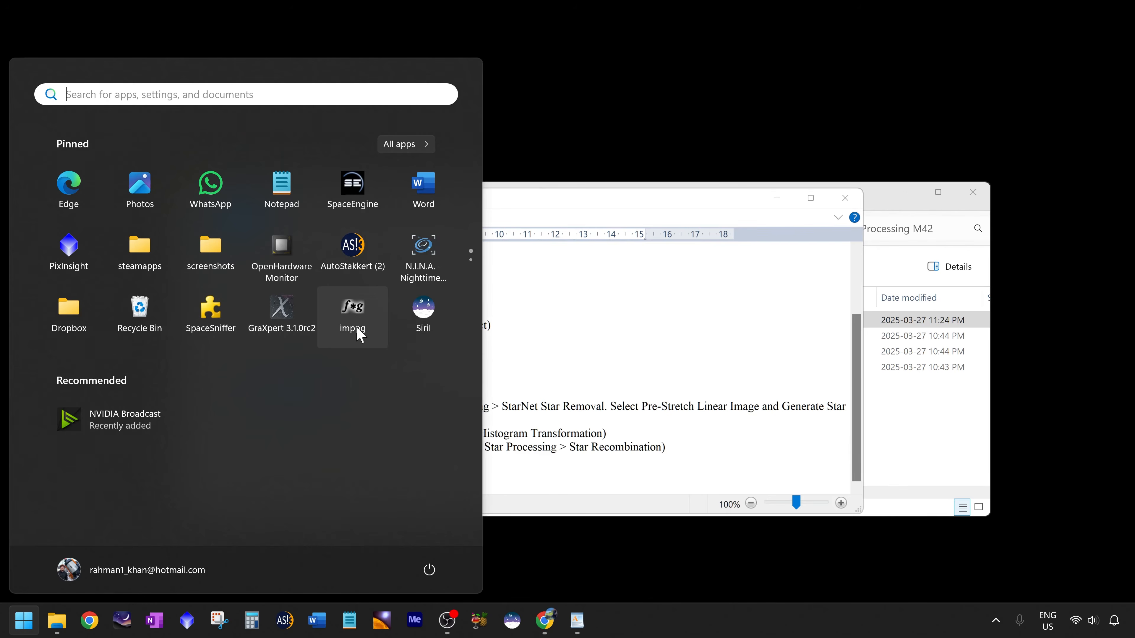
left_click(432, 316)
left_click(63, 634)
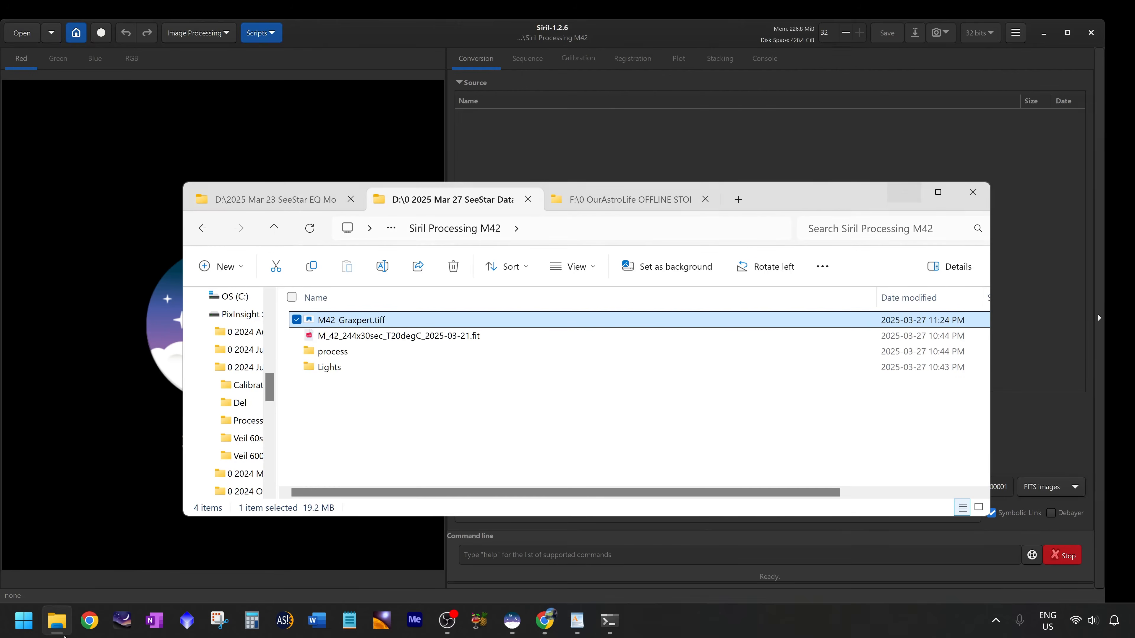
left_click_drag(803, 199, 984, 198)
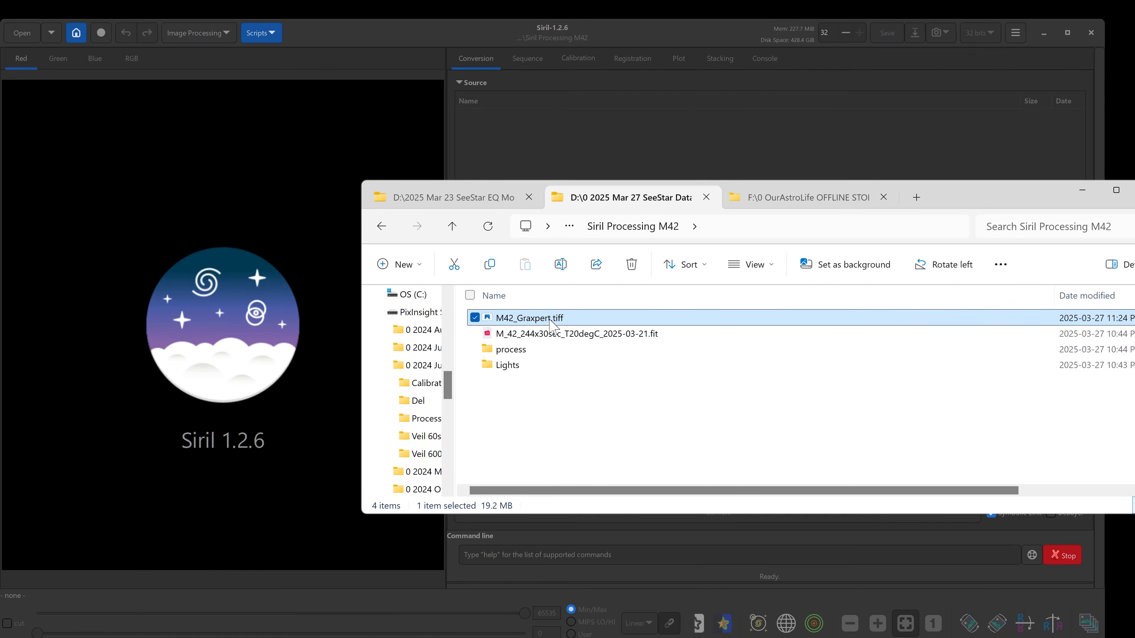
left_click(27, 34)
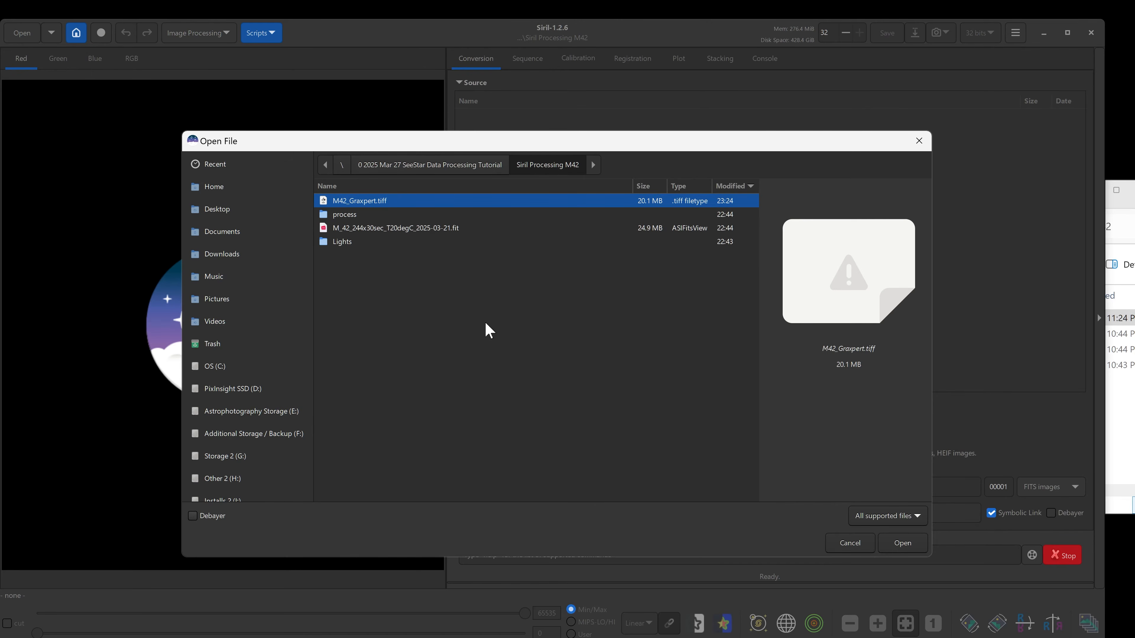
left_click(903, 542)
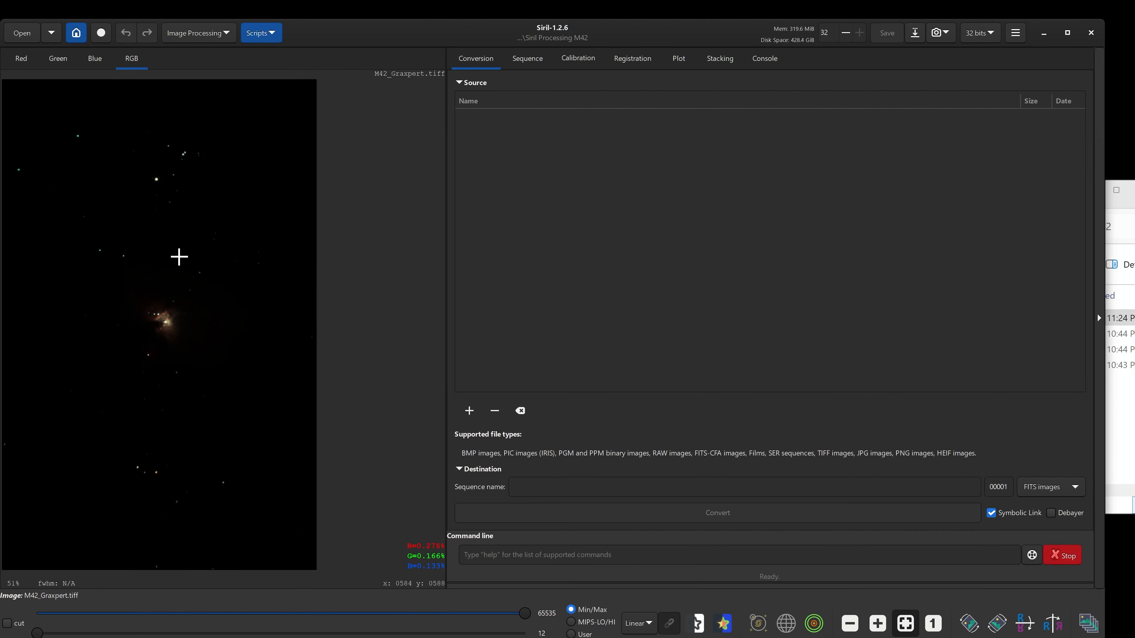
Maximize the Siril window.
mouse_move(375, 34)
left_mouse_down()
mouse_move(393, 20)
mouse_move(379, 17)
left_mouse_up()
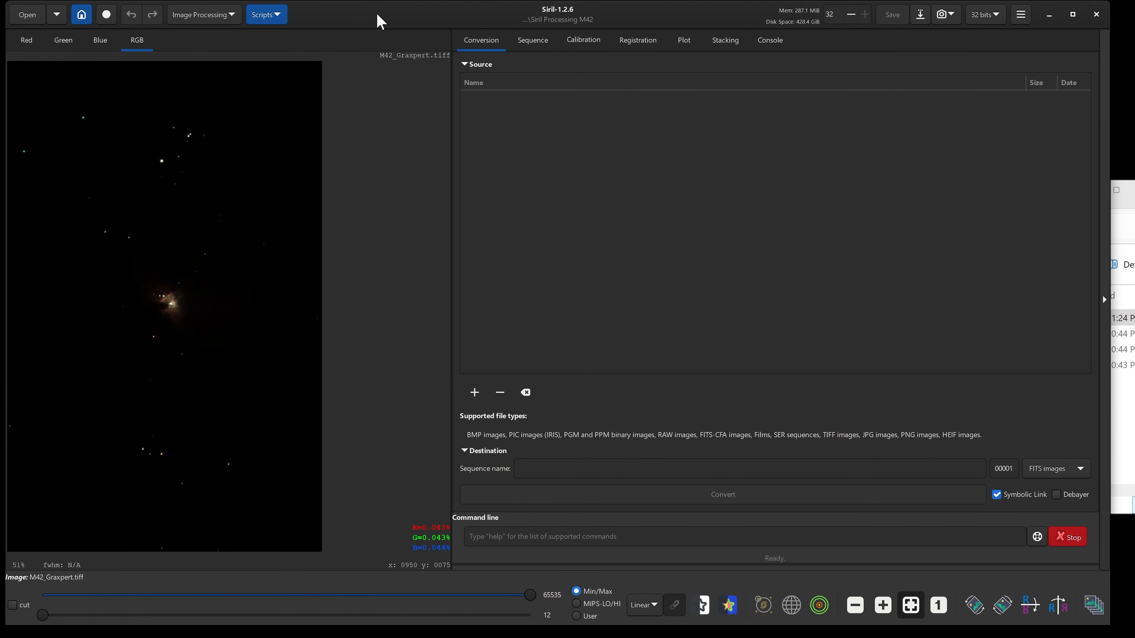
left_click(1072, 14)
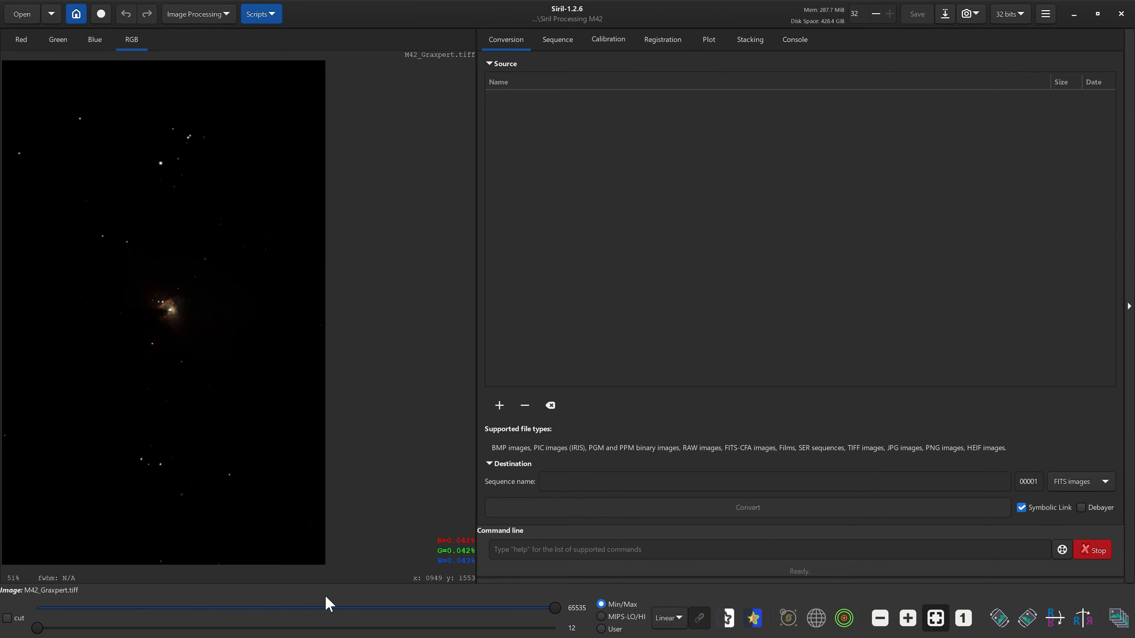
left_click(1097, 14)
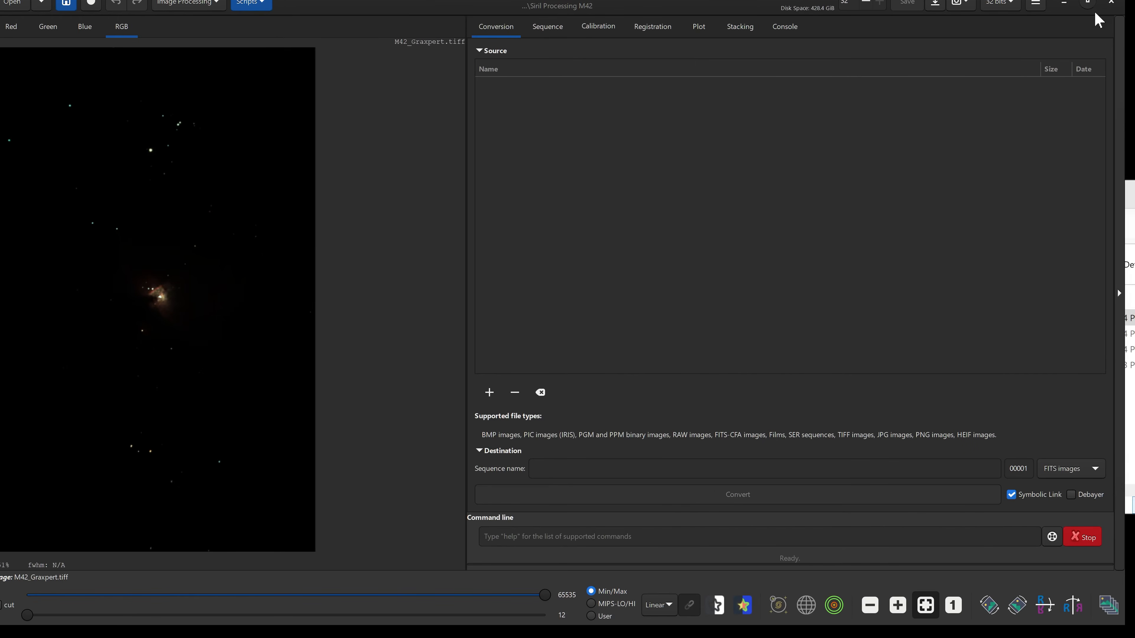
left_click_drag(434, 19, 432, 19)
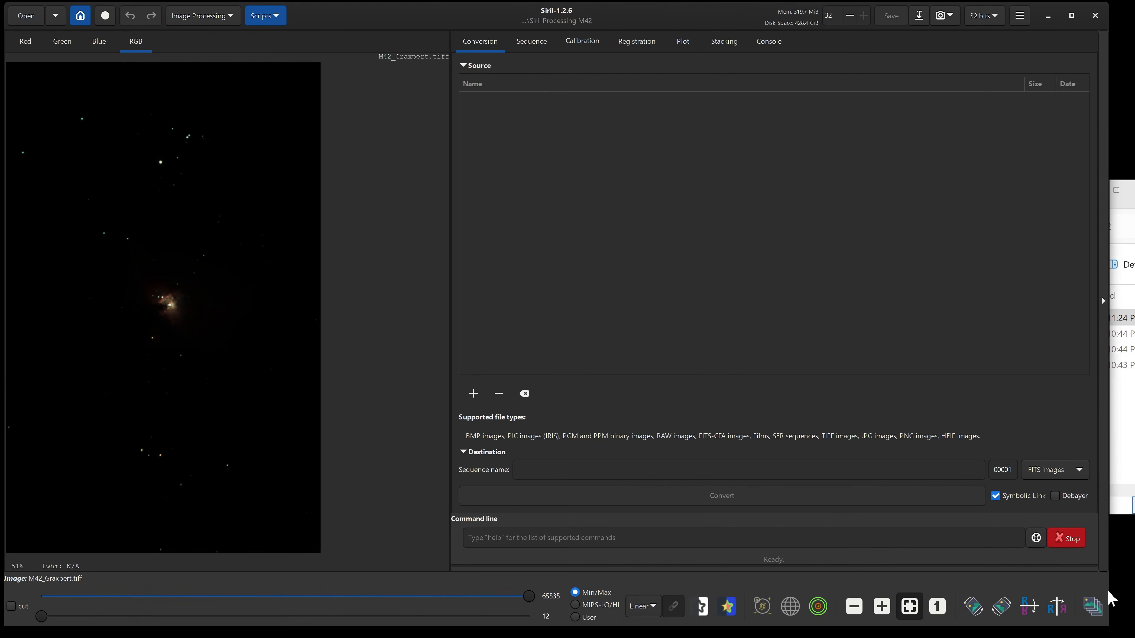
left_click_drag(1110, 593, 1124, 601)
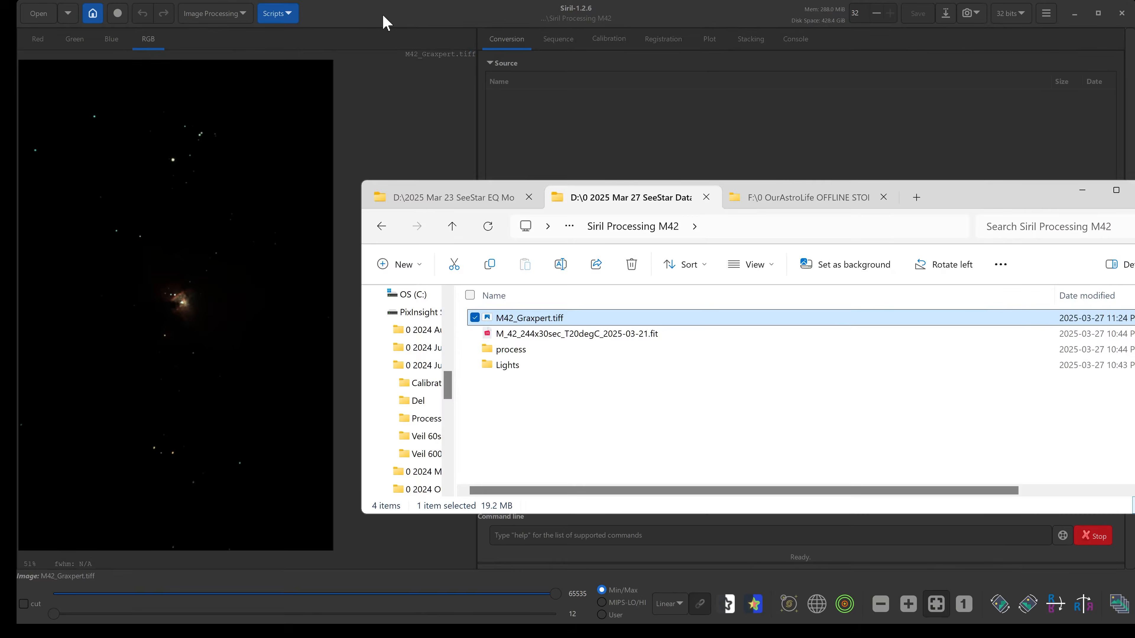
left_click(383, 16)
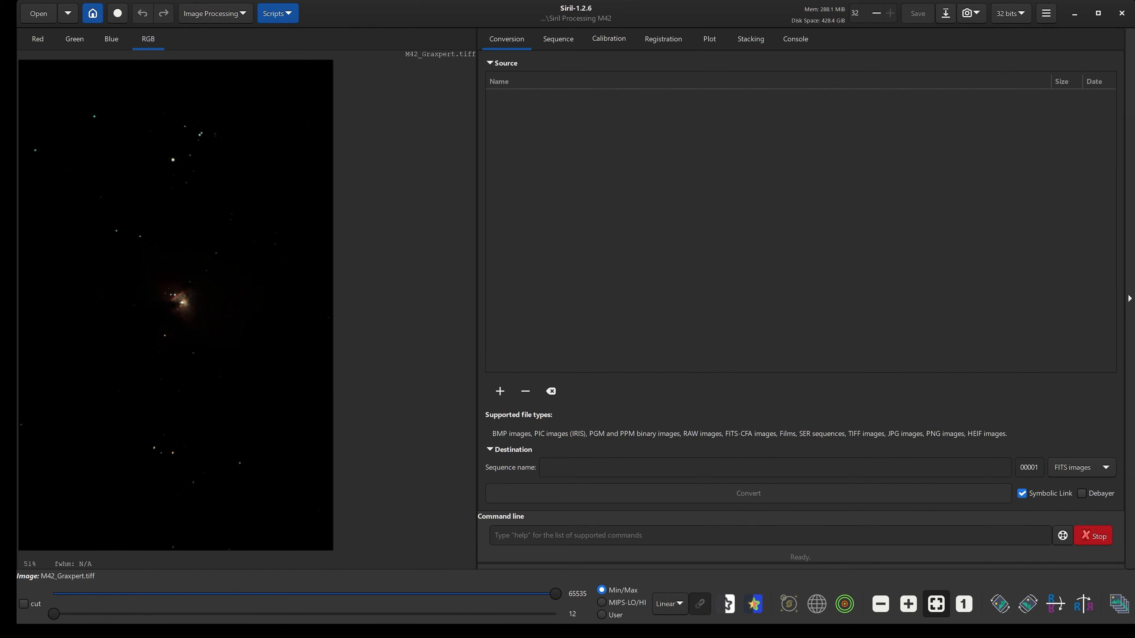
Set the image preview to AutoStretch with High definition enabled.
left_click(677, 604)
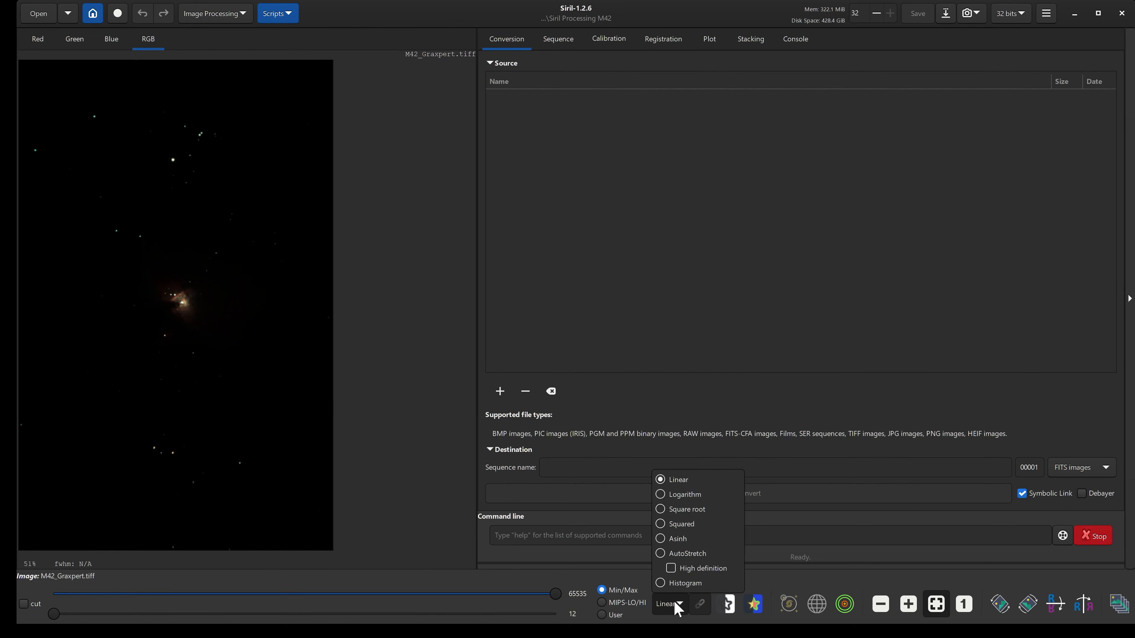
left_click(672, 569)
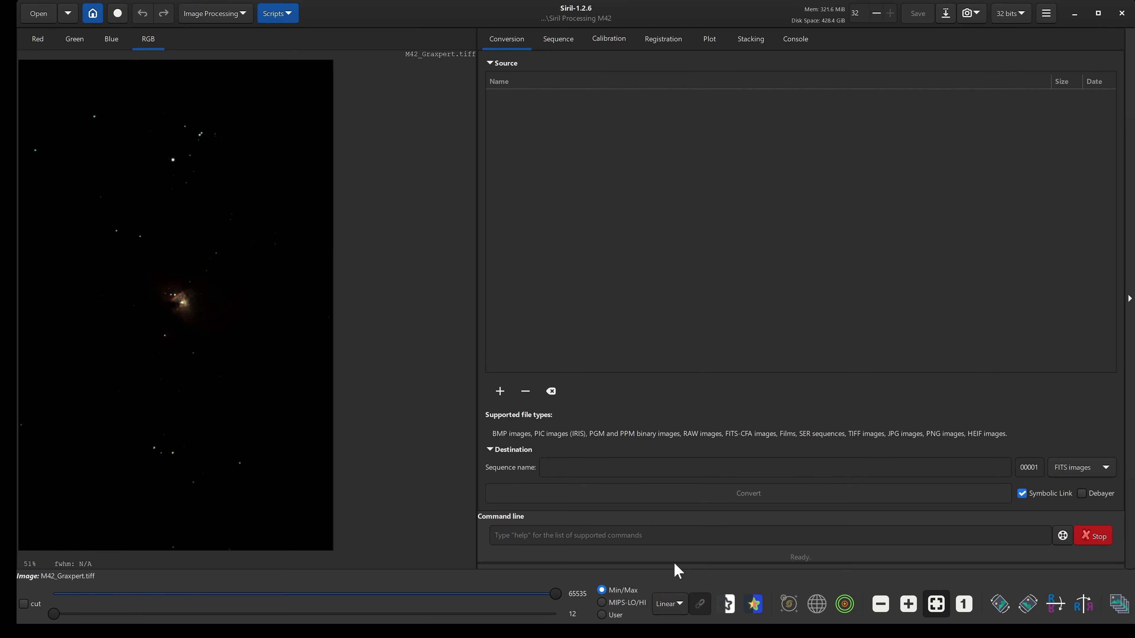
left_click(672, 608)
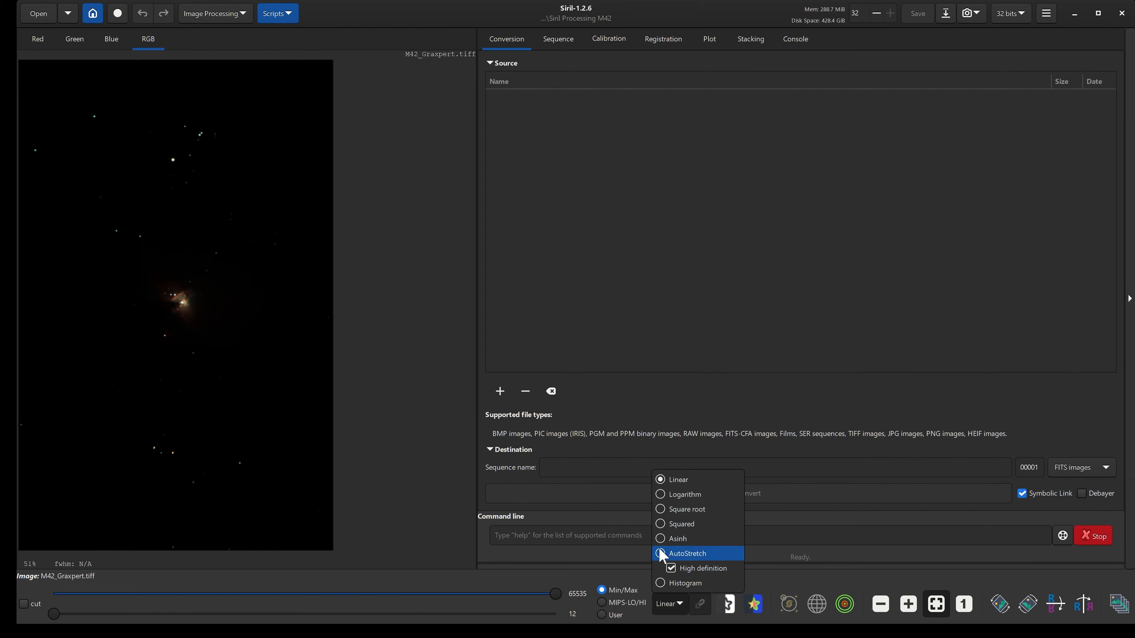
left_click(671, 553)
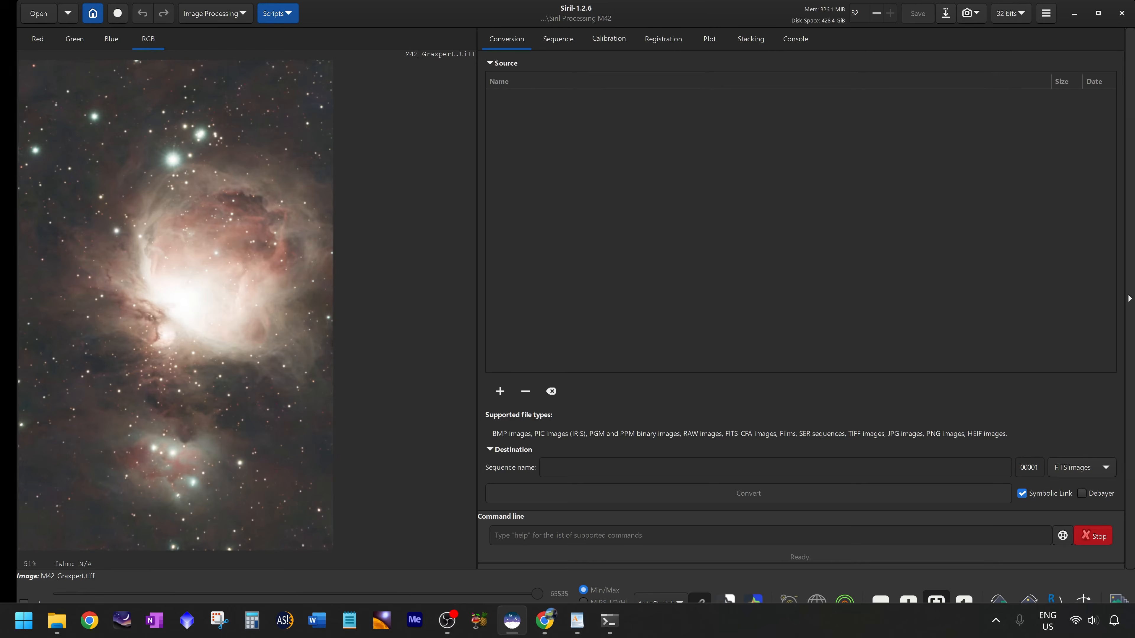
Read the plate solve and color calibration steps in the notes document.
left_click(575, 621)
left_click_drag(438, 185, 415, 190)
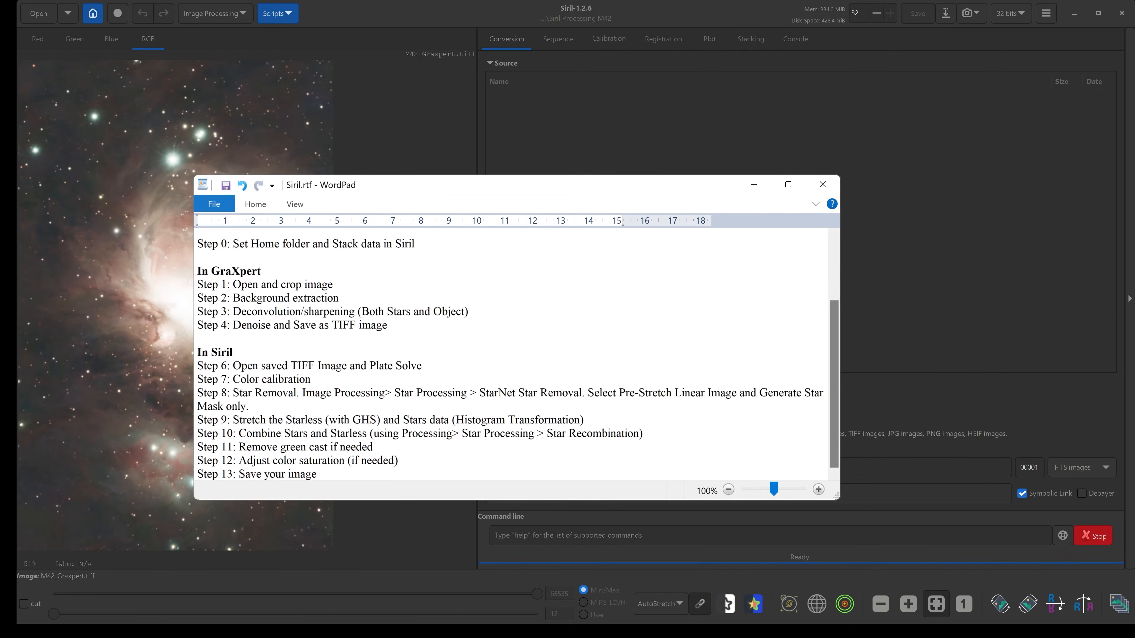
left_click_drag(370, 366, 422, 366)
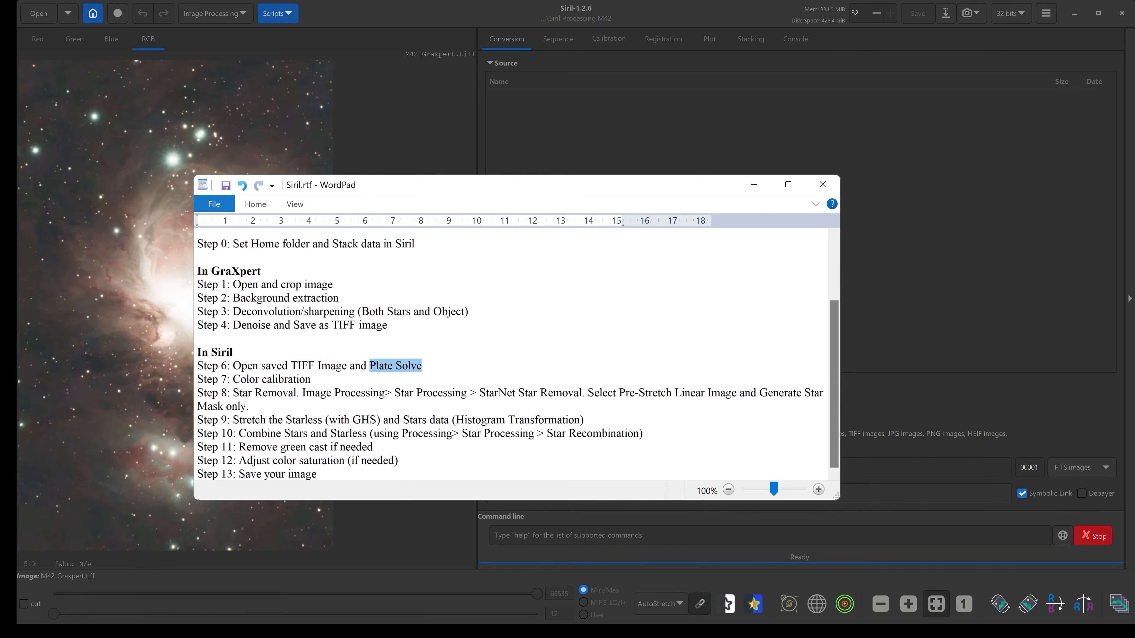
left_click_drag(310, 379, 198, 379)
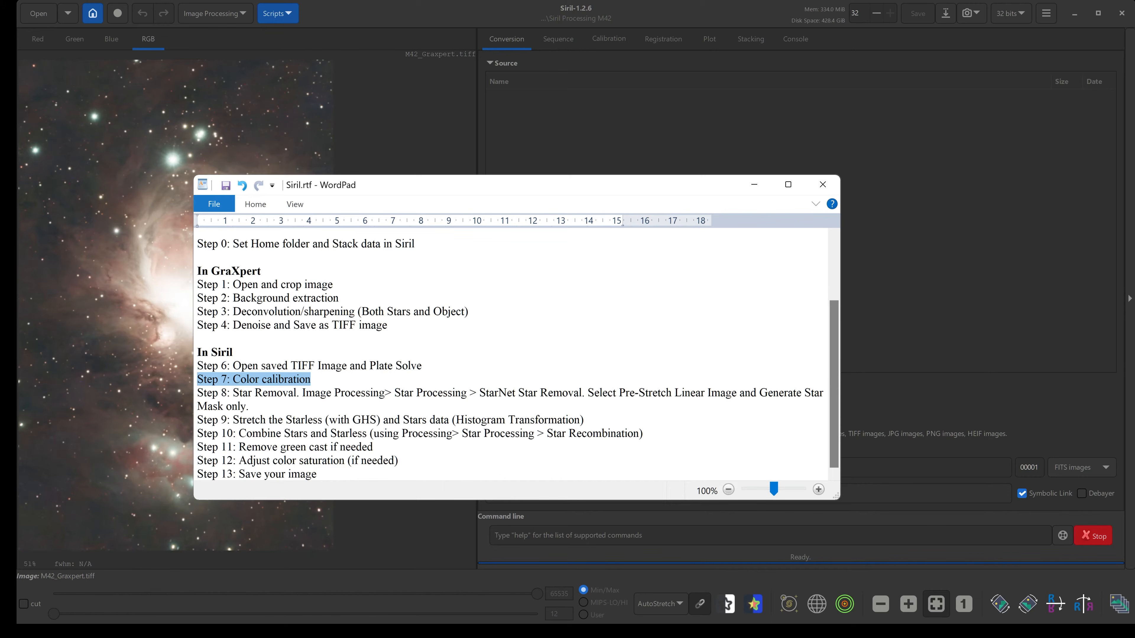
left_click(401, 365)
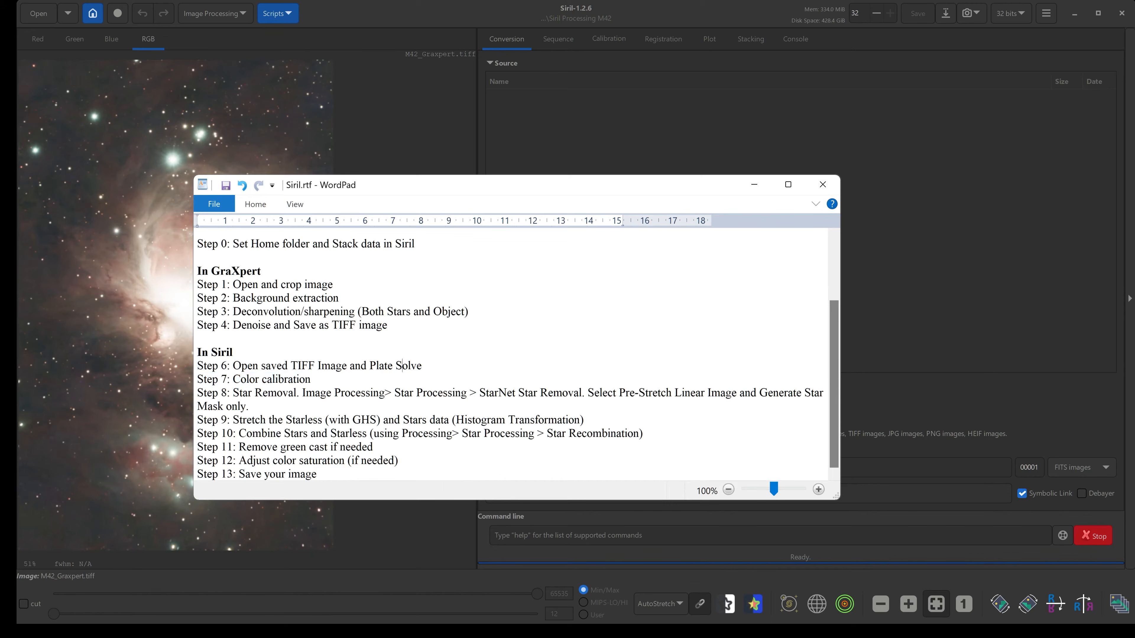
Run Photometric Color Calibration, finding the target m42 on SIMBAD, then close the dialog.
left_click(208, 22)
left_click(209, 22)
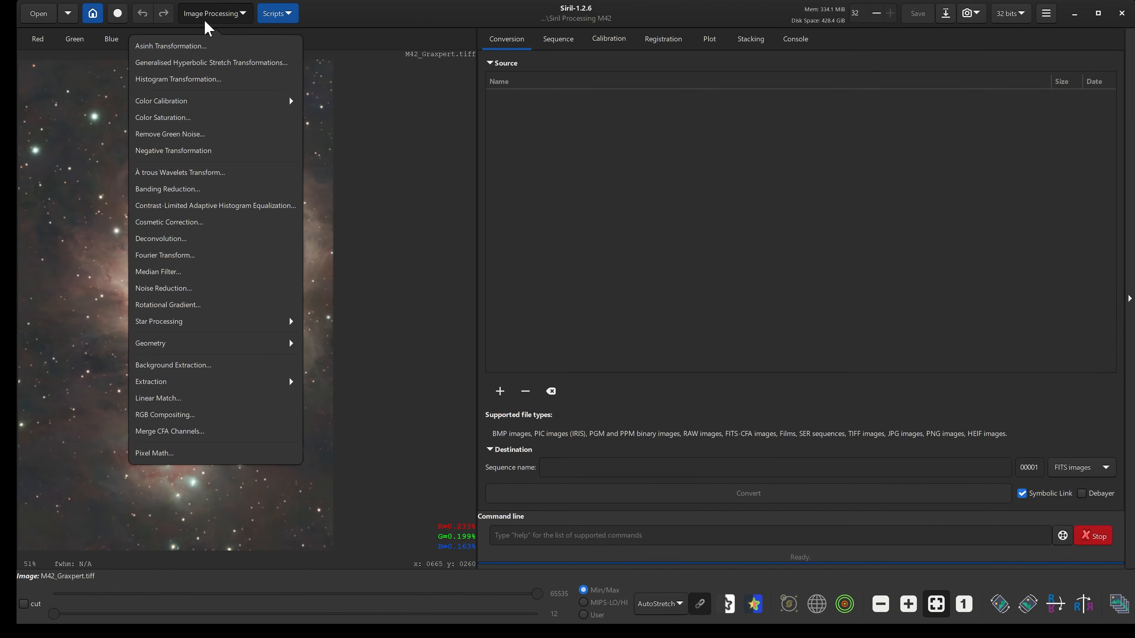
left_click(201, 102)
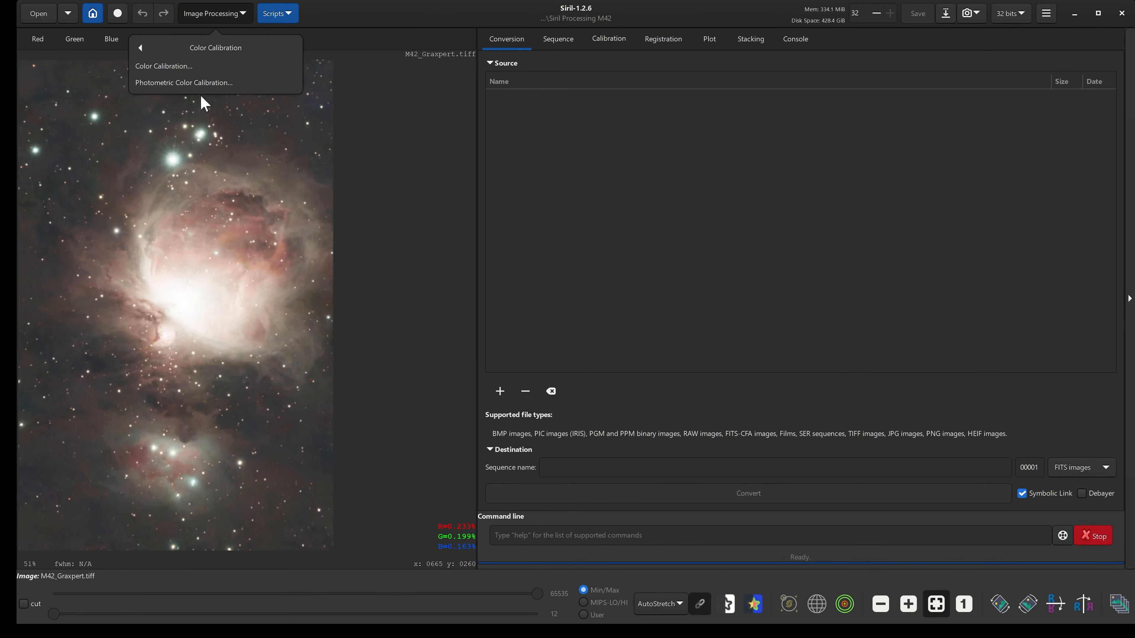
left_click(217, 81)
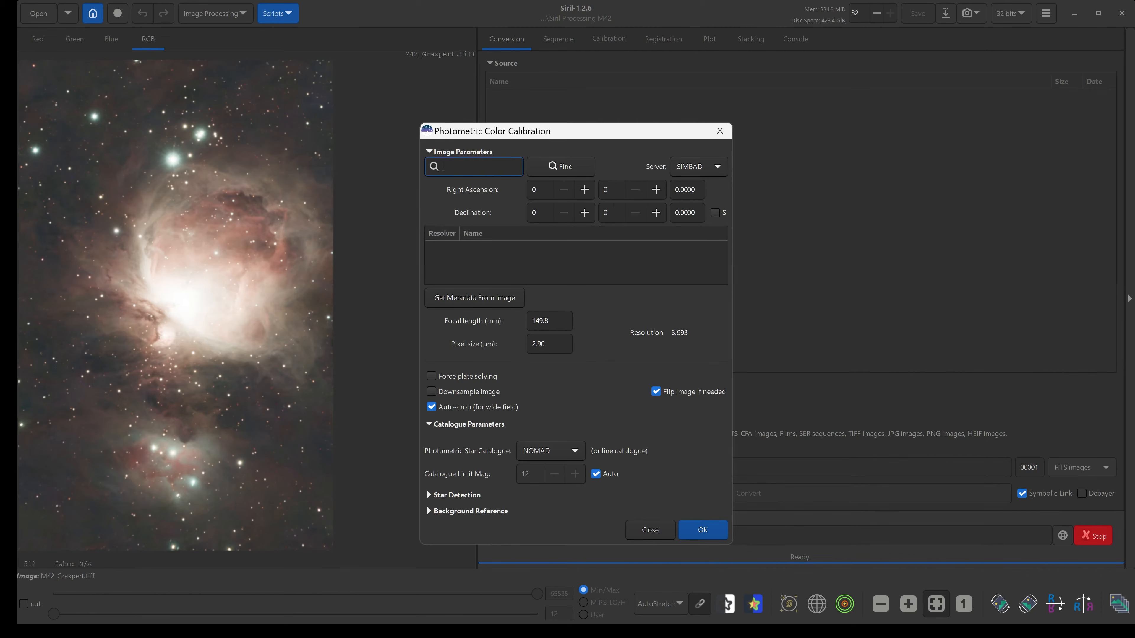
type("m42")
left_click(589, 168)
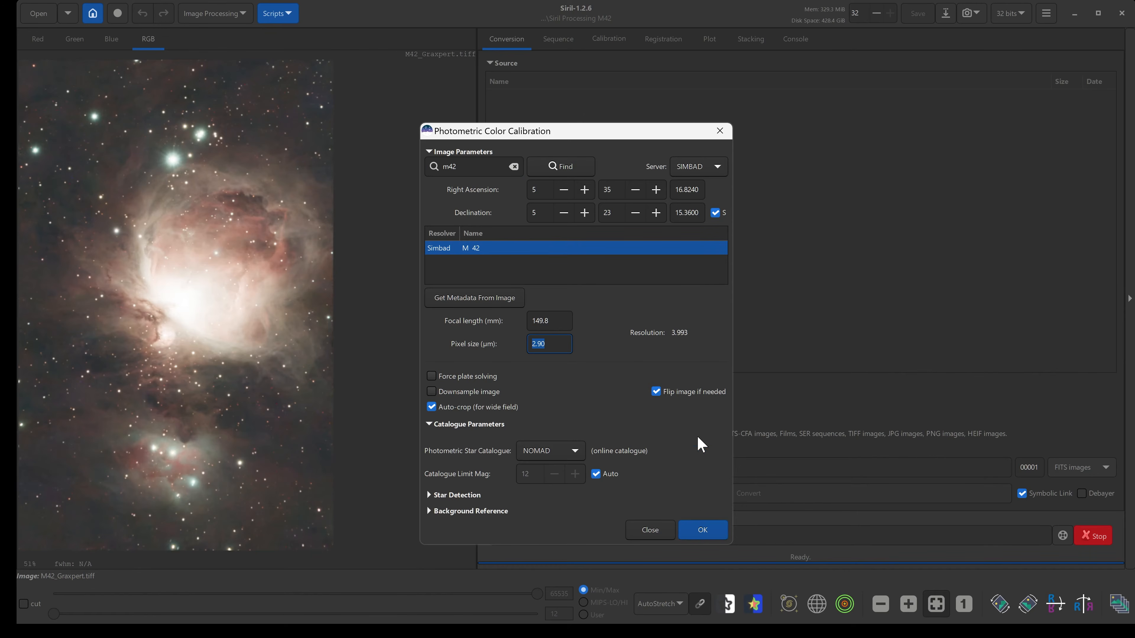
left_click(703, 530)
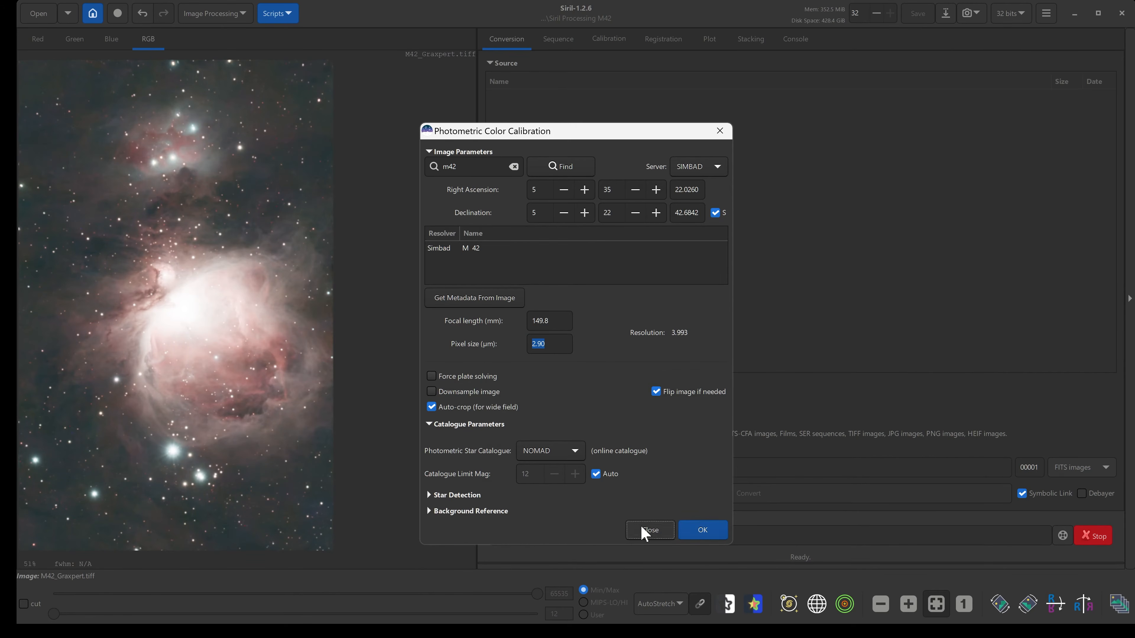
left_click(644, 531)
Read the star removal step in the notes document.
left_click(648, 626)
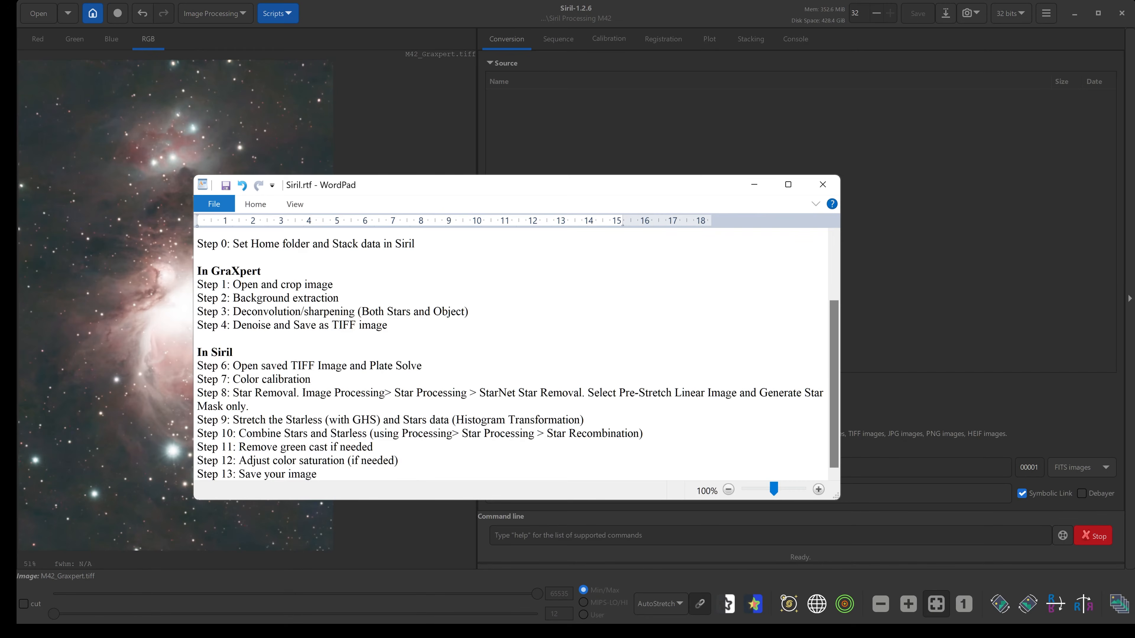
left_click_drag(233, 392, 561, 394)
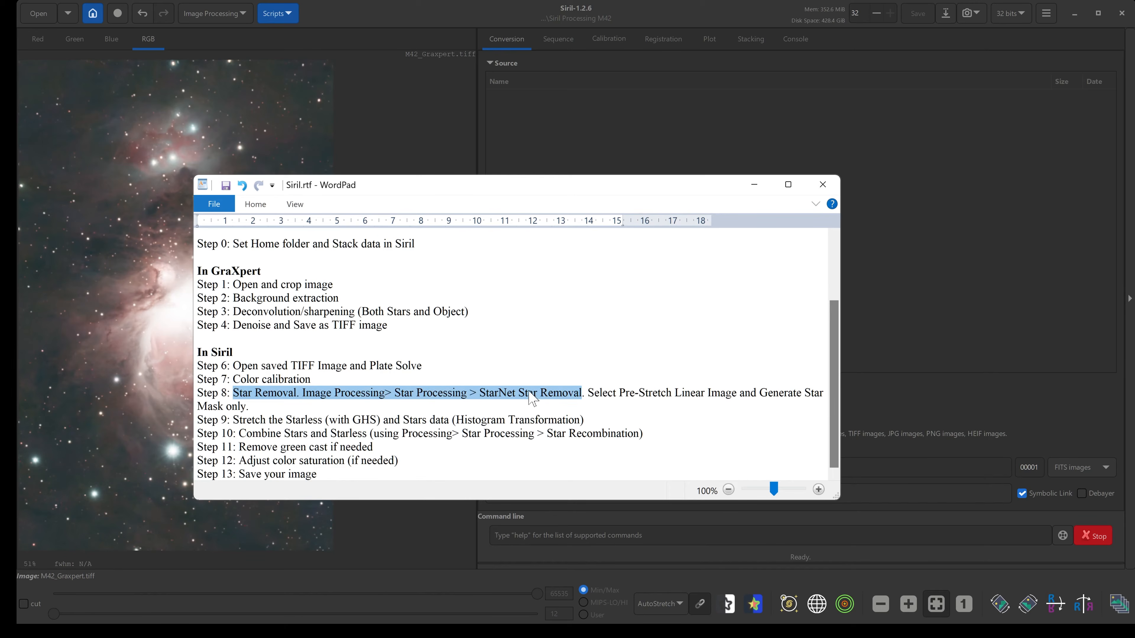
left_click(249, 406)
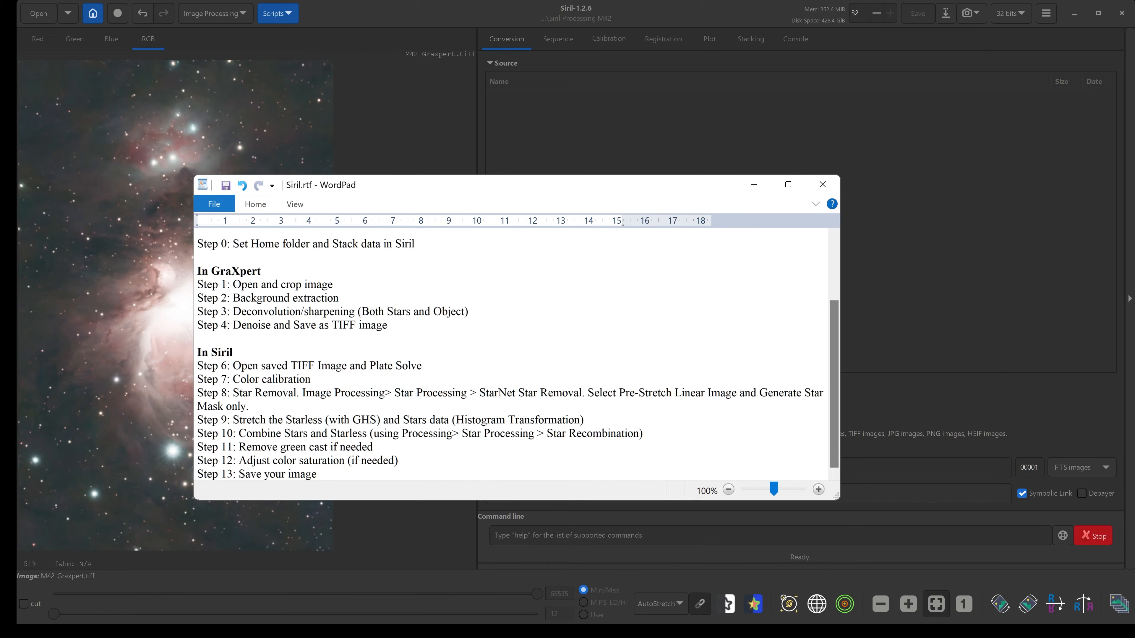
Run StarNet Star Removal with Pre-stretch linear image and Generate star mask enabled.
left_click(223, 13)
left_click(224, 13)
left_click(223, 13)
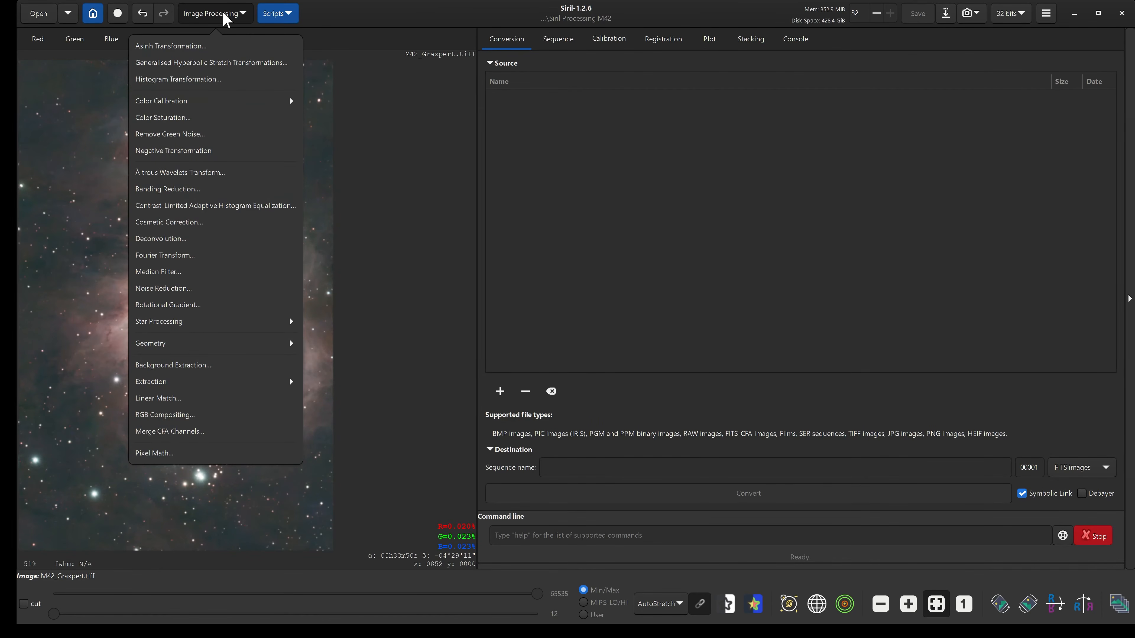
left_click(245, 322)
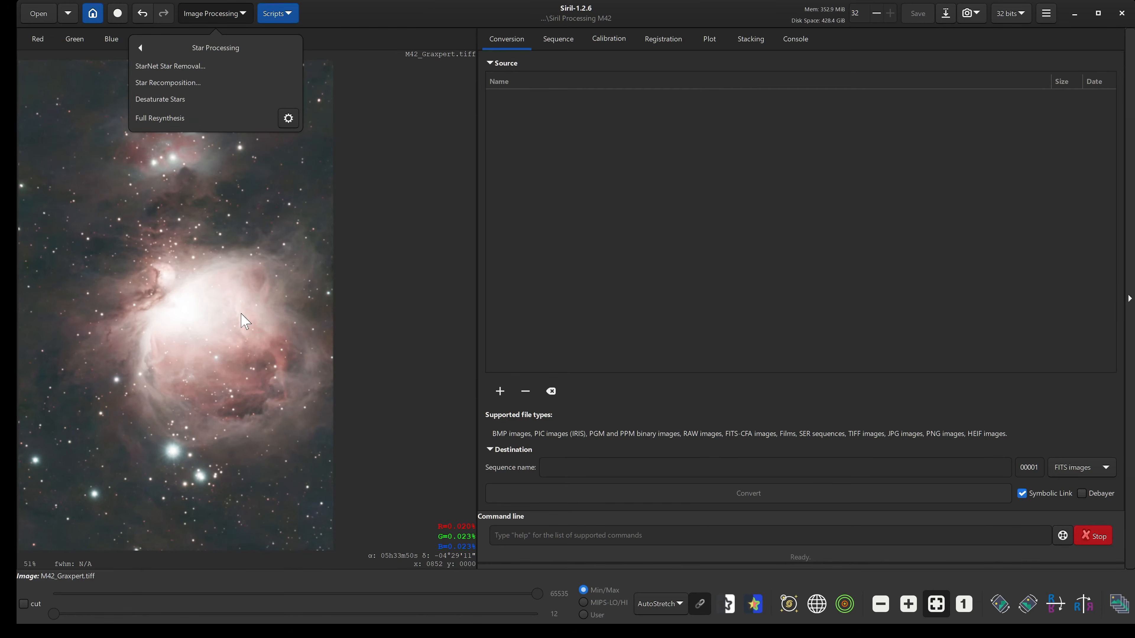
left_click(203, 71)
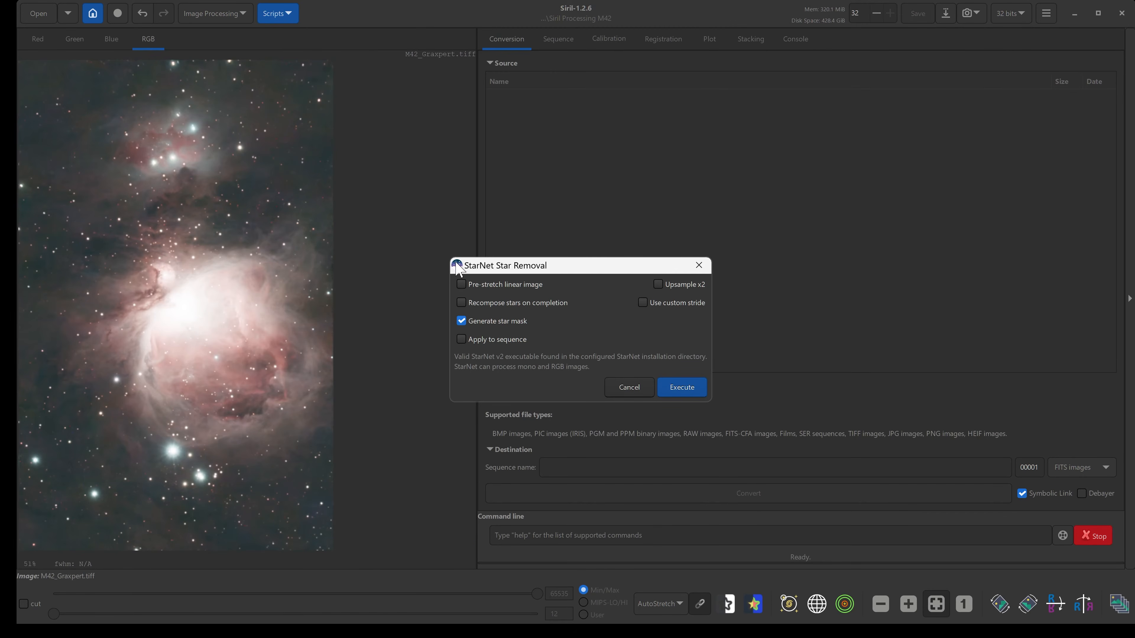
left_click(461, 285)
mouse_move(513, 324)
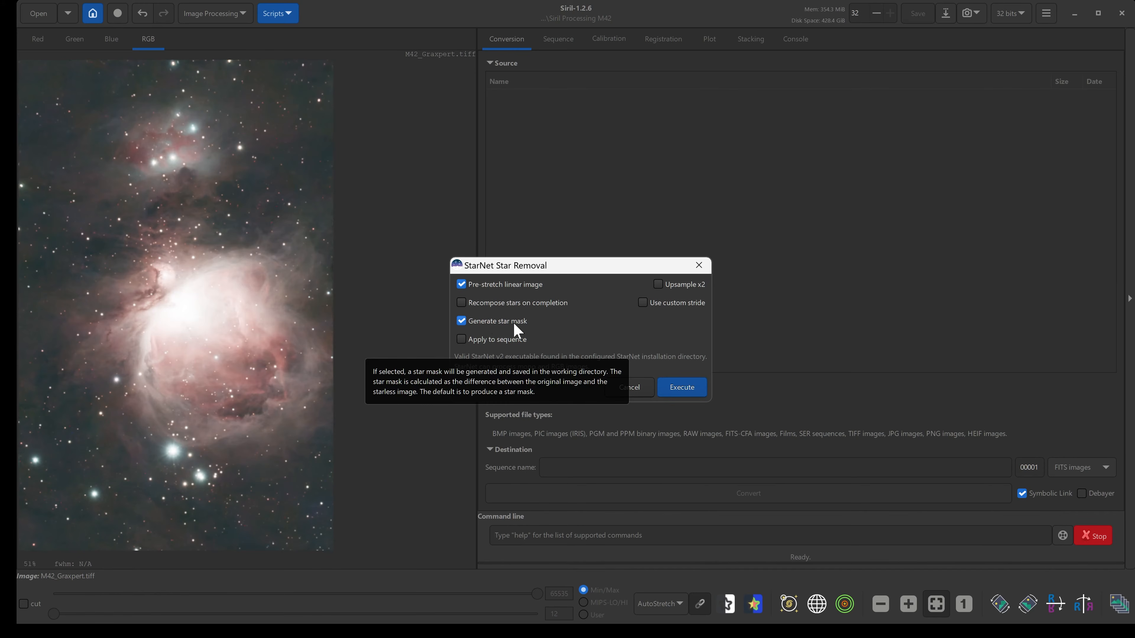
left_click(676, 393)
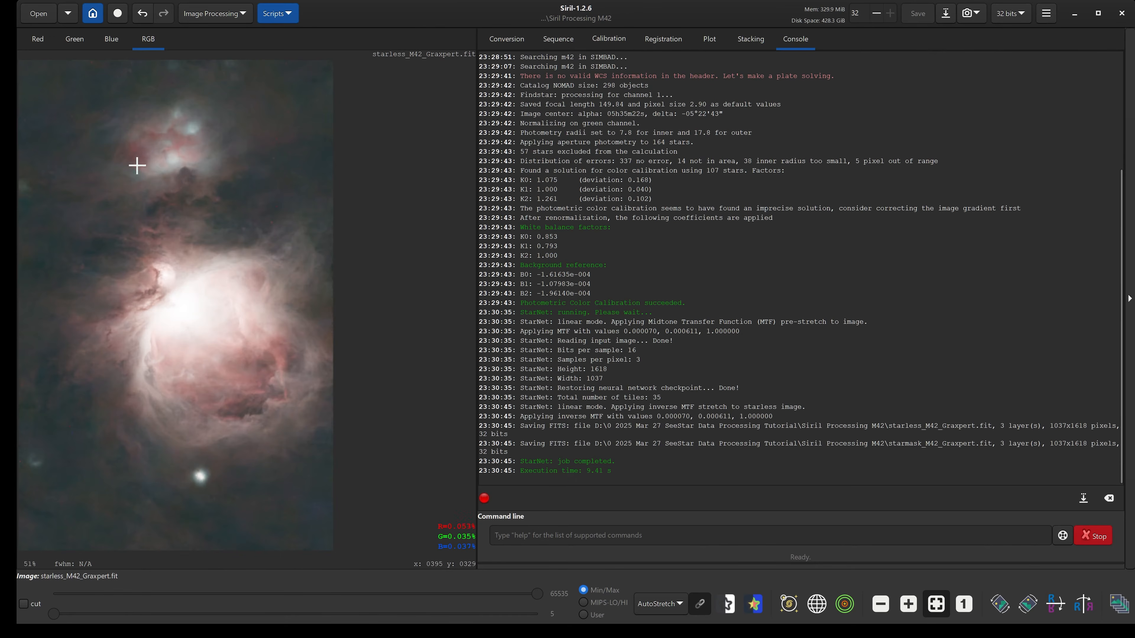
Open starless_M42_Graxpert.fit in Siril by bringing it over from the processing folder.
mouse_move(743, 636)
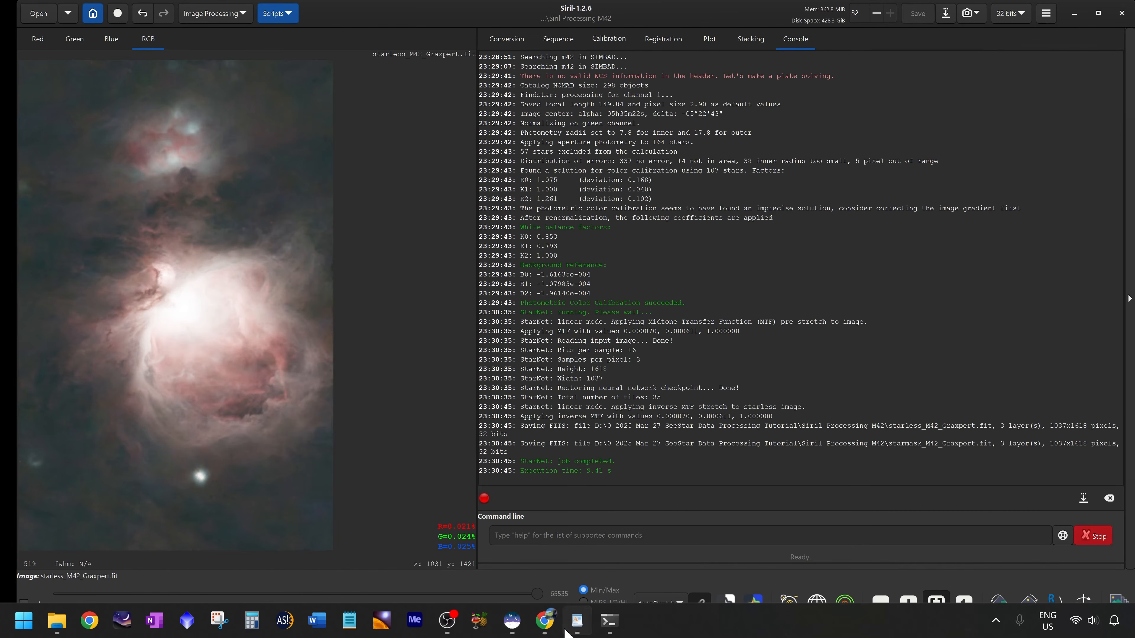
left_click(577, 620)
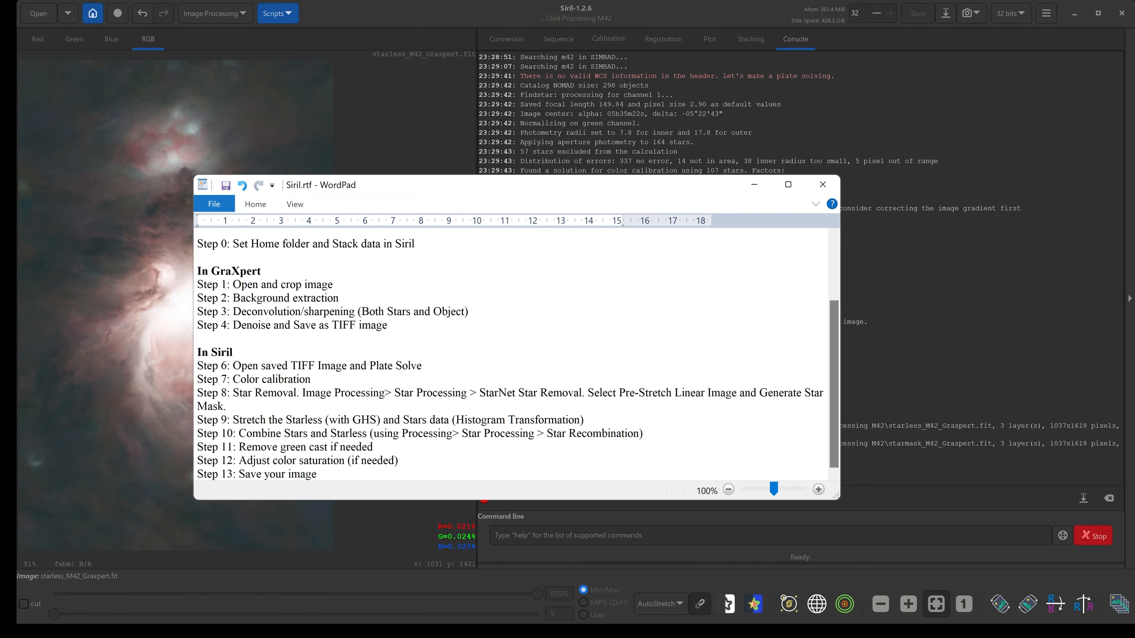
mouse_move(172, 636)
left_click(61, 621)
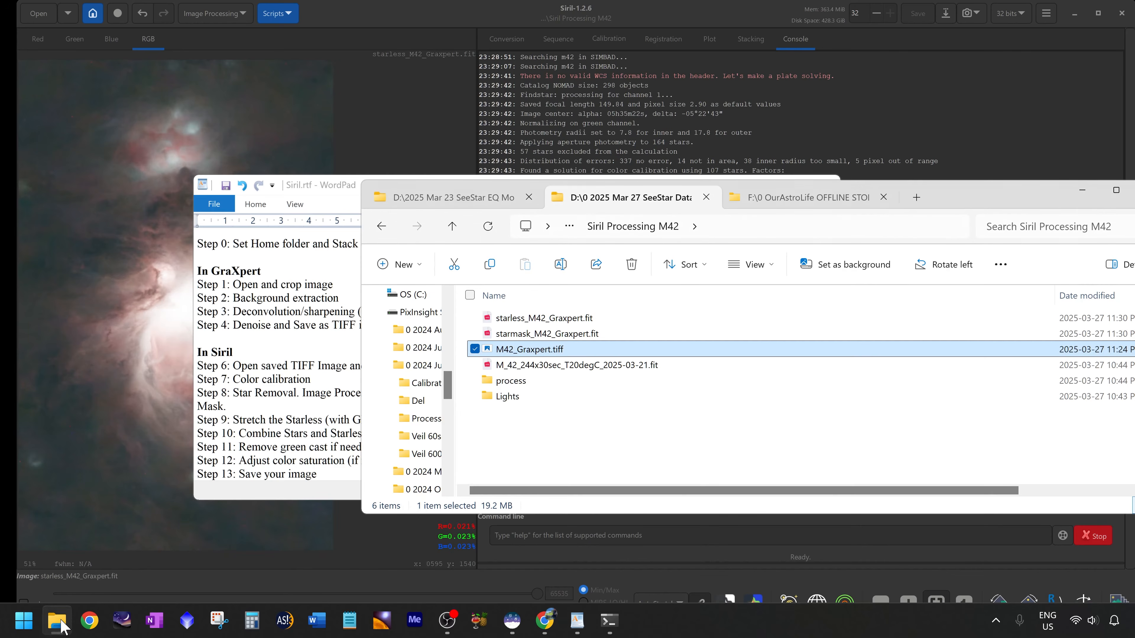
left_click_drag(963, 206, 731, 167)
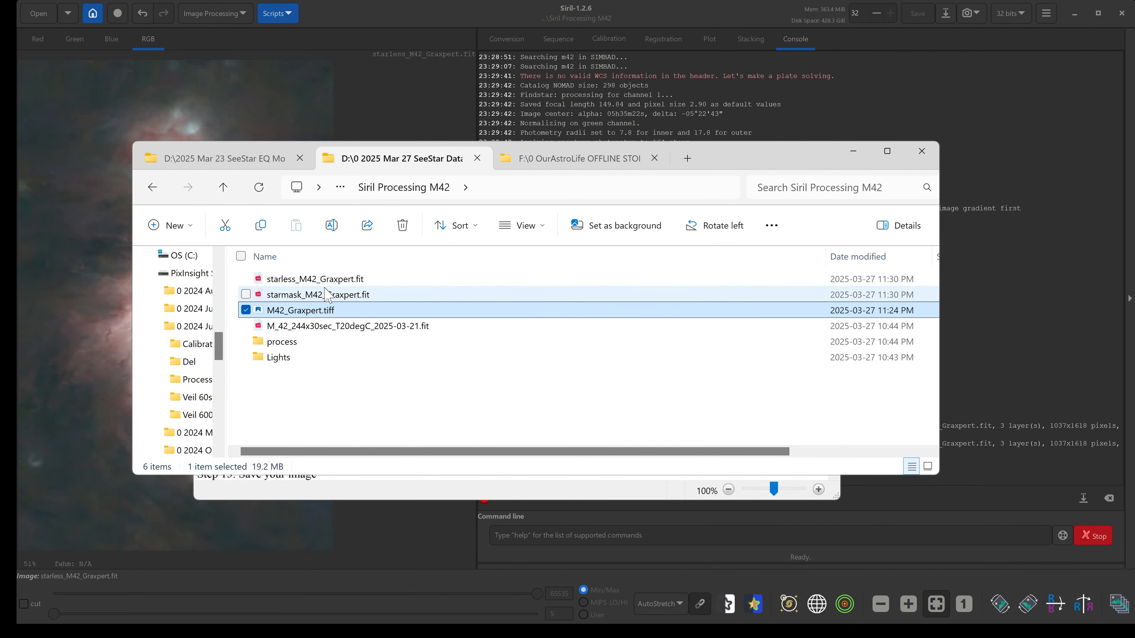
left_click(317, 282)
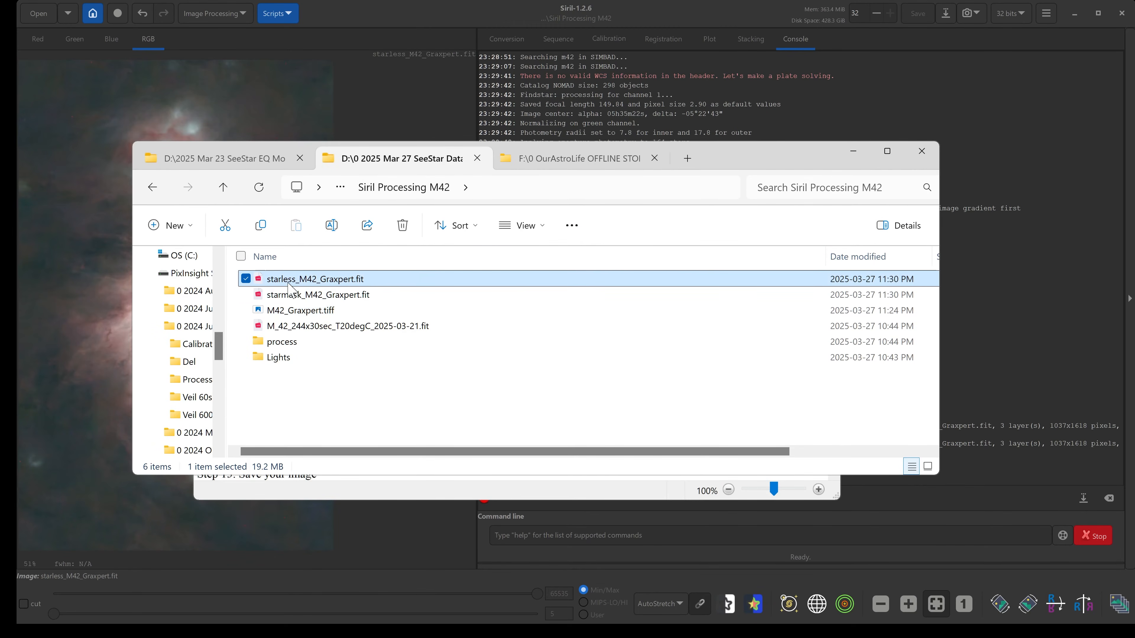
left_click(322, 295)
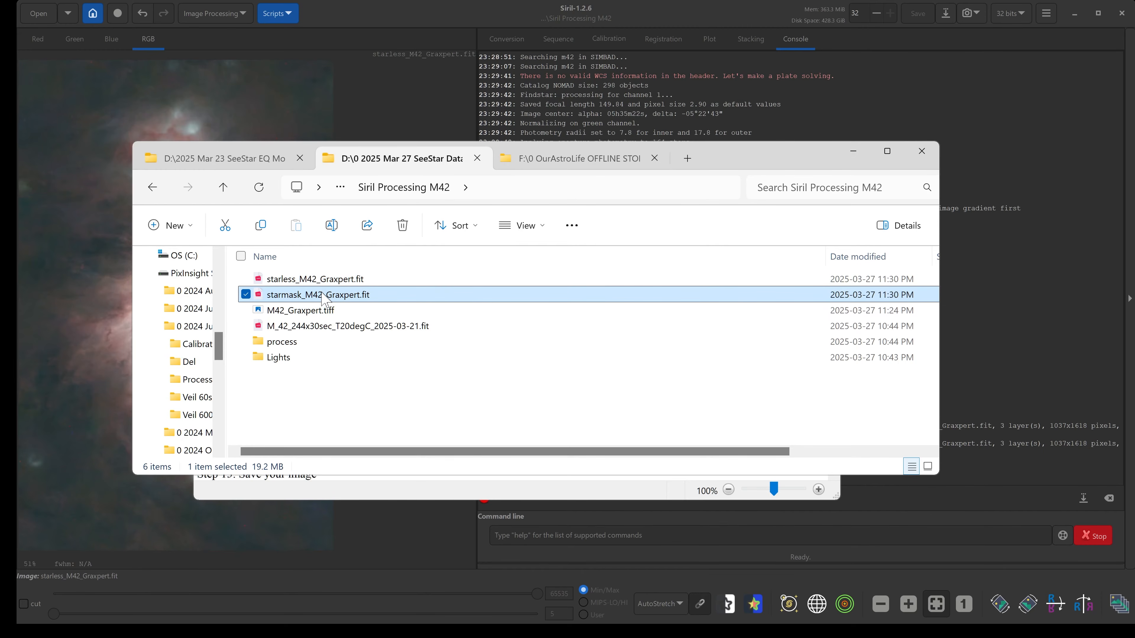
left_click_drag(758, 159, 933, 176)
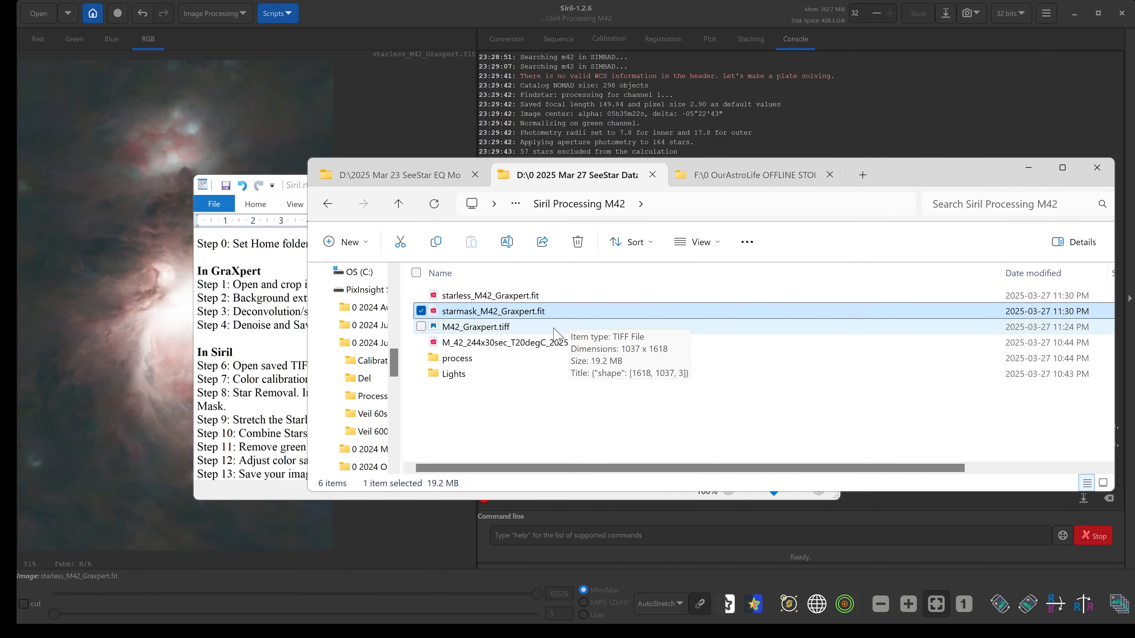
left_click(491, 298)
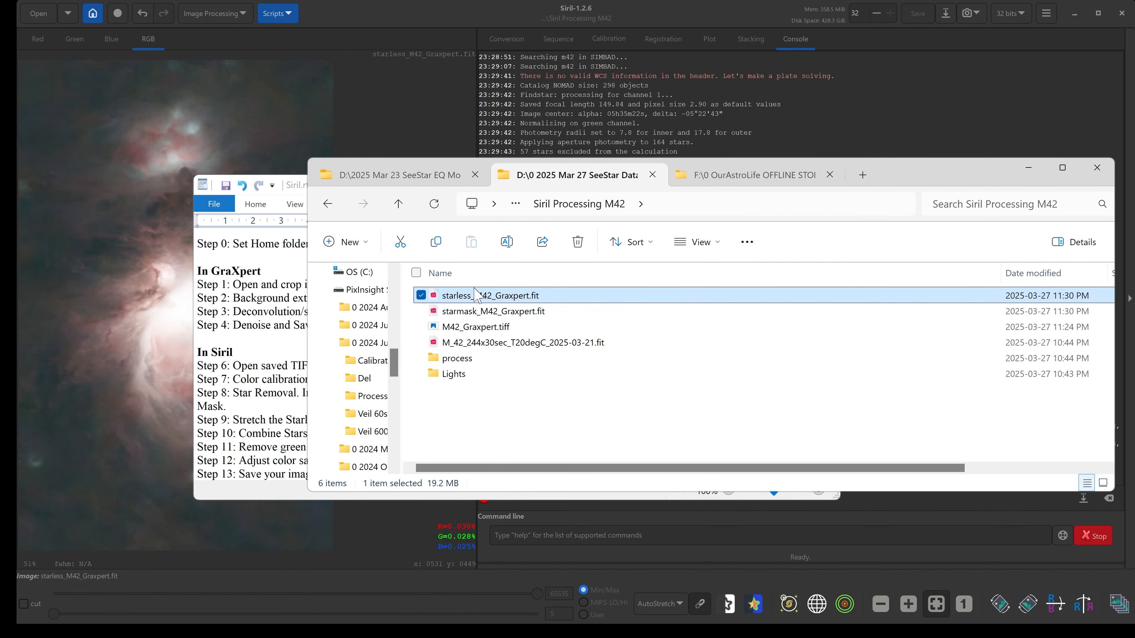
left_click_drag(492, 298, 273, 321)
left_click(639, 356)
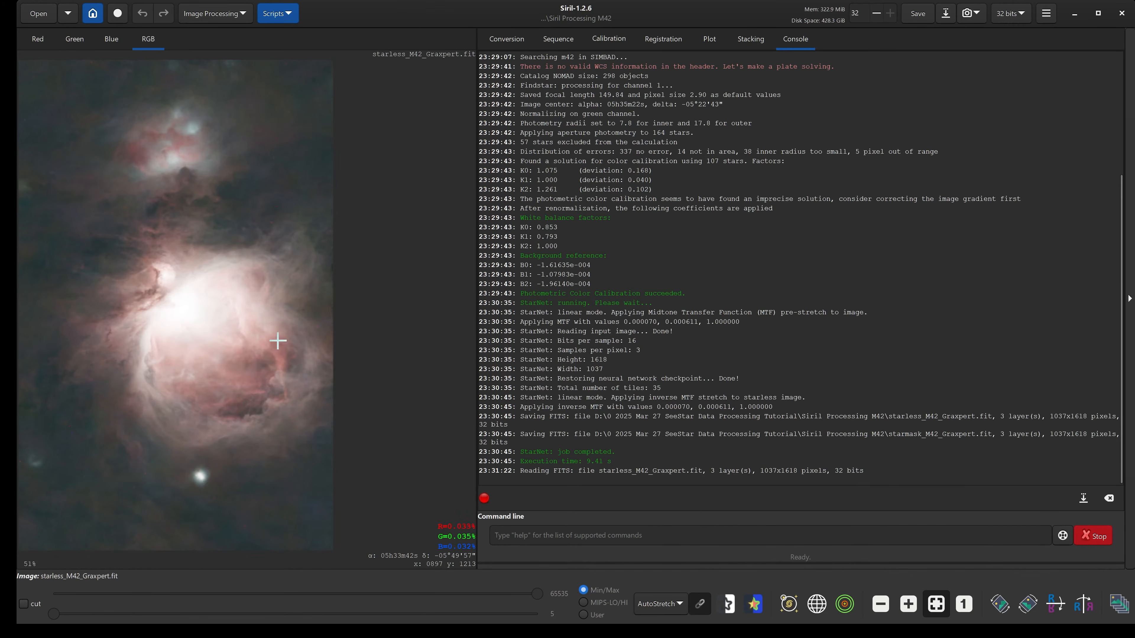
Read the stretching step in the notes document.
mouse_move(607, 608)
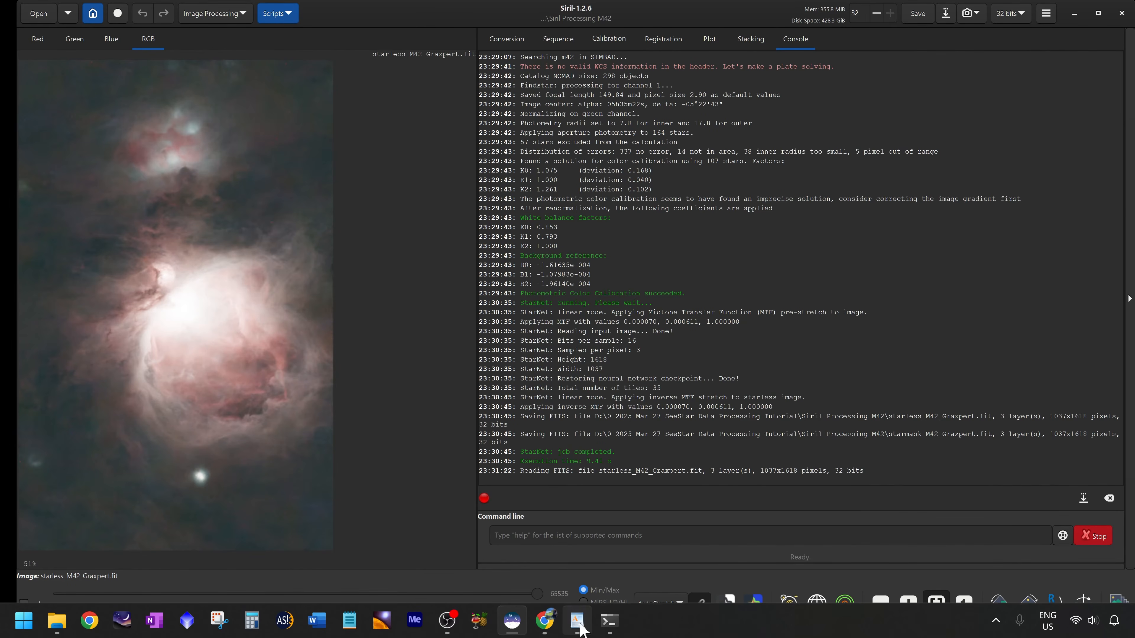
left_click(577, 620)
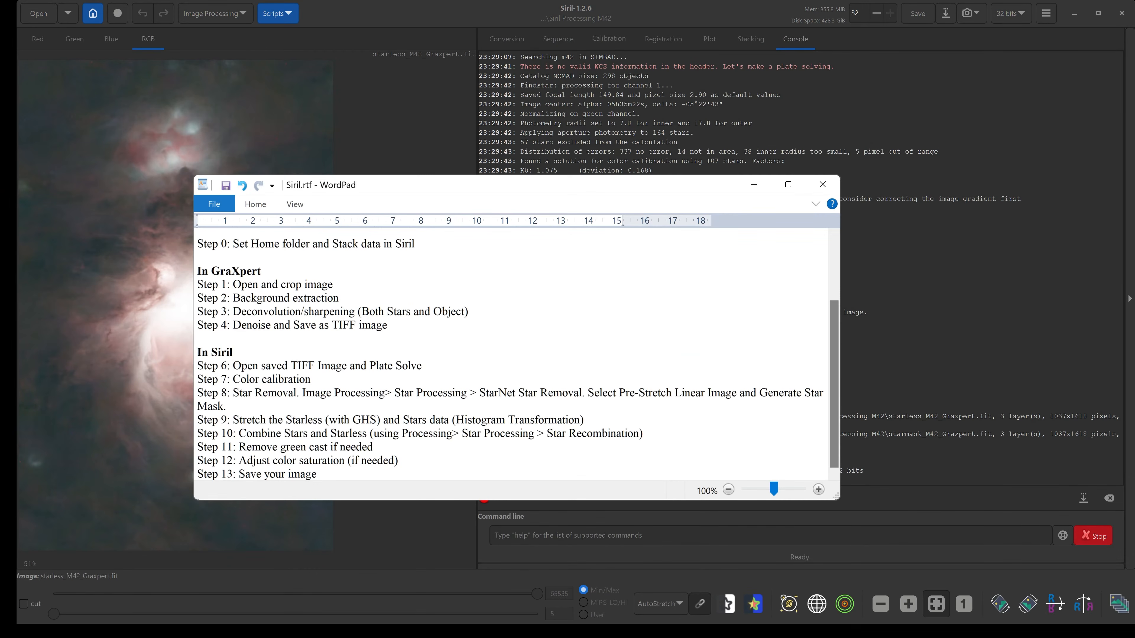
left_click_drag(329, 421, 377, 420)
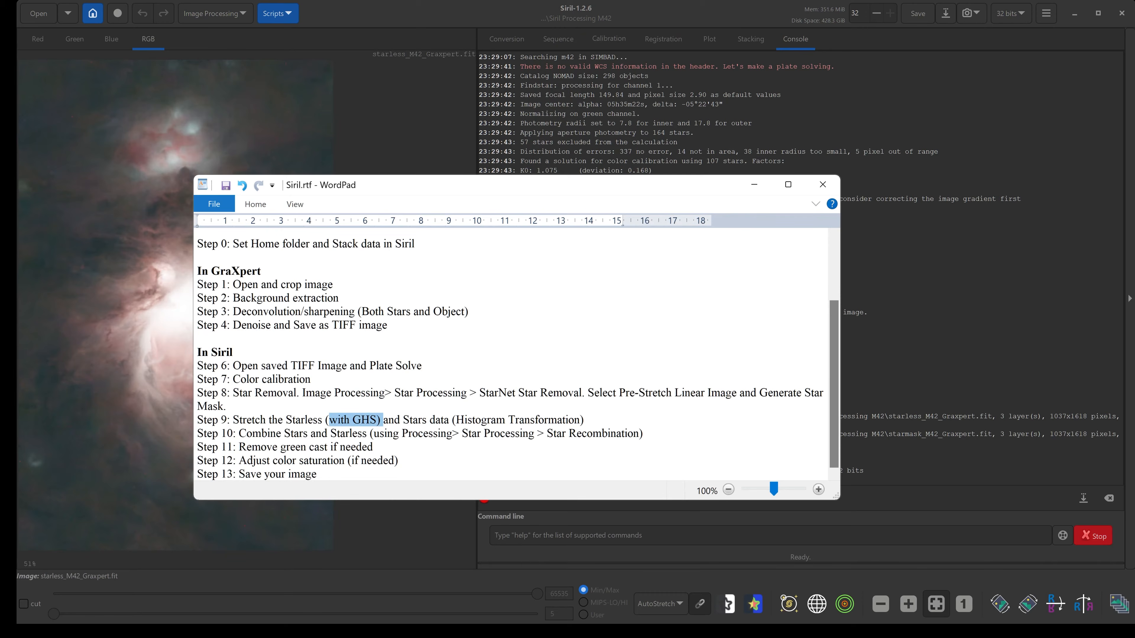
left_click_drag(457, 420, 580, 421)
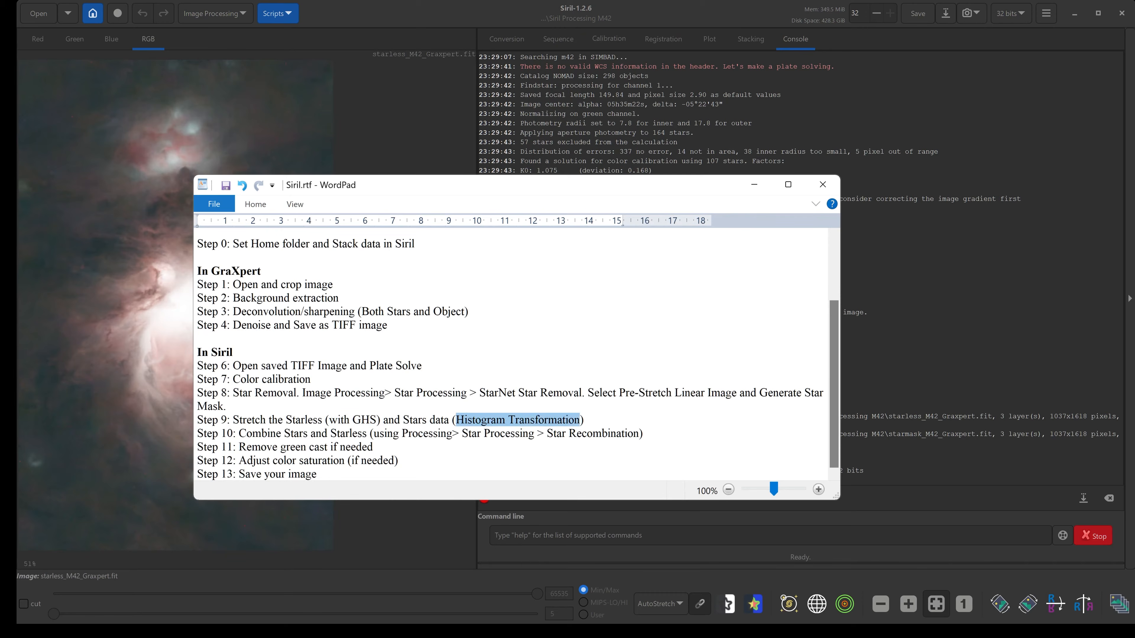
left_click_drag(376, 420, 239, 420)
Open the Generalised Hyperbolic Stretch Transformations dialog for the starless image.
left_click(334, 24)
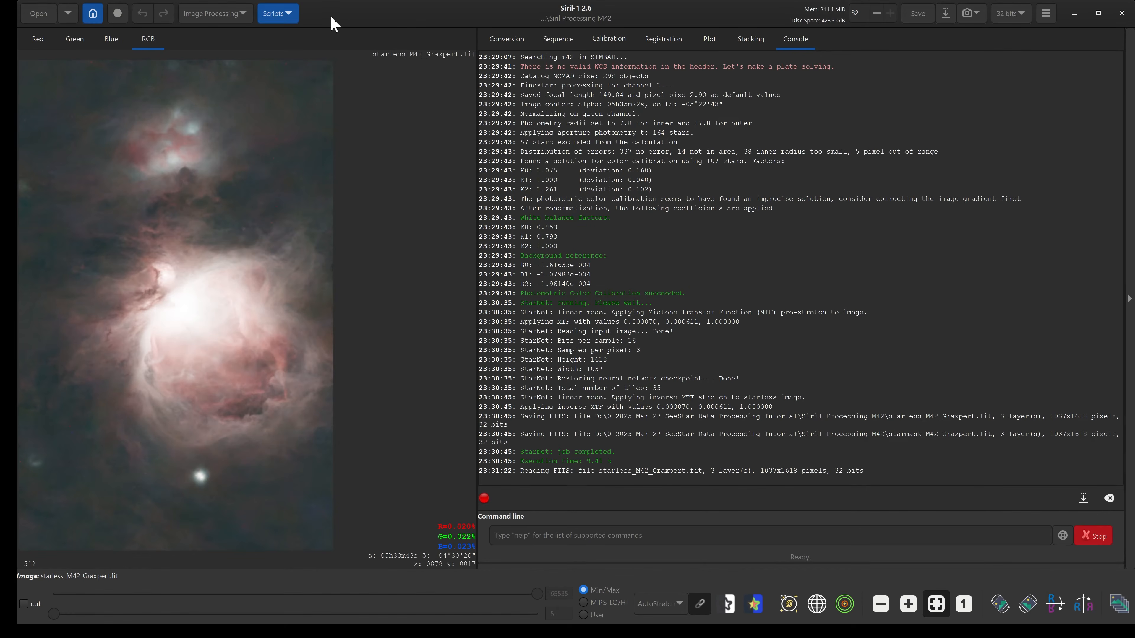
left_click(191, 19)
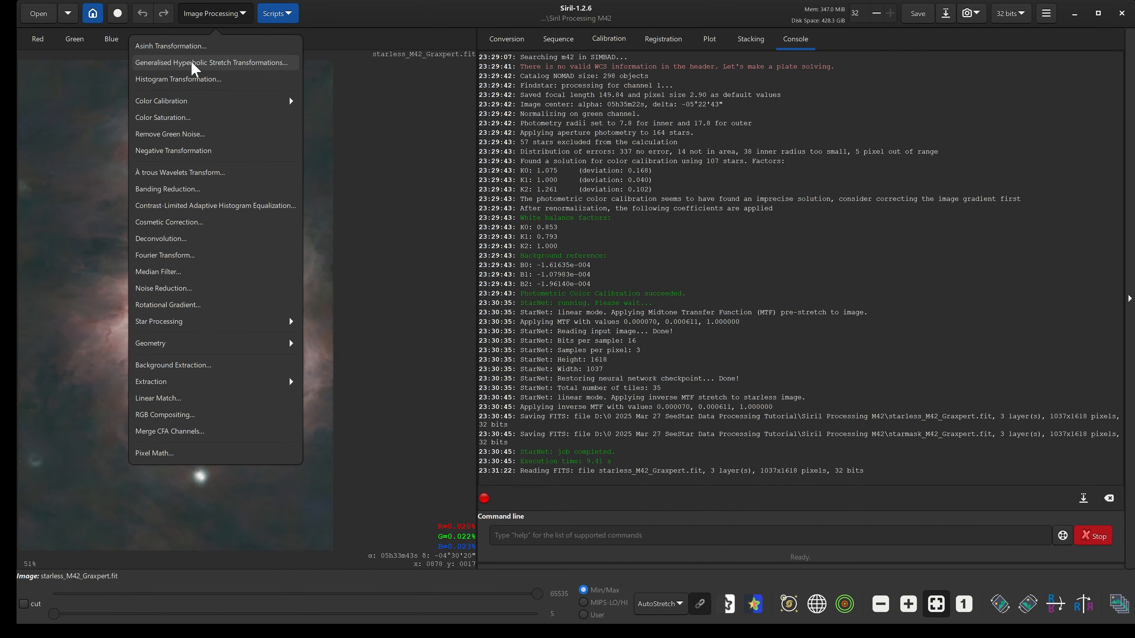
left_click(244, 66)
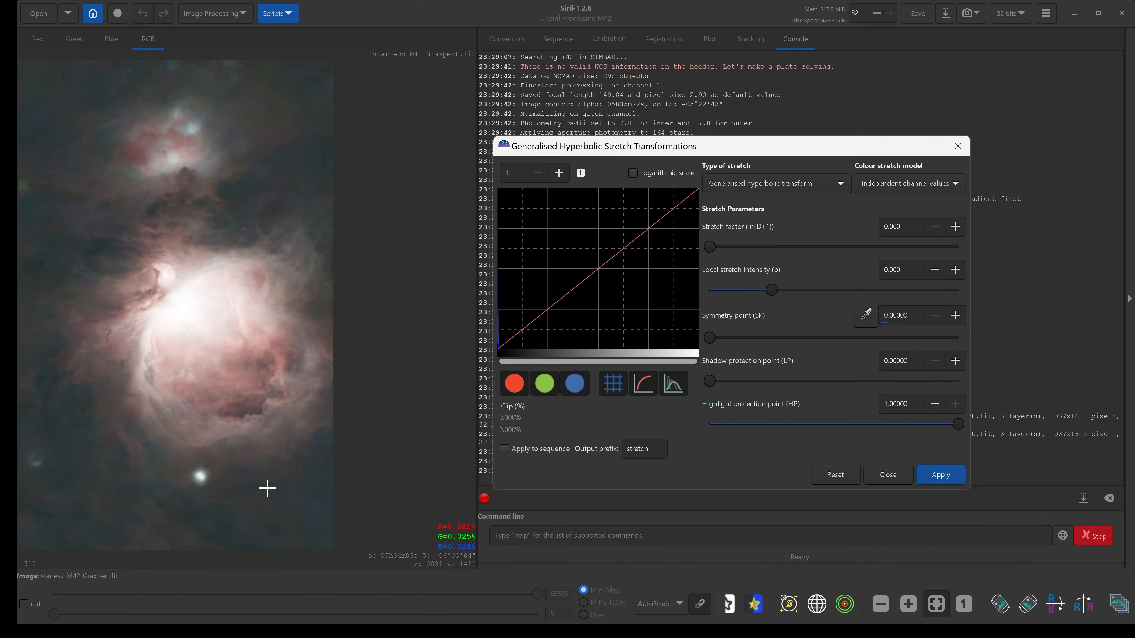
Select a background patch near the image's lower-right corner and sample it as the symmetry point with the eyedropper.
left_click_drag(267, 488, 326, 537)
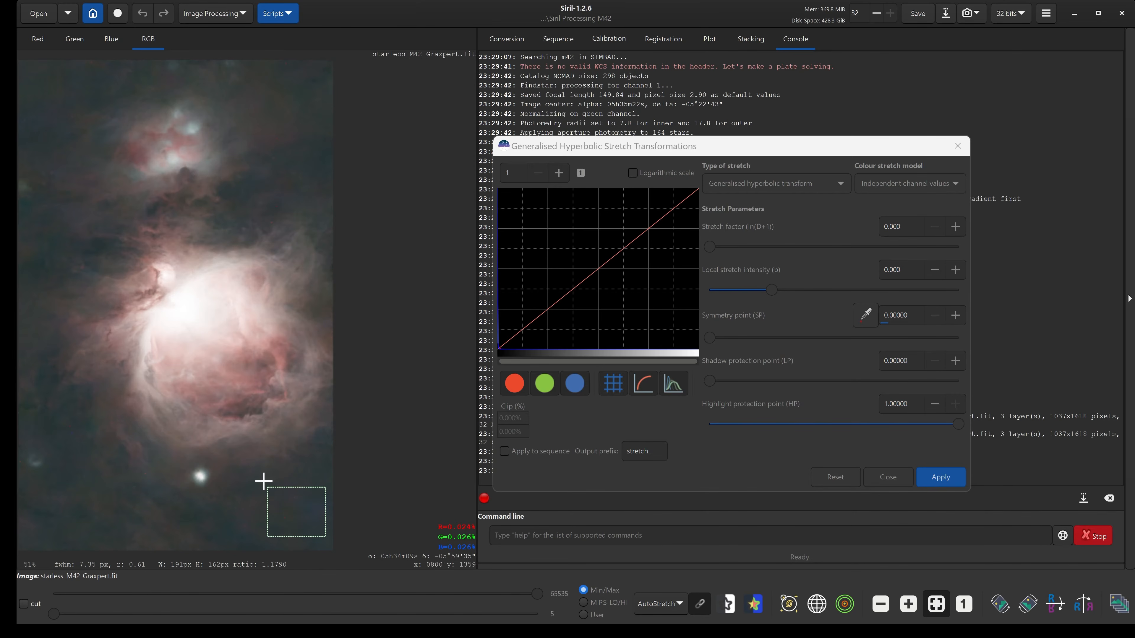
left_click_drag(304, 516, 306, 520)
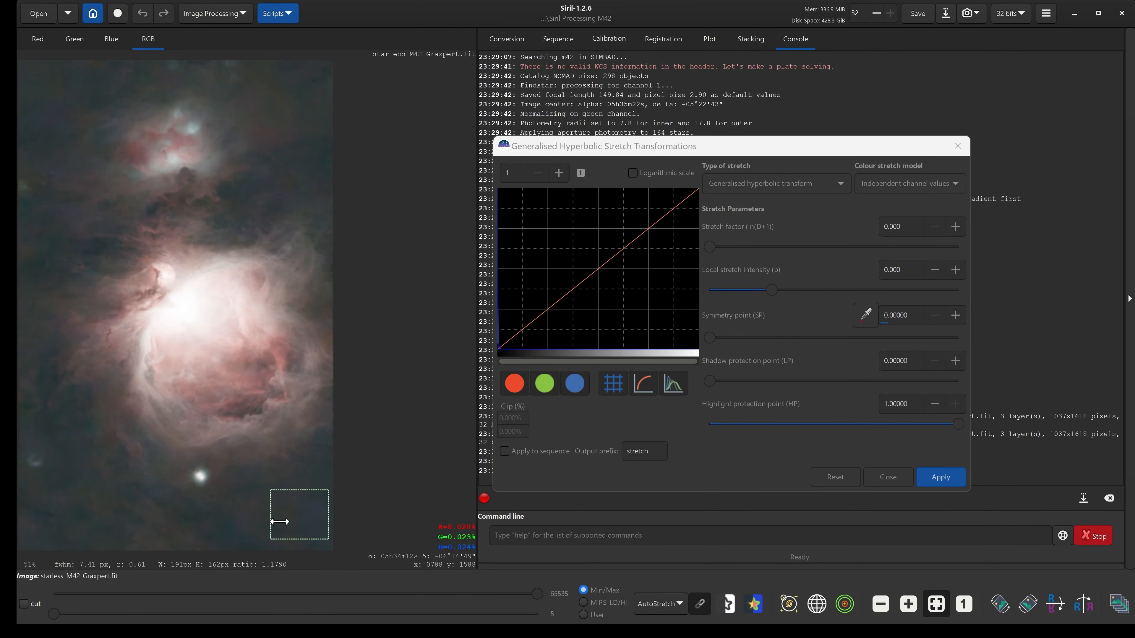
left_click_drag(687, 147, 628, 137)
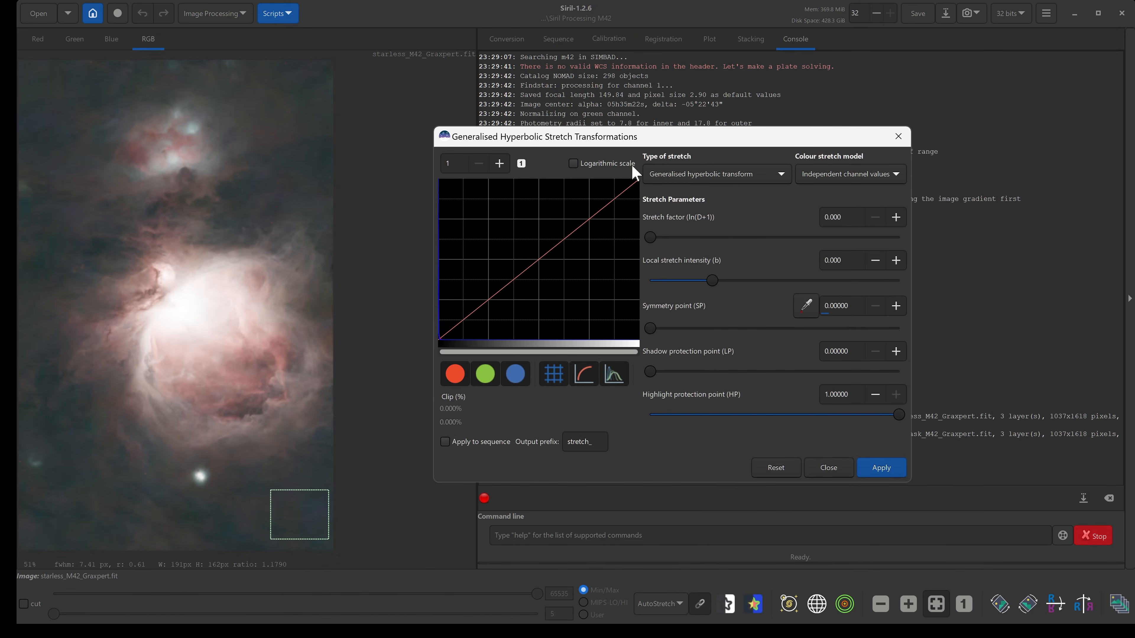
left_click(807, 308)
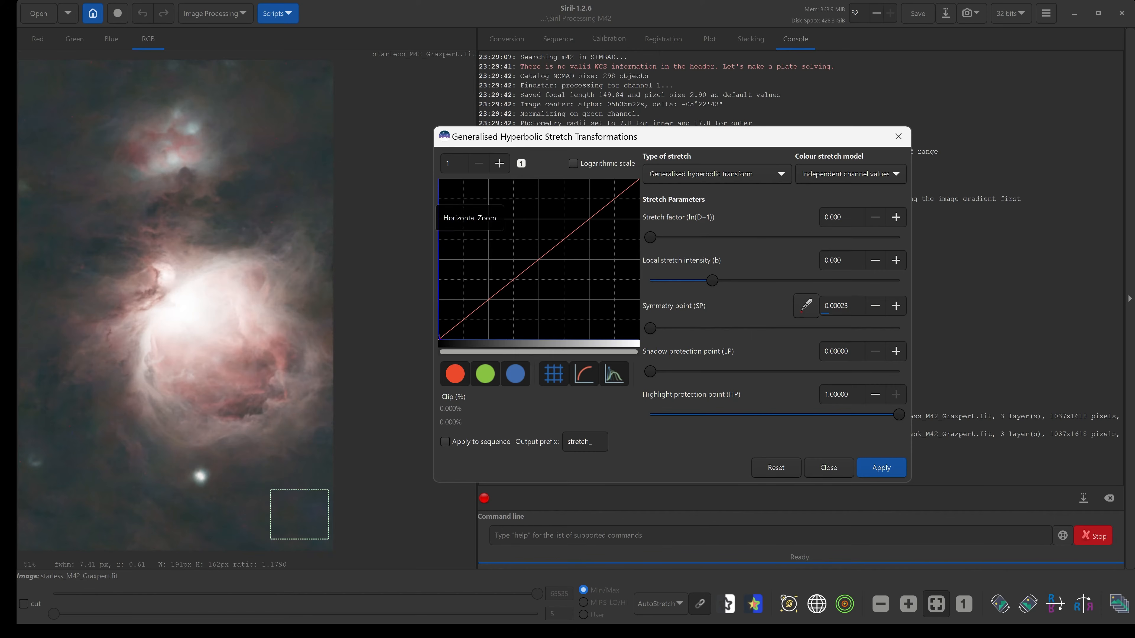
Zoom the histogram view to 100 and set the symmetry point from the histogram's left edge.
left_click(467, 166)
type("00")
key("Return")
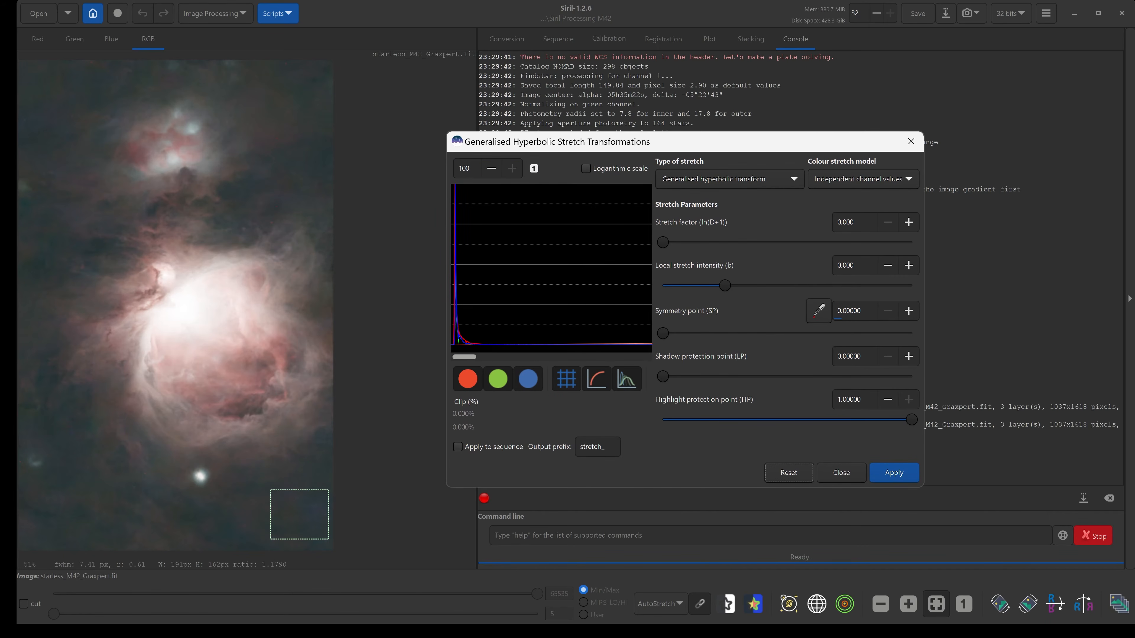
left_click(470, 168)
left_click(453, 340)
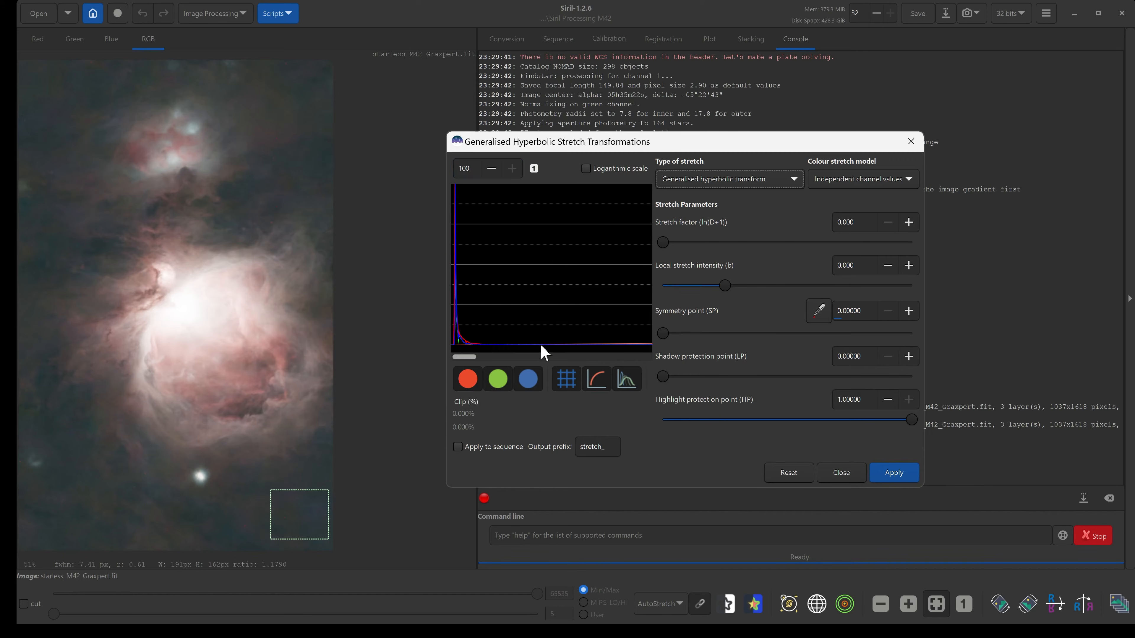
Try the Linear stretch (BP shift) type with a black point of 0.00200, then return to Generalised hyperbolic transform.
left_click(711, 178)
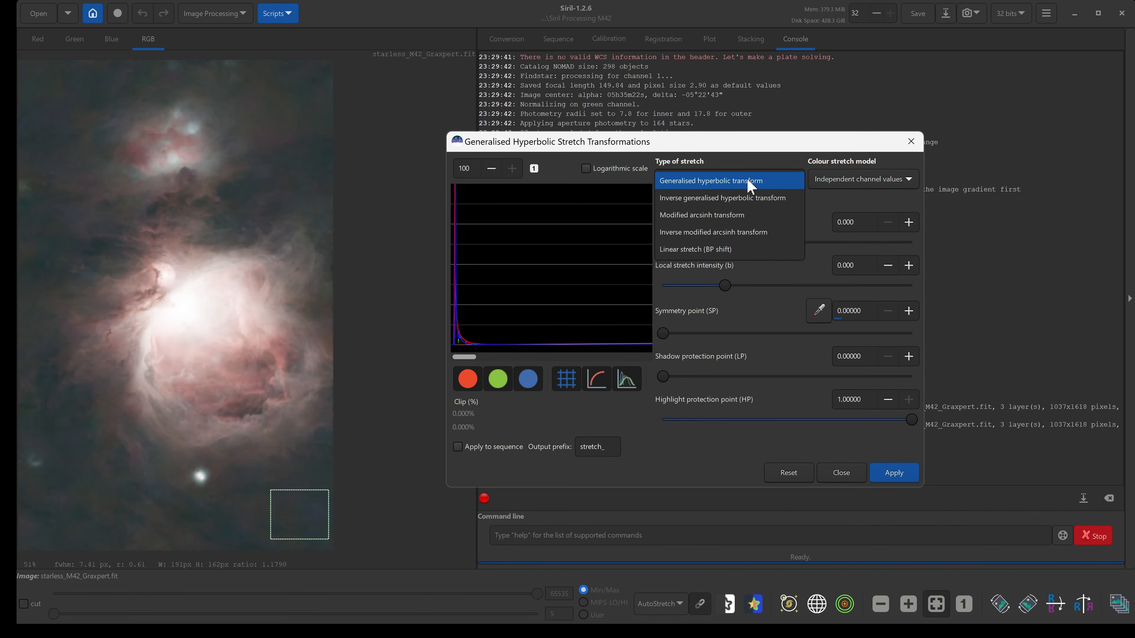
left_click(691, 256)
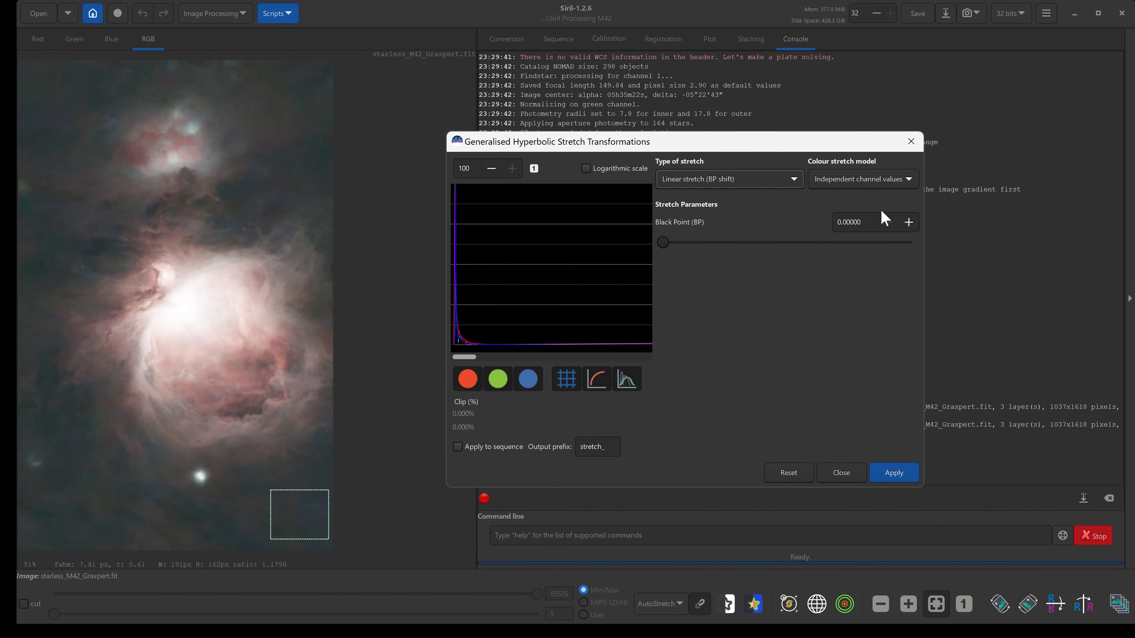
left_click(908, 222)
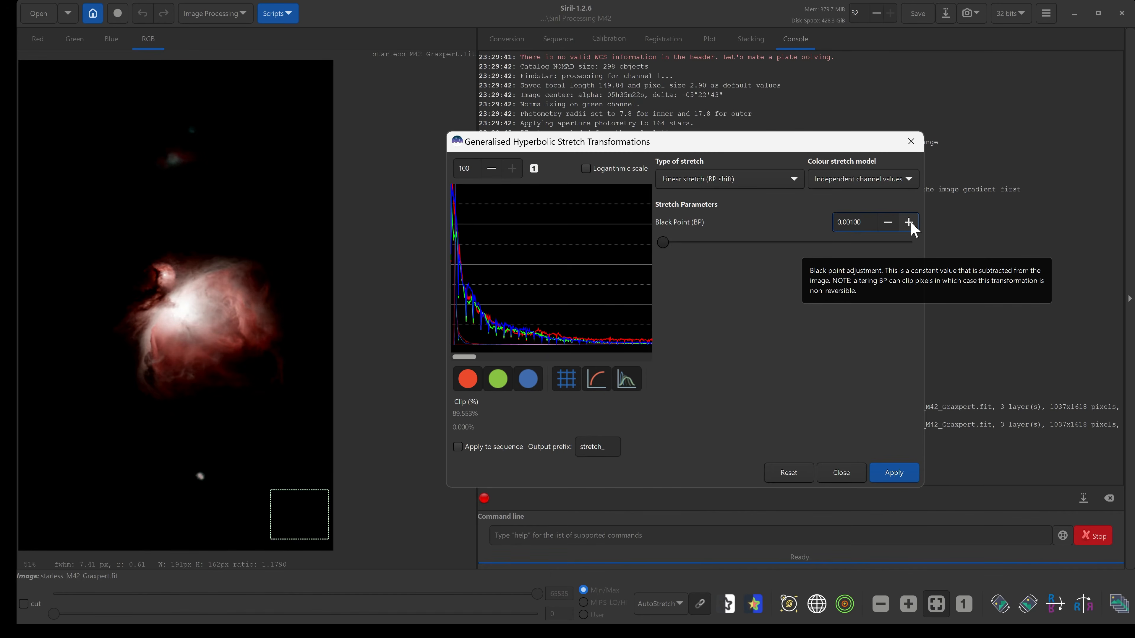
left_click(909, 222)
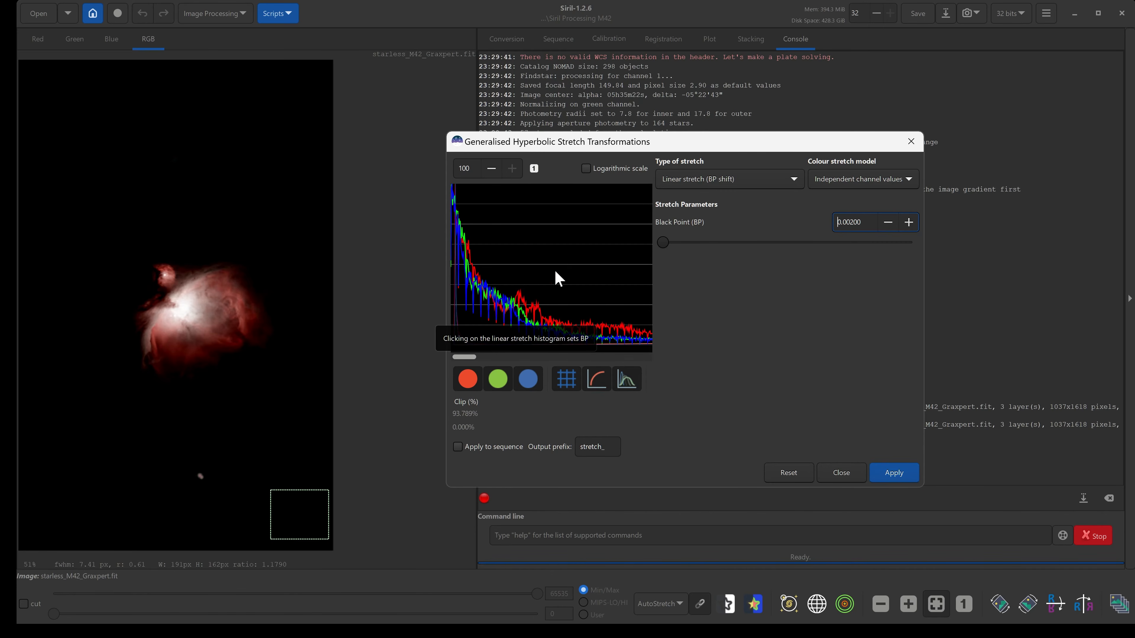
left_click(886, 222)
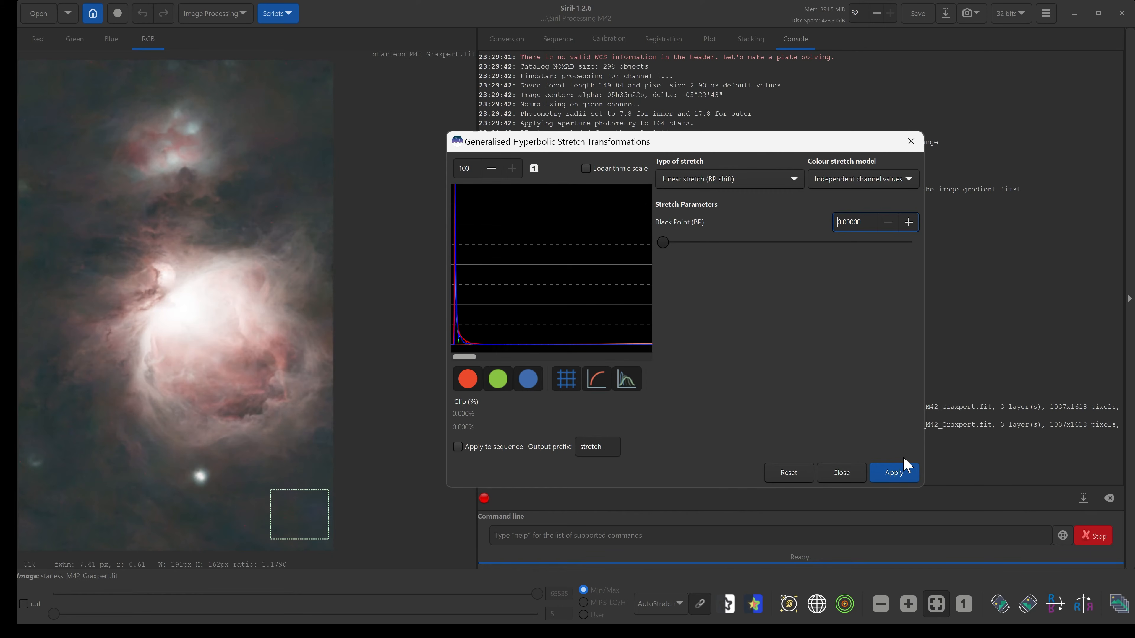
left_click(715, 180)
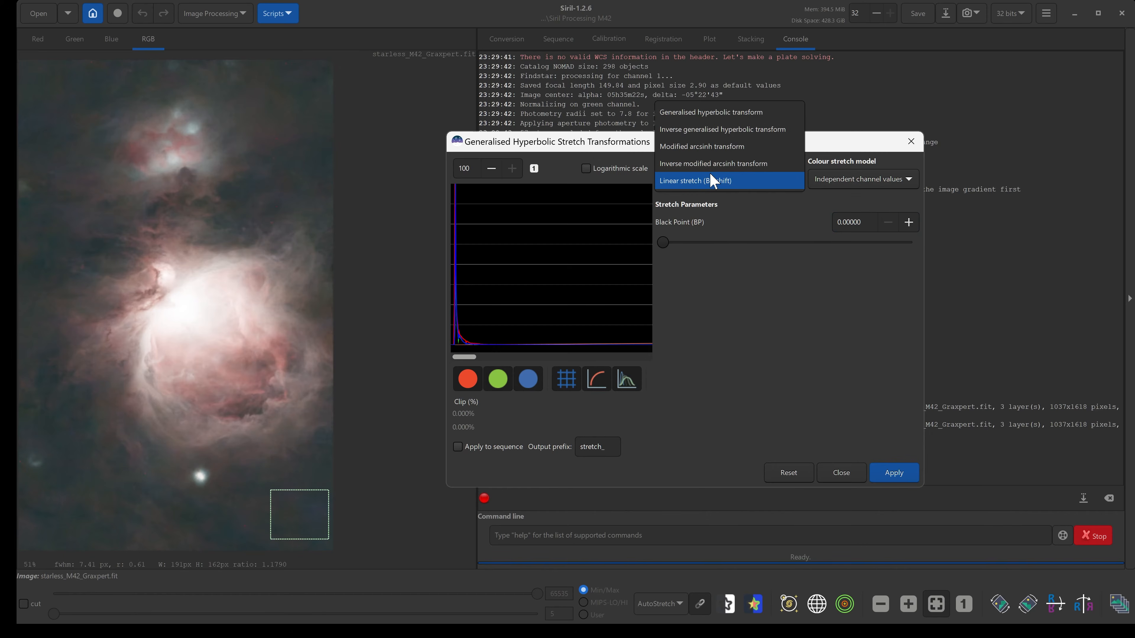
left_click(680, 115)
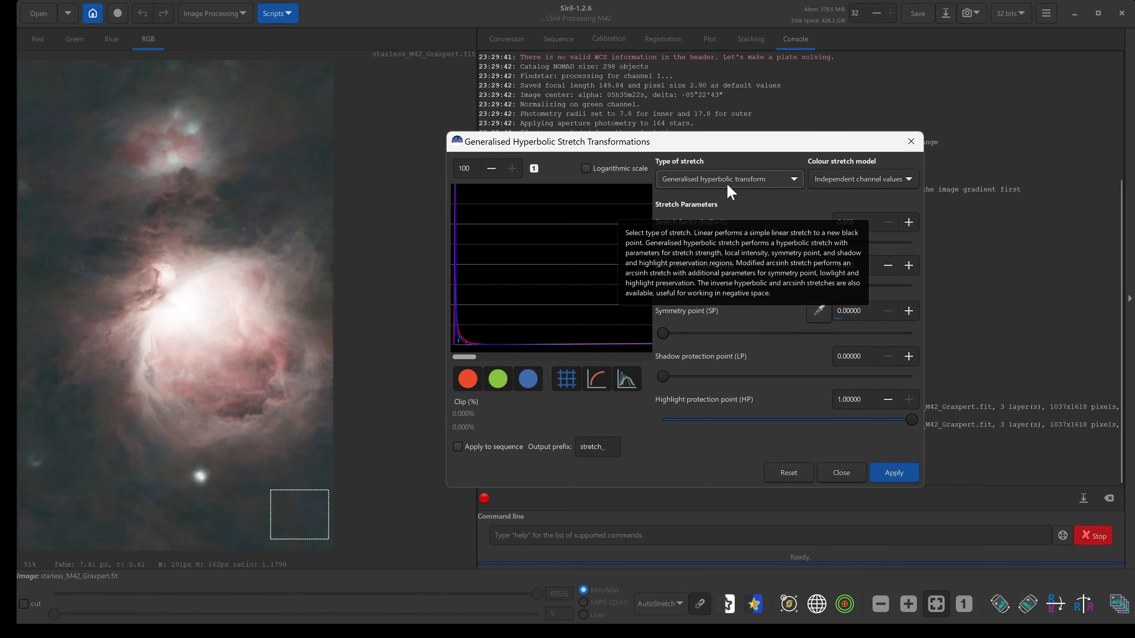
Reselect a background patch in the lower-right corner, sample it as the symmetry point and set local stretch intensity to 15.
left_click(286, 457)
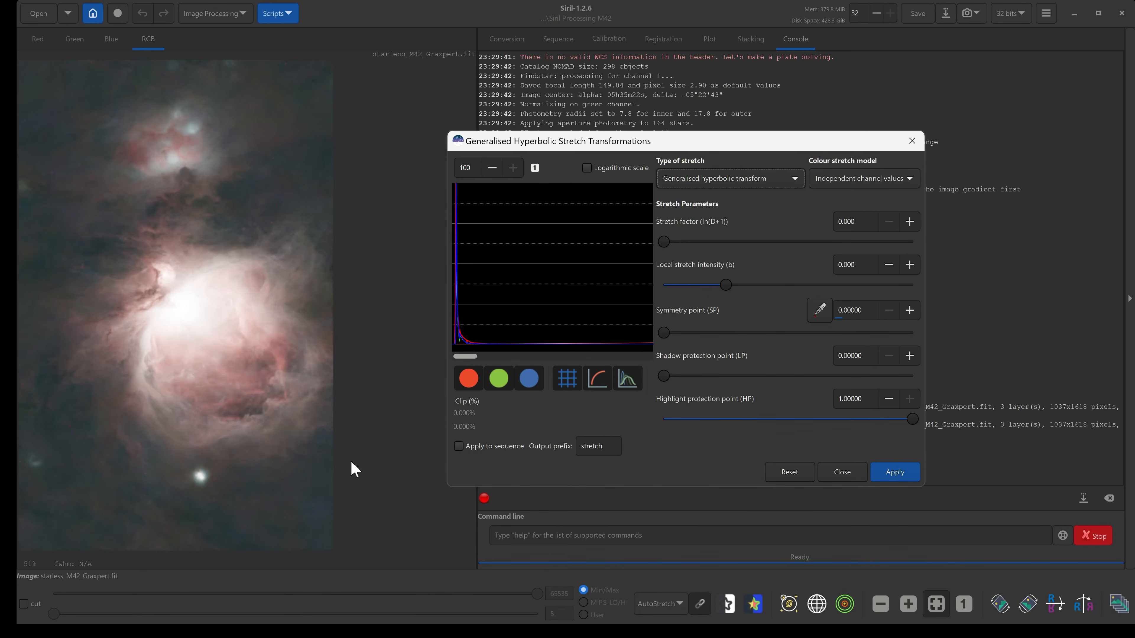
left_click_drag(261, 488, 307, 518)
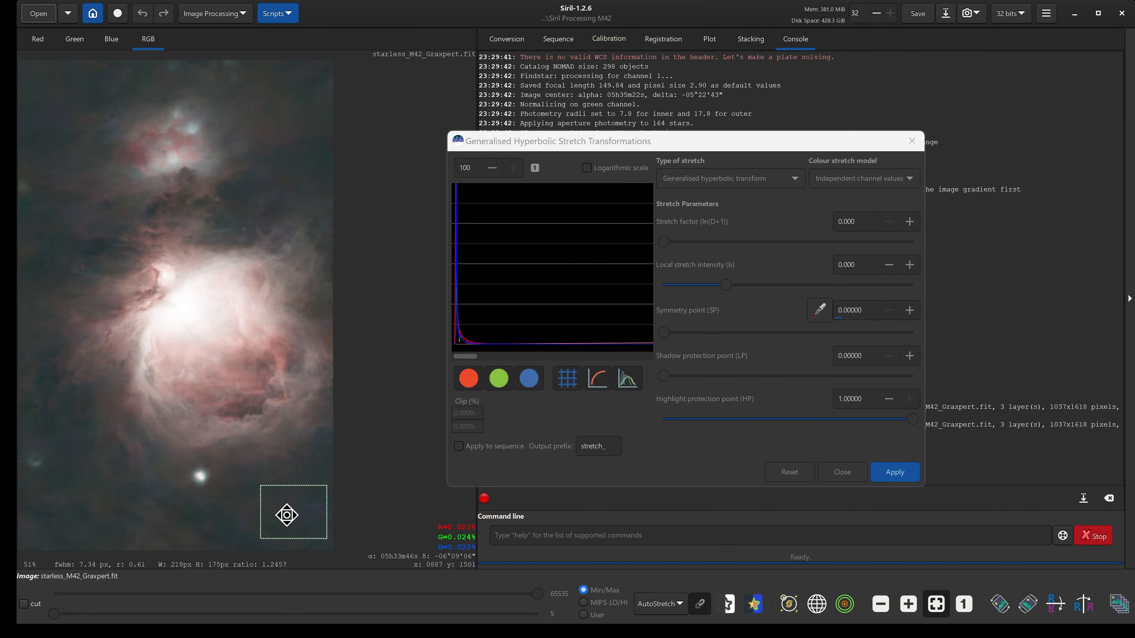
mouse_move(287, 515)
left_mouse_down()
mouse_move(263, 409)
mouse_move(240, 455)
mouse_move(208, 479)
mouse_move(263, 530)
mouse_move(282, 523)
left_mouse_up()
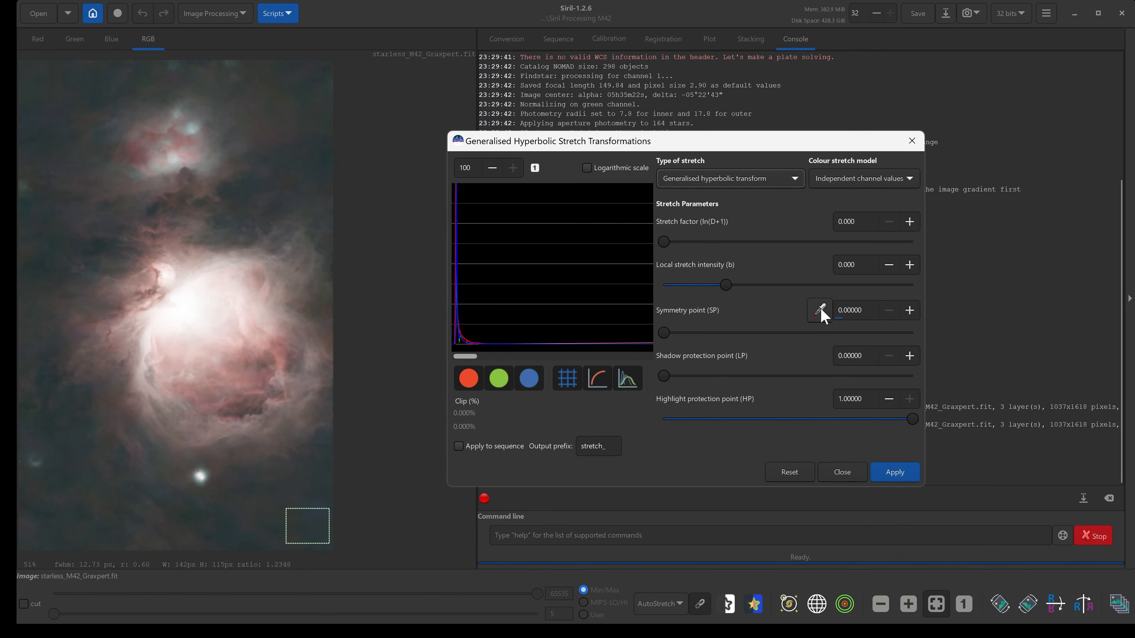
left_click(821, 312)
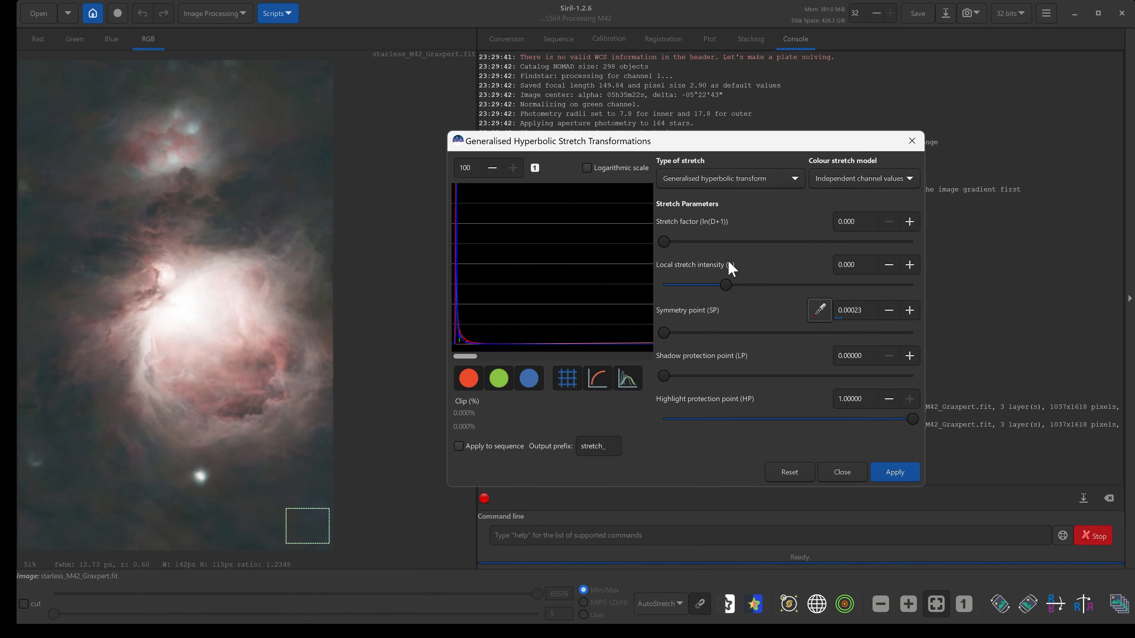
left_click_drag(725, 285, 942, 297)
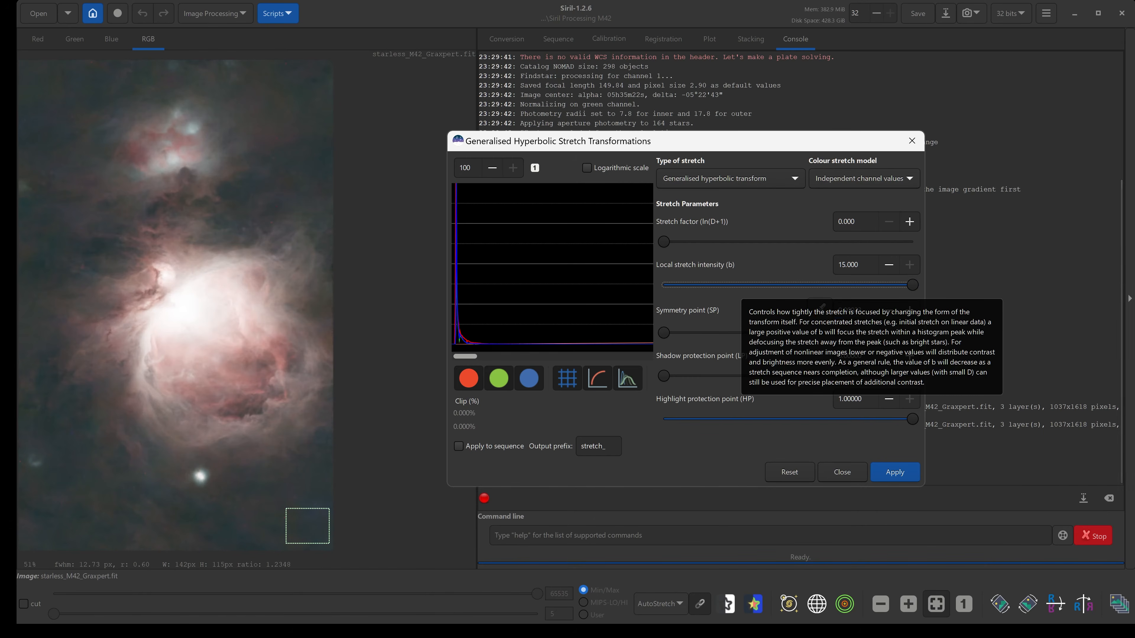
Switch the image display mode to Linear and raise the stretch factor to about 2.36.
left_click(668, 611)
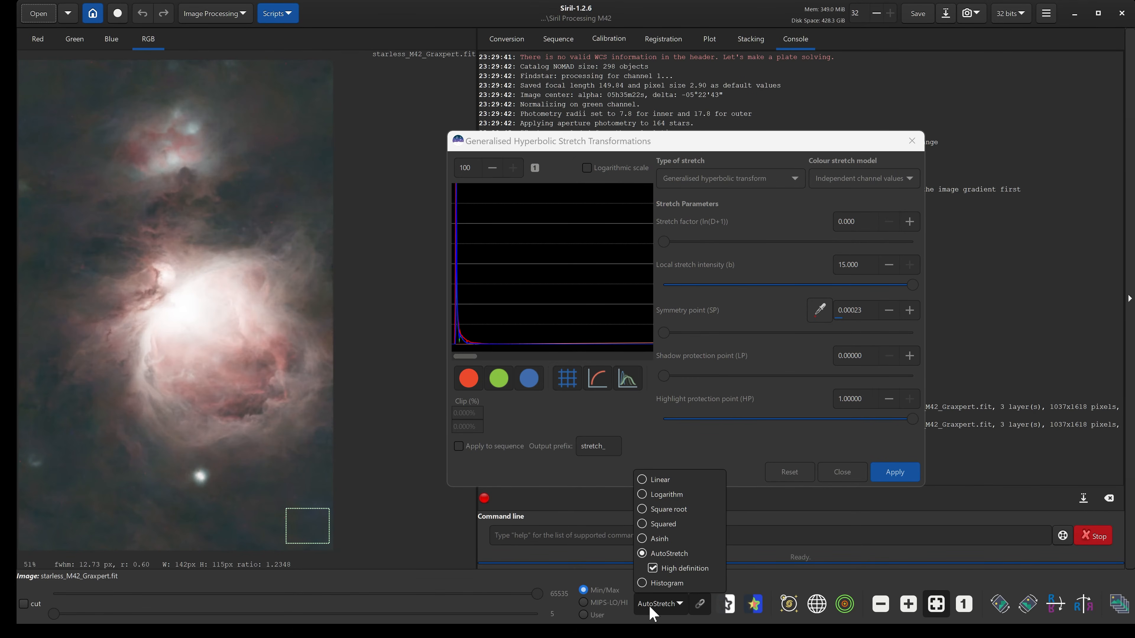
left_click(644, 481)
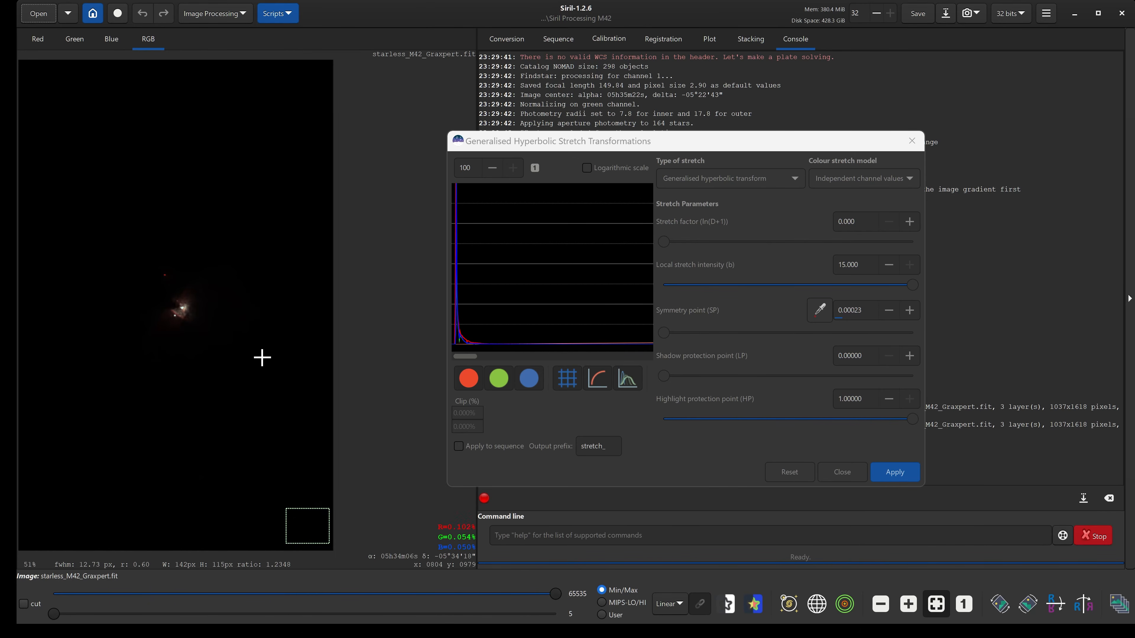
left_click_drag(665, 241, 729, 241)
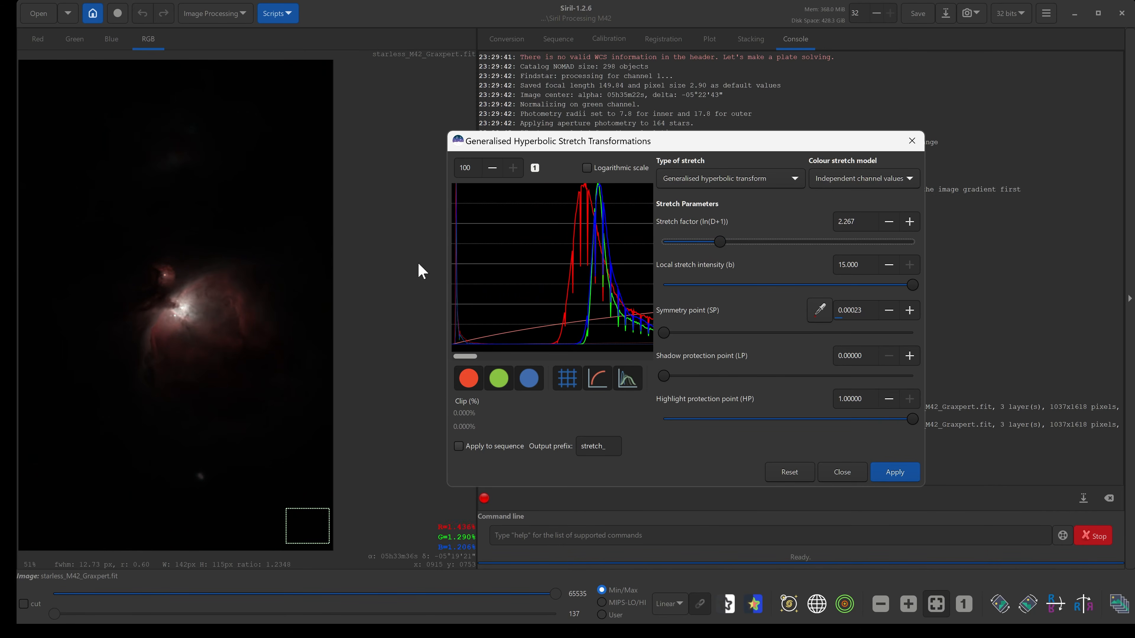
mouse_move(725, 244)
left_mouse_down()
mouse_move(796, 245)
mouse_move(720, 239)
mouse_move(727, 246)
left_mouse_up()
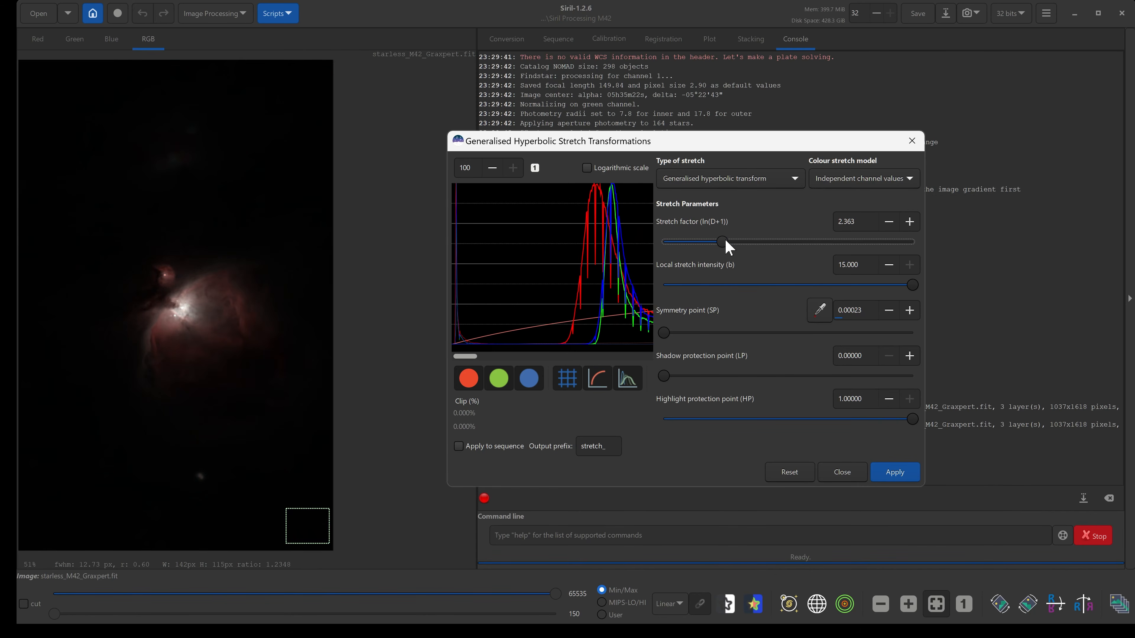
Apply the hyperbolic stretch and reset the stretch parameters.
left_click(902, 474)
left_click(788, 473)
left_click(787, 472)
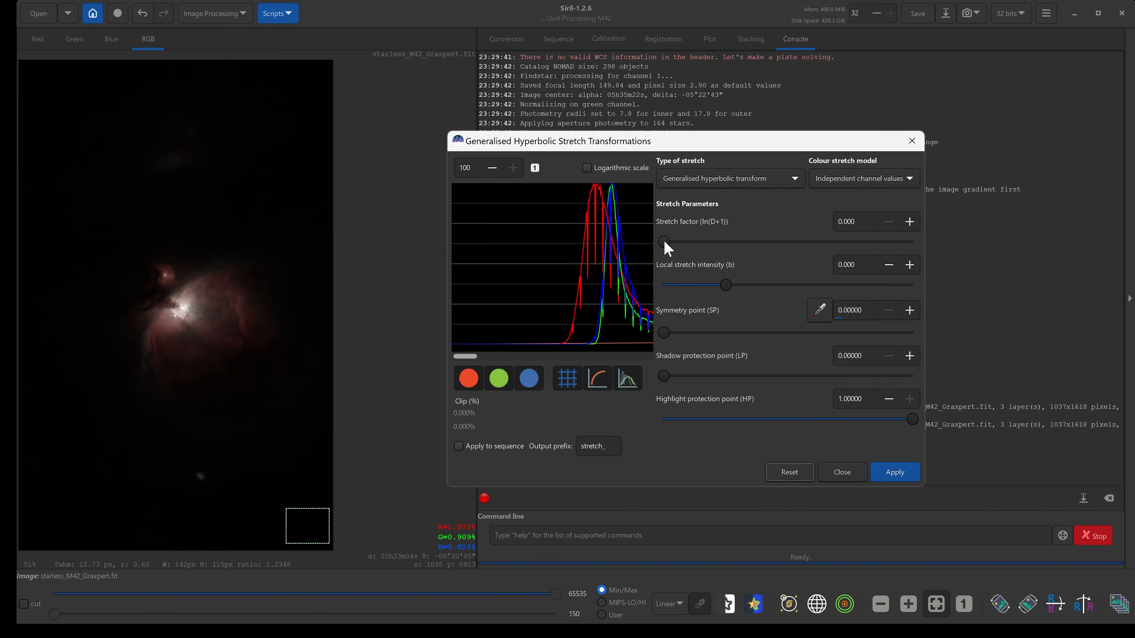
Resample the symmetry point from the selected background, set local stretch intensity to 15 and stretch factor to about 1.43.
left_click(820, 310)
left_click_drag(726, 286, 935, 294)
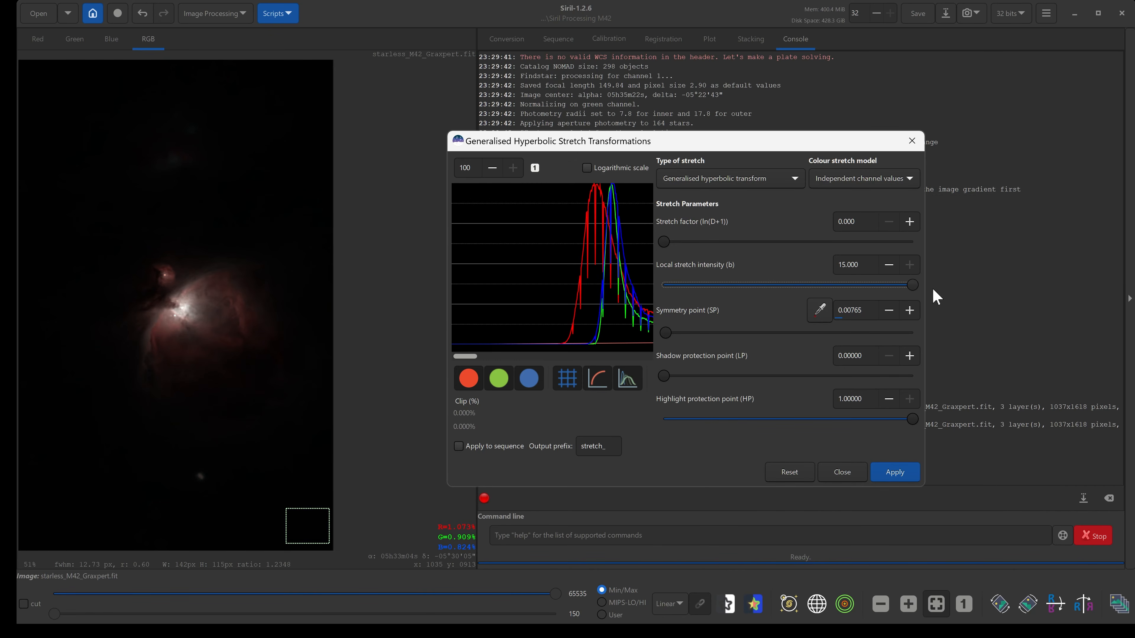
left_click_drag(664, 245, 695, 244)
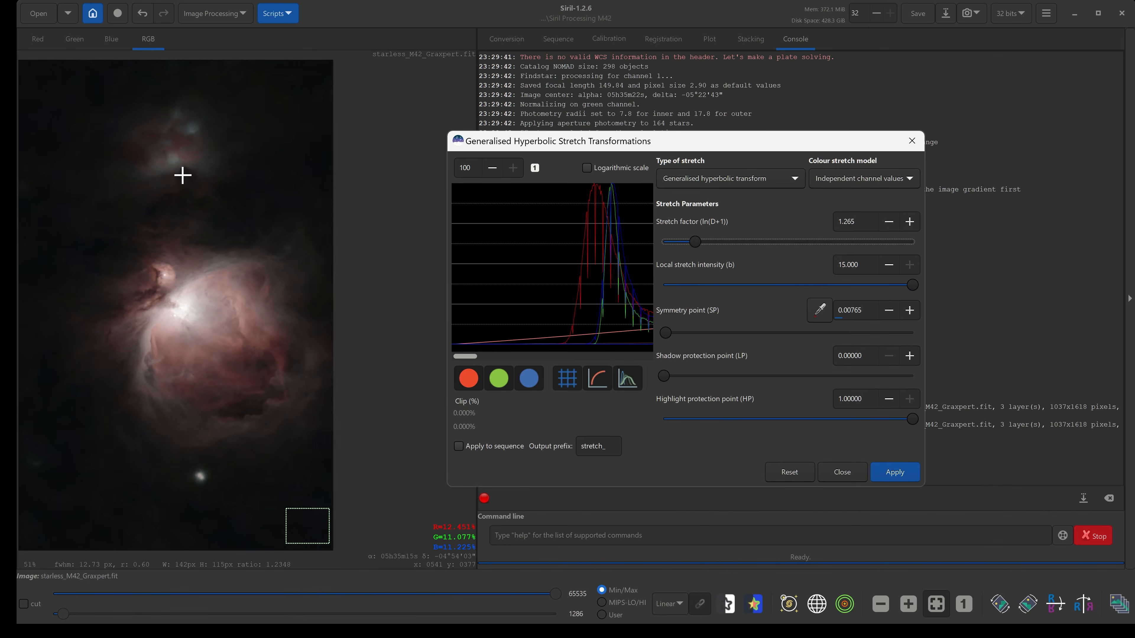
left_click_drag(700, 243, 701, 250)
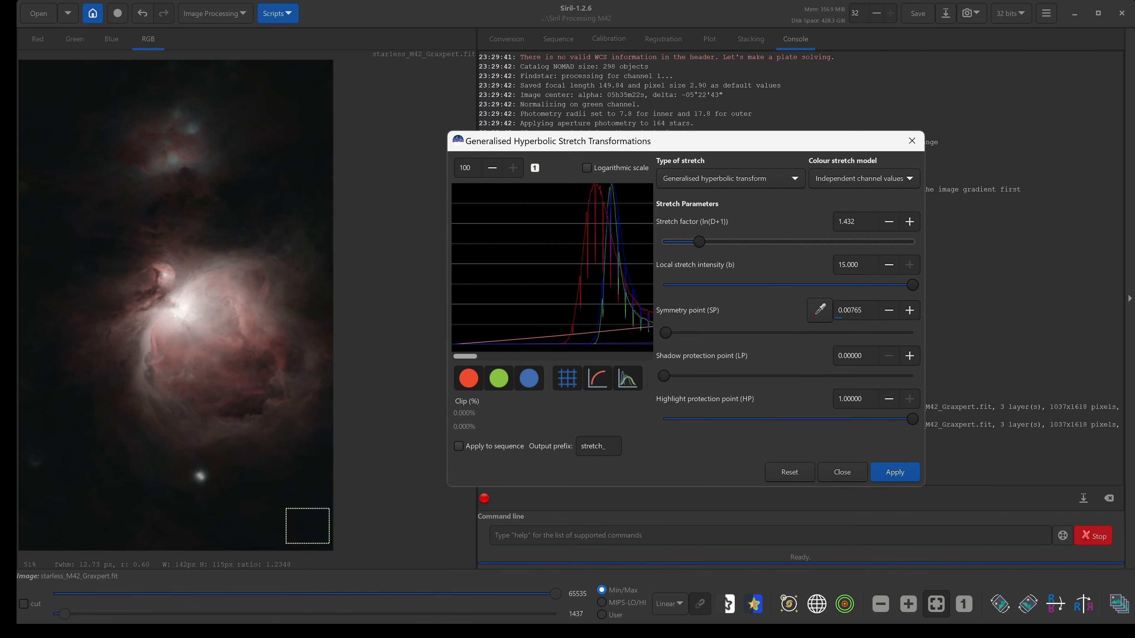
Fine-tune the symmetry point, ending at about 0.01193.
left_click(910, 310)
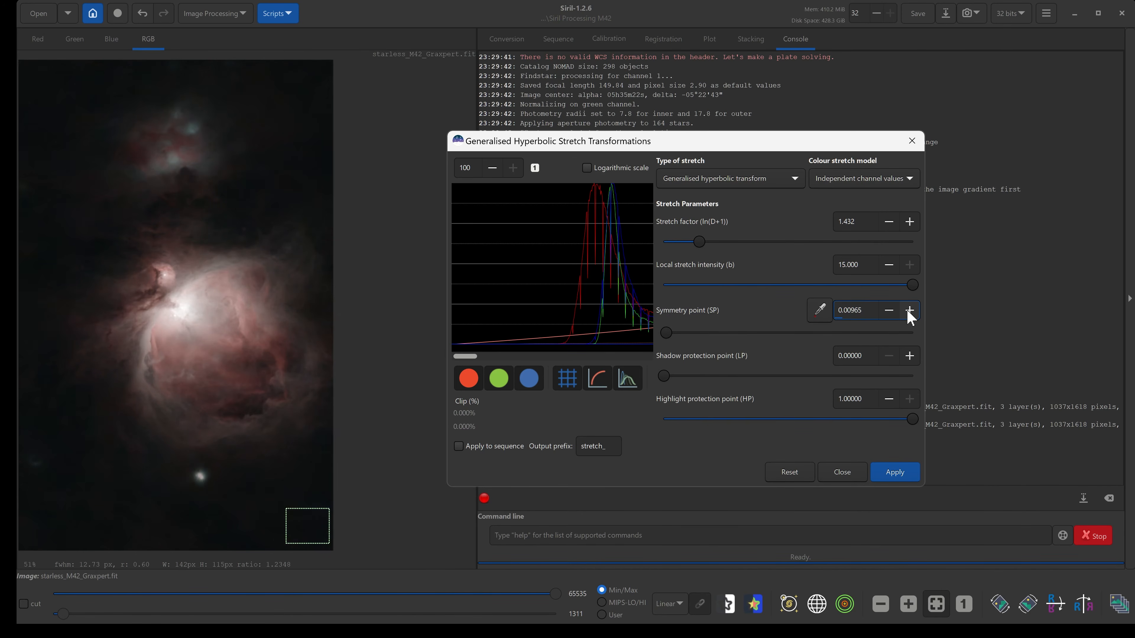
left_click(909, 310)
left_click_drag(666, 332, 670, 334)
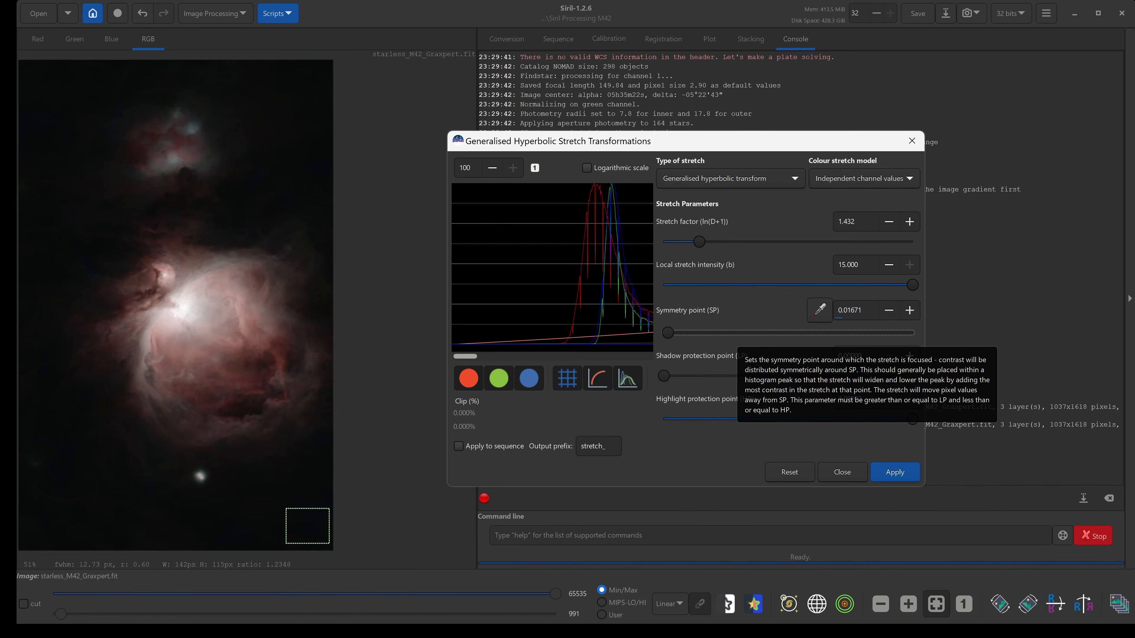
left_click_drag(847, 311, 871, 312)
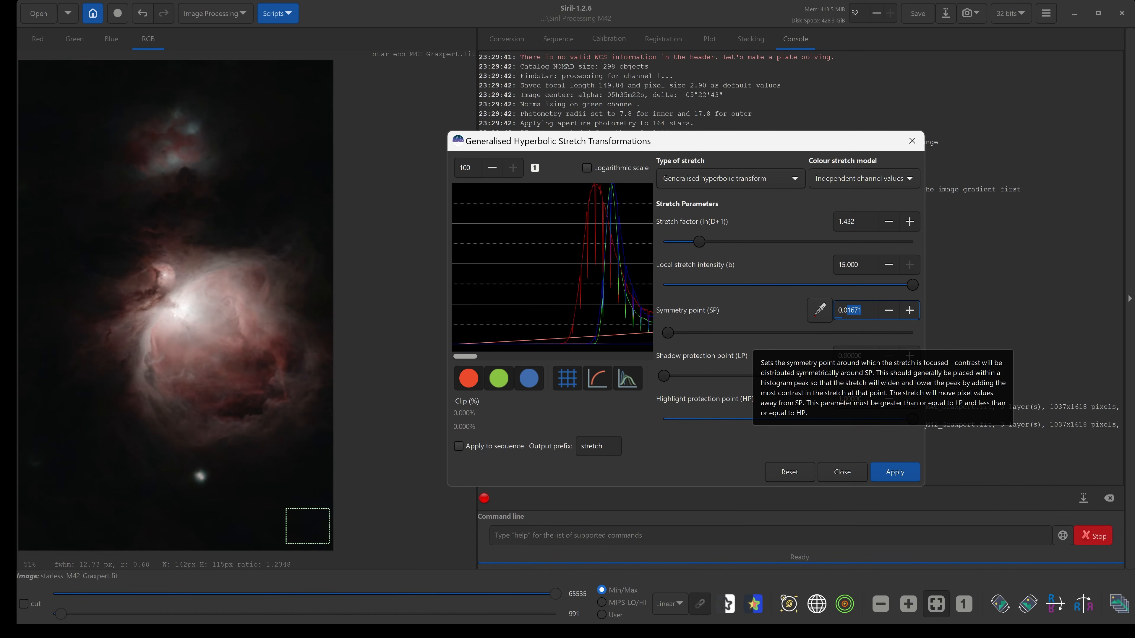
type("2")
key("Return")
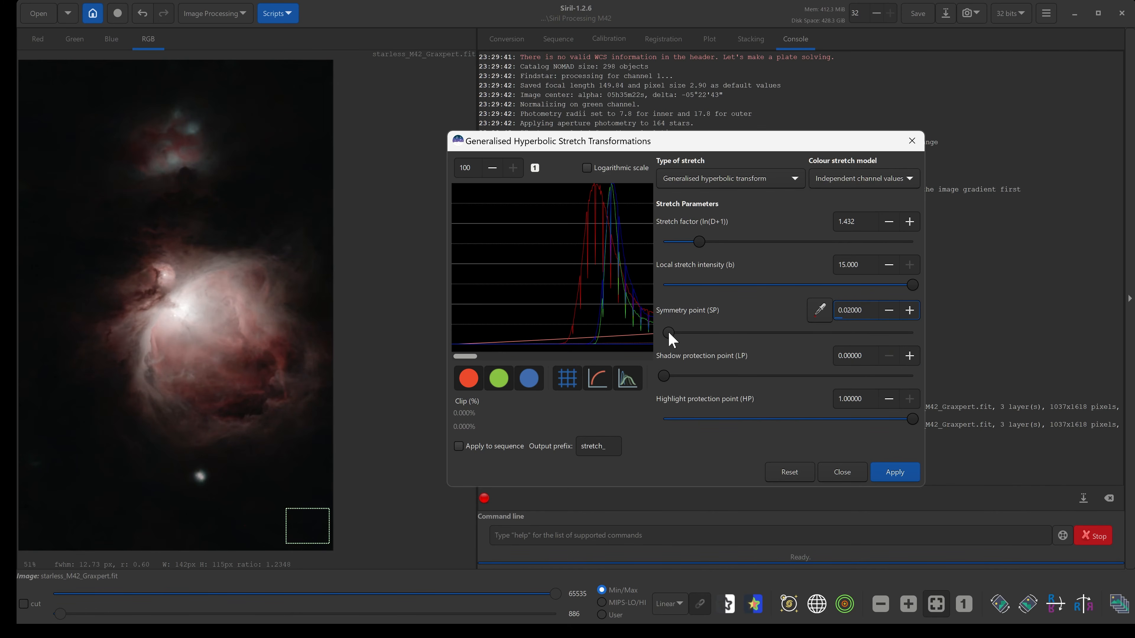
left_click_drag(669, 332, 666, 333)
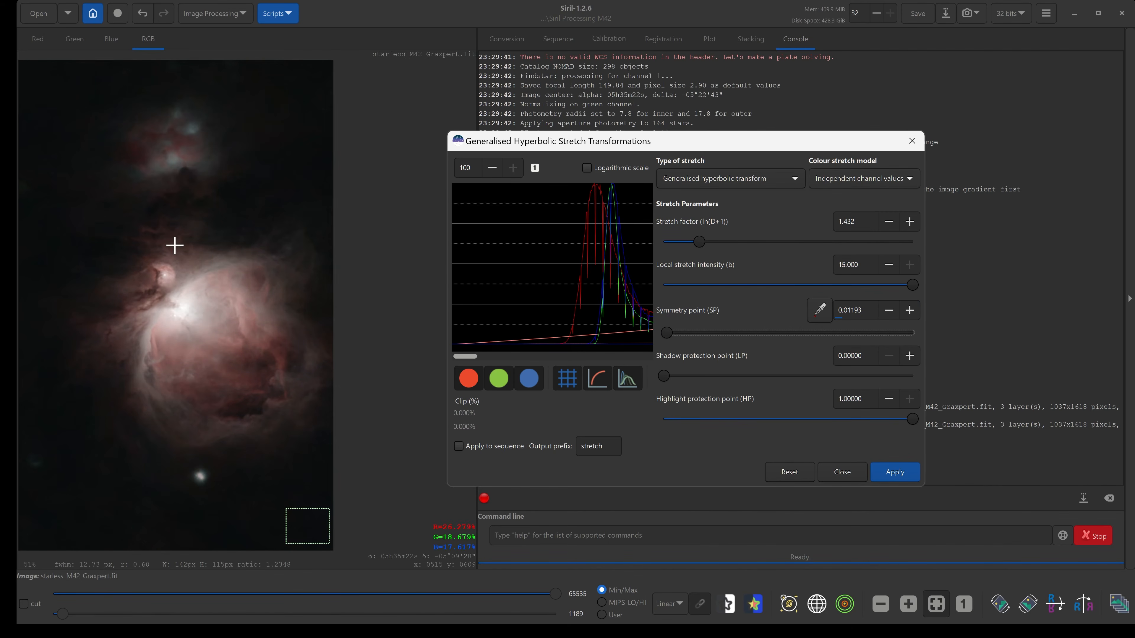
Apply the second stretch and close the Generalised Hyperbolic Stretch dialog.
left_click(898, 476)
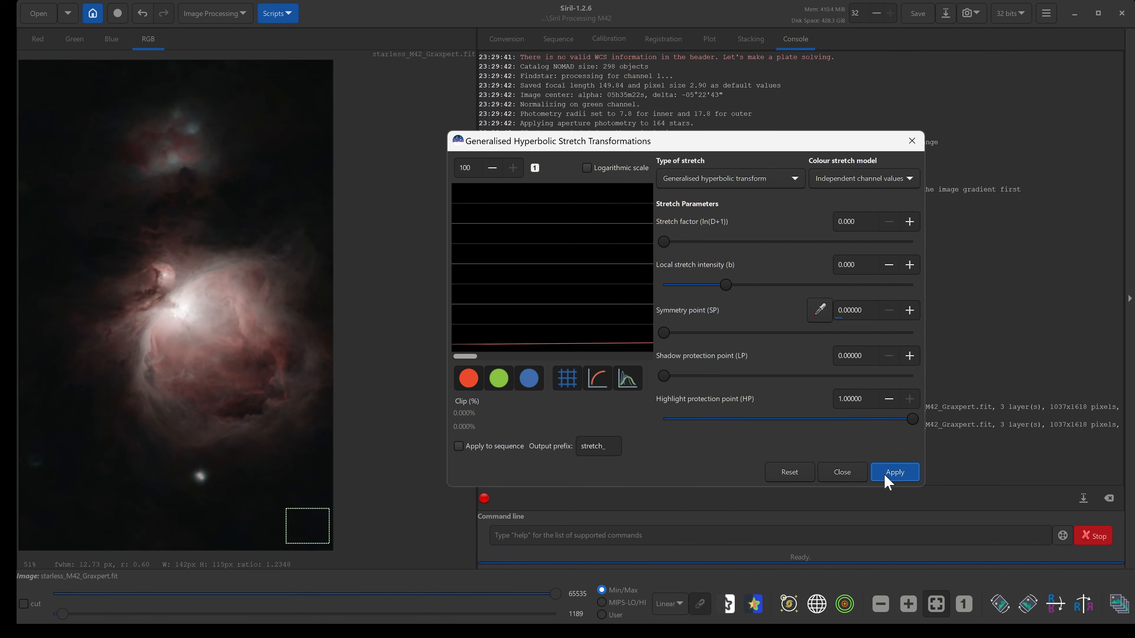
left_click(840, 474)
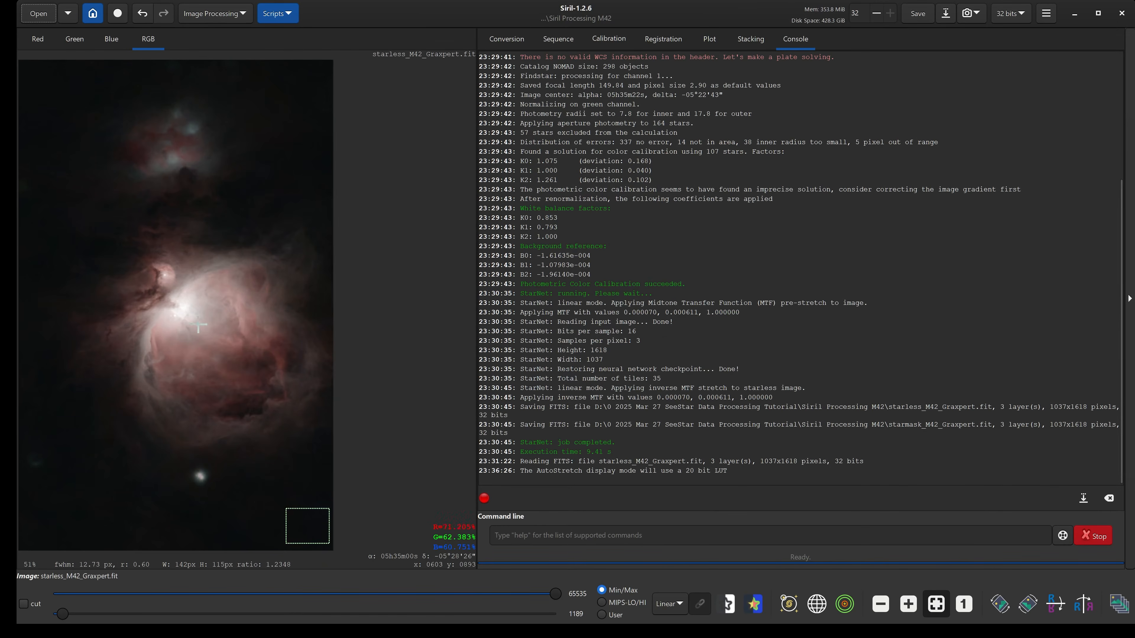
left_click(263, 347)
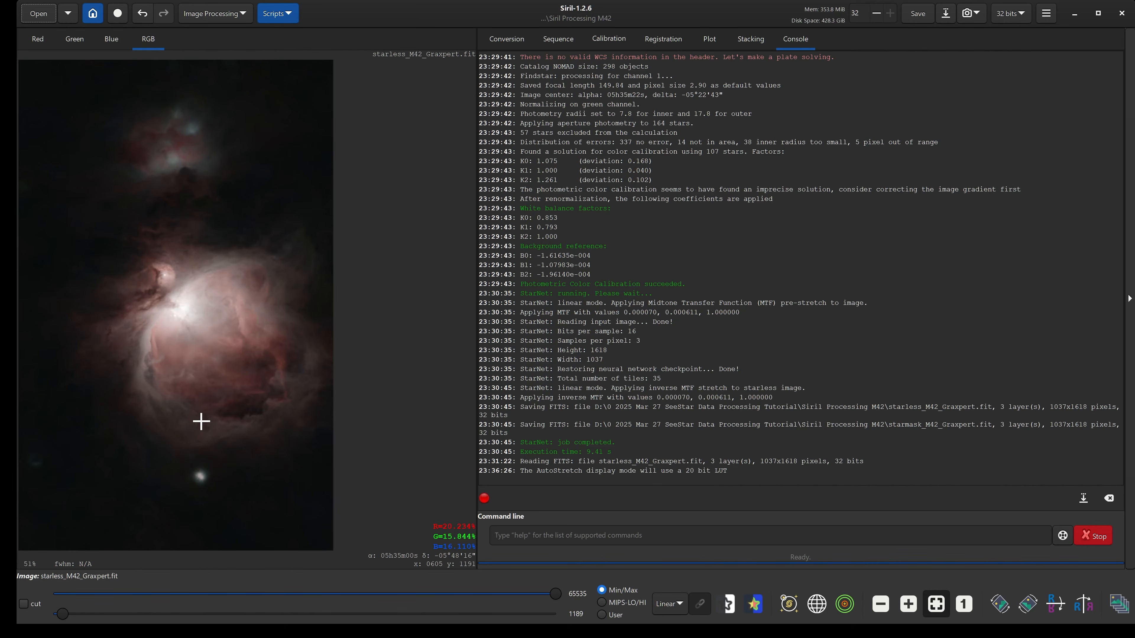
Open the Histogram Transformation dialog, reset its settings and reset the histogram zoom to 1.
left_click(197, 20)
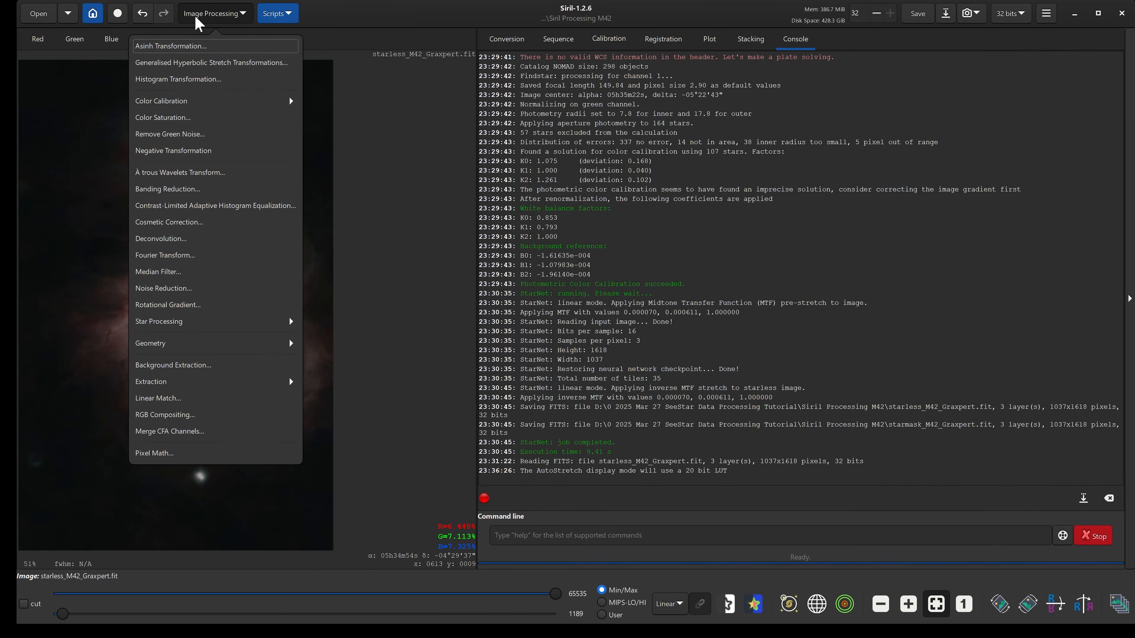
left_click(200, 79)
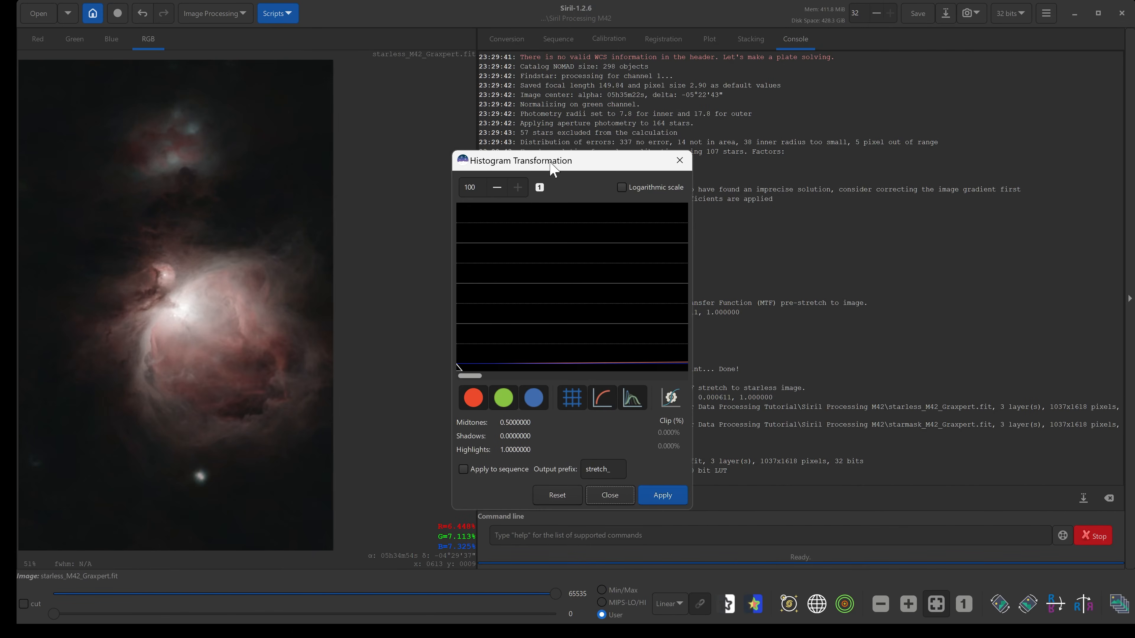
left_click_drag(552, 167, 590, 169)
left_click(594, 496)
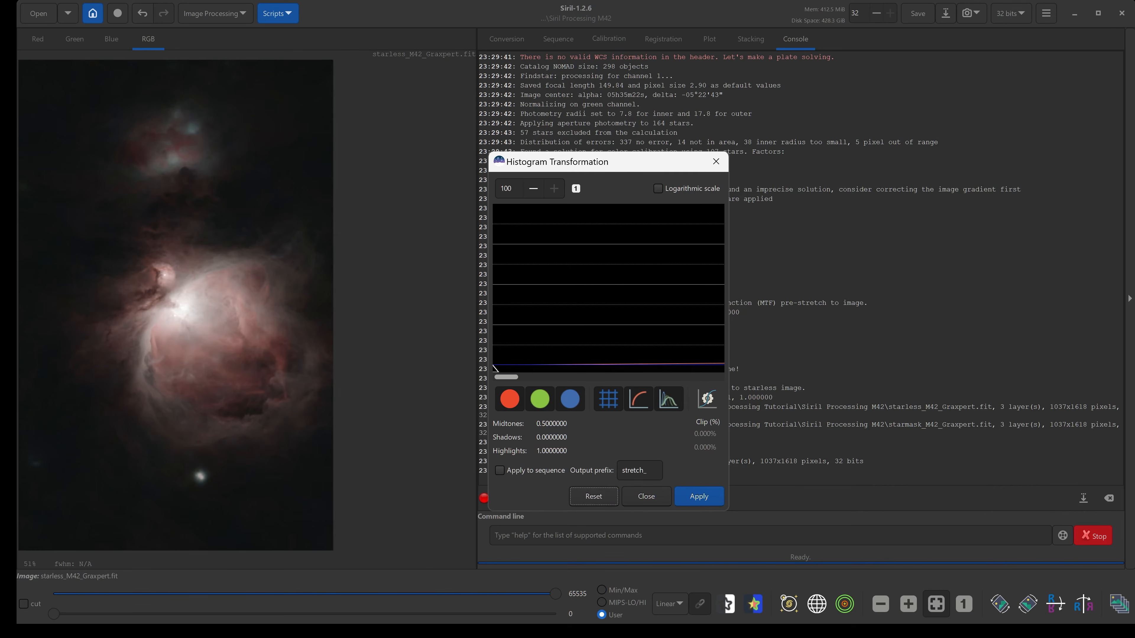
left_click(576, 189)
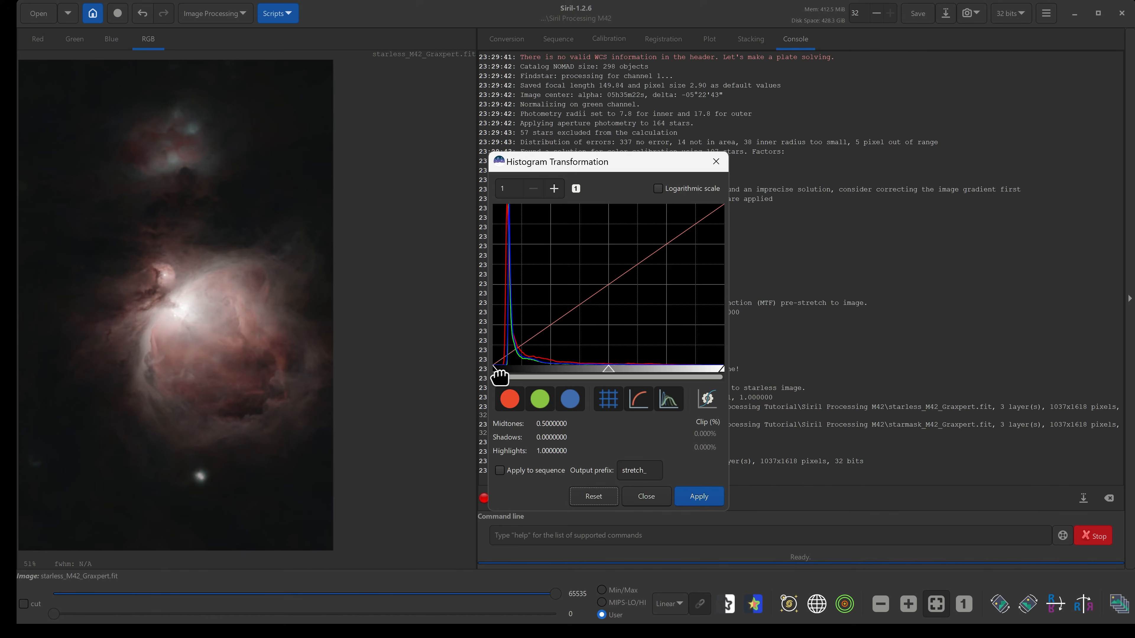
left_click_drag(499, 377, 506, 376)
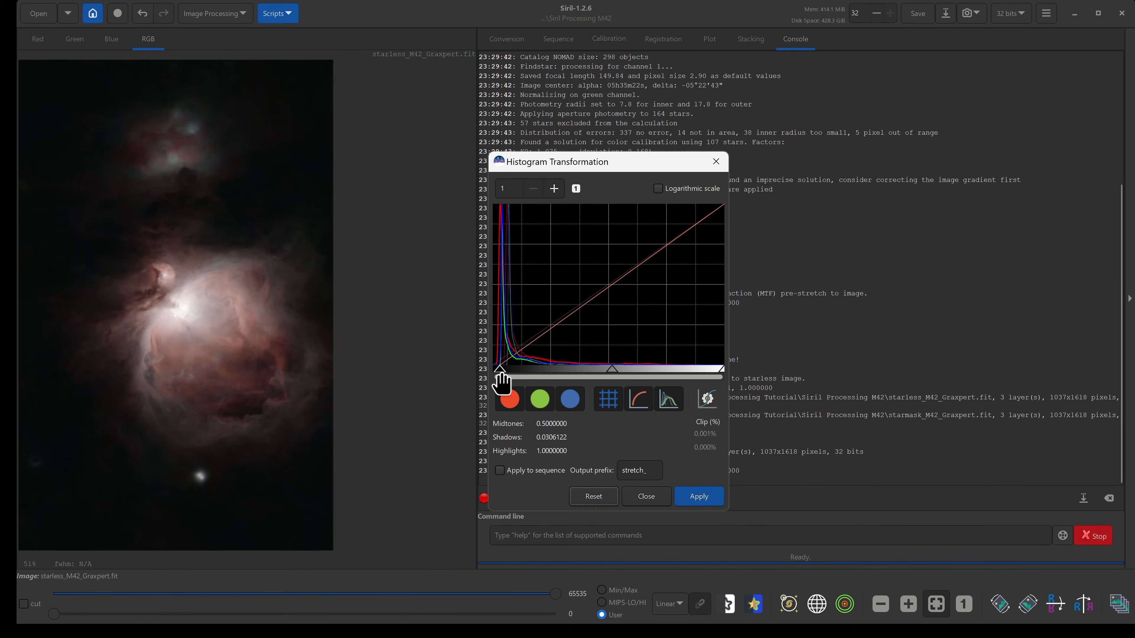
left_click_drag(500, 371, 502, 371)
left_click_drag(612, 371, 590, 370)
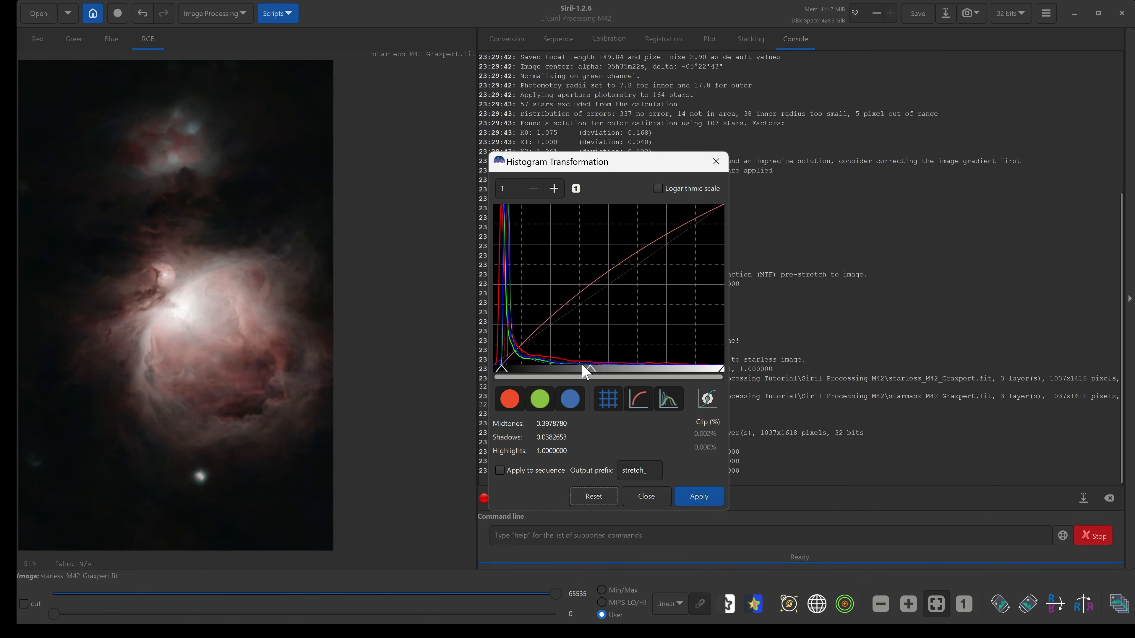
mouse_move(590, 371)
left_mouse_down()
mouse_move(579, 371)
mouse_move(605, 378)
left_mouse_up()
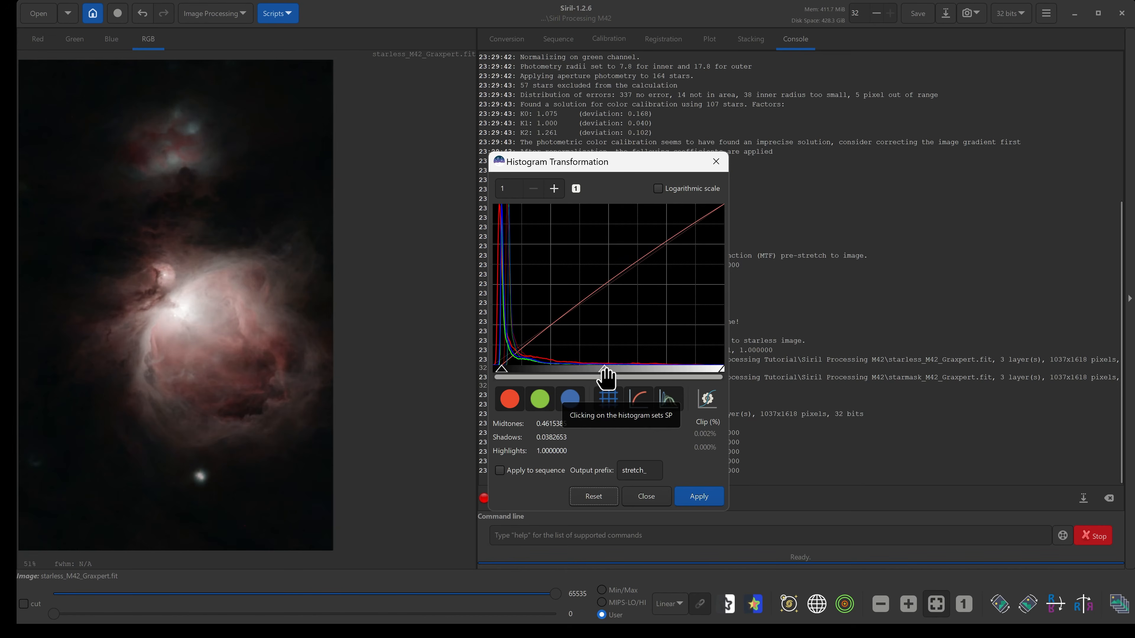
left_click(585, 501)
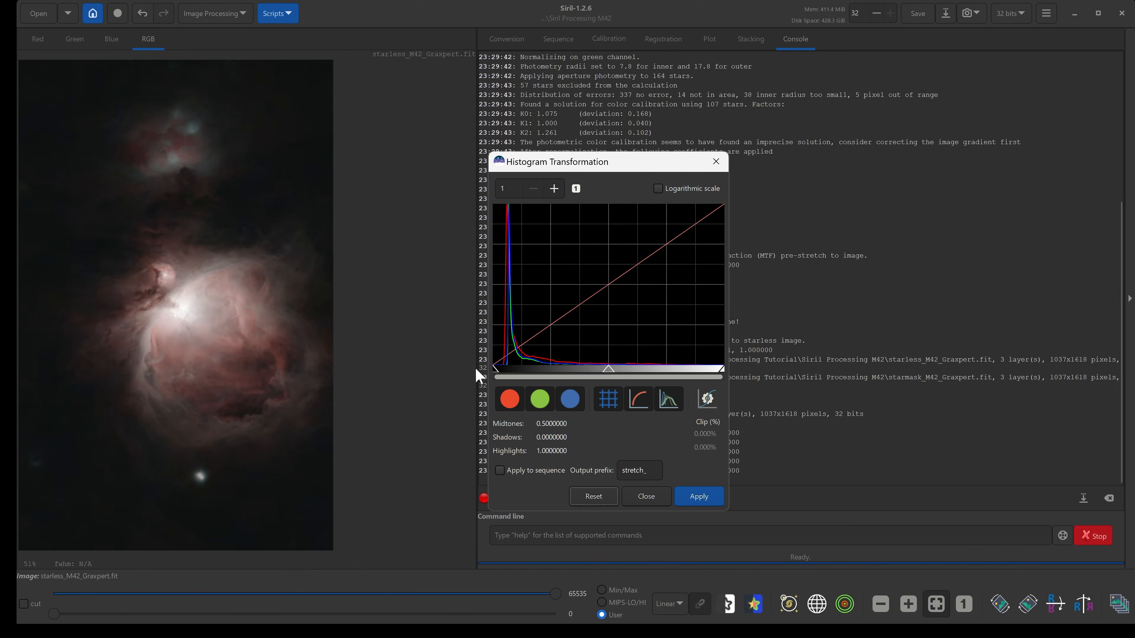
Stretch the starless image with the histogram shadows set to about 0.0204 and apply it.
left_click_drag(497, 377, 500, 375)
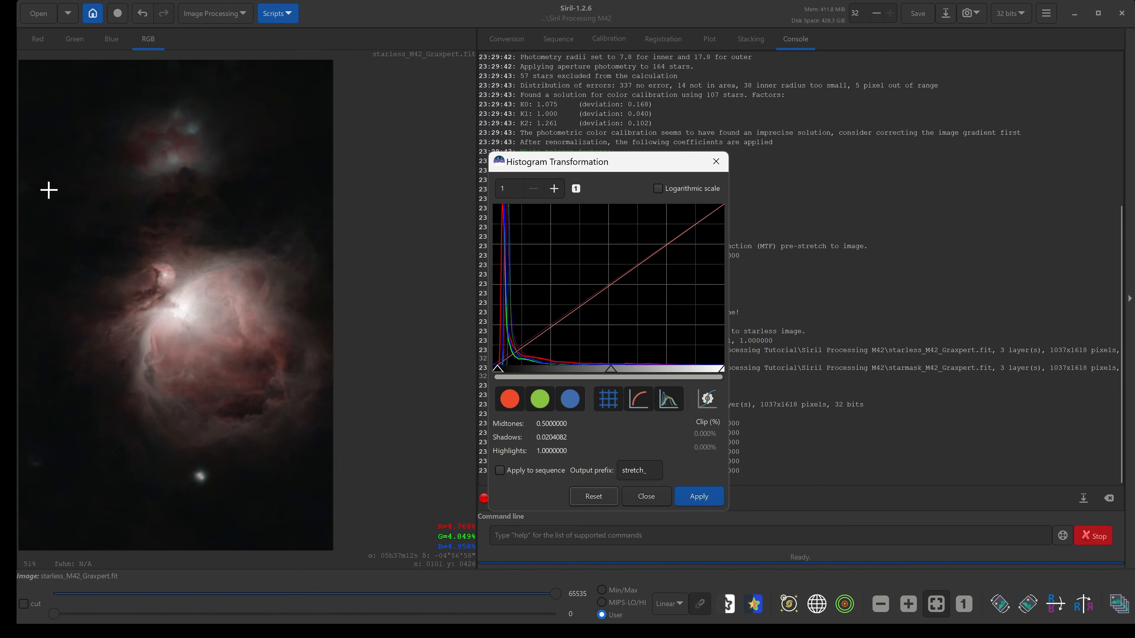
left_click(700, 497)
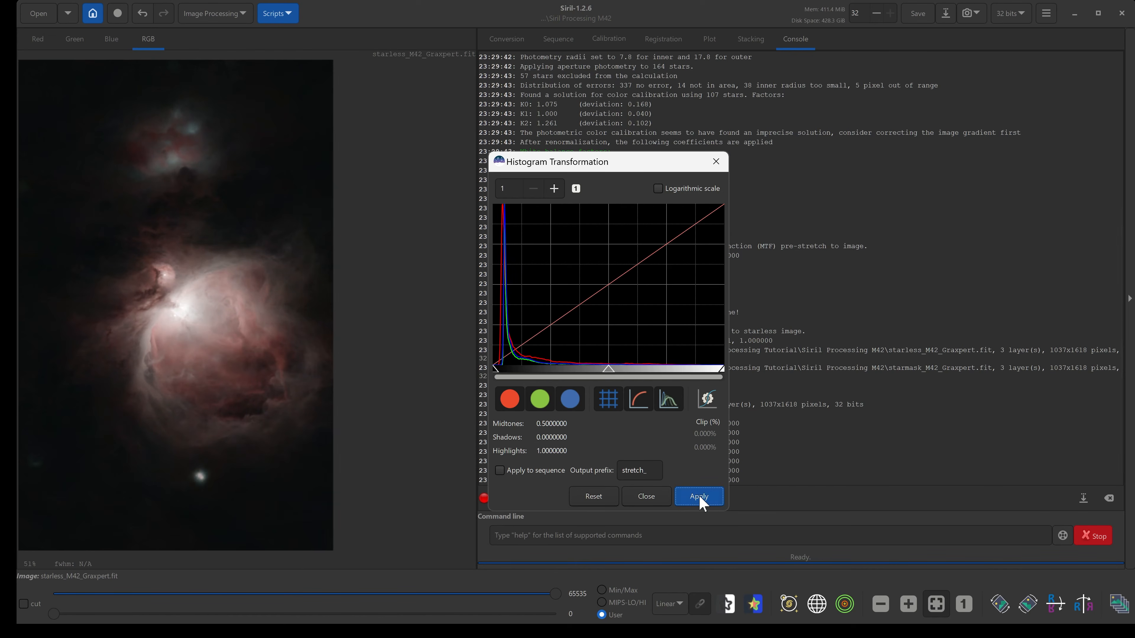
Reset the histogram and apply another stretch with shadows at about 0.0255.
left_click(593, 496)
left_click_drag(497, 373, 500, 373)
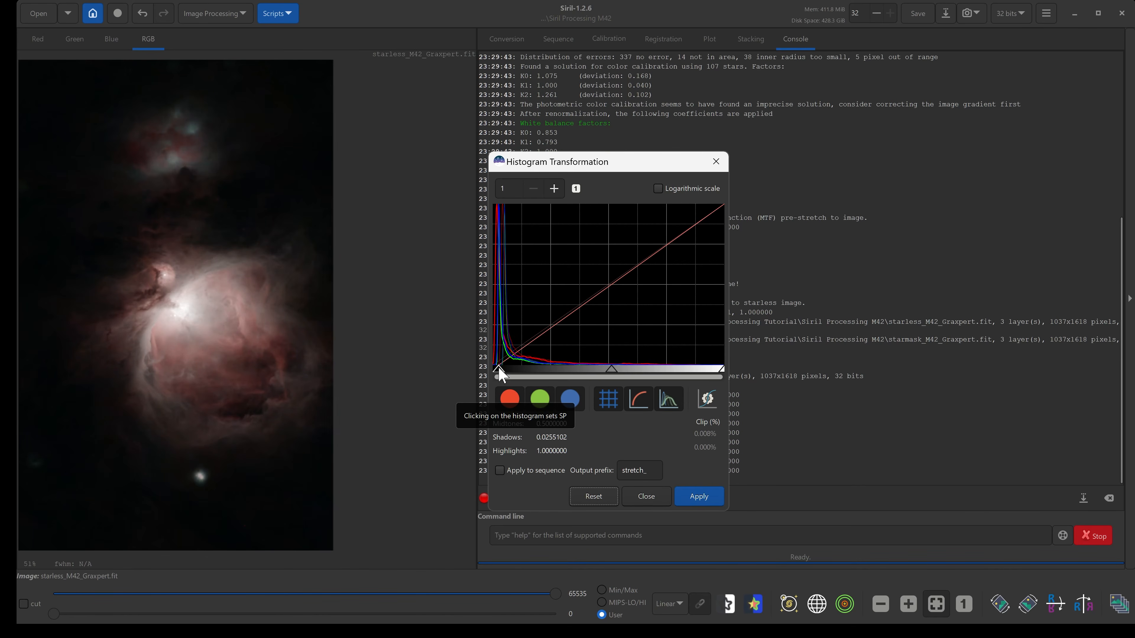
left_click(693, 497)
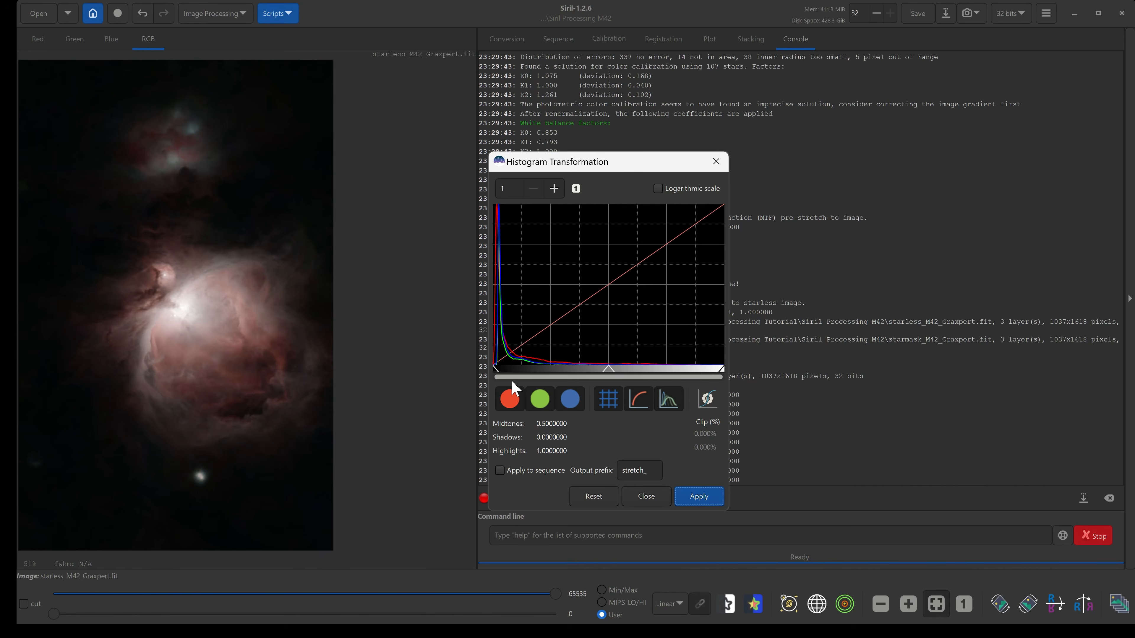
Zoom into the histogram to inspect it, reset the zoom, and close the Histogram Transformation dialog.
left_click(555, 189)
left_click(554, 189)
left_click(553, 188)
left_click(553, 188)
left_click(553, 188)
left_click(554, 188)
left_click(554, 188)
left_click(553, 189)
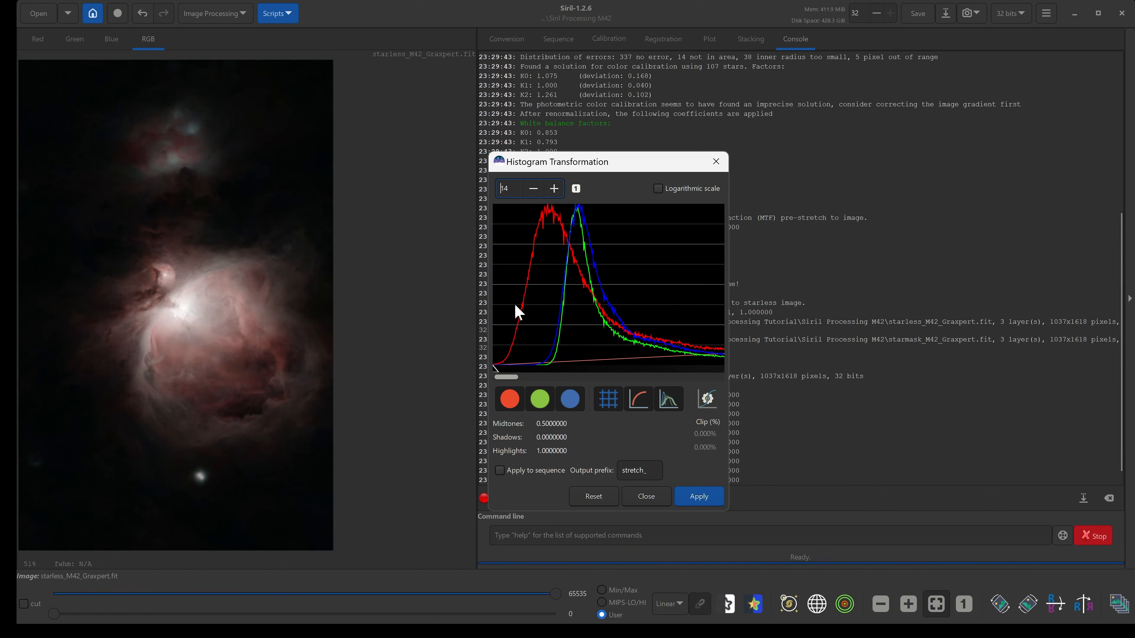
mouse_move(494, 374)
left_mouse_down()
mouse_move(509, 377)
mouse_move(469, 357)
mouse_move(537, 374)
mouse_move(487, 371)
left_mouse_up()
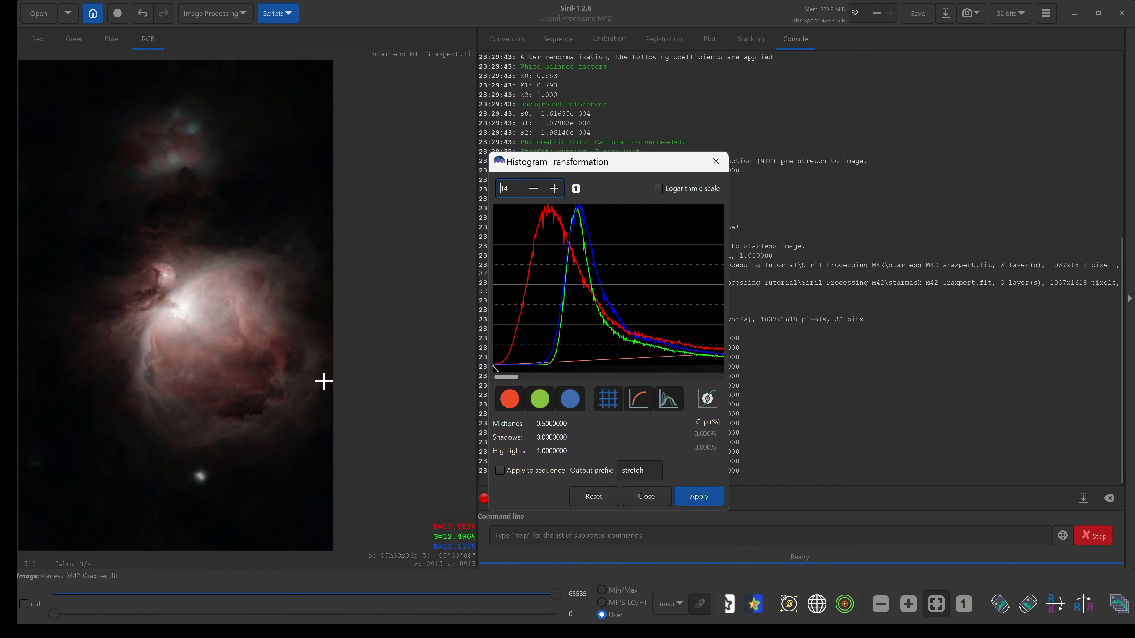
left_click(577, 190)
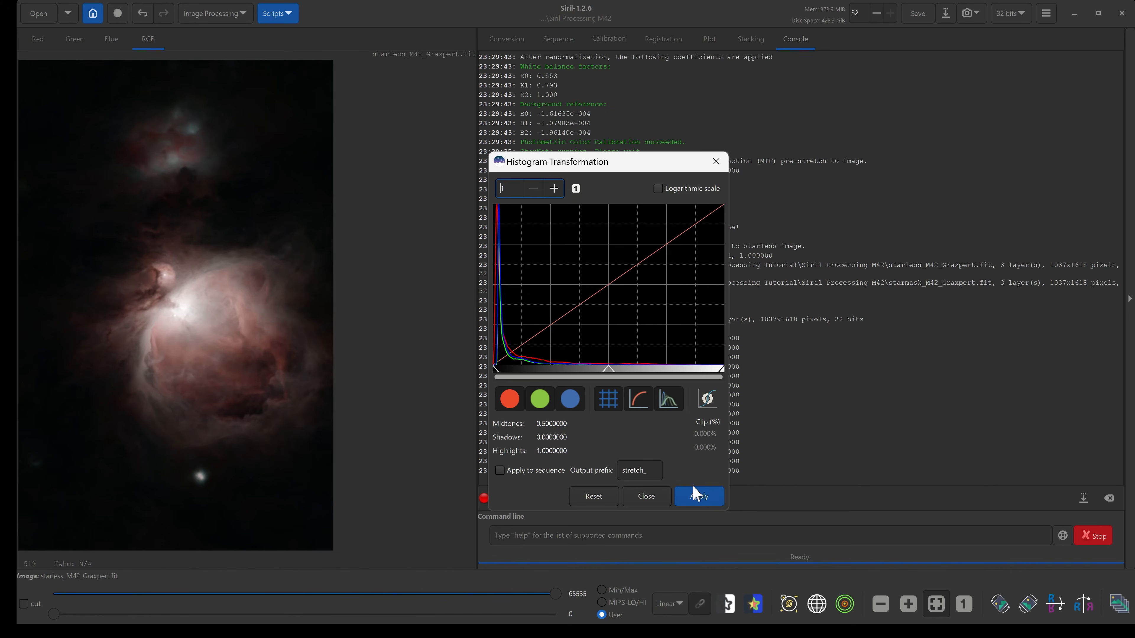
left_click(701, 499)
left_click(653, 500)
Check the processing step list in the WordPad notes and return to Siril.
key("alt+Tab")
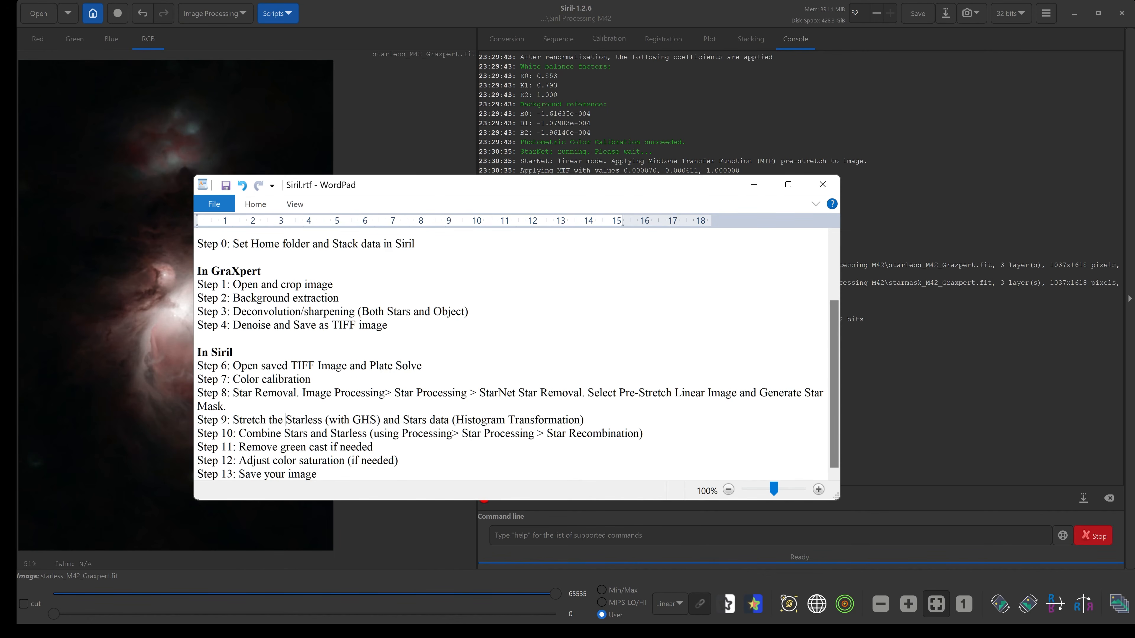
left_click(384, 13)
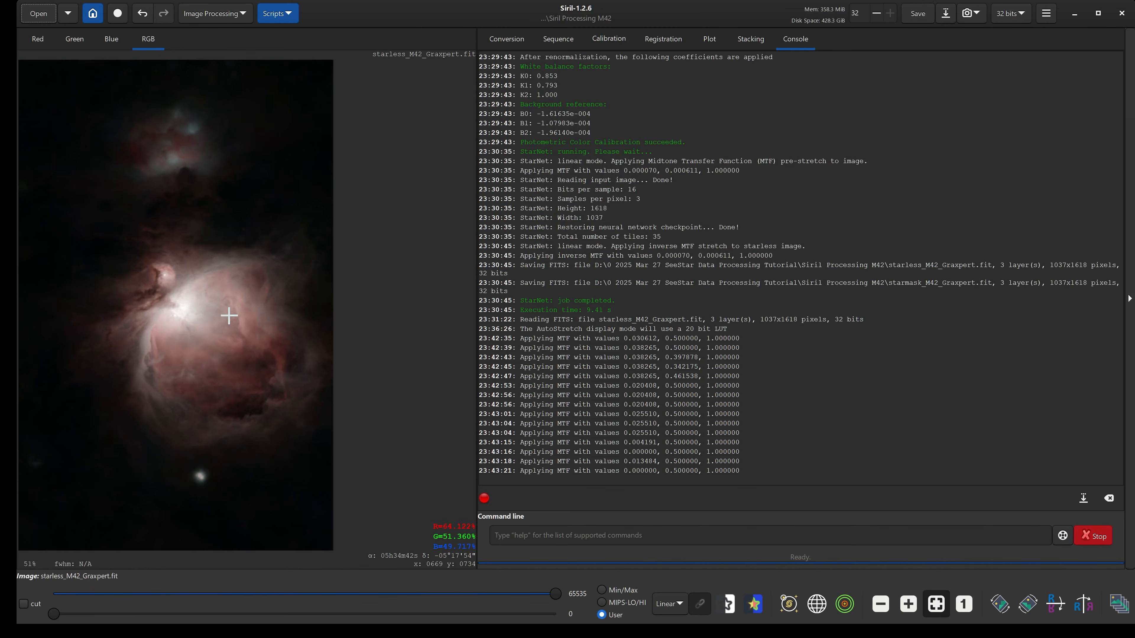
Apply a global color saturation with amount about 0.52 and background factor about 0.73.
left_click(208, 14)
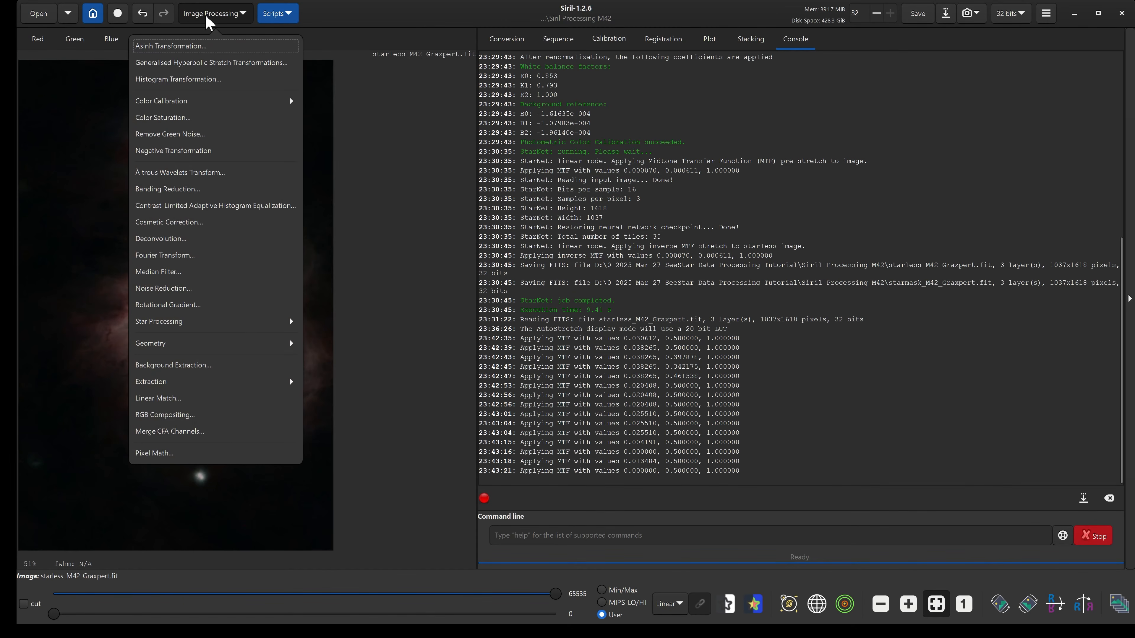
left_click(191, 119)
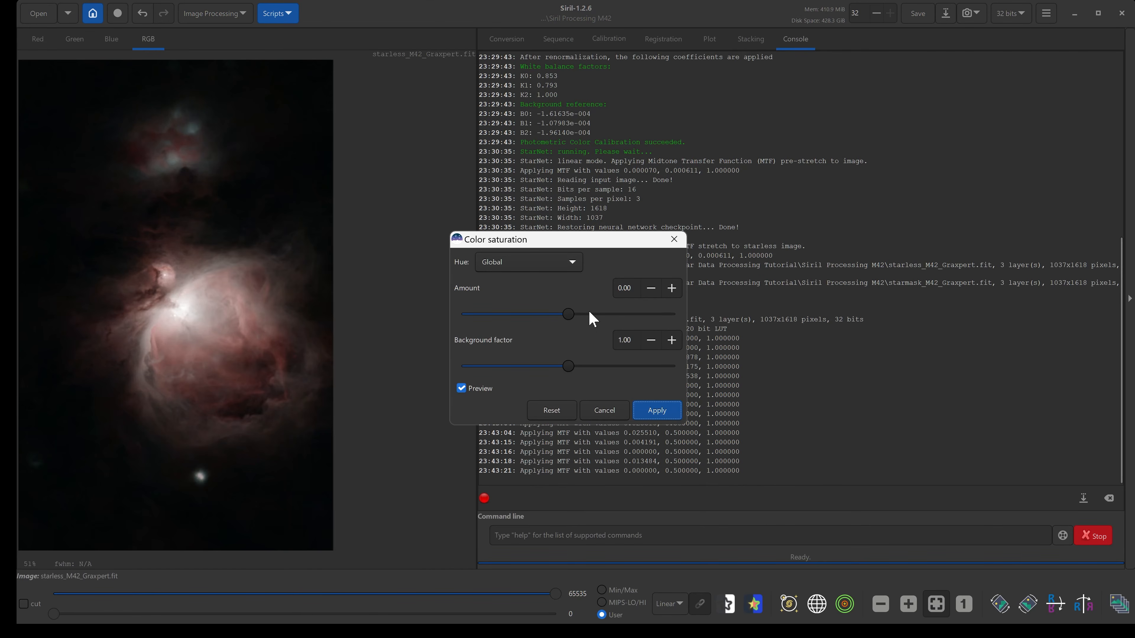
left_click_drag(574, 318, 610, 315)
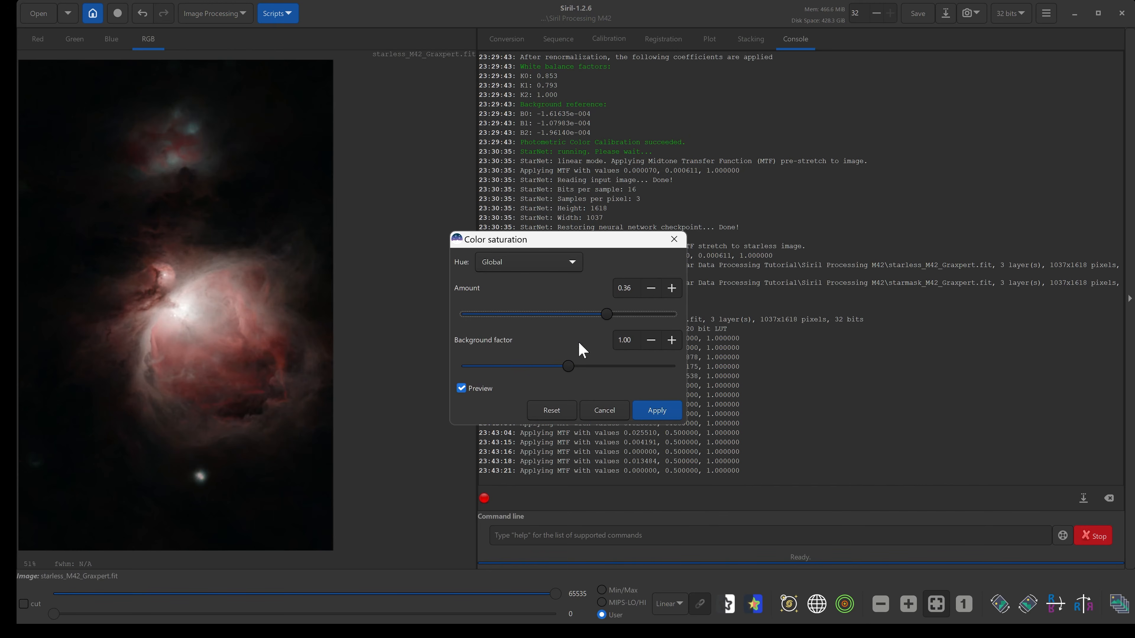
left_click_drag(568, 367, 850, 356)
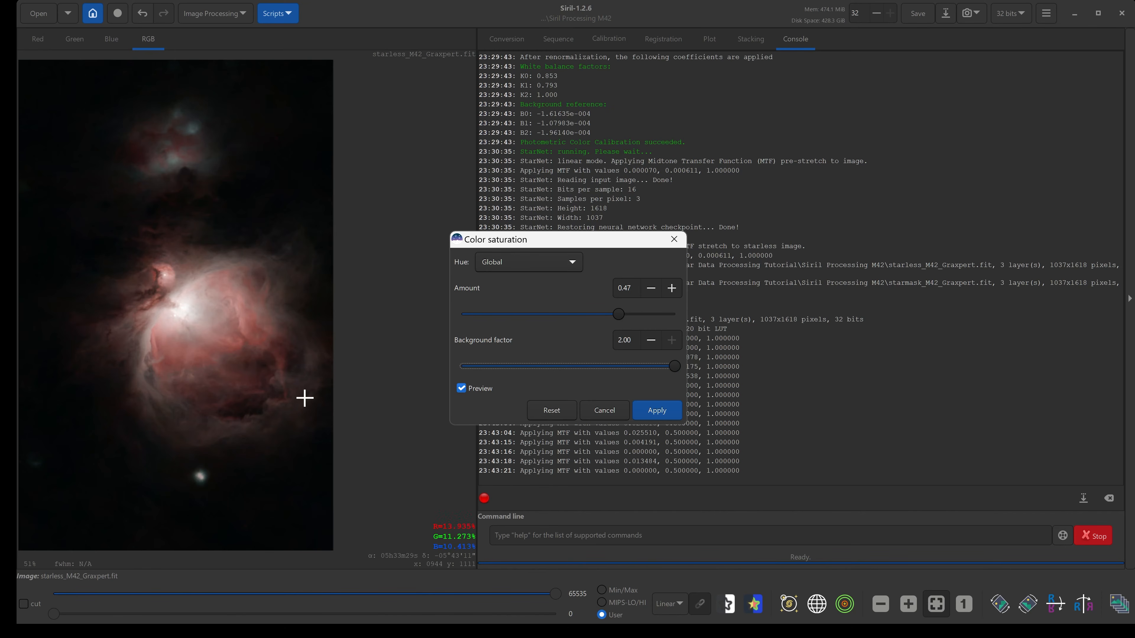
left_click_drag(678, 370, 518, 370)
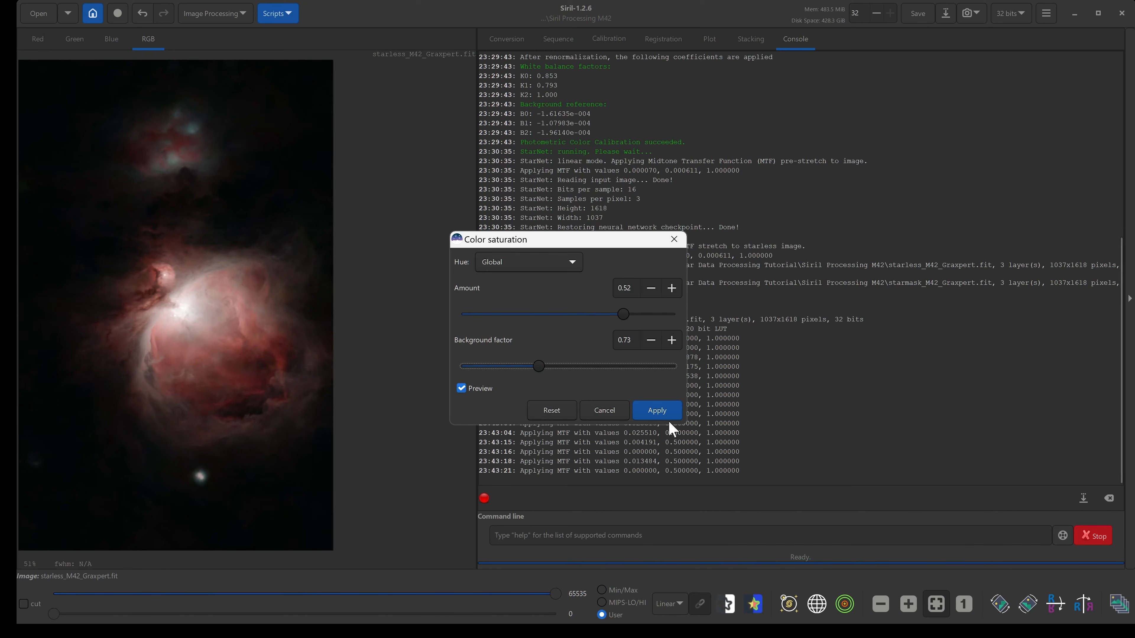
left_click(661, 410)
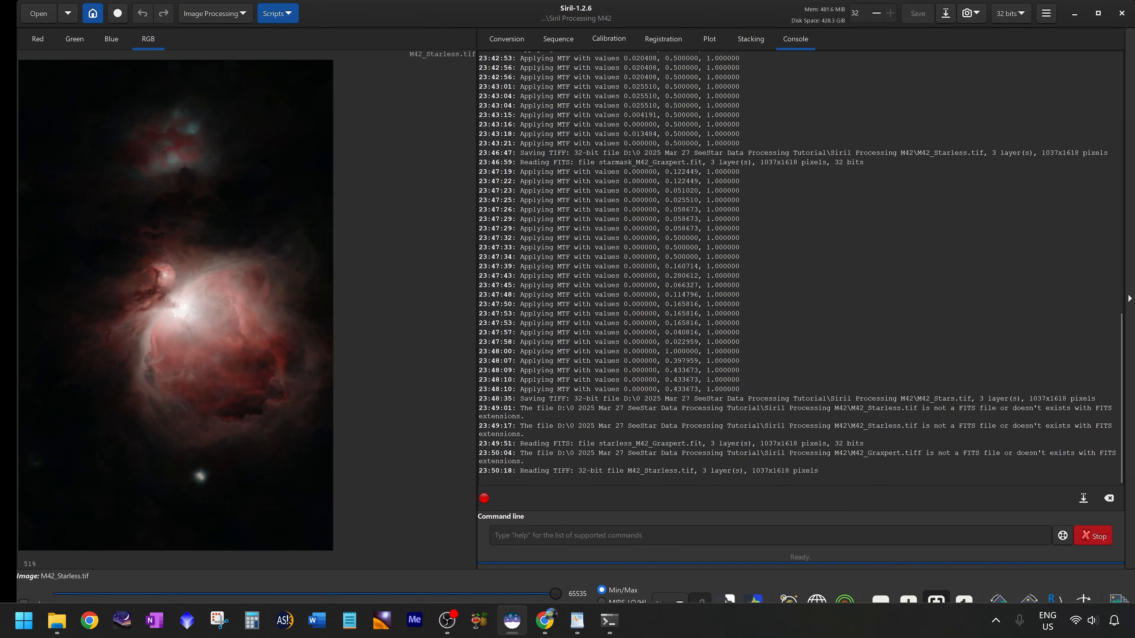
Save the image as M42_Starless.fit in FITS format with 32-bit floating point samples.
left_click(952, 16)
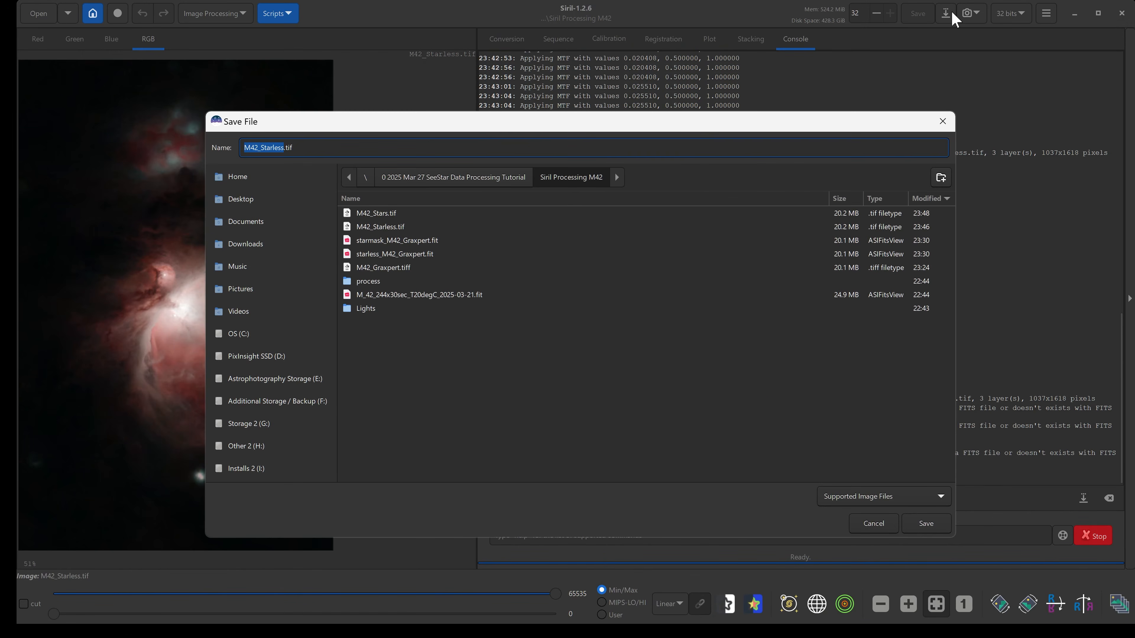
left_click(825, 503)
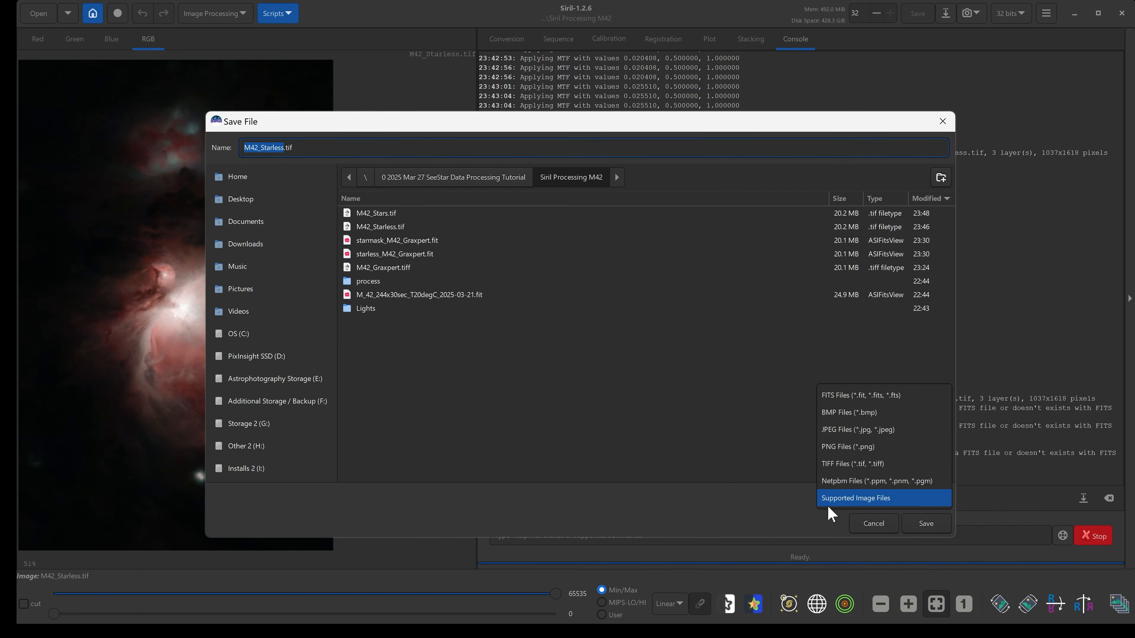
left_click(890, 399)
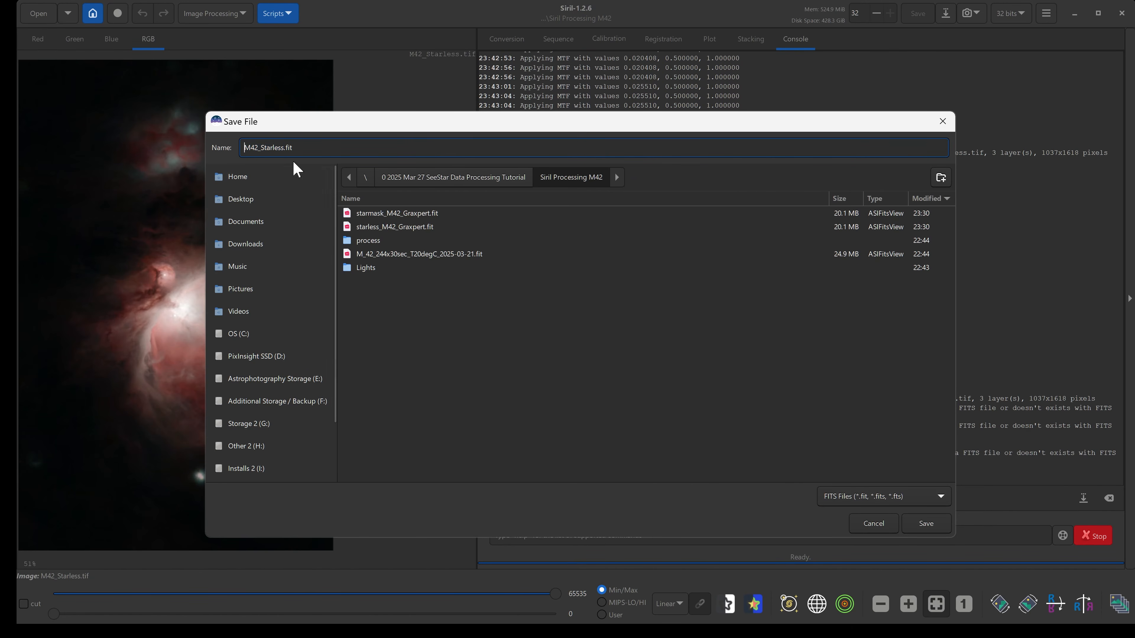
key("BackSpace")
key("BackSpace")
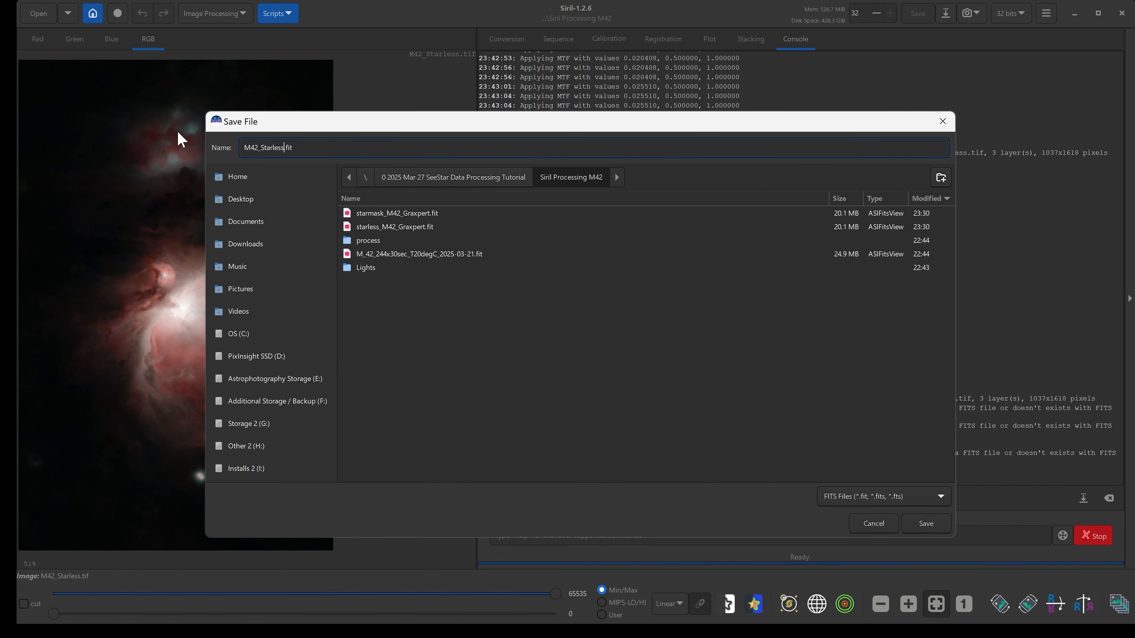
left_click(926, 524)
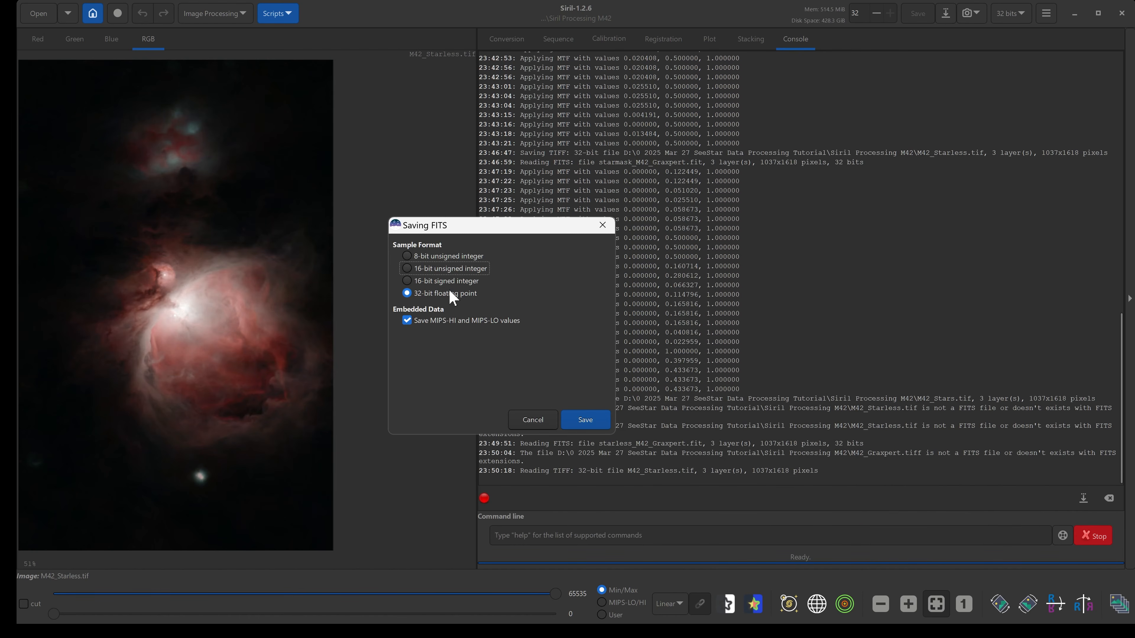
left_click(583, 419)
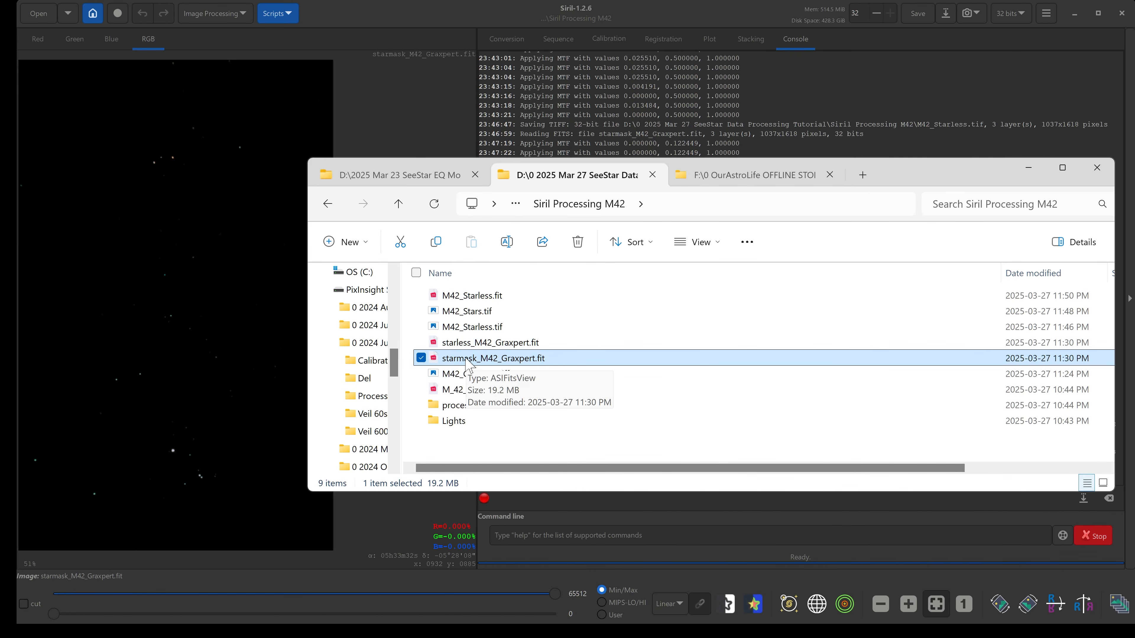
Load starmask_M42_Graxpert.fit from the file explorer and open the Histogram Transformation dialog.
left_click_drag(514, 365, 240, 379)
left_click(605, 354)
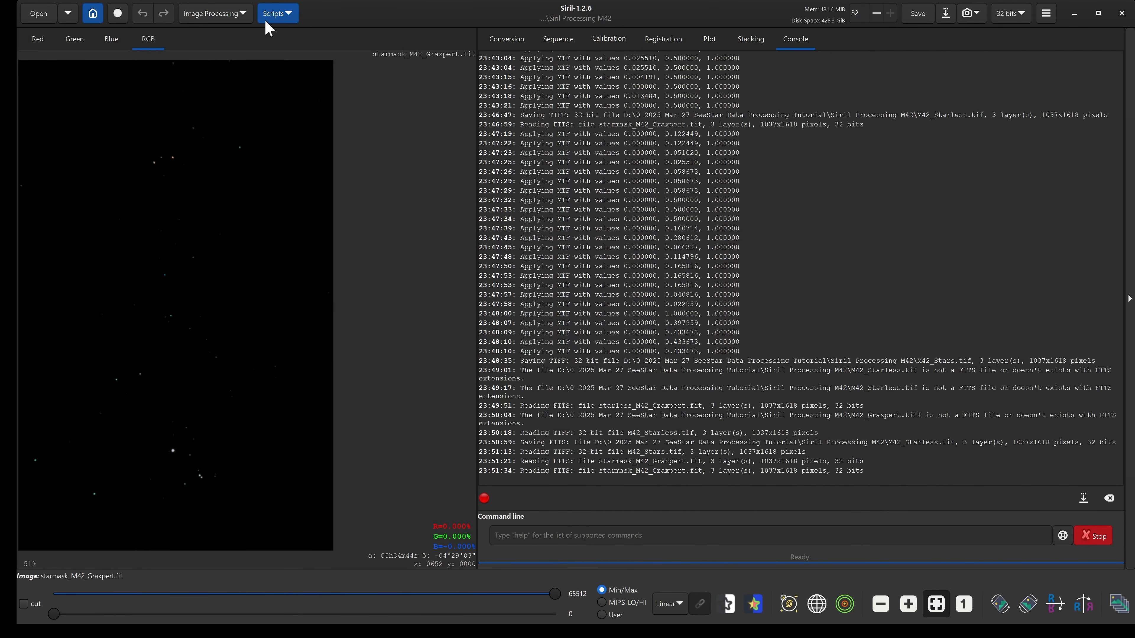
left_click(226, 13)
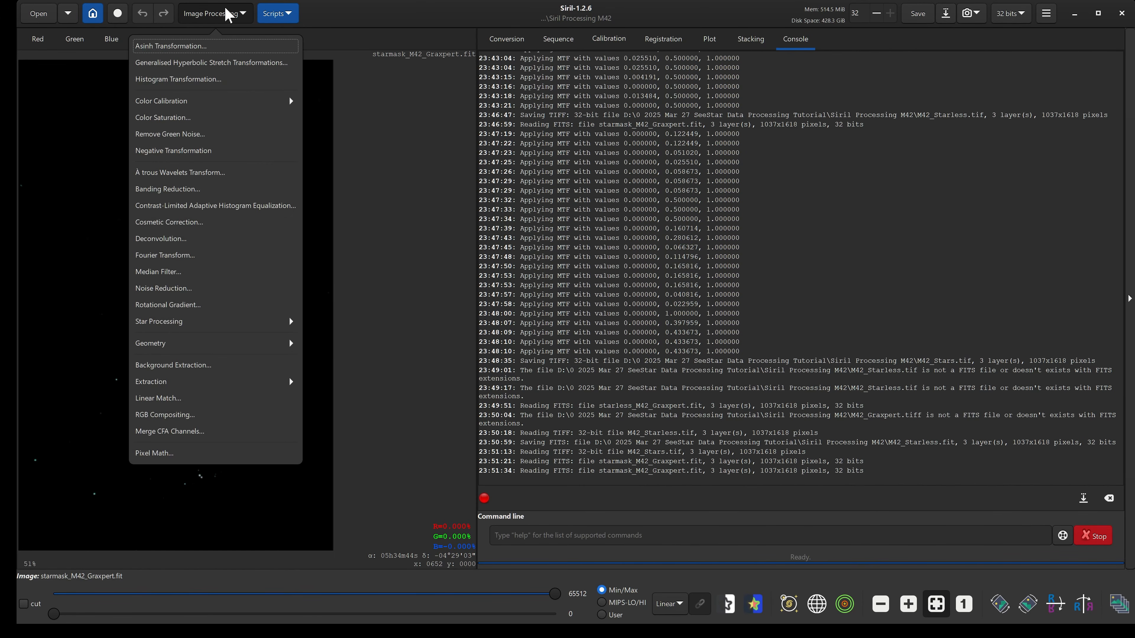
left_click(213, 83)
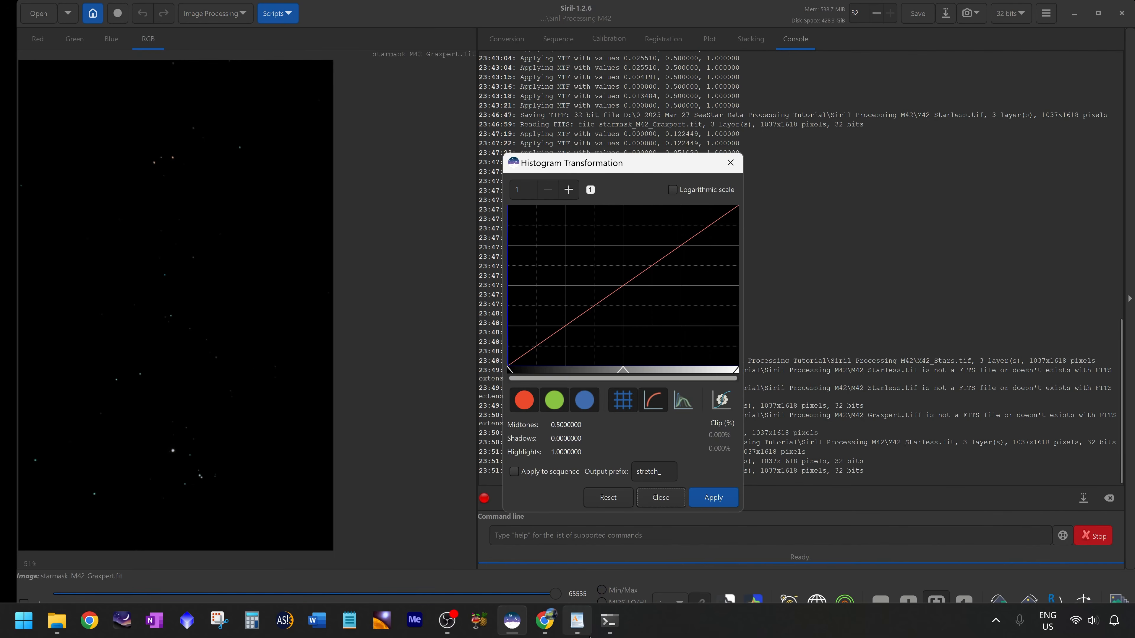
Highlight the stars data histogram step in the WordPad notes and return to Siril.
left_click(581, 624)
left_click(535, 433)
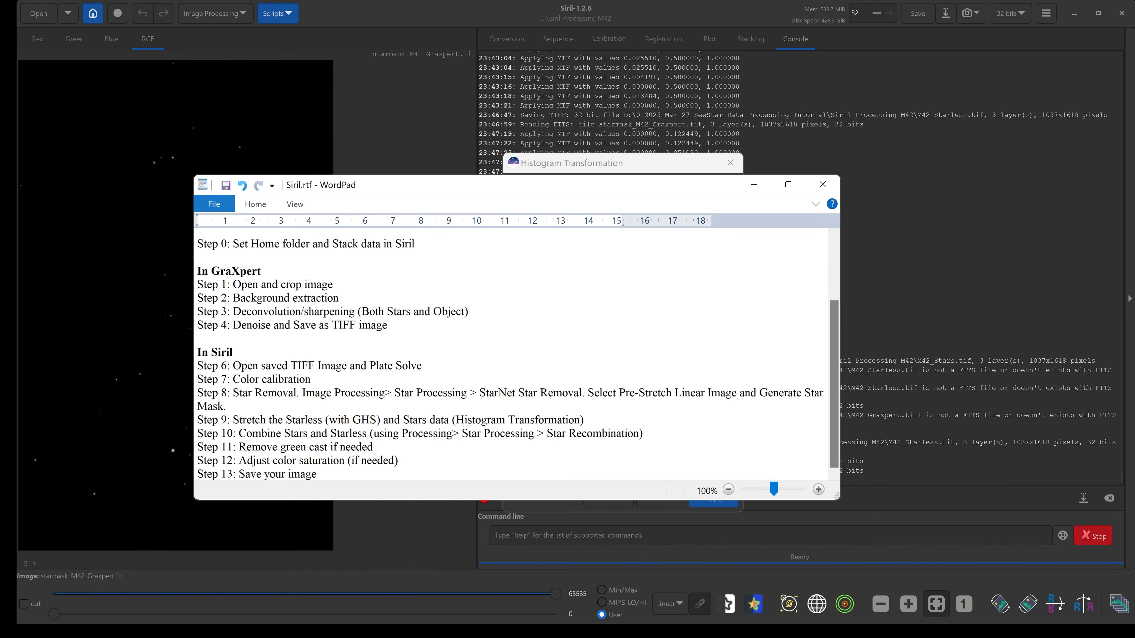
left_click_drag(403, 420, 580, 420)
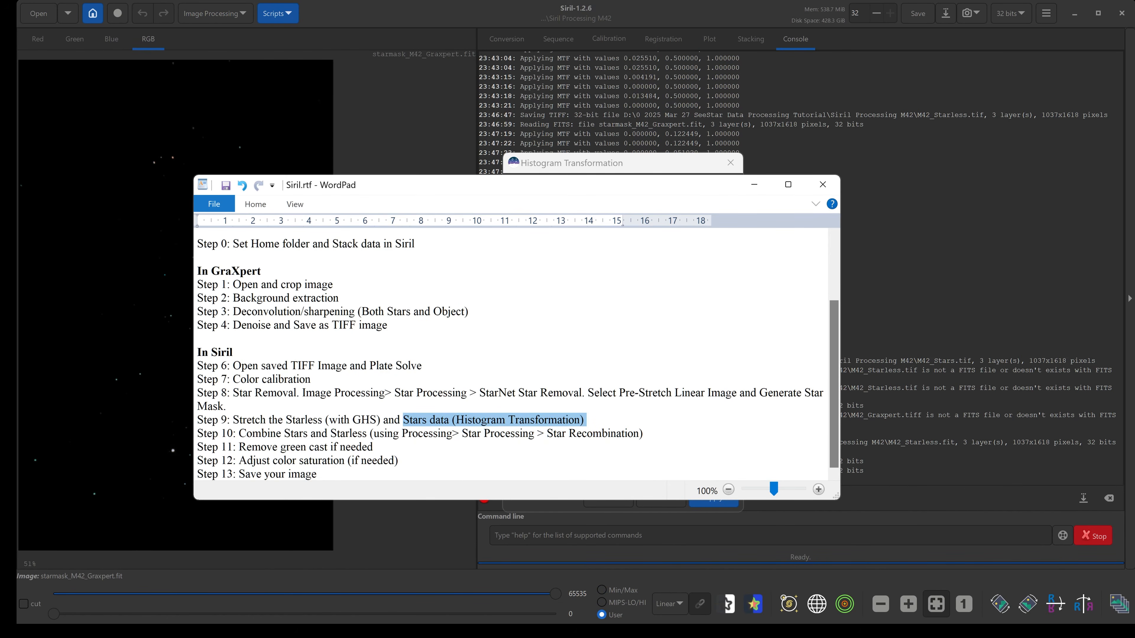
left_click(469, 7)
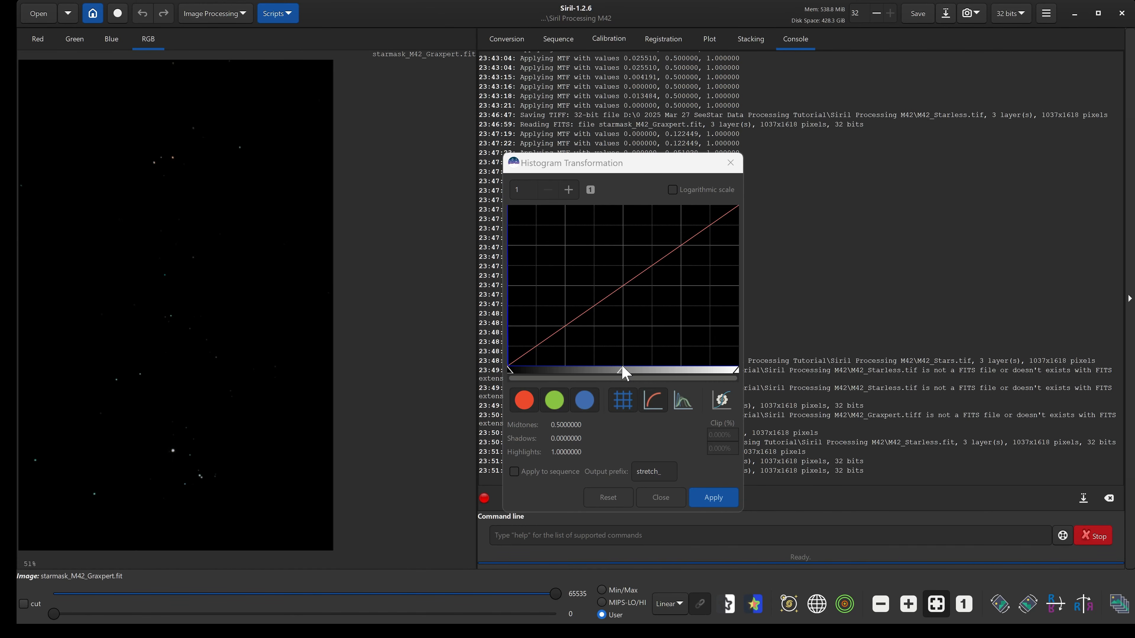
Stretch the star mask with the histogram midtones at about 0.064 and apply it.
left_click(624, 375)
left_click_drag(626, 377, 525, 377)
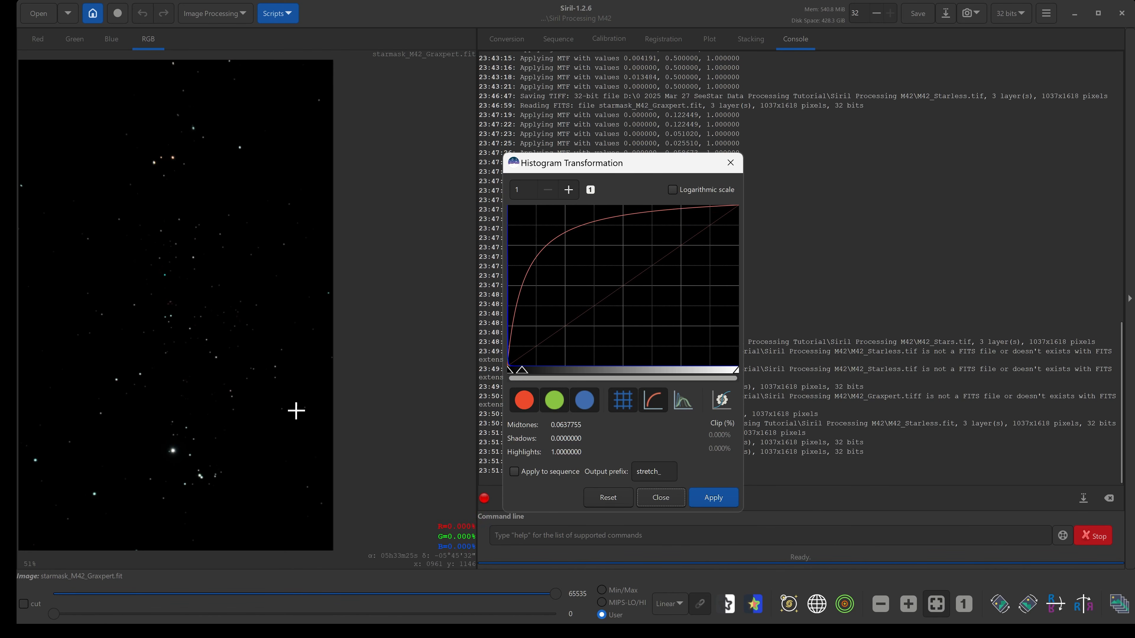
left_click(708, 502)
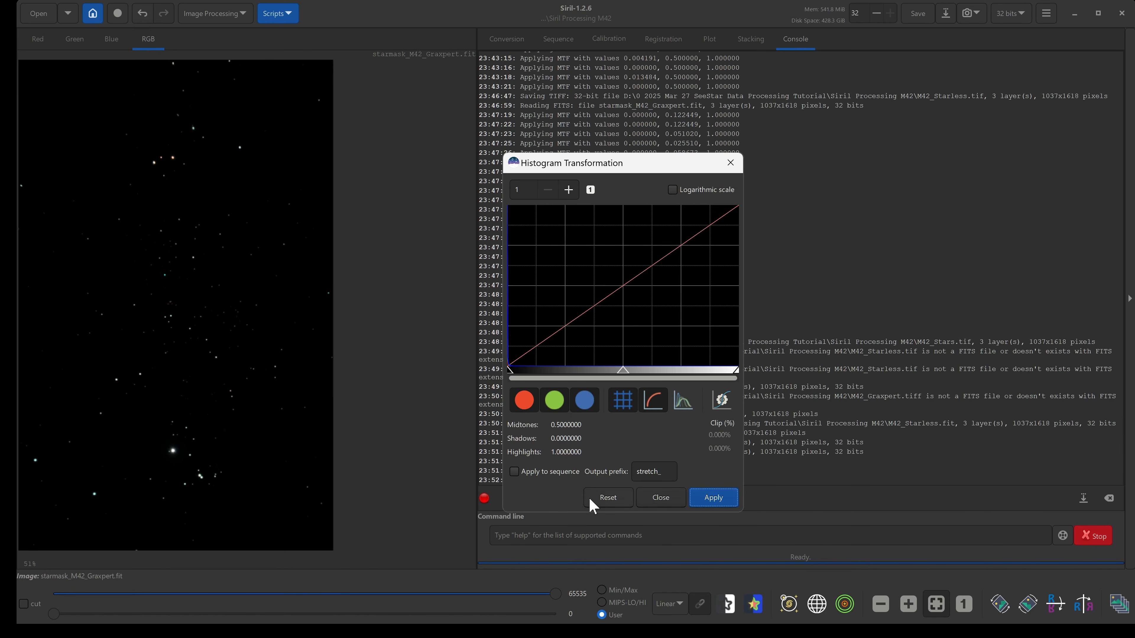
Apply a second histogram stretch with midtones about 0.105 and close the Histogram Transformation dialog.
left_click_drag(622, 377, 534, 374)
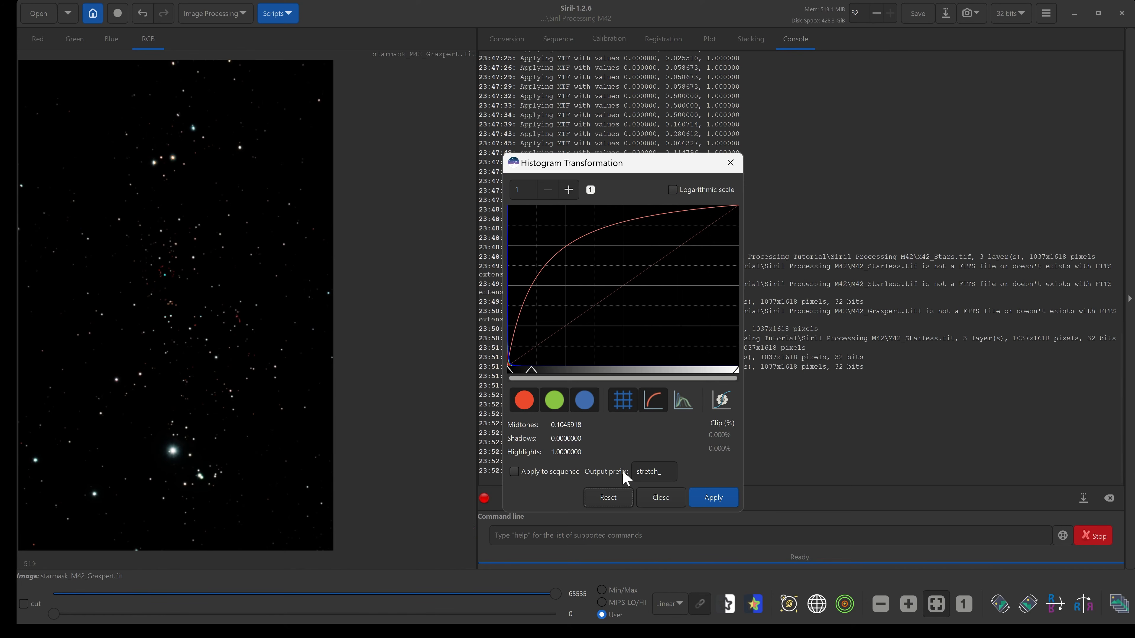
left_click(714, 497)
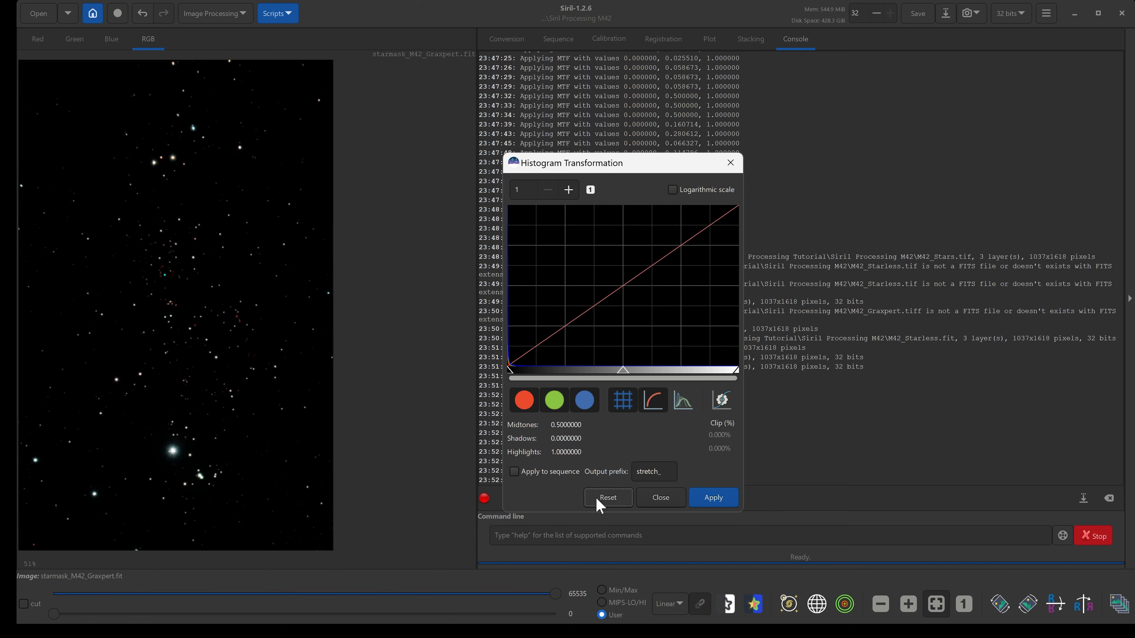
left_click(648, 498)
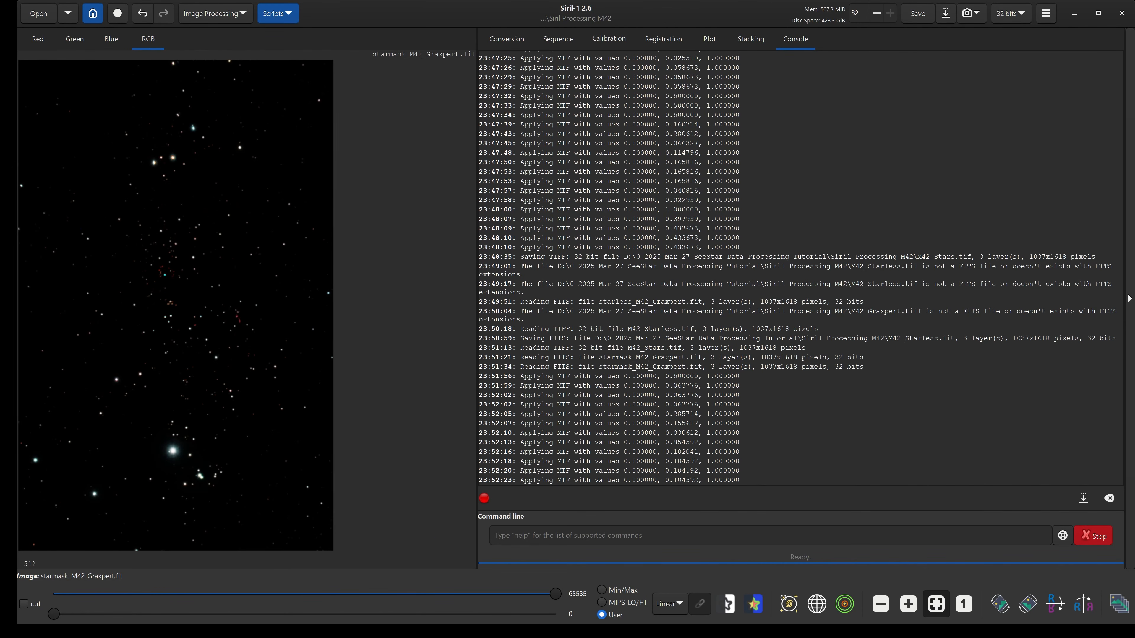
Save the stars image as M42_Stars.fit in FITS format with 32-bit floating point samples.
left_click(945, 13)
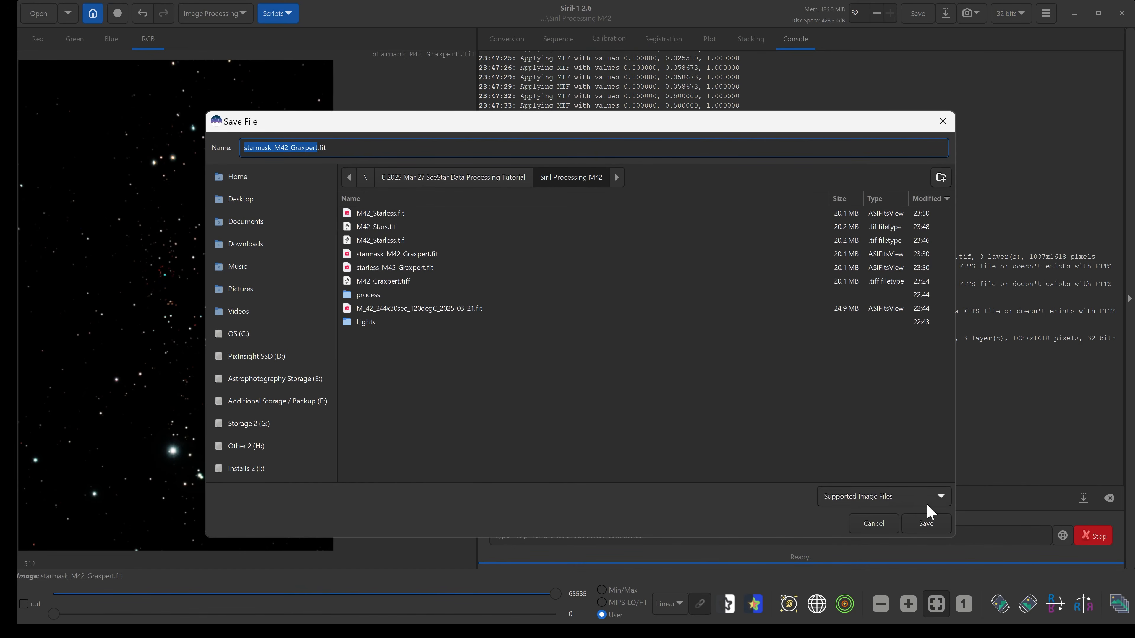
left_click(911, 505)
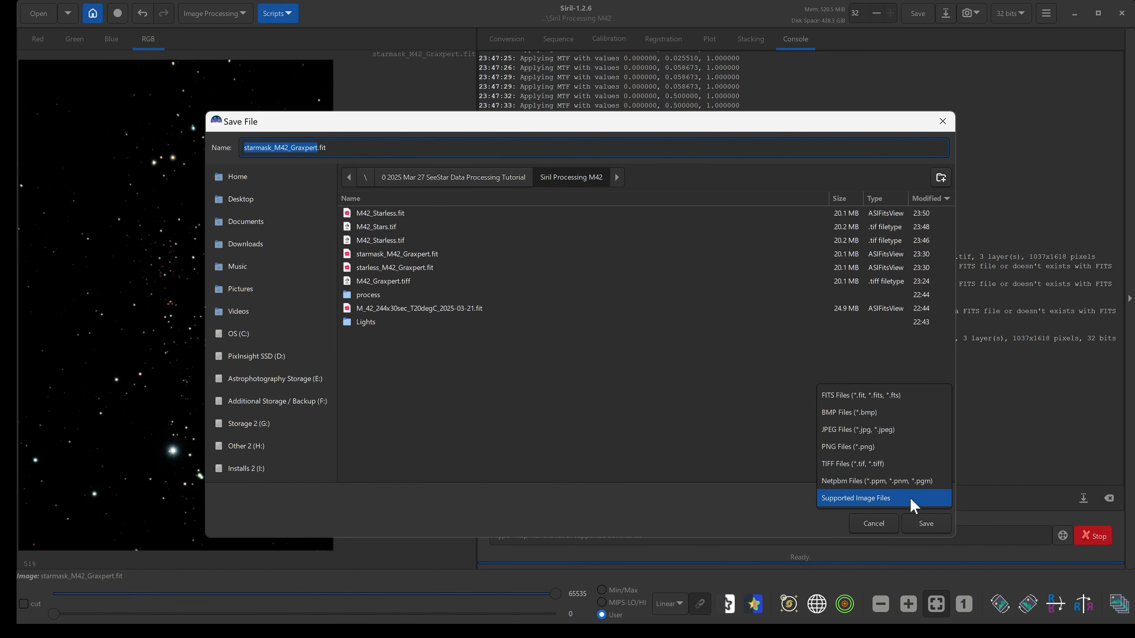
left_click(863, 396)
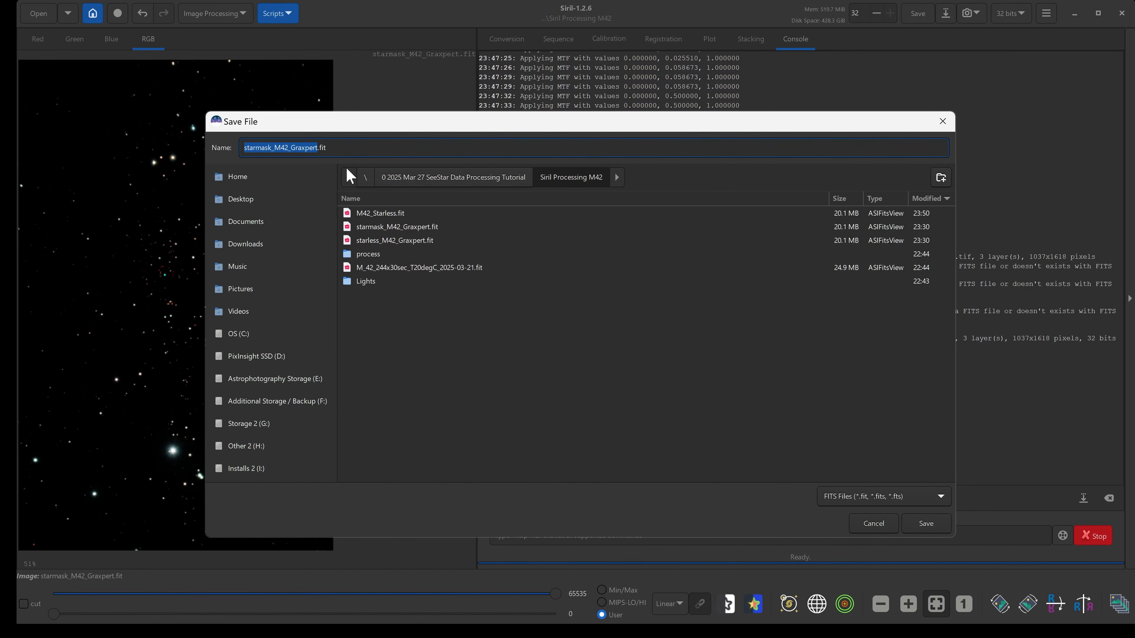
left_click(306, 147)
left_click_drag(318, 148, 178, 146)
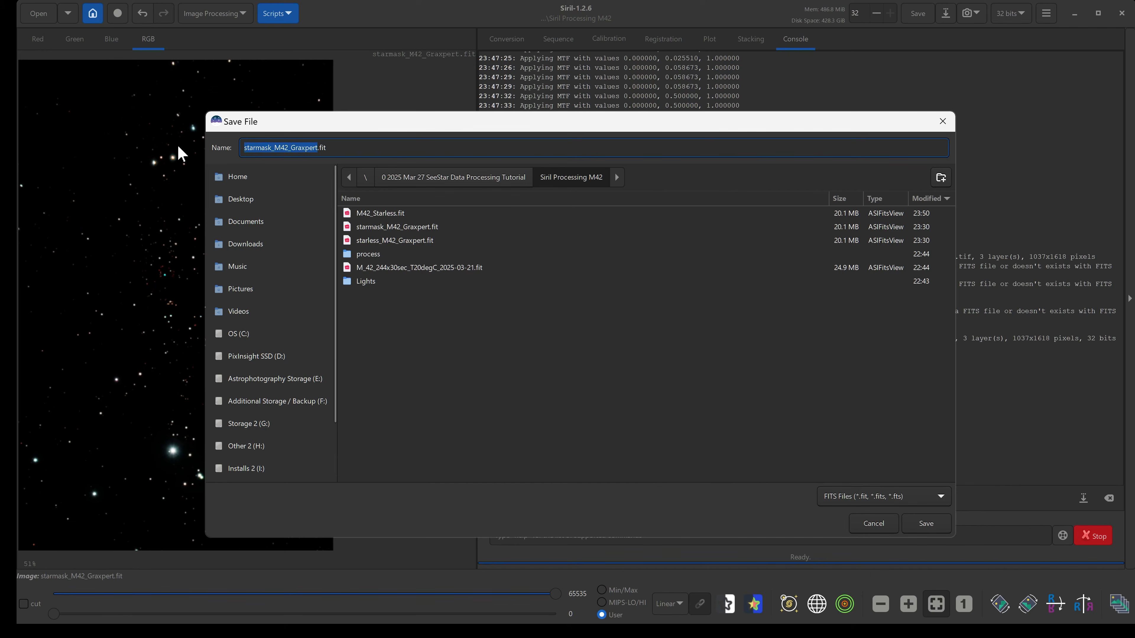
type("M42")
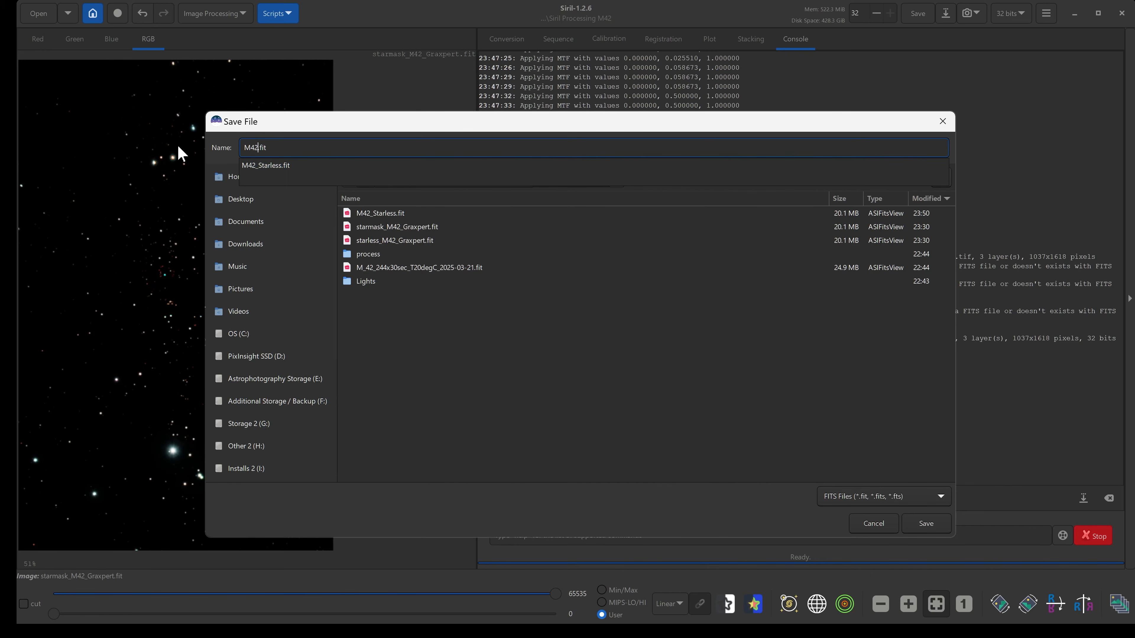
type("_Stars")
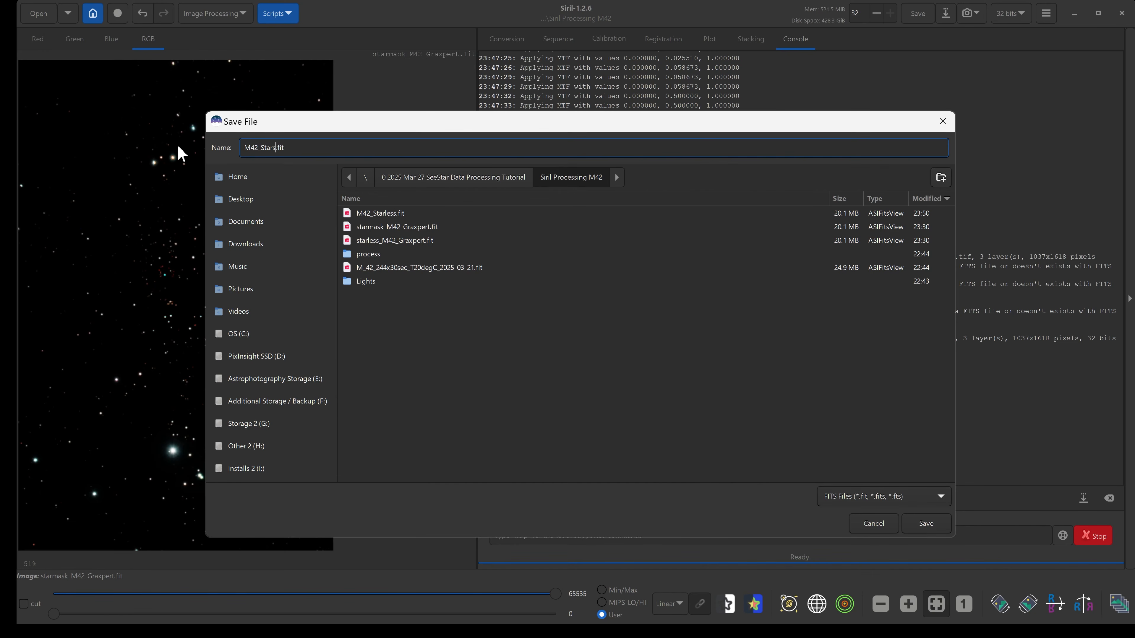
left_click(925, 524)
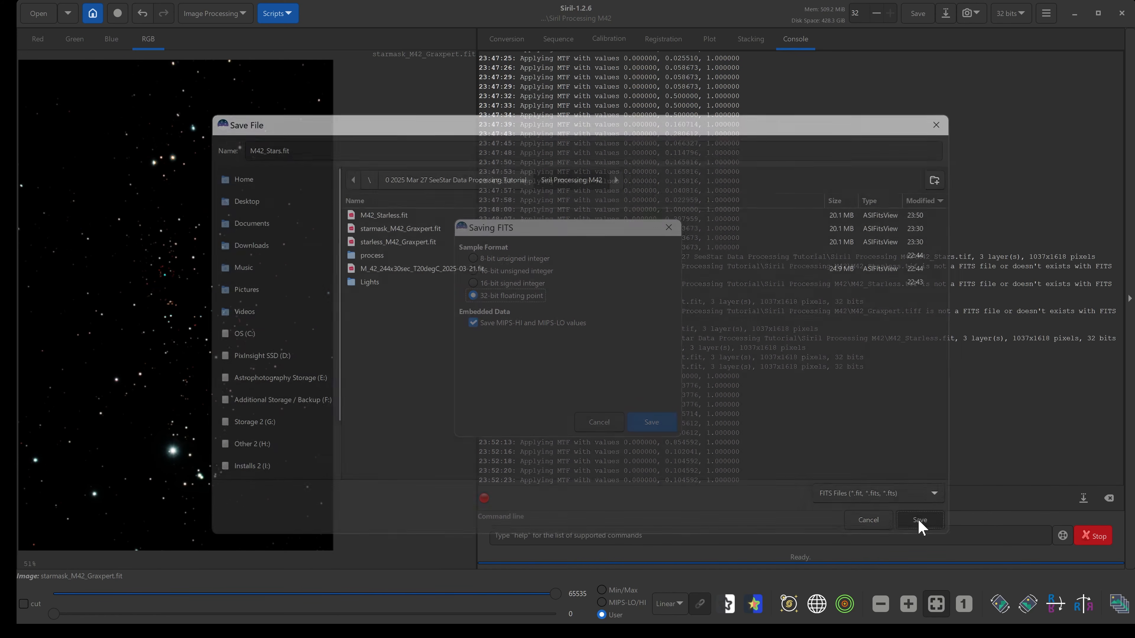
left_click(644, 423)
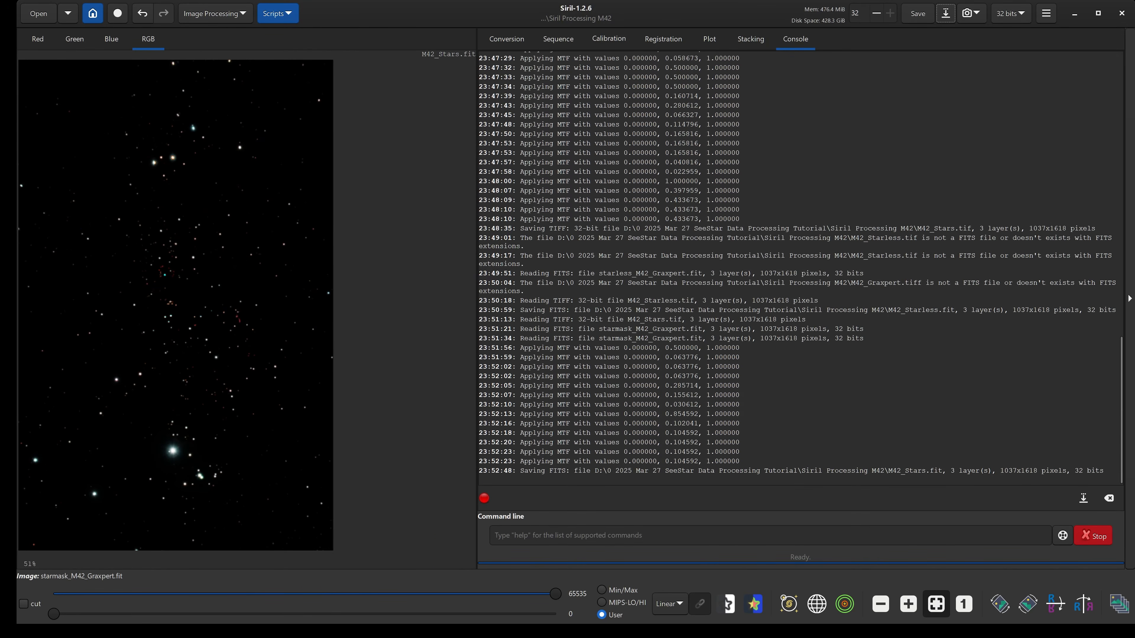
Highlight the Combine Stars and Starless step in the WordPad notes.
mouse_move(144, 609)
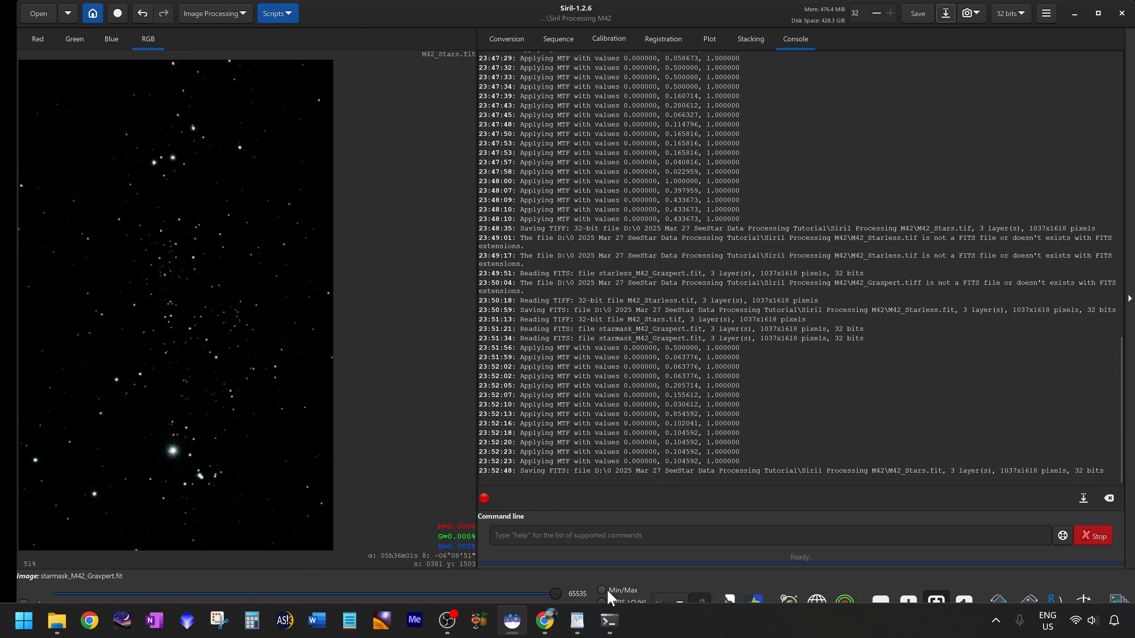
left_click(577, 620)
left_click_drag(233, 433, 646, 433)
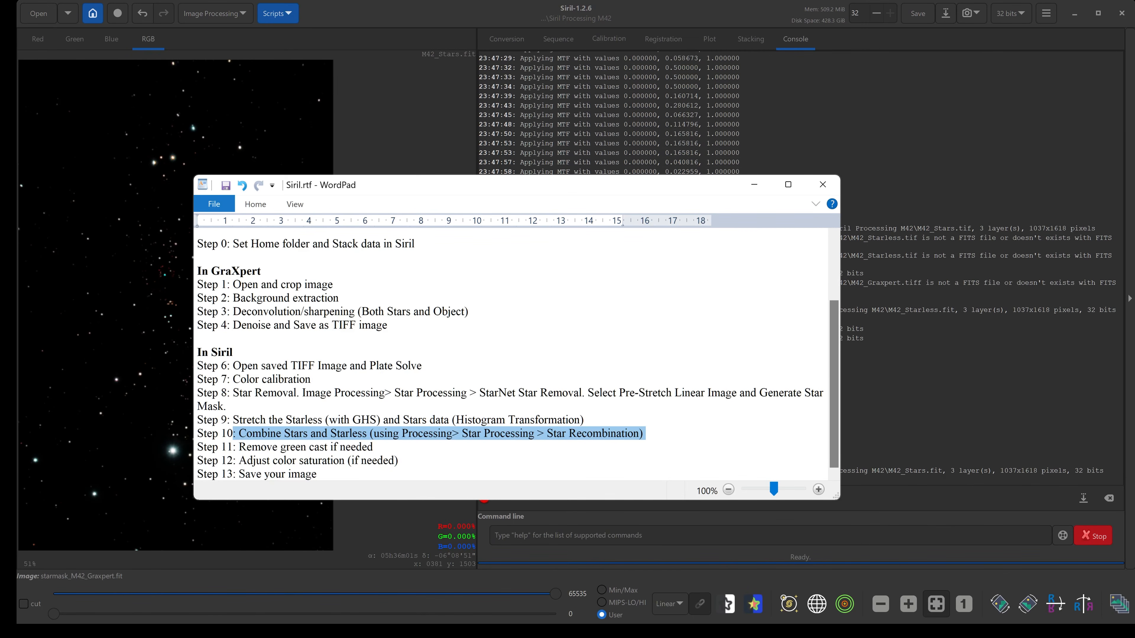
left_click(453, 434)
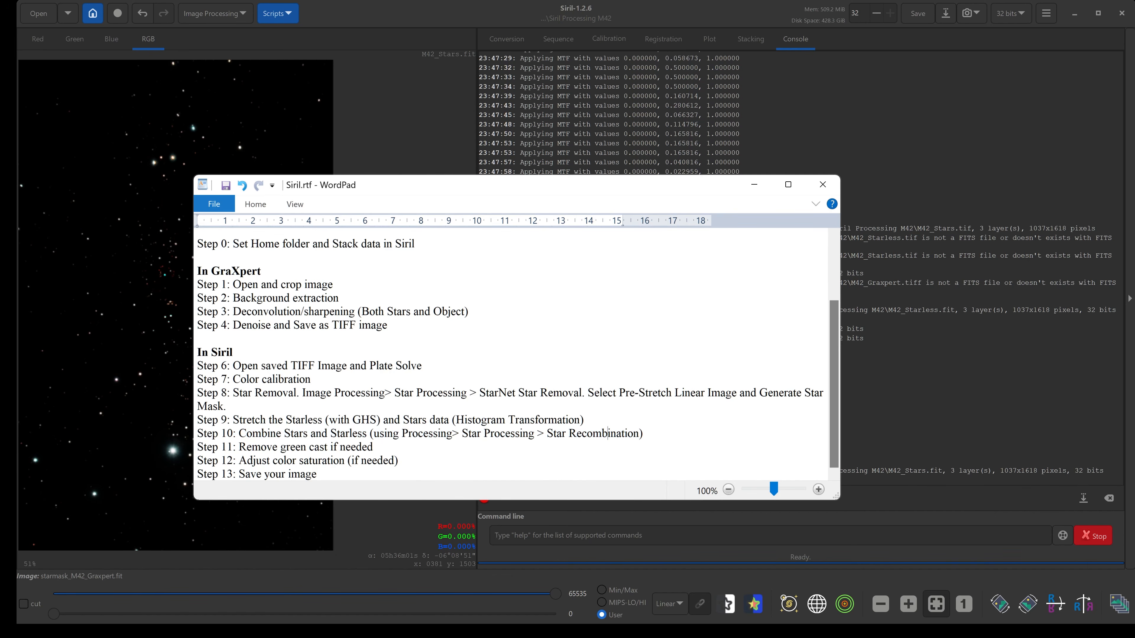
Return to Siril and open the Star Recomposition tool from star processing.
left_click(214, 9)
left_click(214, 10)
left_click(214, 10)
left_click(196, 321)
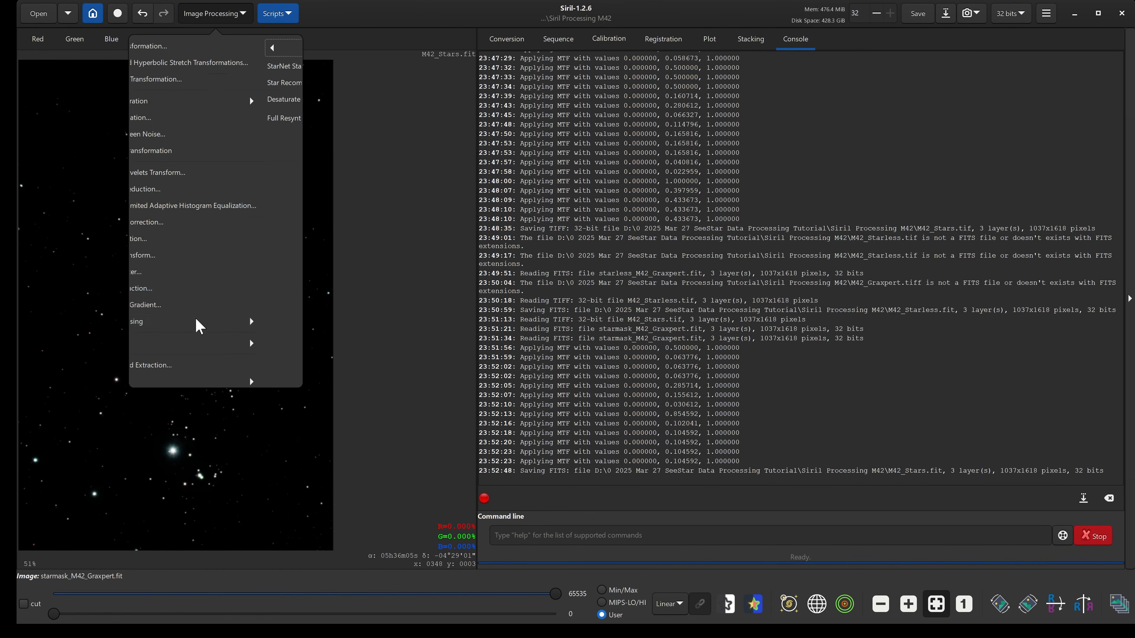
left_click(175, 83)
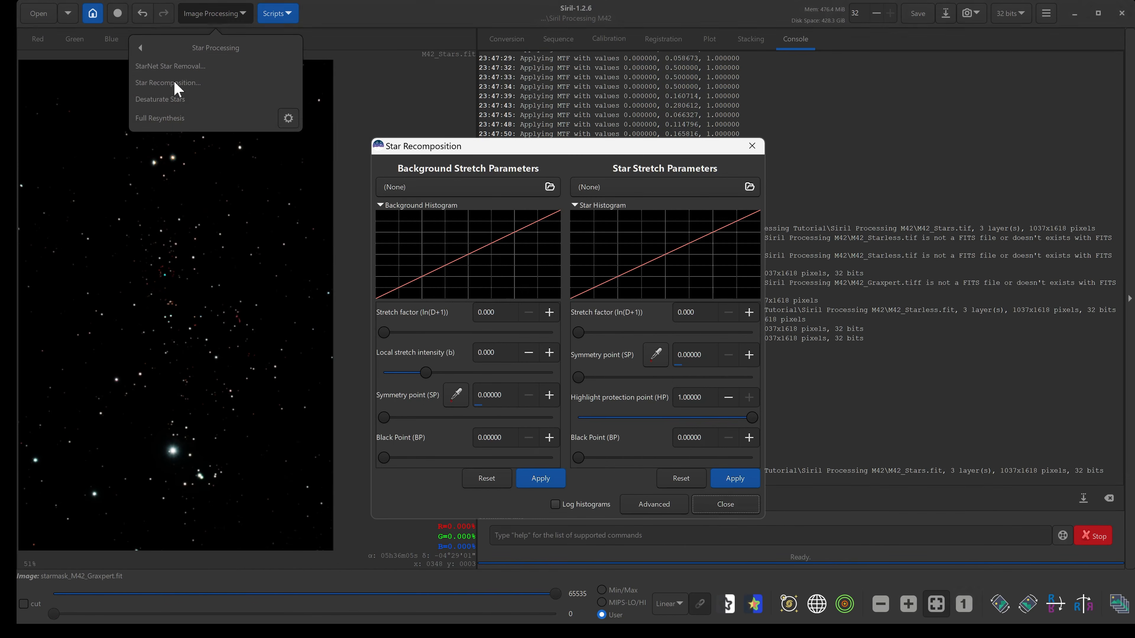
Load M42_Starless.fit as the background image and M42_Stars.fit as the star image.
left_click(456, 188)
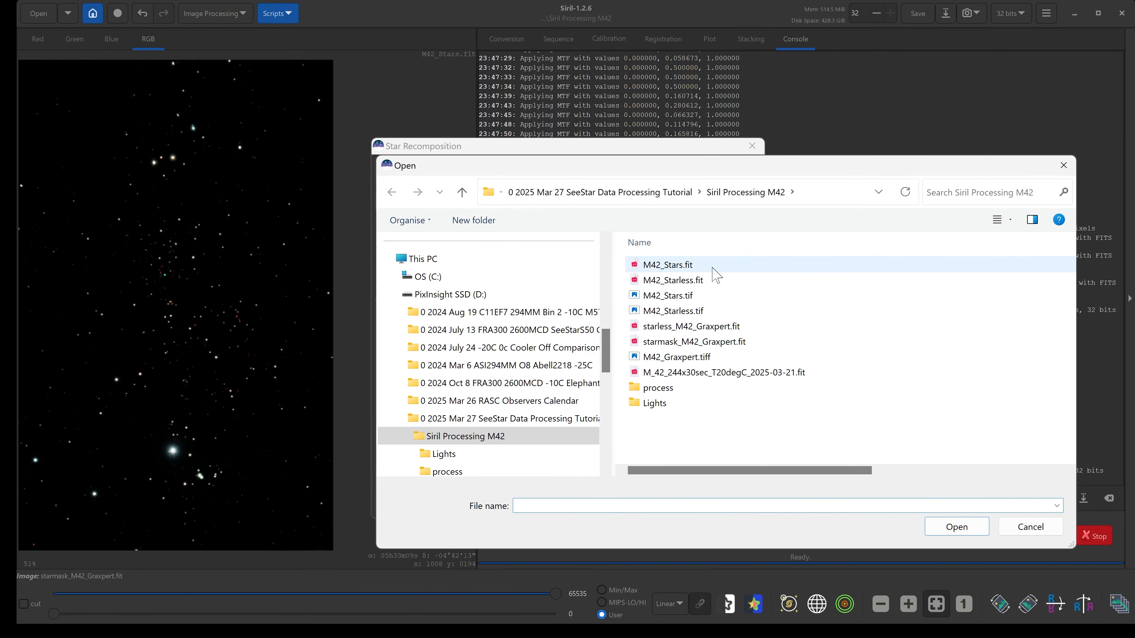
double_click(684, 281)
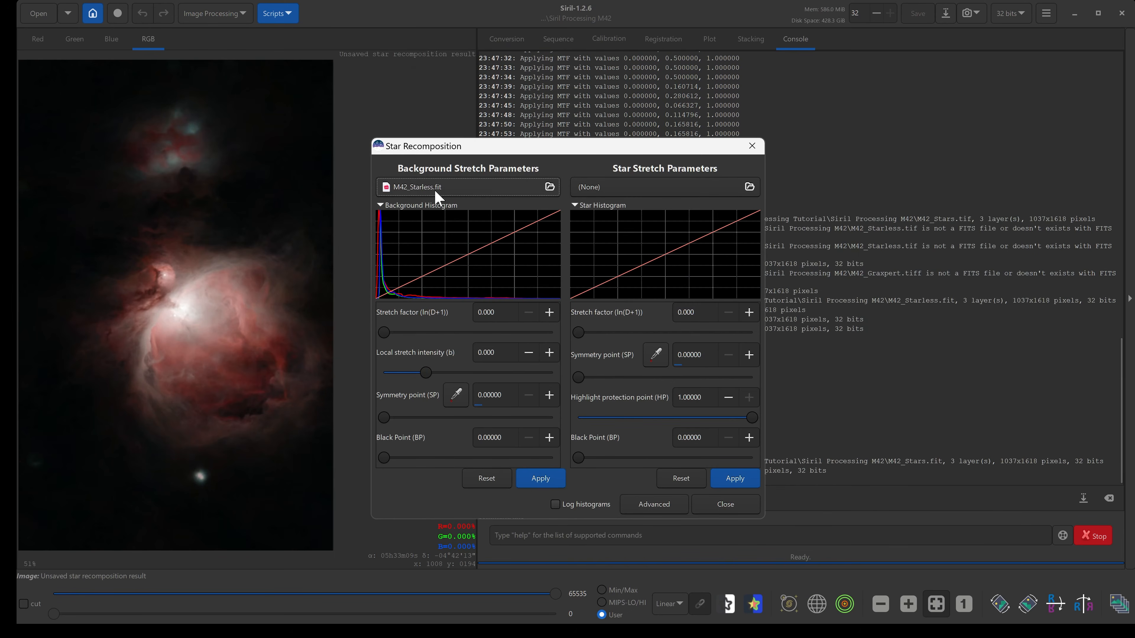
left_click(651, 186)
double_click(672, 266)
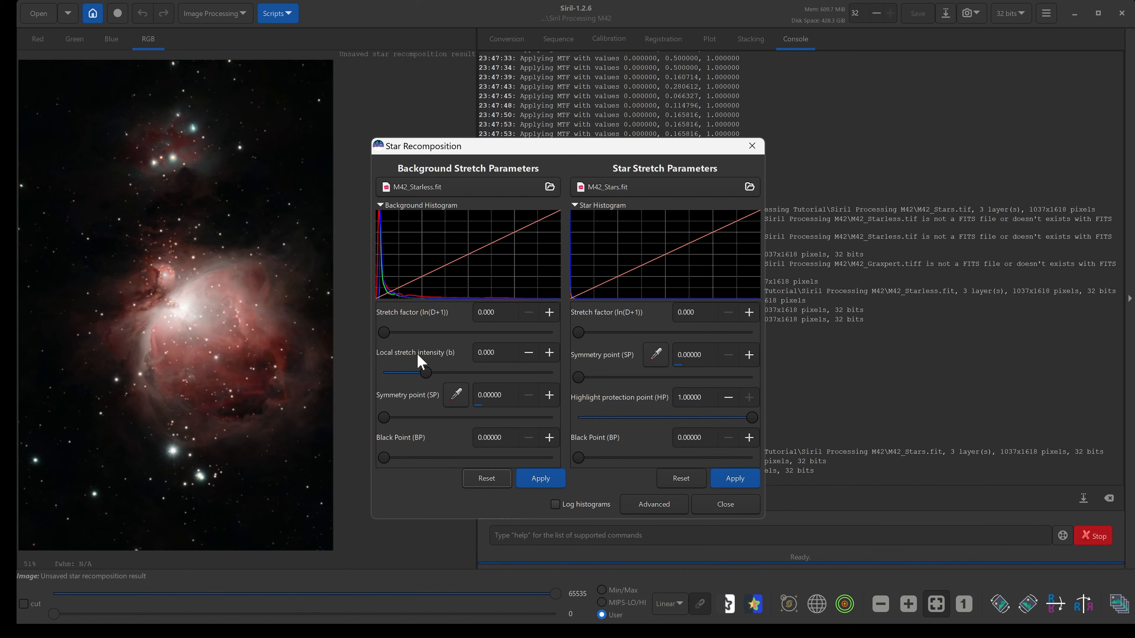
Set the background local stretch intensity to 15 and the background stretch factor to about 0.201.
left_click_drag(428, 375, 577, 378)
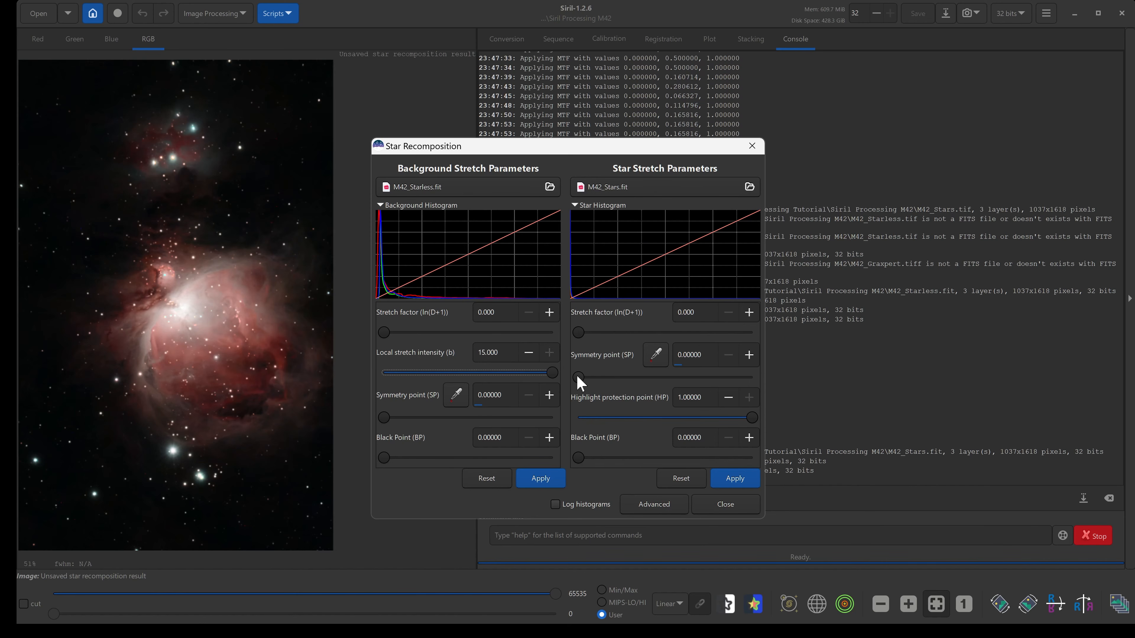
left_click_drag(383, 332, 389, 333)
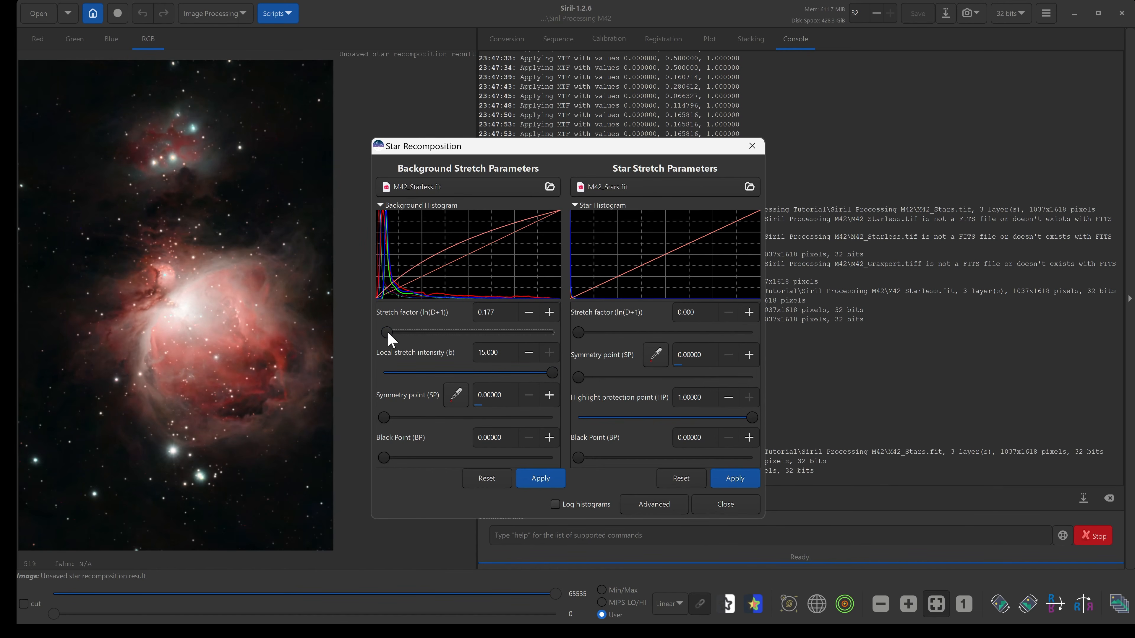
left_click_drag(388, 333, 389, 332)
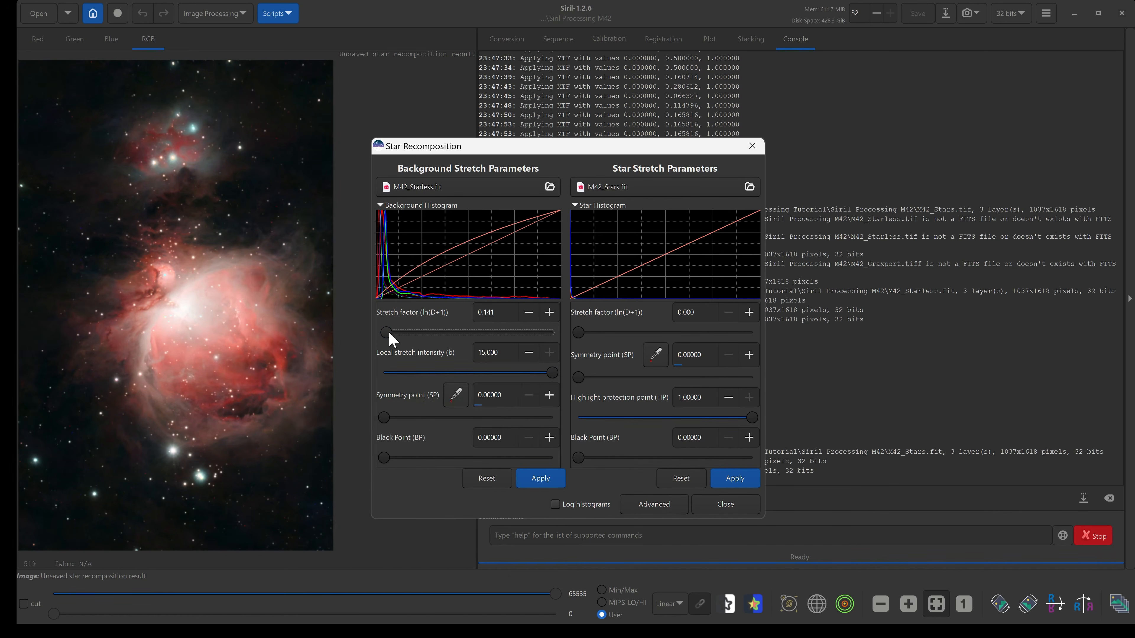
left_click(549, 313)
left_click(549, 313)
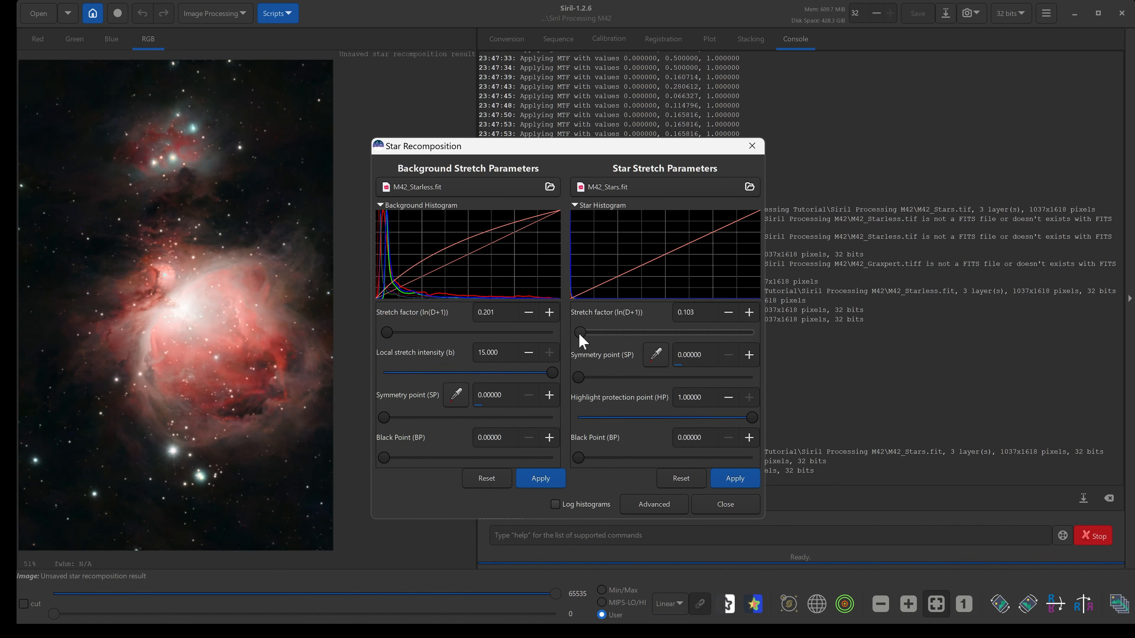
Keep the star stretch factor at 0, apply both recomposition stretches and close the dialog.
left_click_drag(582, 336, 597, 340)
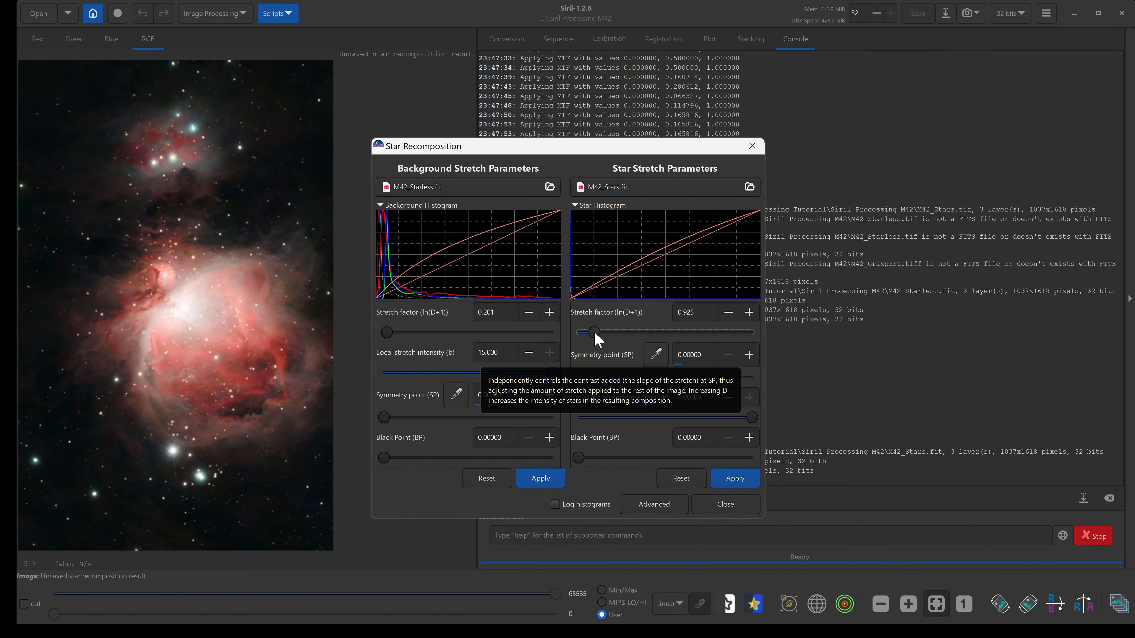
mouse_move(589, 336)
left_mouse_down()
mouse_move(621, 334)
mouse_move(577, 334)
left_mouse_up()
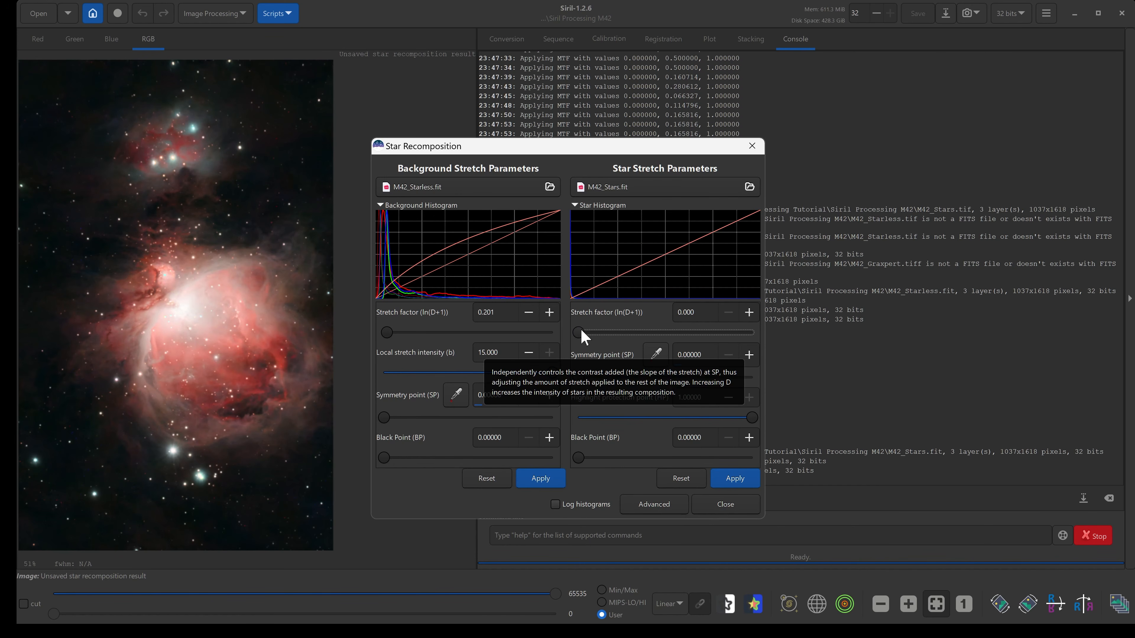
left_click(533, 483)
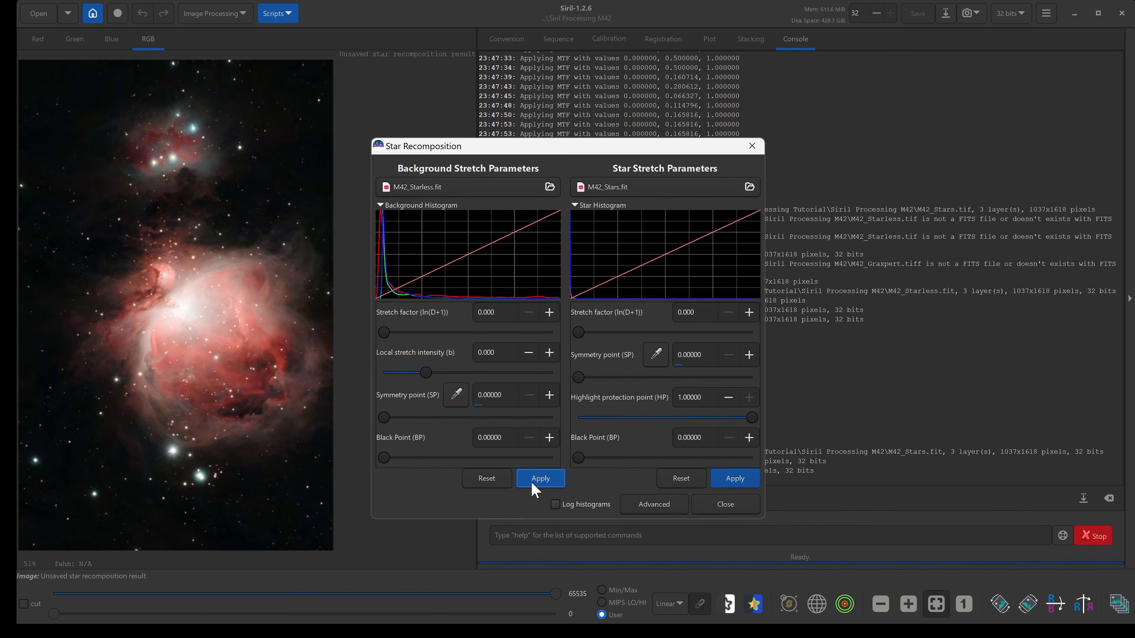
left_click(735, 481)
left_click(726, 505)
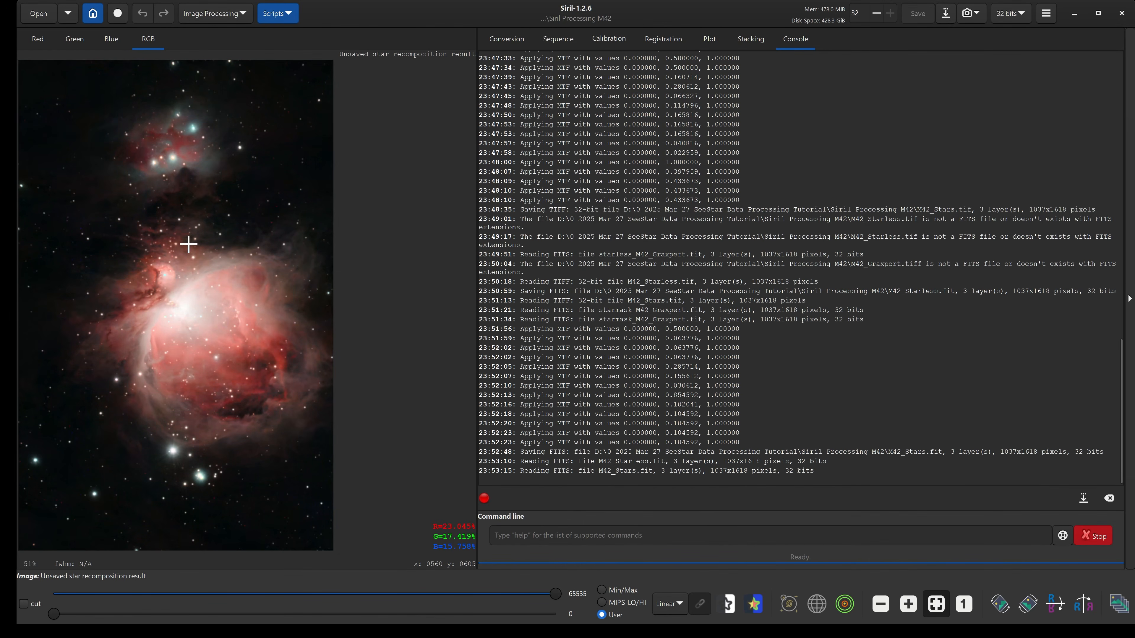
Highlight the Remove green cast step in the WordPad notes.
mouse_move(686, 627)
left_click(577, 621)
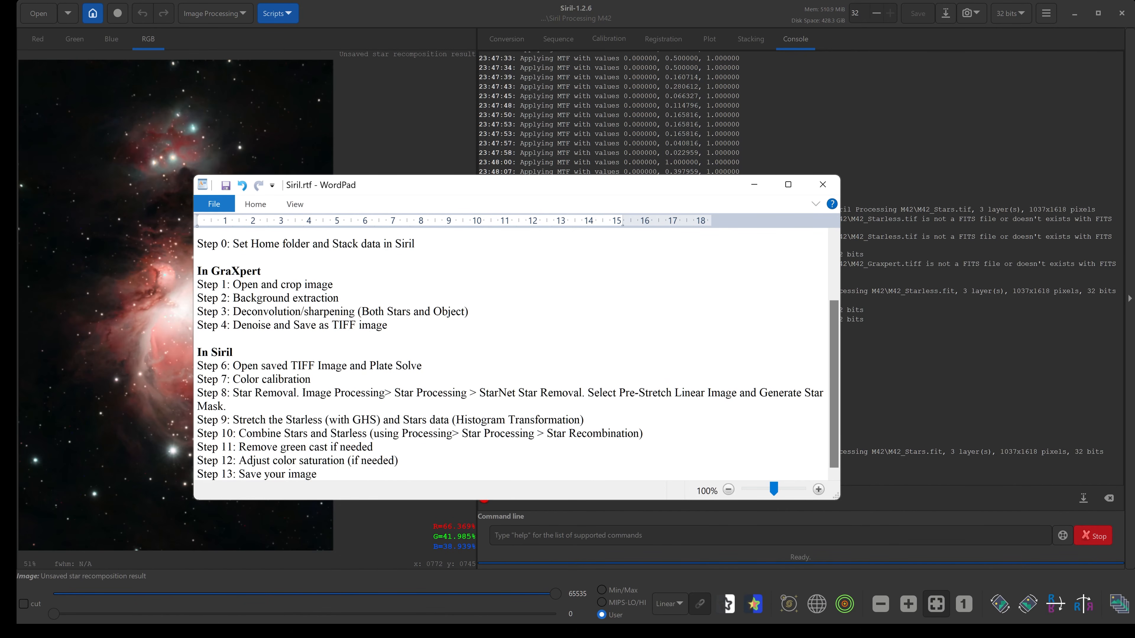
left_click_drag(424, 197, 571, 192)
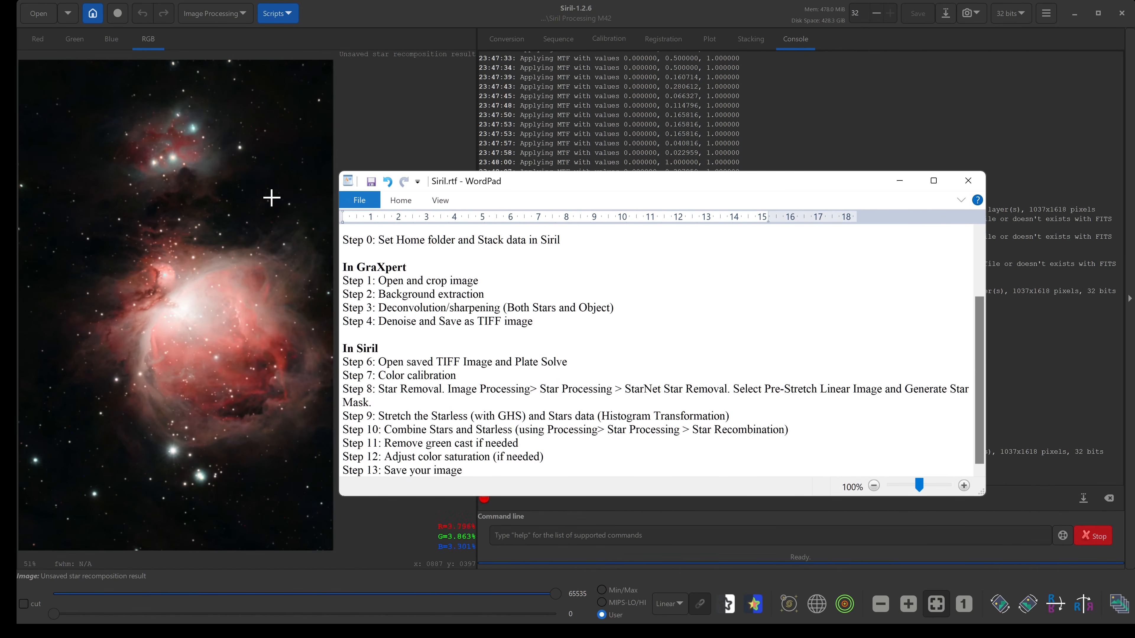
left_click_drag(372, 443, 518, 444)
left_click(505, 442)
left_click(406, 443)
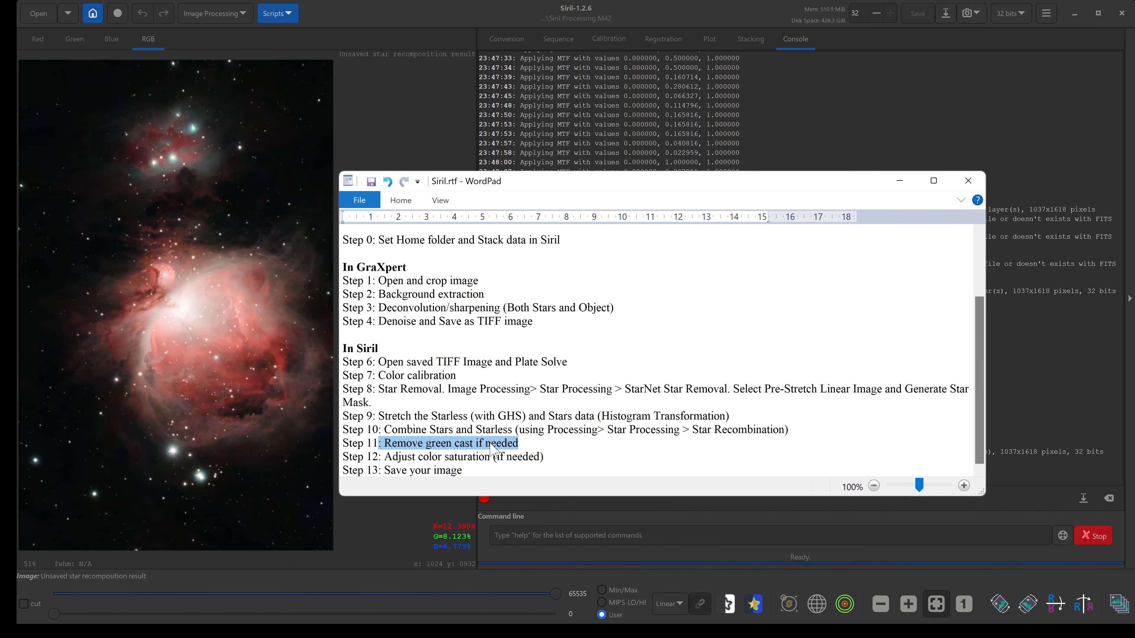
Apply Remove Green Noise with Average Neutral protection, amount 1.00 and preserve lightness, then close the dialog.
left_click(228, 10)
left_click(228, 11)
left_click(229, 14)
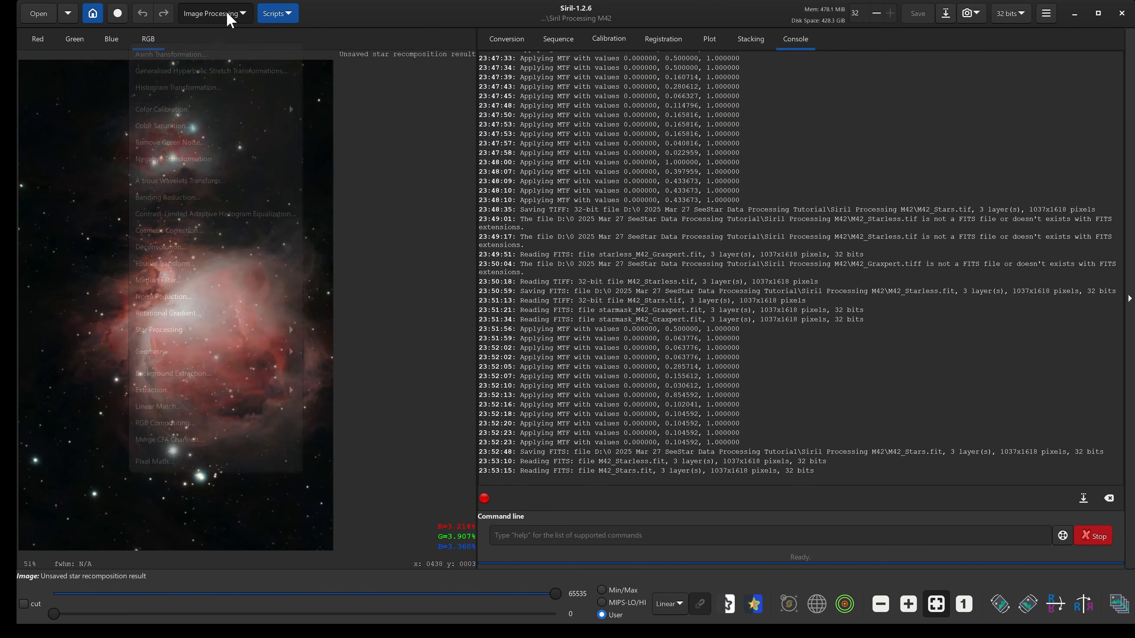
left_click(229, 14)
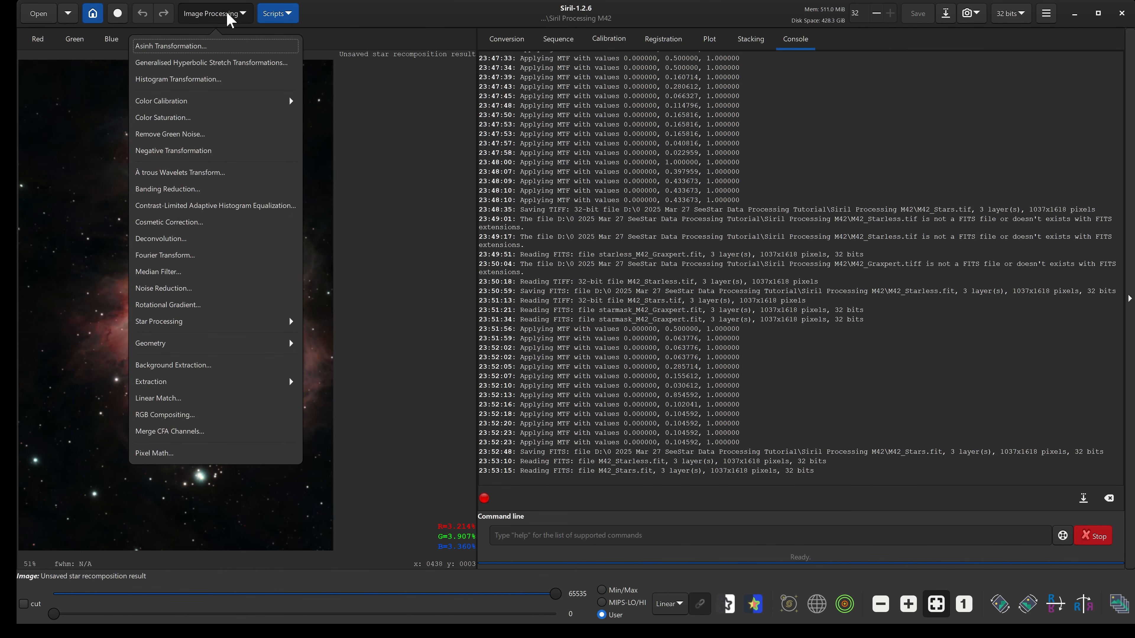
left_click(191, 135)
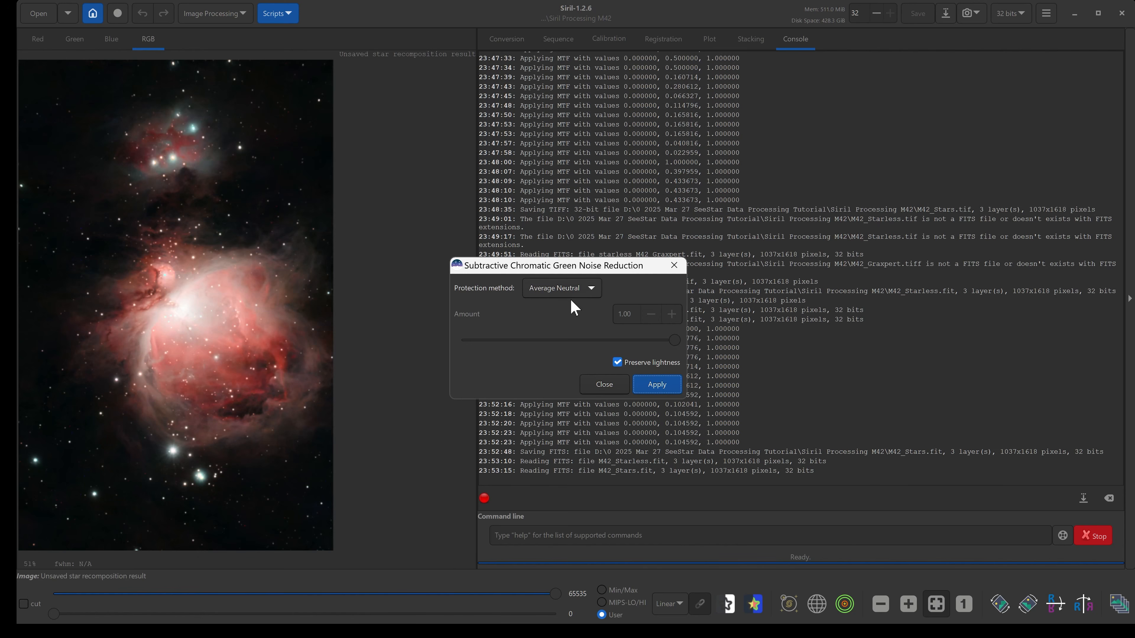
left_click(657, 386)
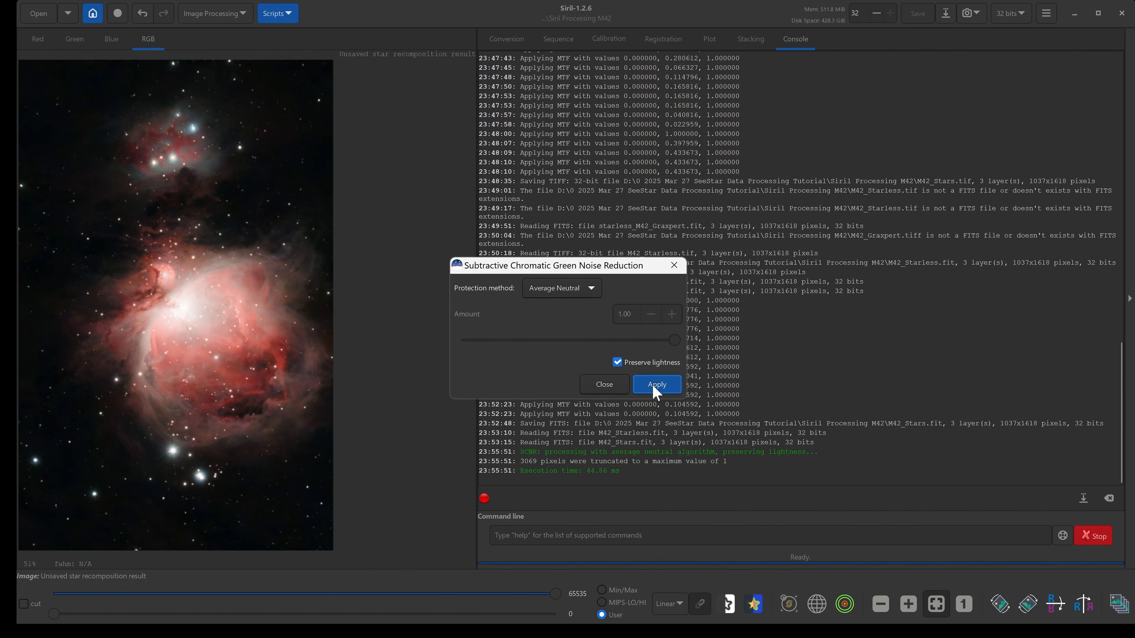
left_click(597, 389)
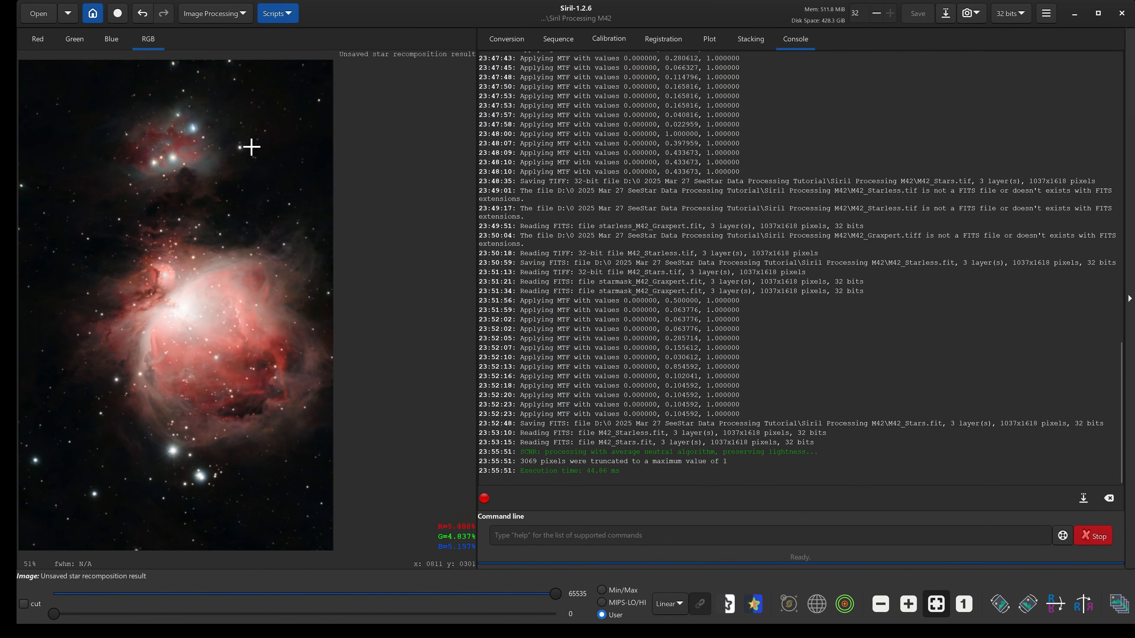
Toggle undo and redo of the green noise removal to compare the image before and after.
left_click(141, 13)
left_click(164, 14)
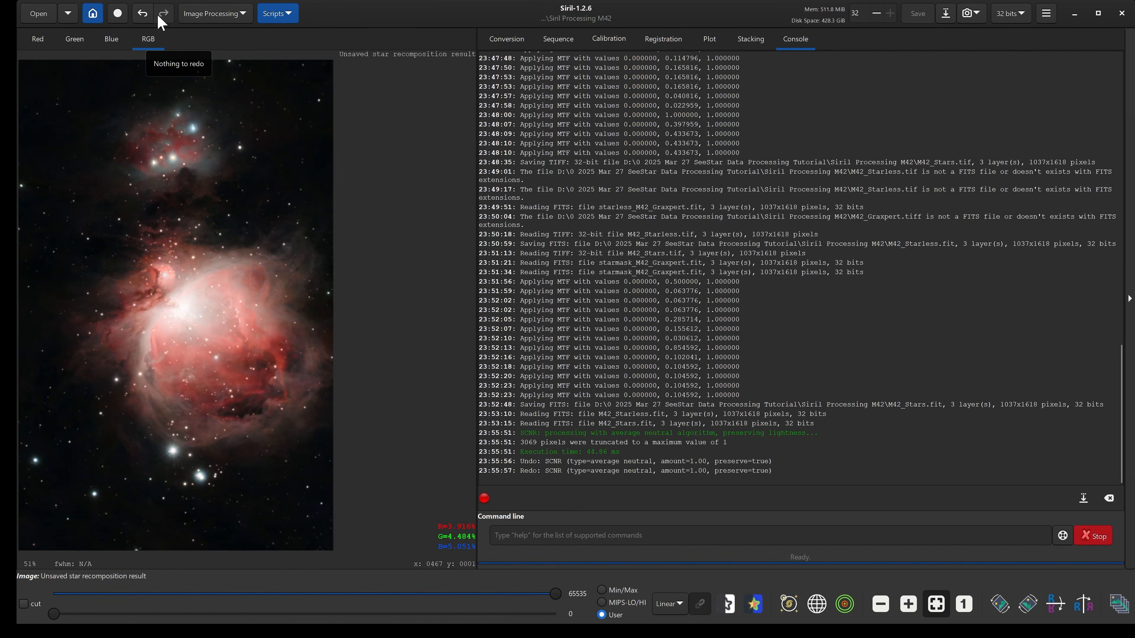
left_click(142, 13)
left_click(163, 14)
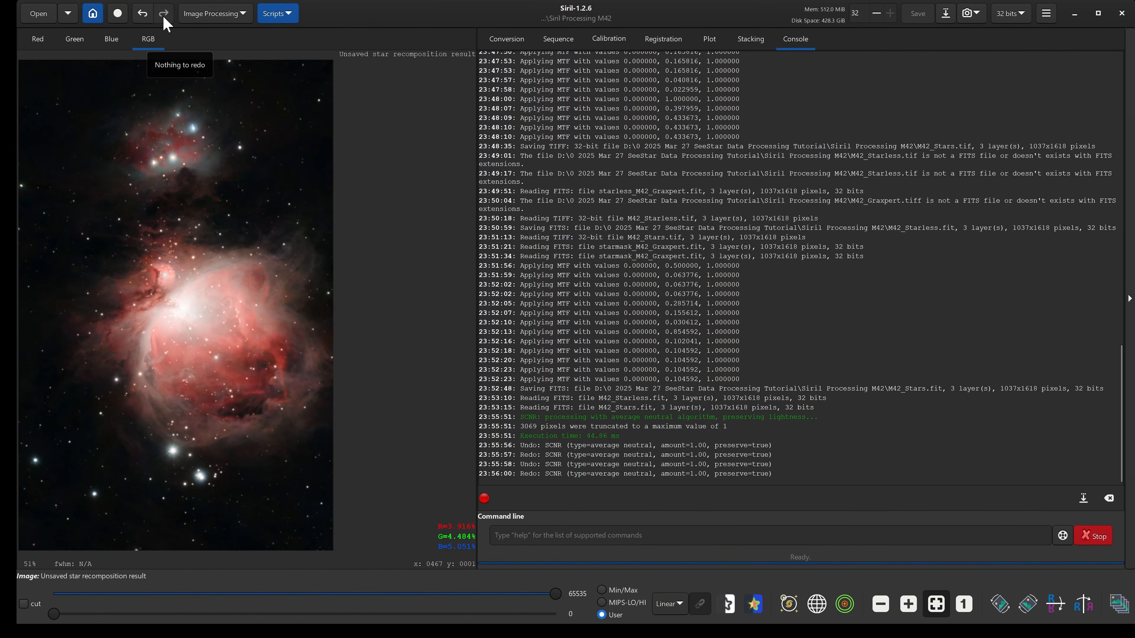
left_click(142, 14)
left_click(163, 15)
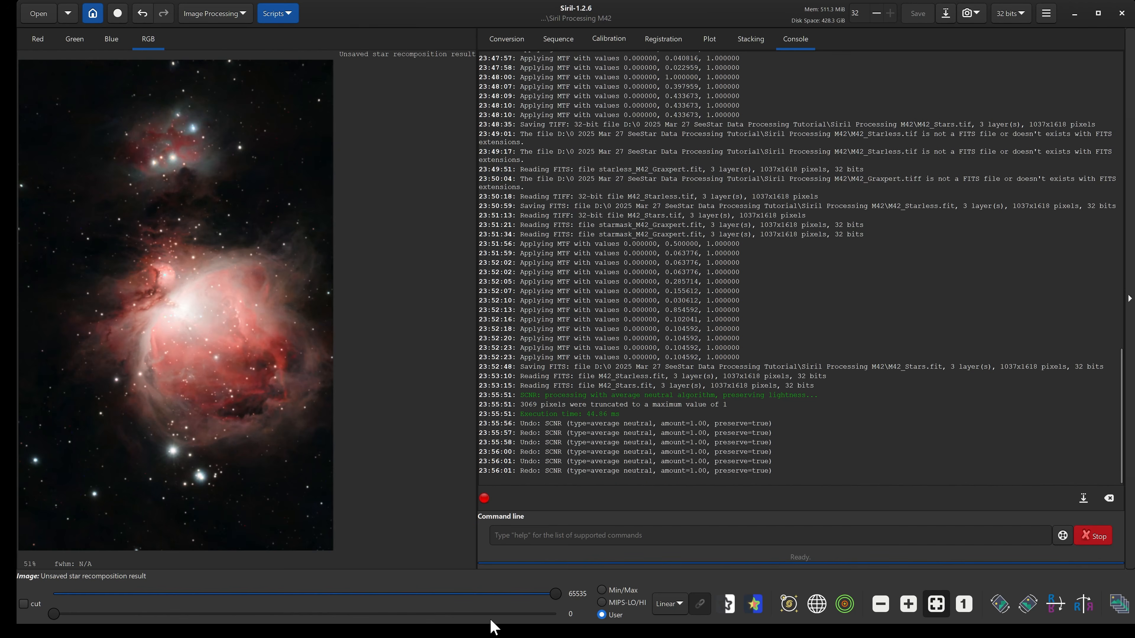
Highlight the Adjust color saturation step in the WordPad notes.
mouse_move(487, 635)
left_click(577, 620)
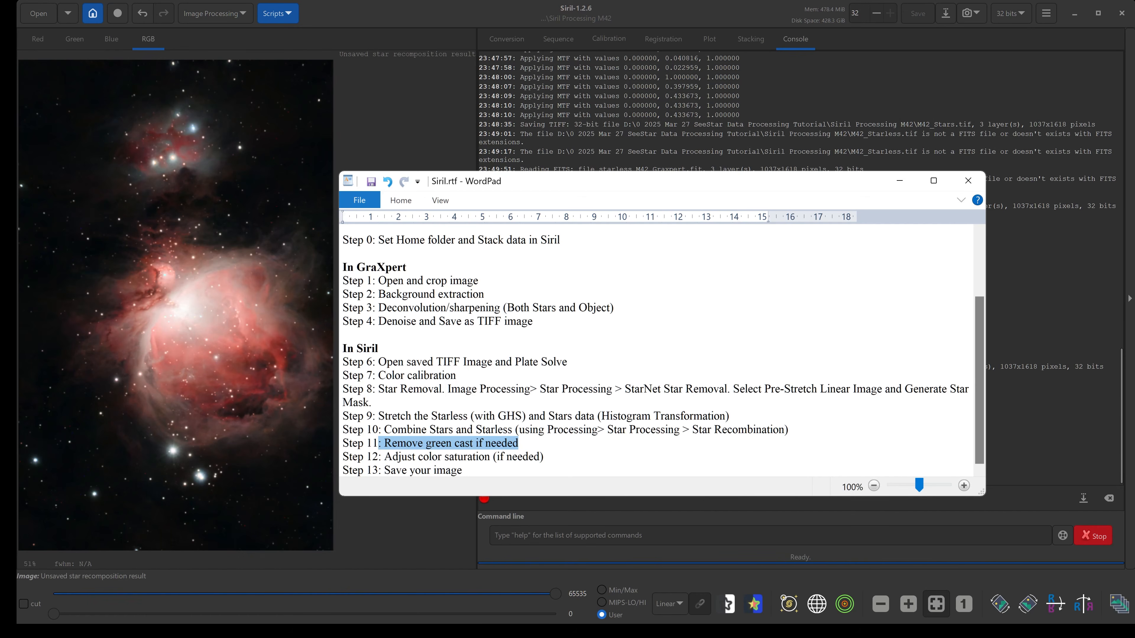
left_click_drag(384, 456, 540, 456)
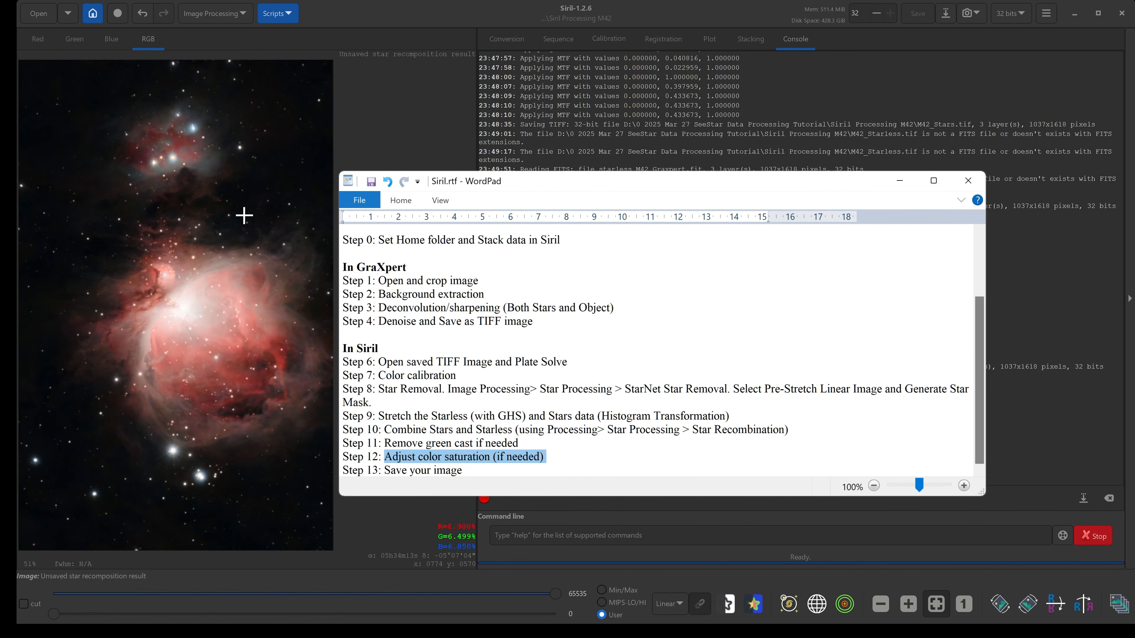
Preview a global color saturation amount of about -0.18, then cancel the Color saturation dialog.
left_click(184, 28)
left_click(213, 13)
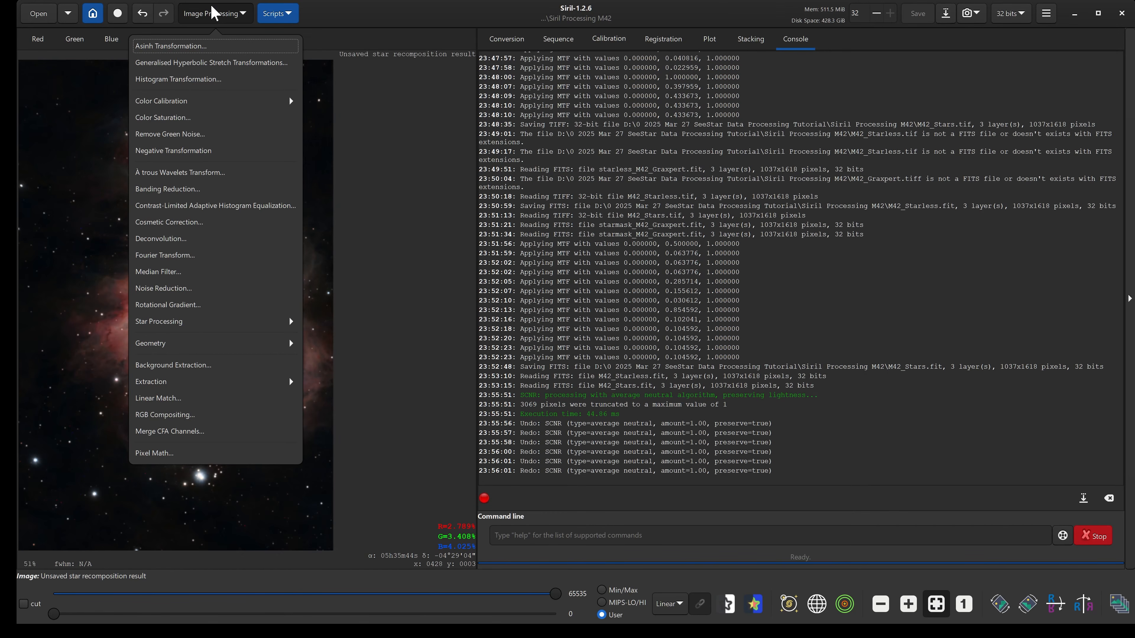
left_click(185, 118)
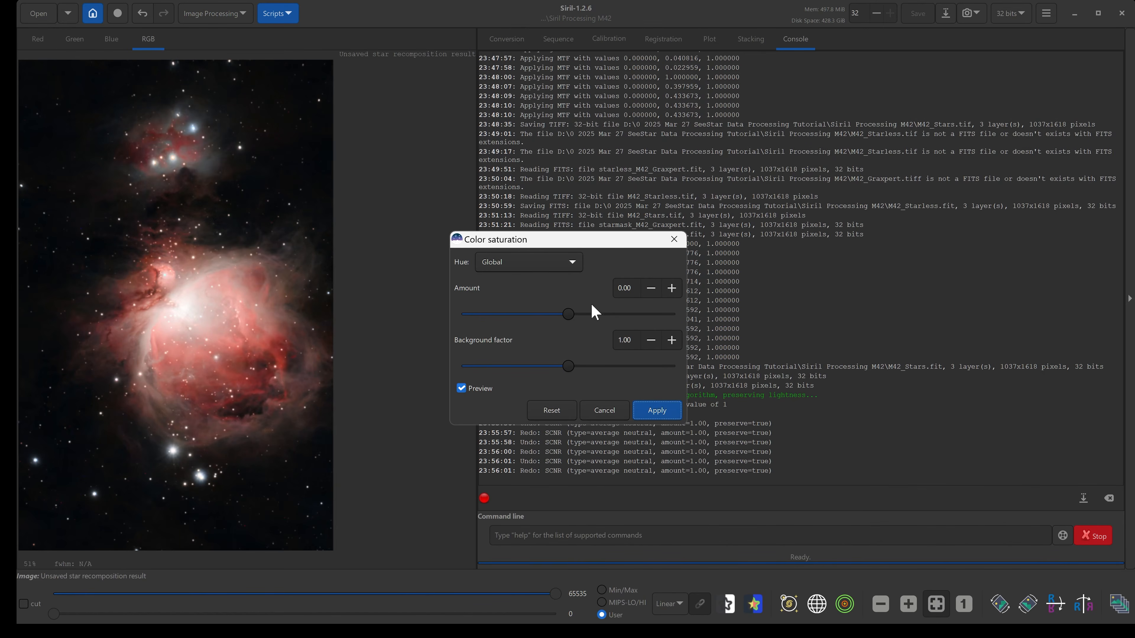
mouse_move(568, 314)
left_mouse_down()
mouse_move(594, 314)
mouse_move(548, 314)
left_mouse_up()
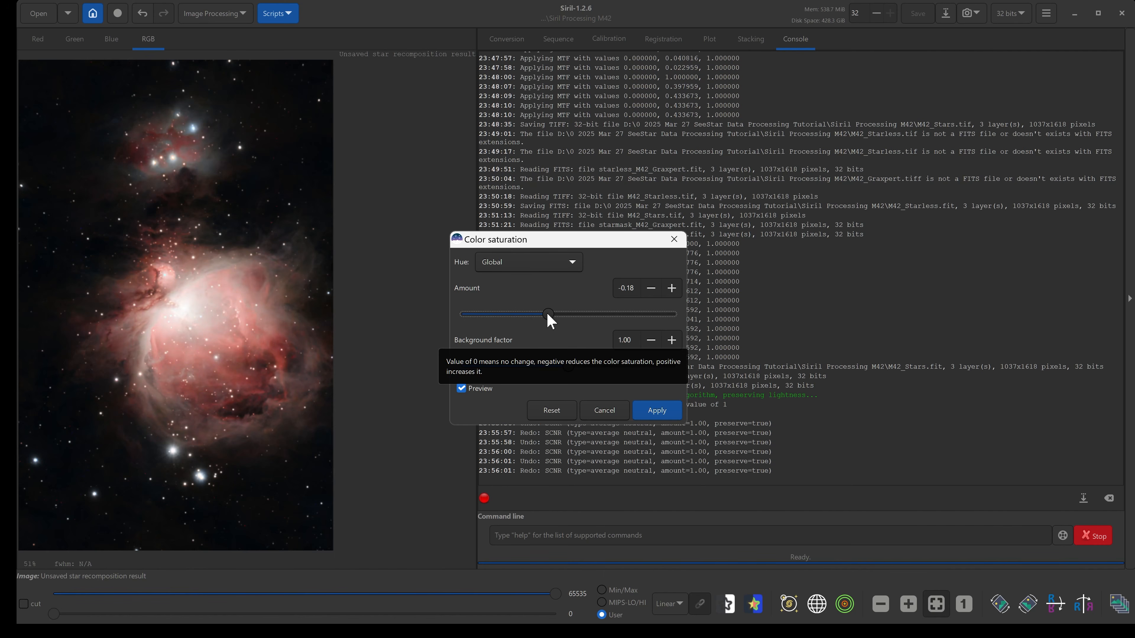
left_click(610, 413)
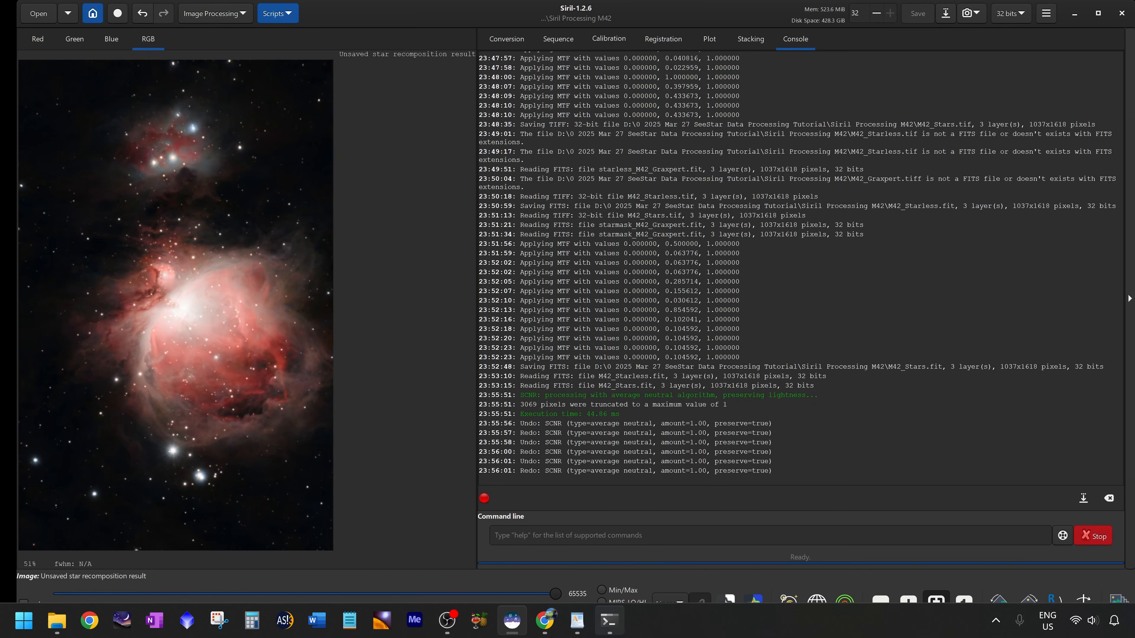
Highlight the Save your image step in the WordPad notes.
left_click(609, 554)
left_click_drag(465, 471, 356, 476)
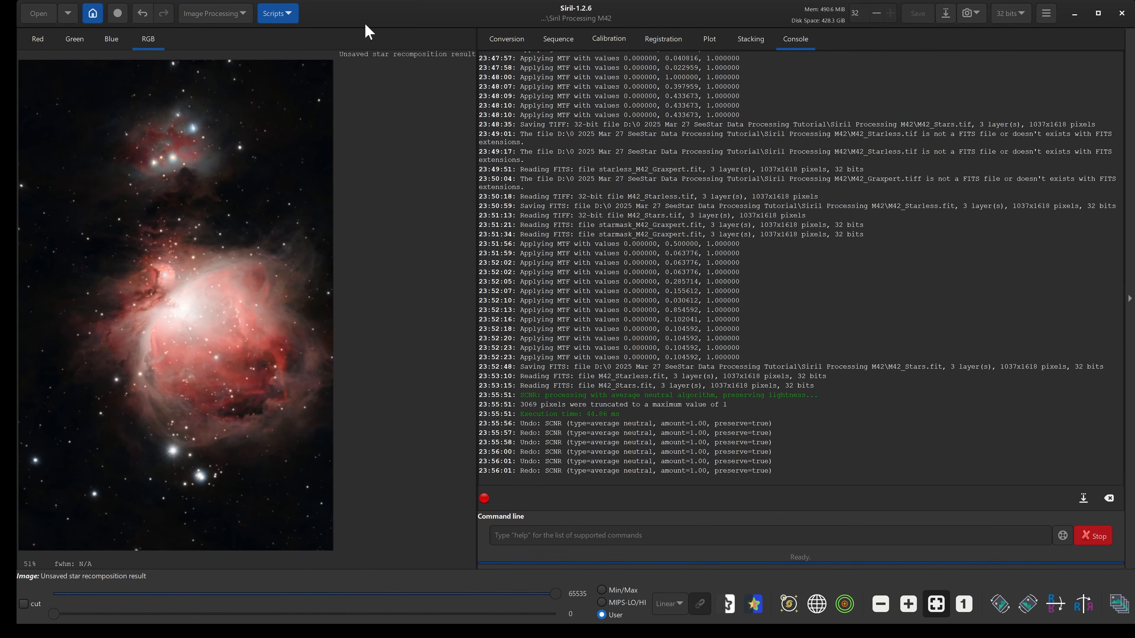
left_click(367, 28)
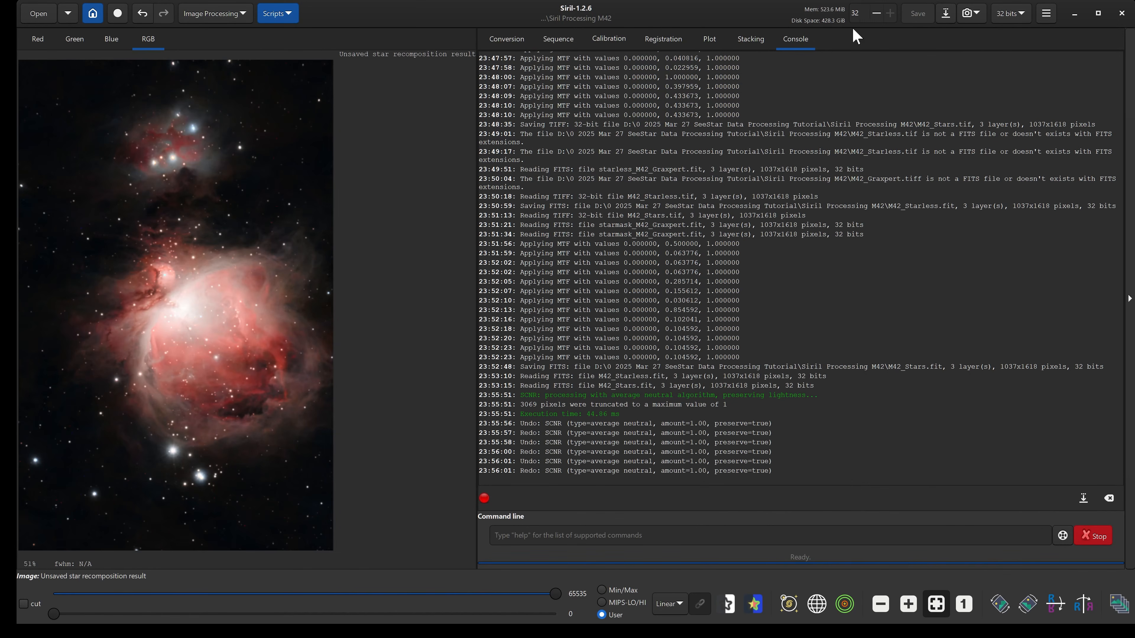
Save the image as M42_FINAL.tif in TIFF format with 16-bit unsigned integer samples.
left_click(946, 14)
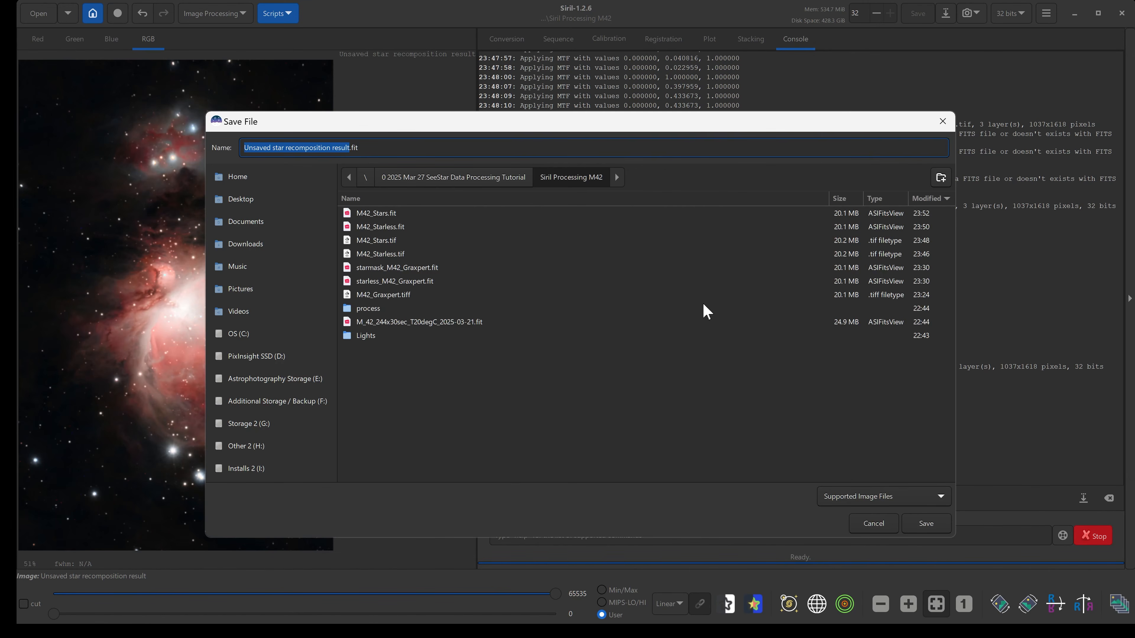
left_click(888, 506)
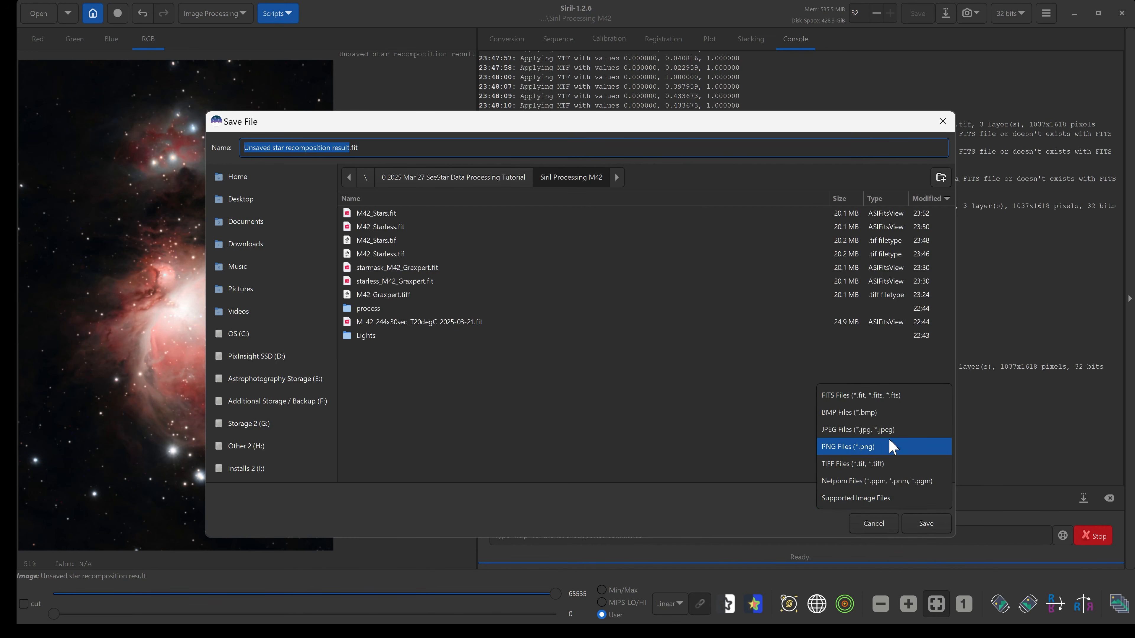
left_click(883, 463)
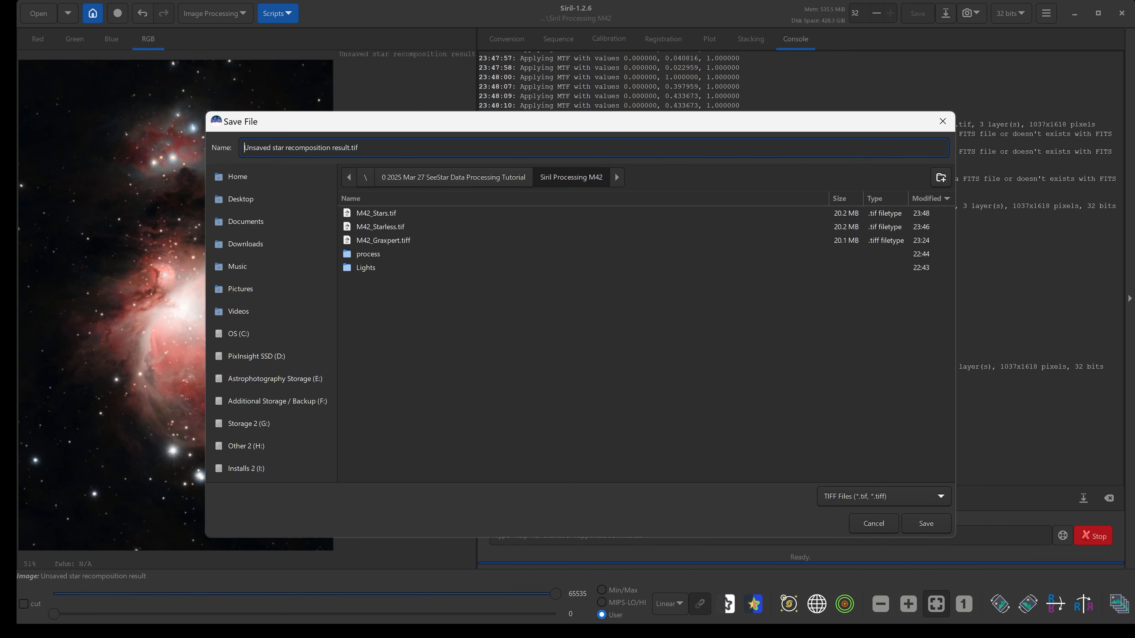
key("Right")
key("shift+Home")
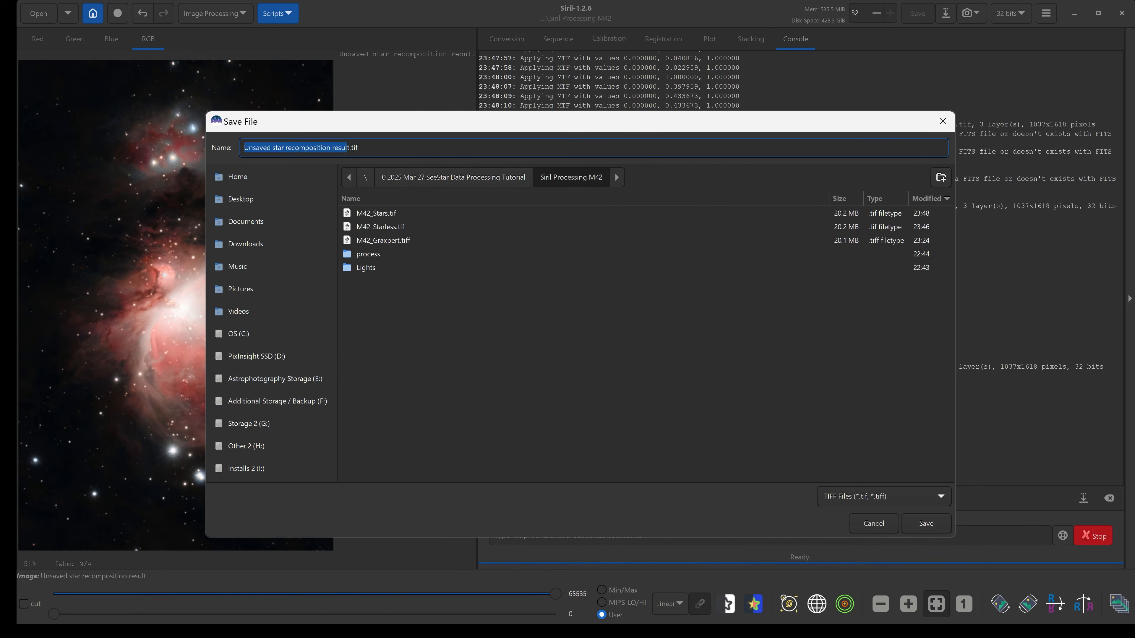
key("BackSpace")
type("M4")
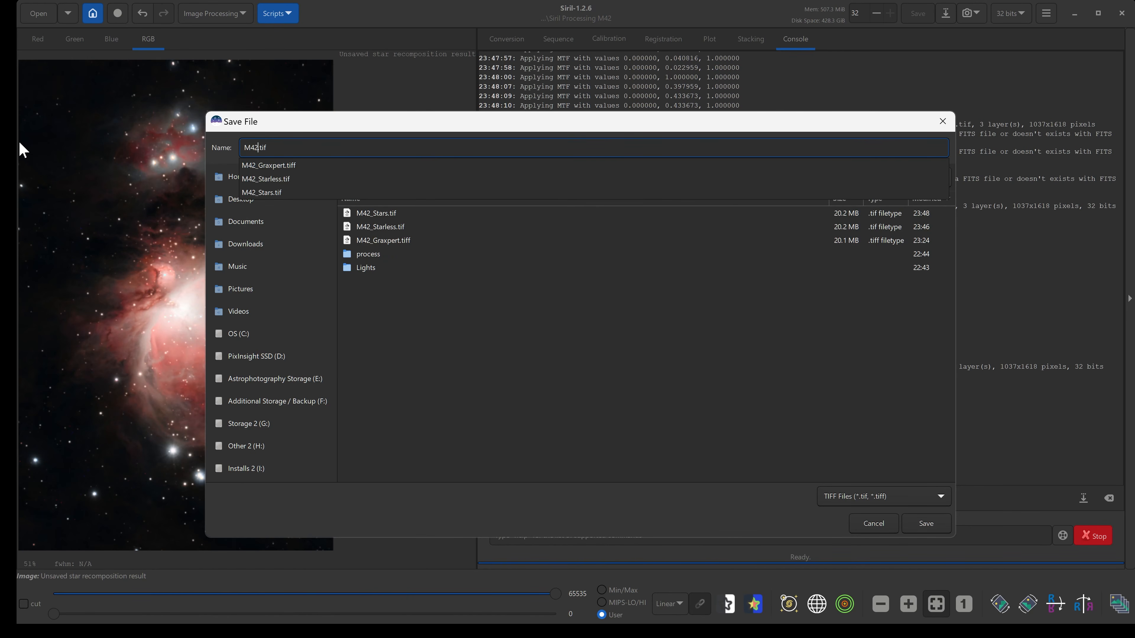
type("2_FINAL")
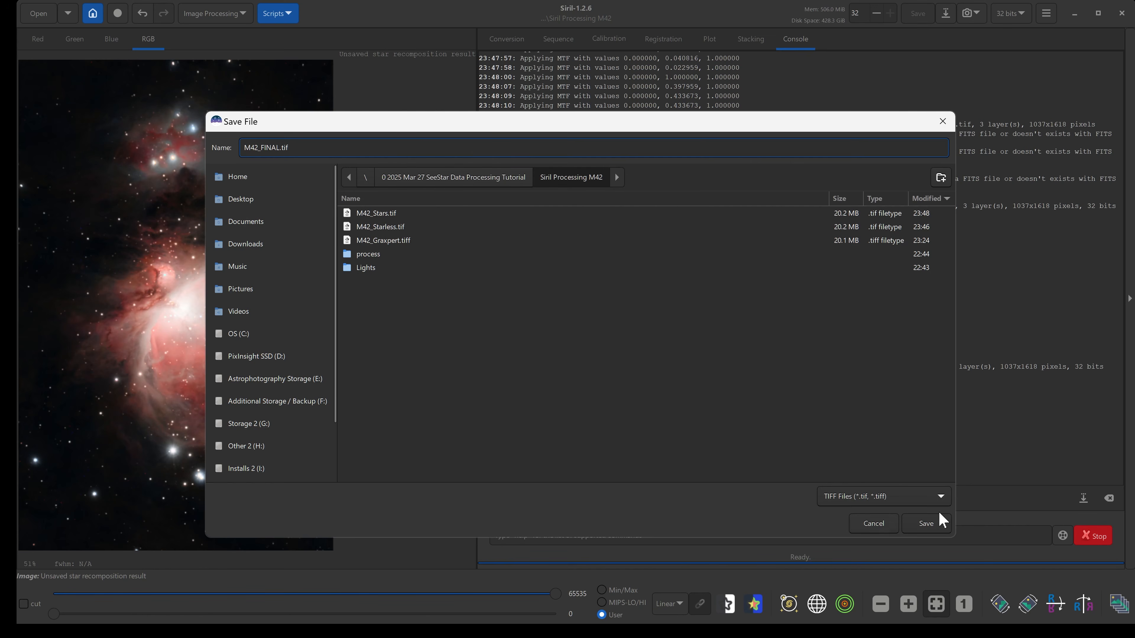
left_click(932, 521)
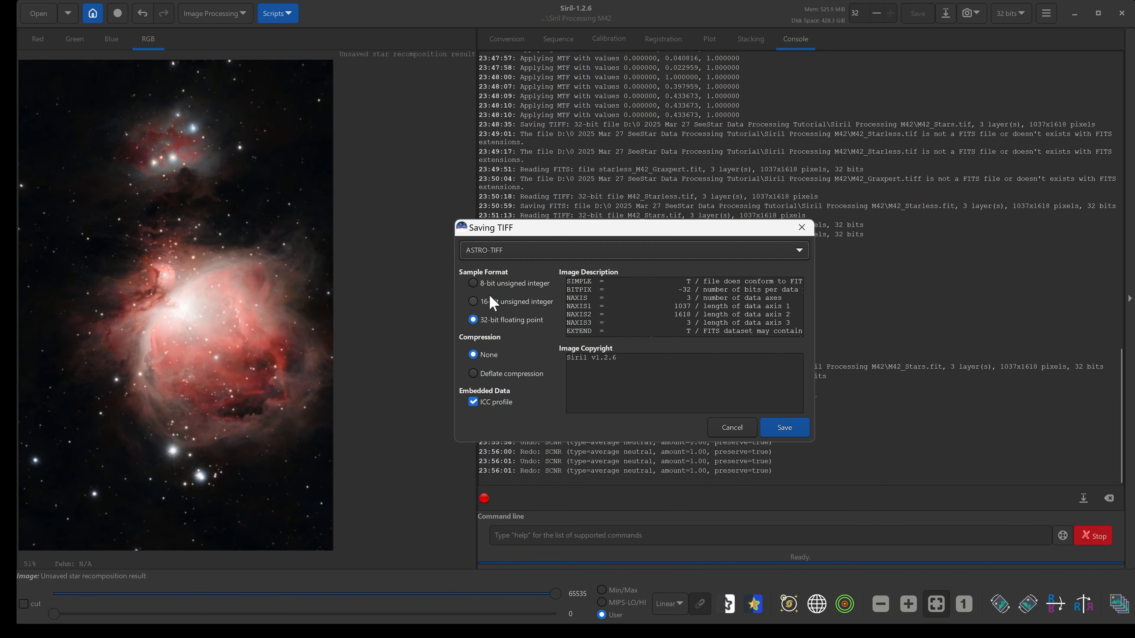
left_click(482, 306)
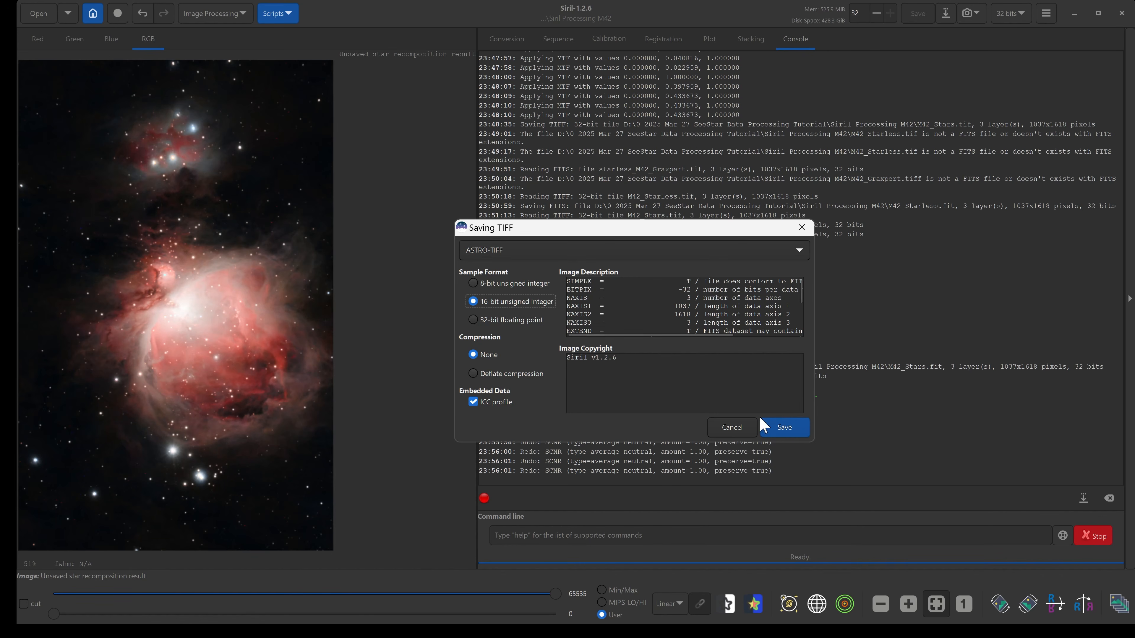
left_click(765, 427)
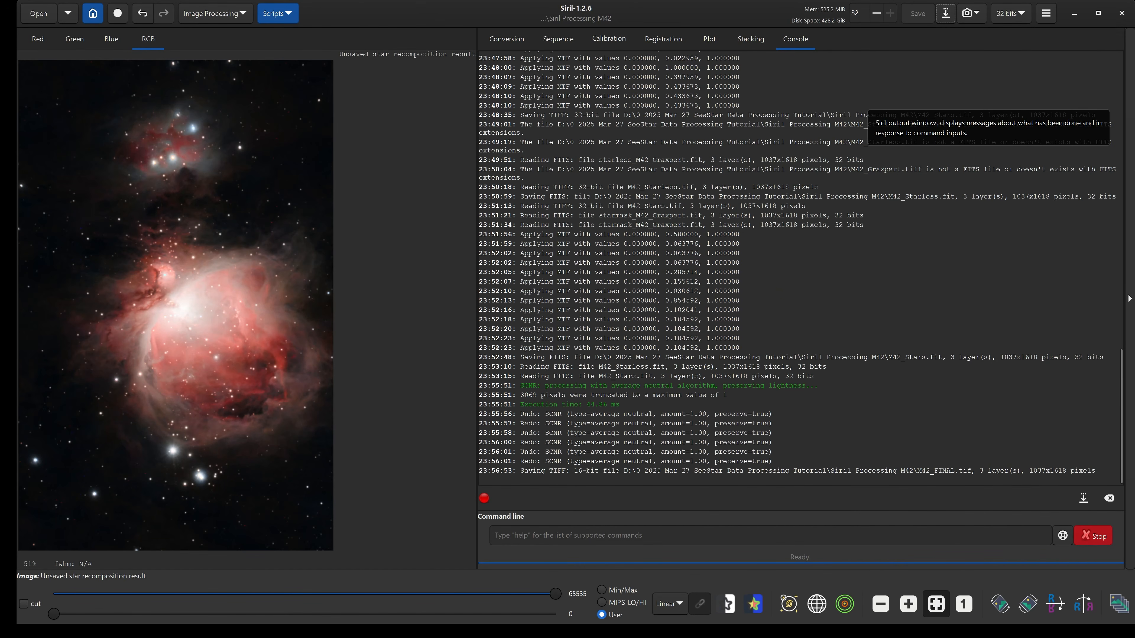
Save the image as M42_FINAL.jpg in JPEG format at quality 100.
left_click(946, 13)
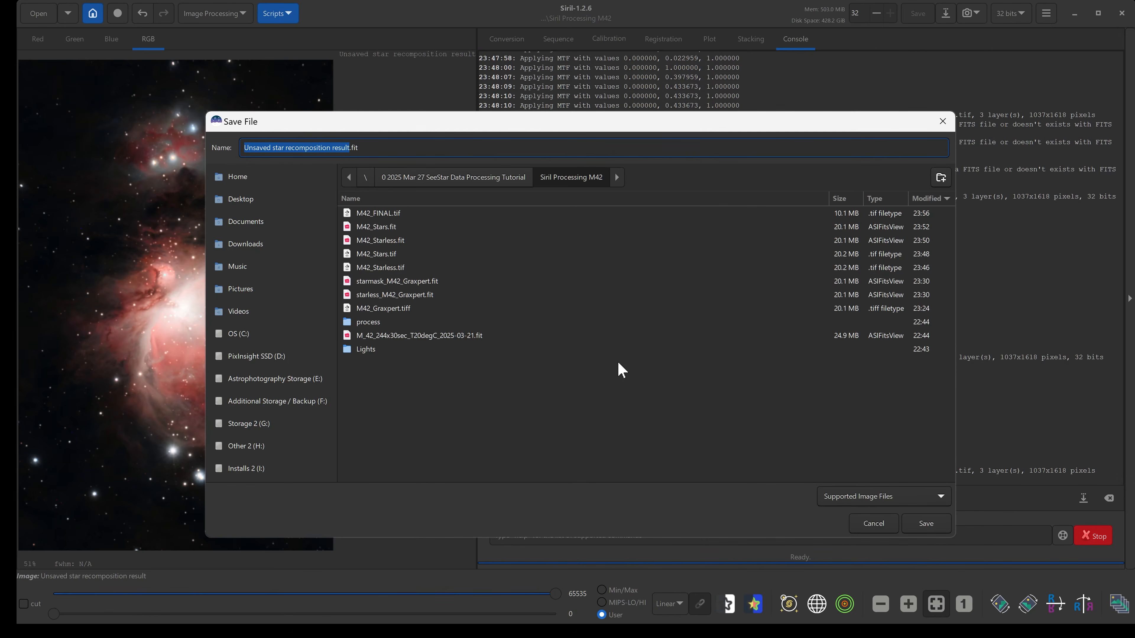
left_click(882, 498)
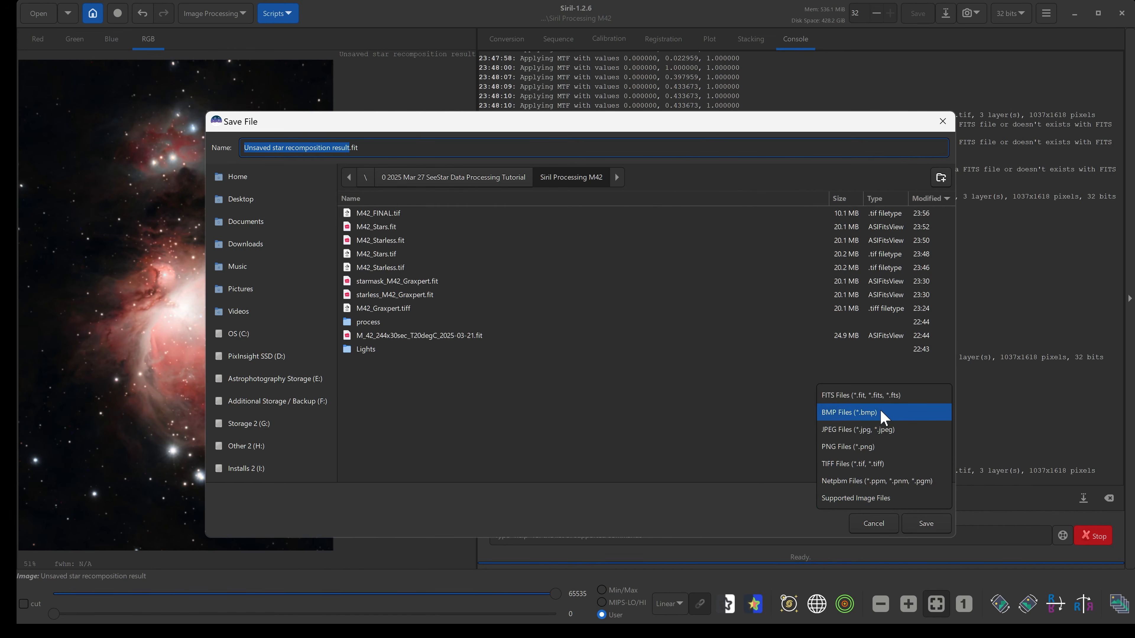
left_click(880, 430)
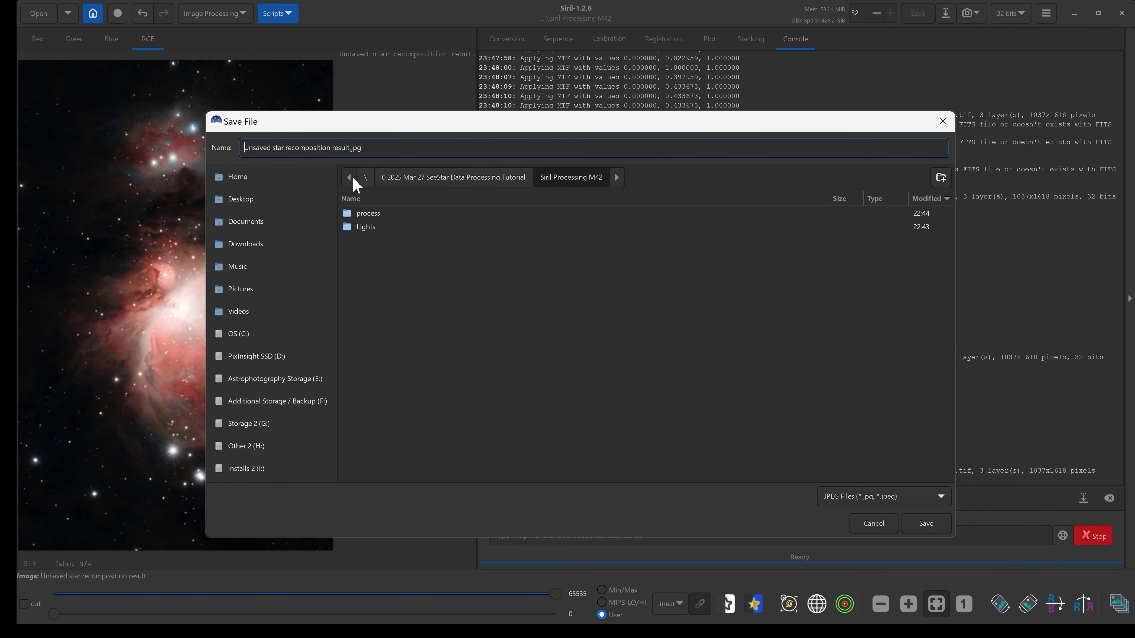
left_click_drag(347, 147, 244, 147)
key("BackSpace")
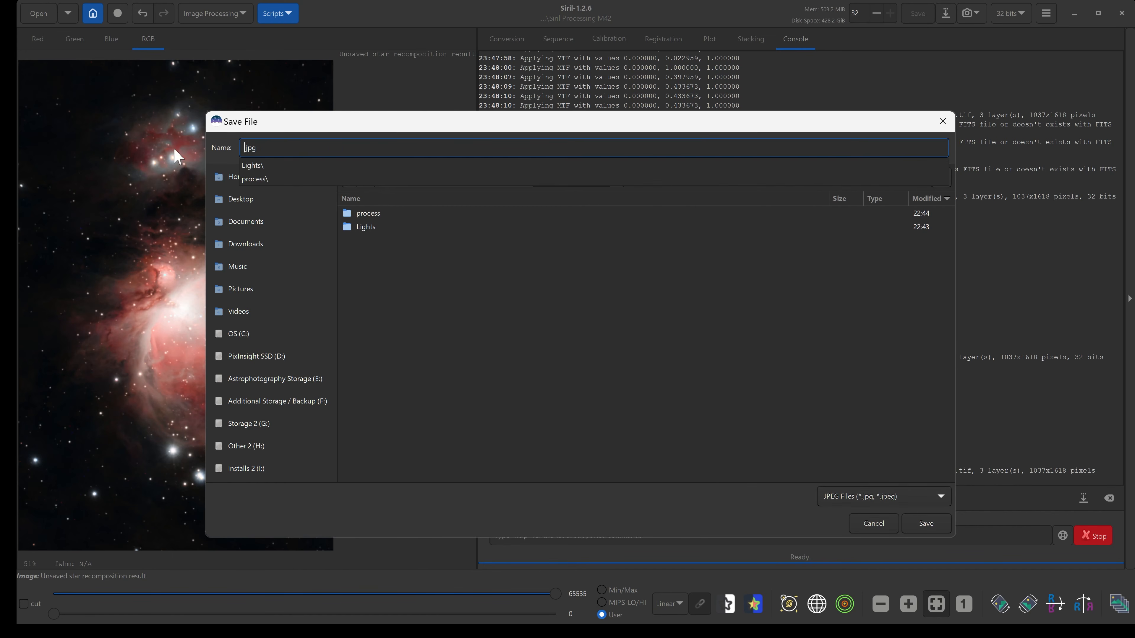
type("M42")
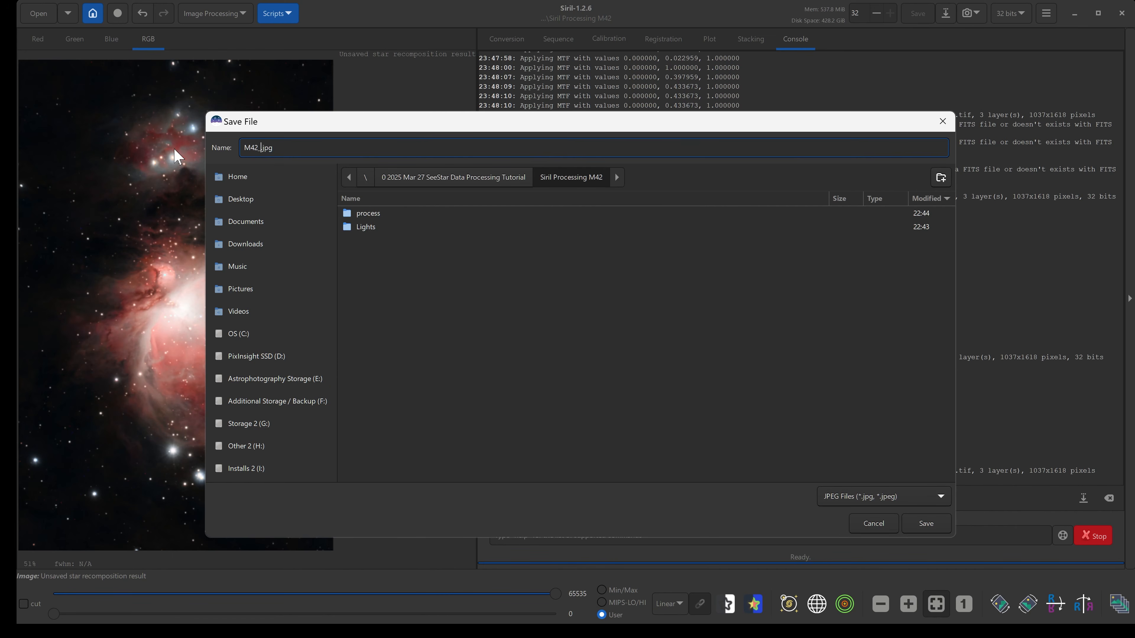
type("_FINAL")
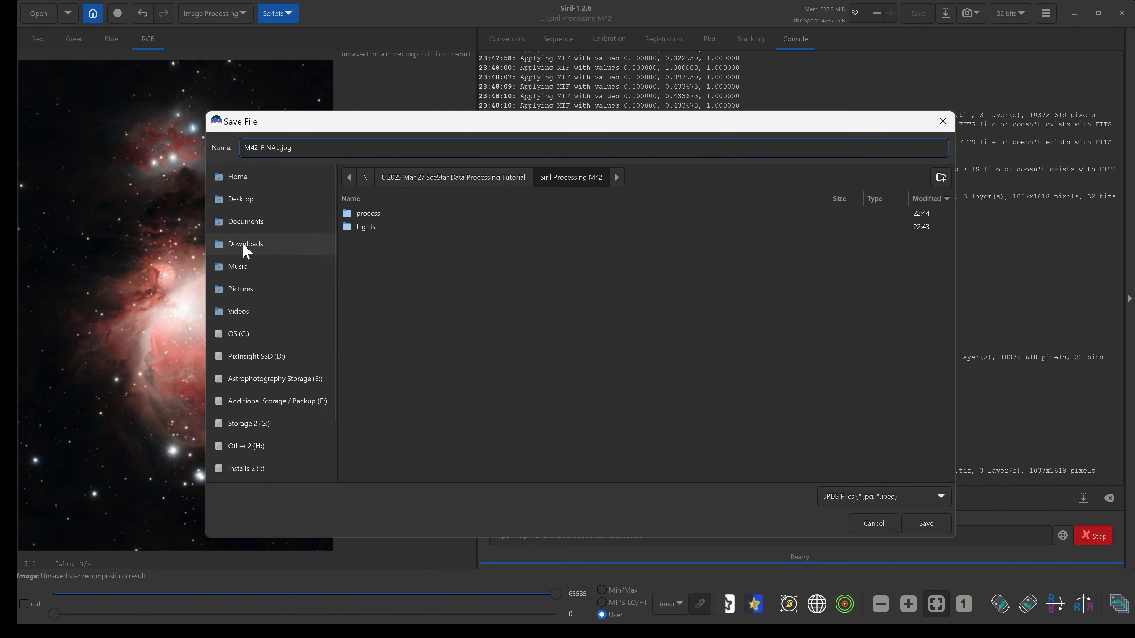
left_click(927, 524)
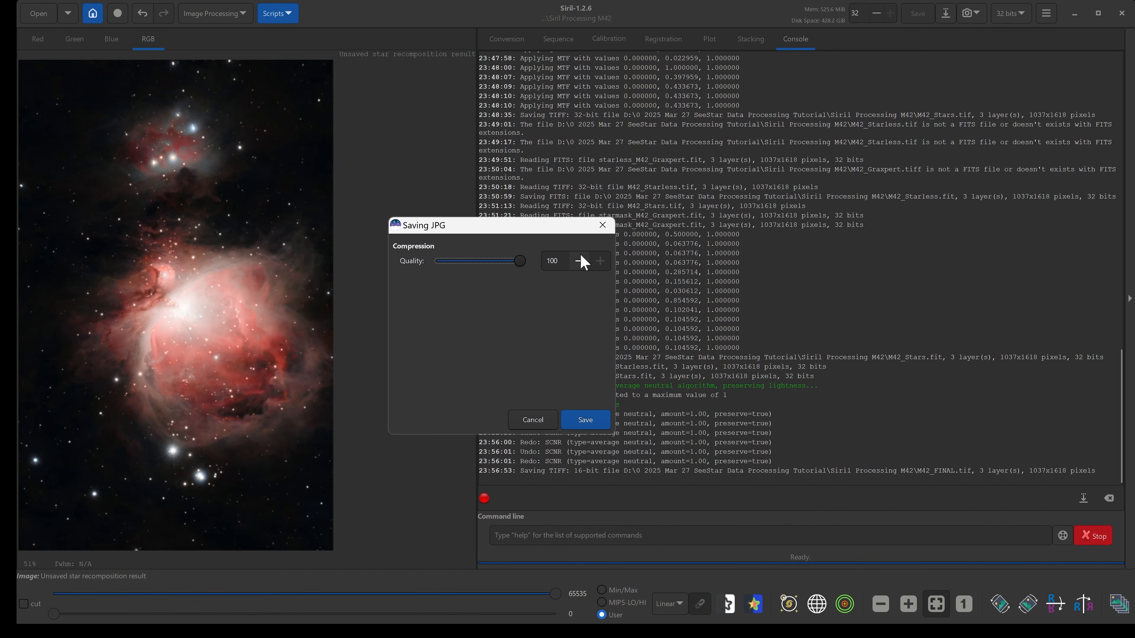
left_click(597, 424)
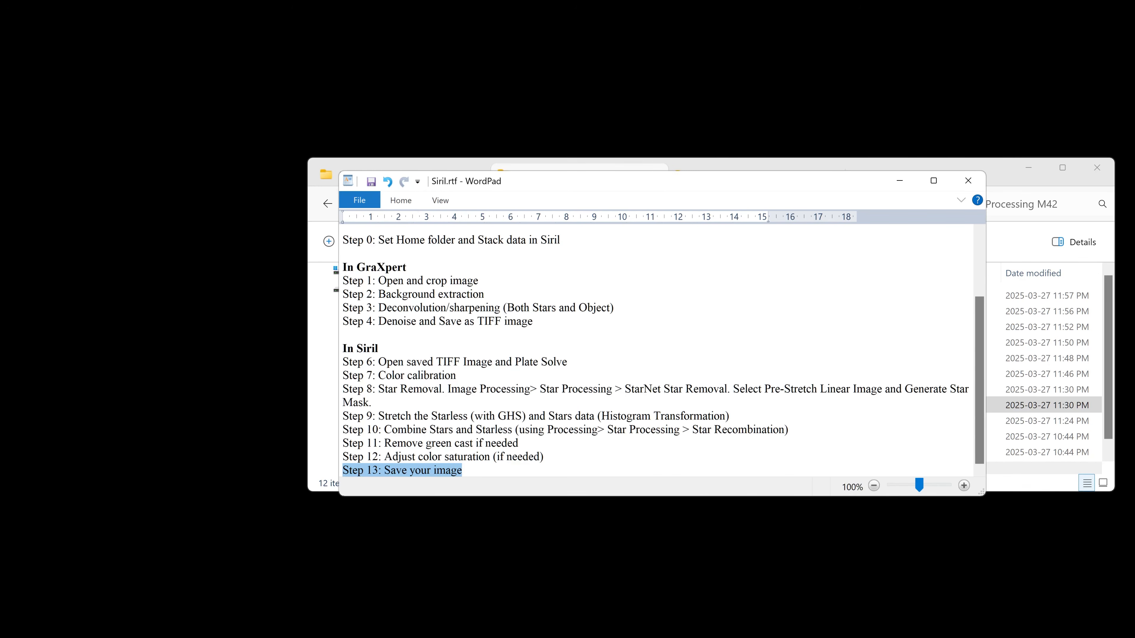
Minimize the notes and maximize the Siril Processing M42 folder window to review the saved files.
left_click(900, 181)
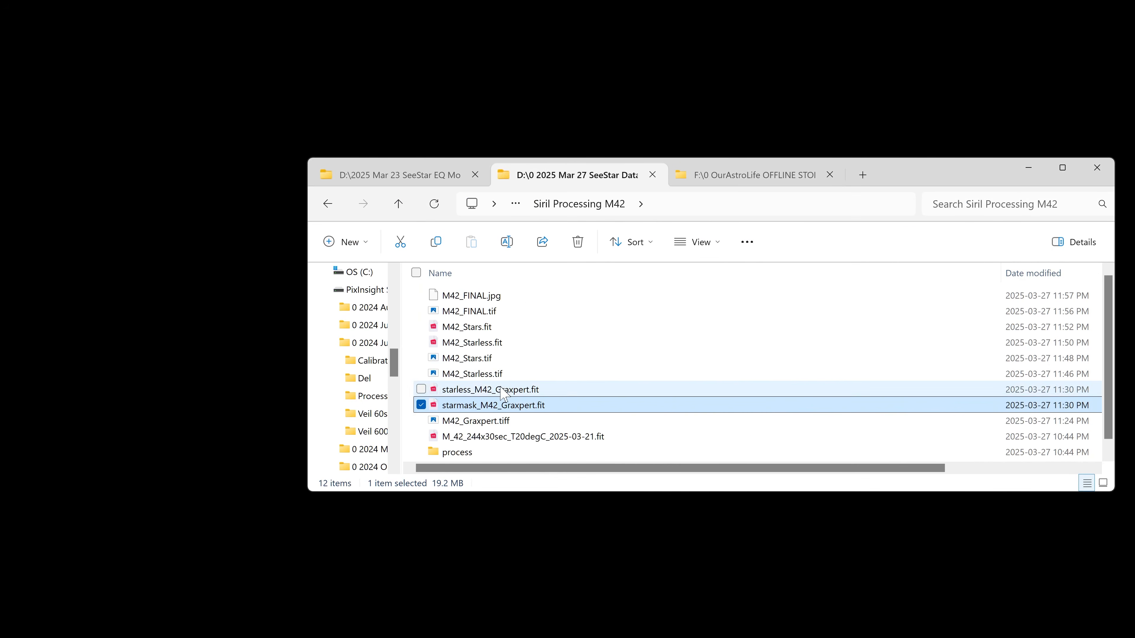
double_click(934, 177)
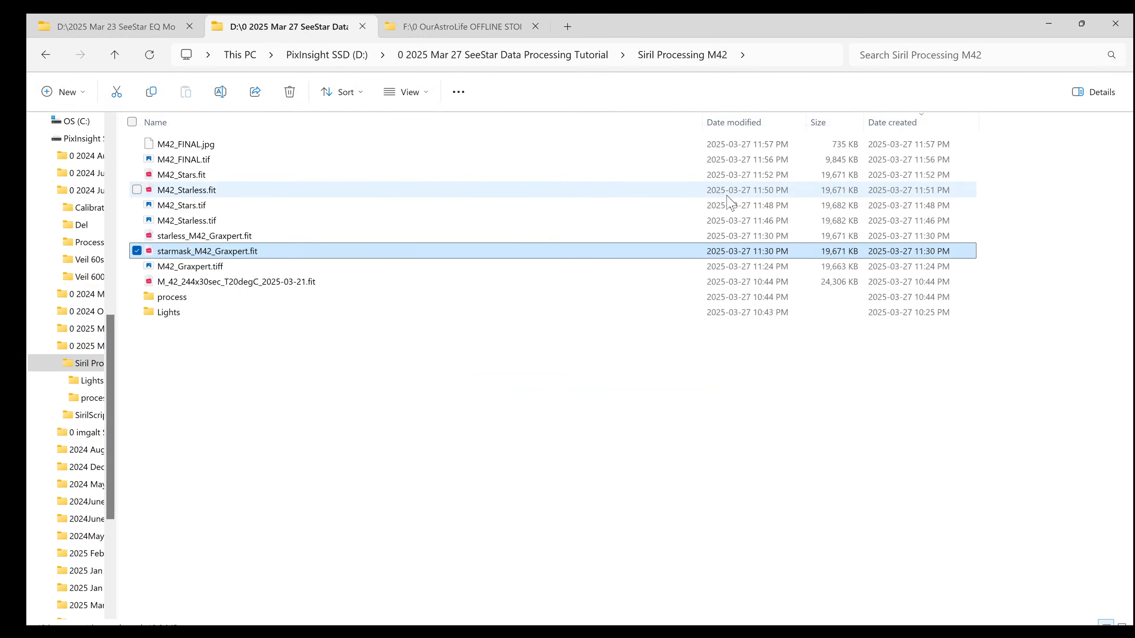
Select the intermediate files from M42_Stars.fit through M42_Graxpert.tiff, then each final file, to compare the saved outputs.
left_click(201, 159)
left_click(206, 174)
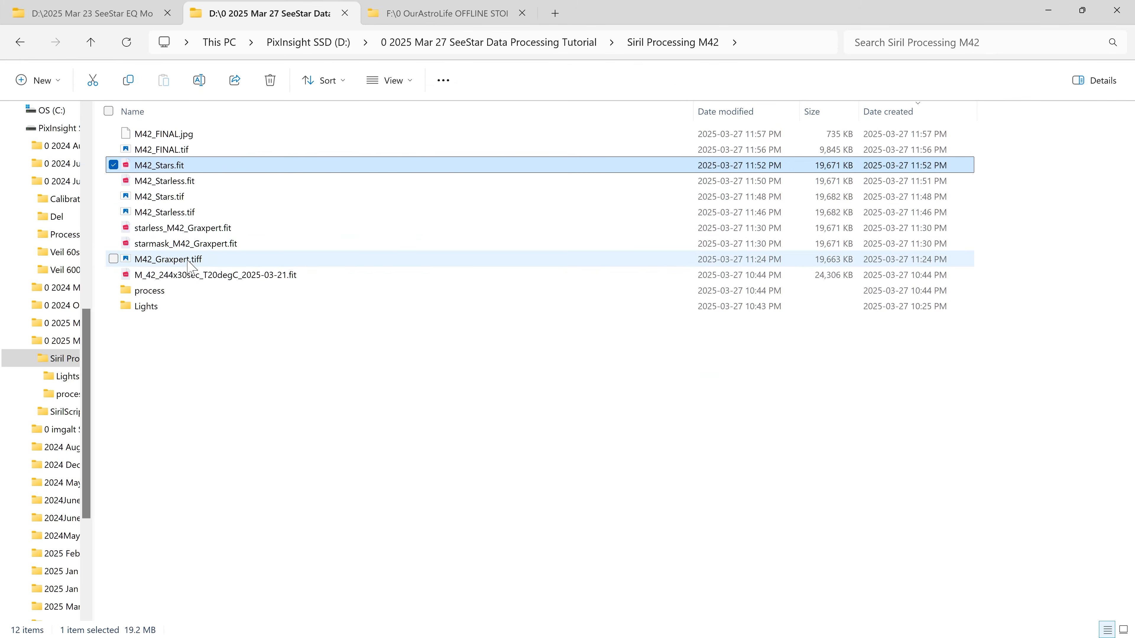
left_click(198, 265, "shift")
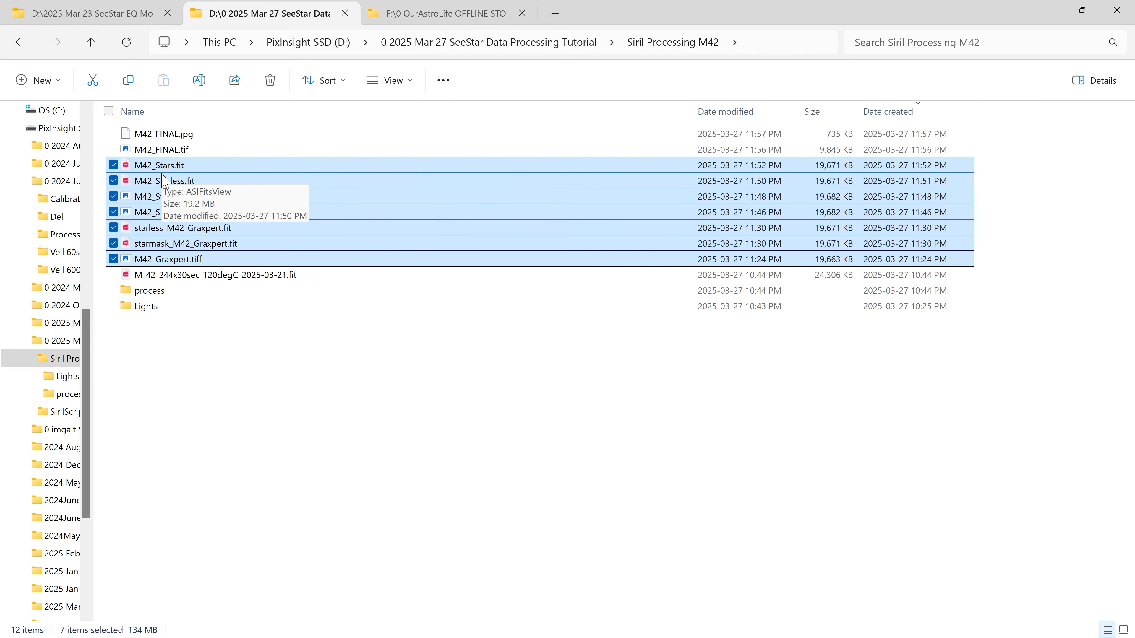
left_click(182, 140)
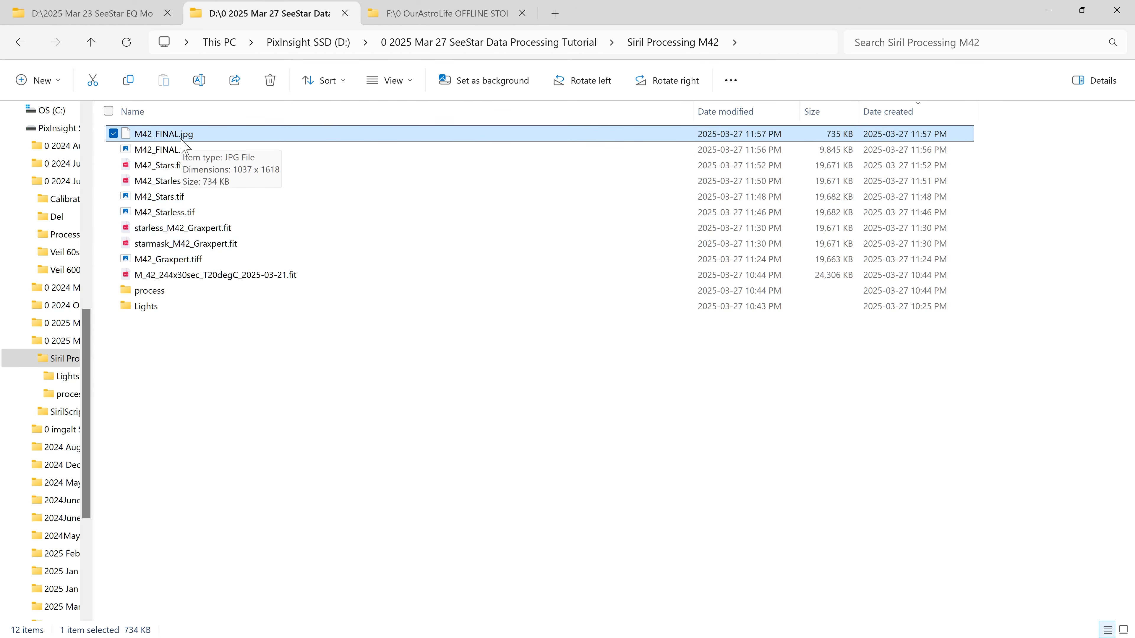
left_click(167, 154)
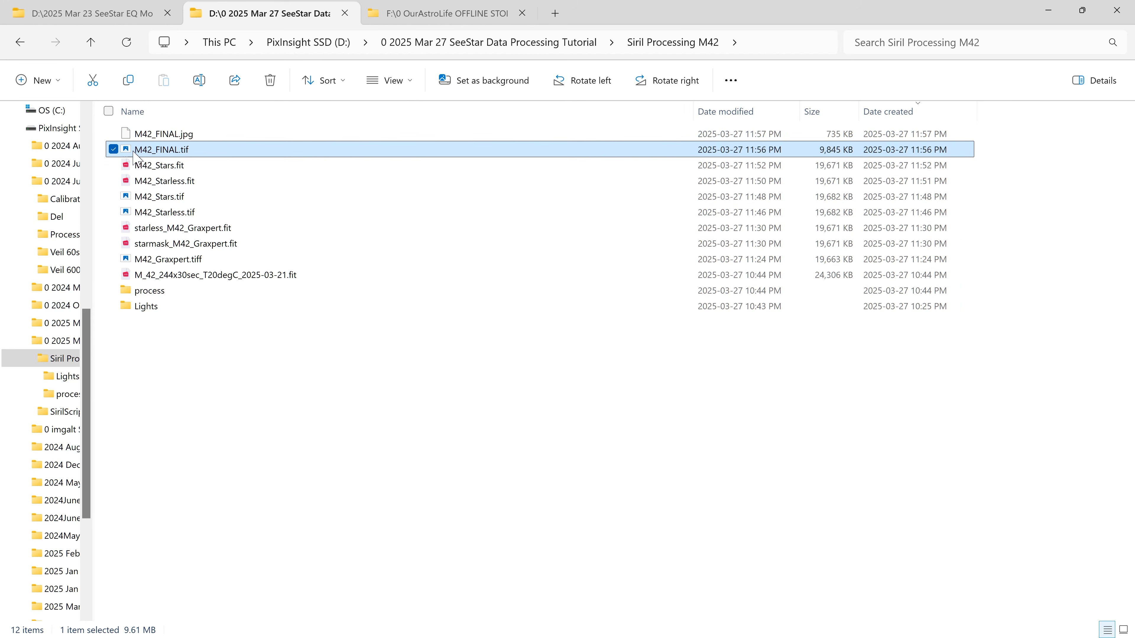
left_click(179, 152)
key("Escape")
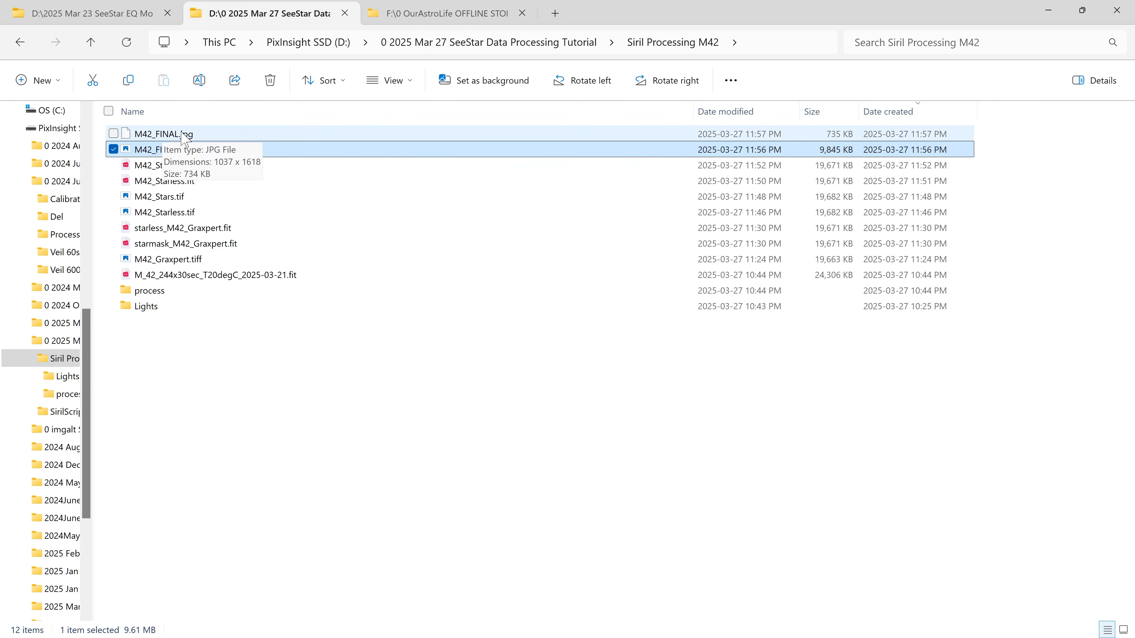
Open M42_FINAL.jpg in the photo viewer and zoom in and back out to inspect the final image.
double_click(163, 135)
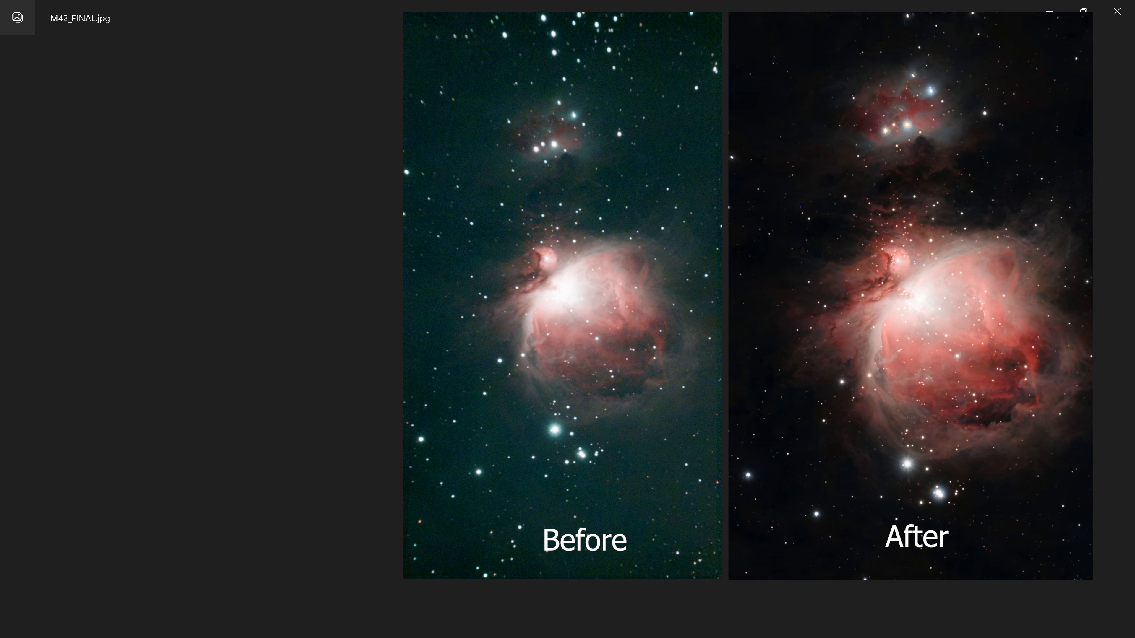
scroll(606, 336, "up", 2)
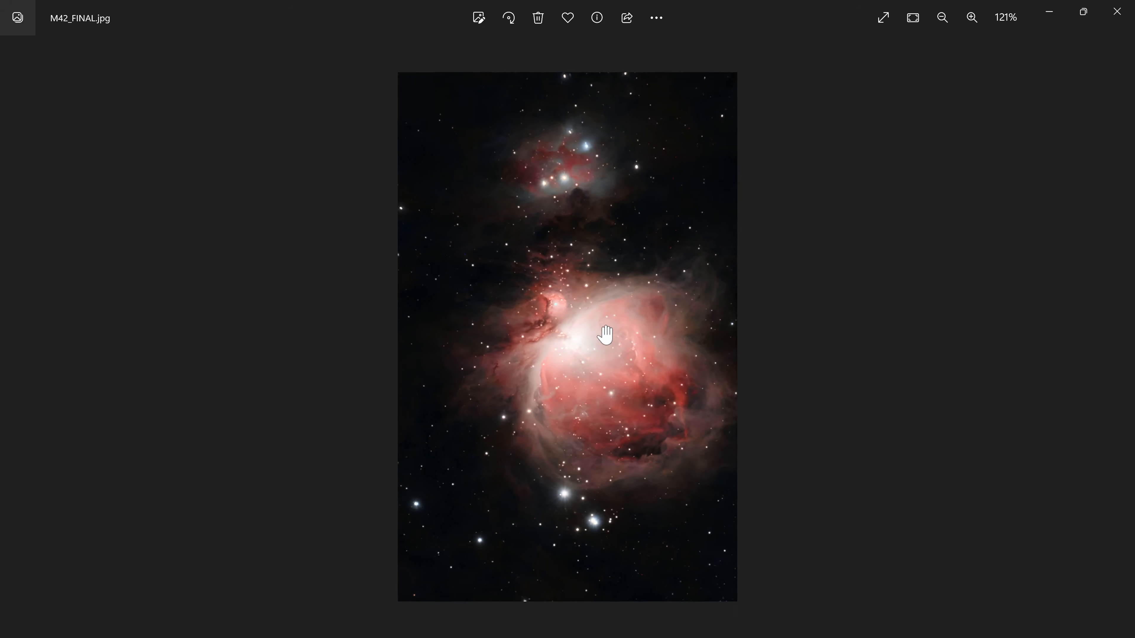
scroll(635, 298, "down", 2)
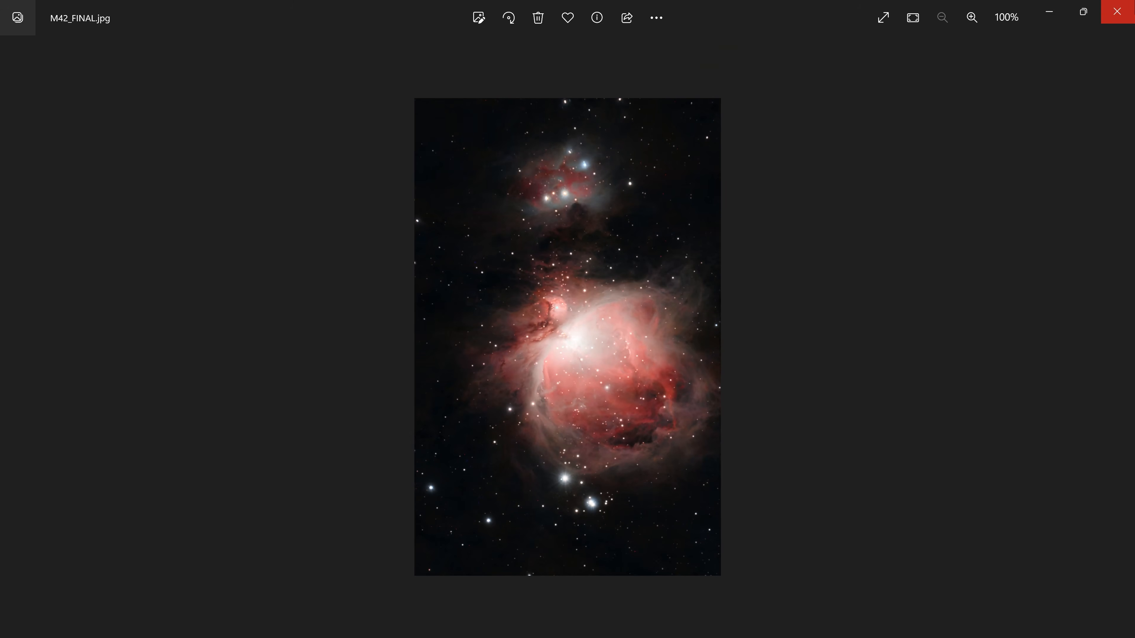